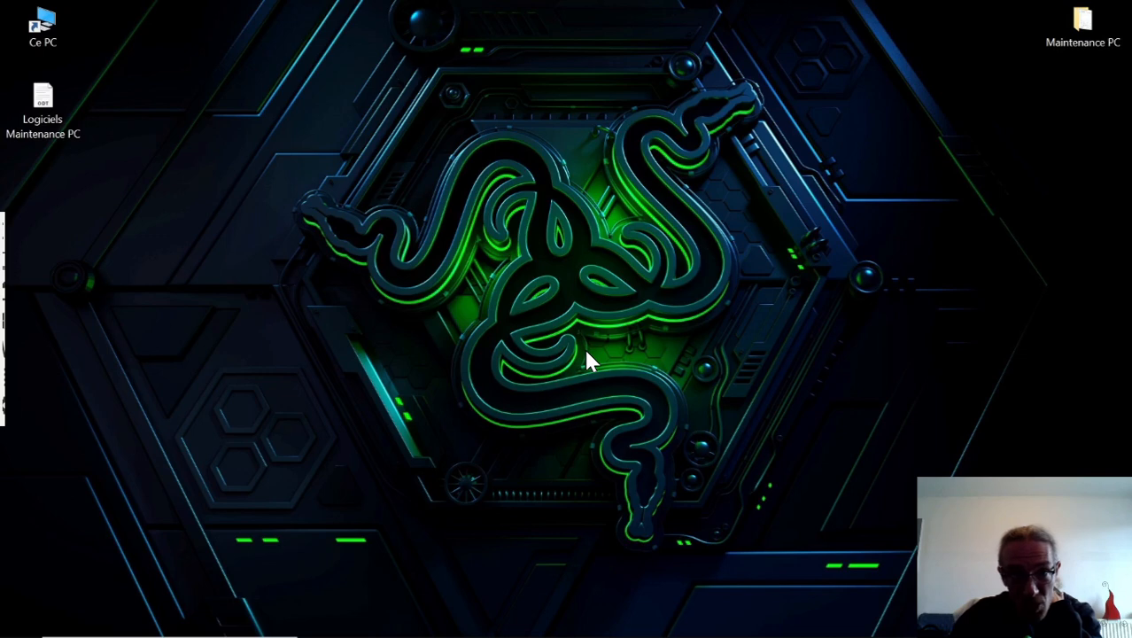
# In Windows Security's virus and threat protection, select the full scan (Analyse complète) among the scan options and close the window.
pyautogui.moveTo(885, 636)
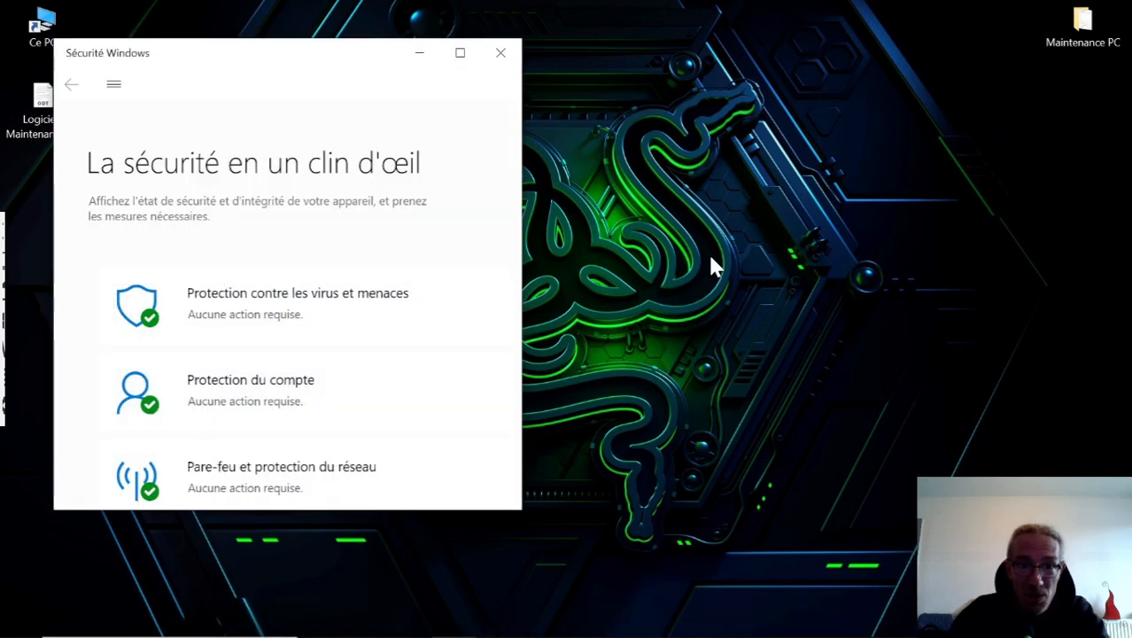
pyautogui.click(459, 53)
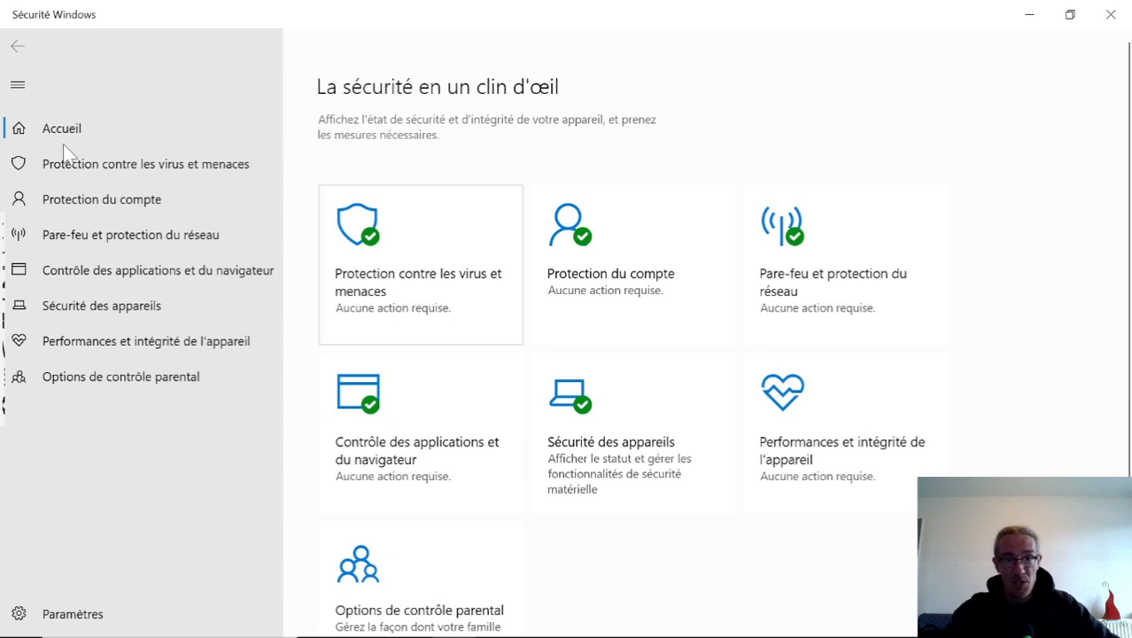
pyautogui.click(459, 285)
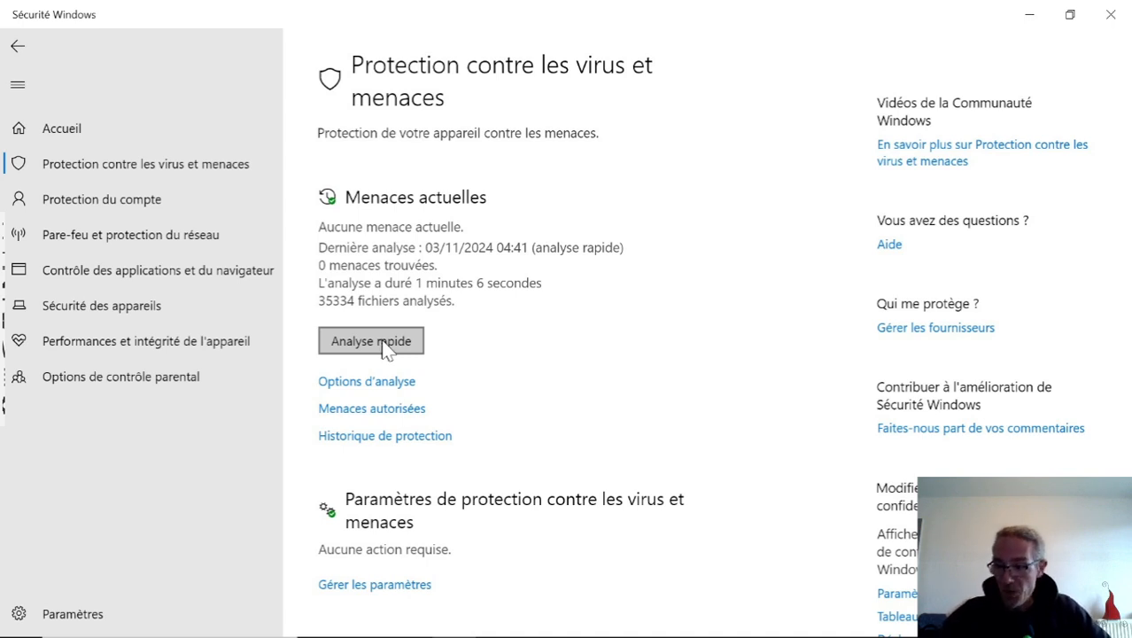
pyautogui.click(395, 388)
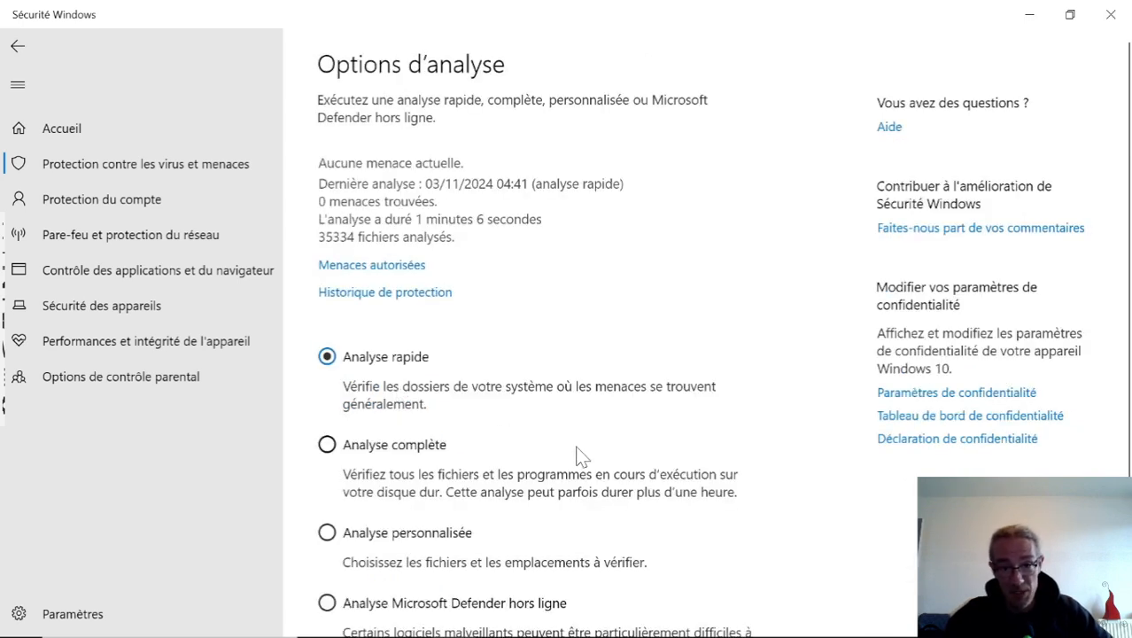
pyautogui.click(327, 446)
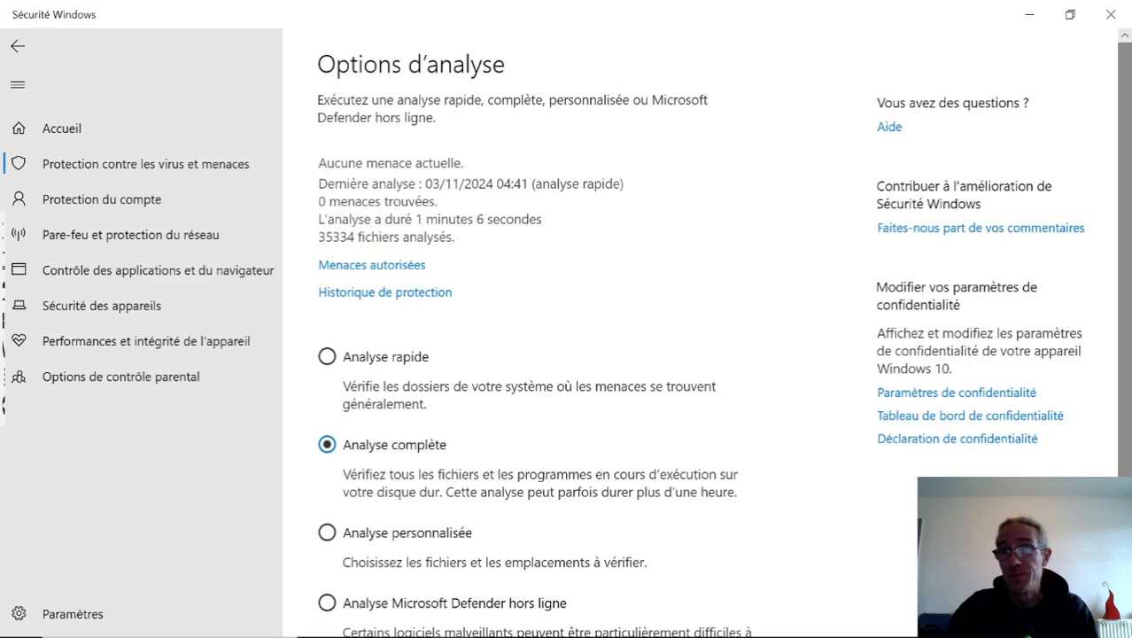
pyautogui.click(1117, 17)
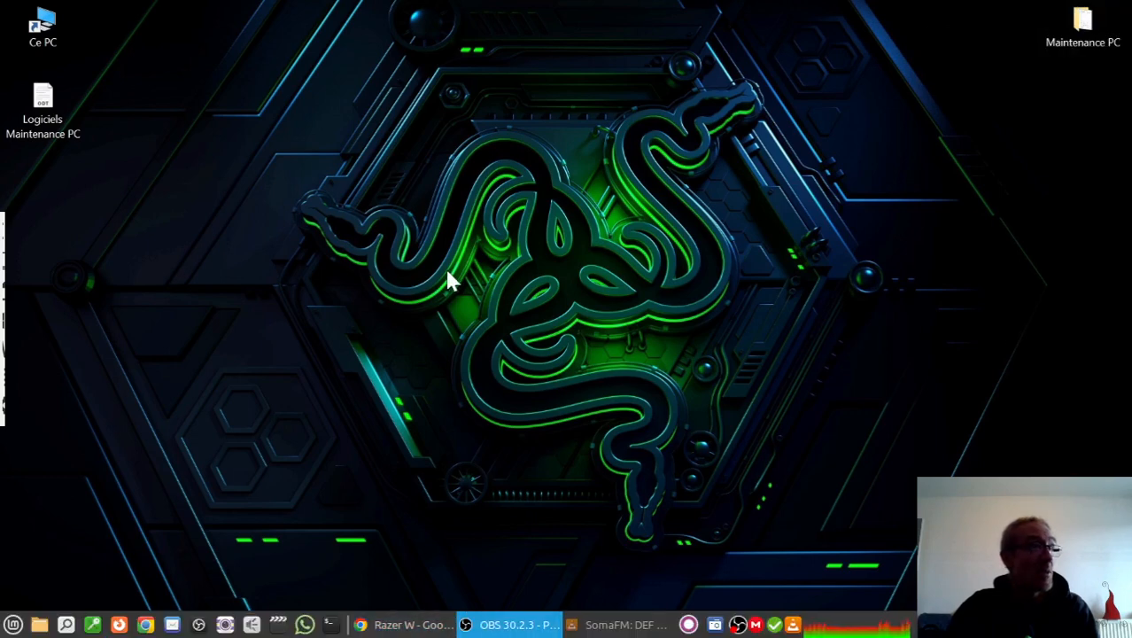
# View the contents of the Maintenance PC folder on the desktop and close it.
pyautogui.doubleClick(1084, 25)
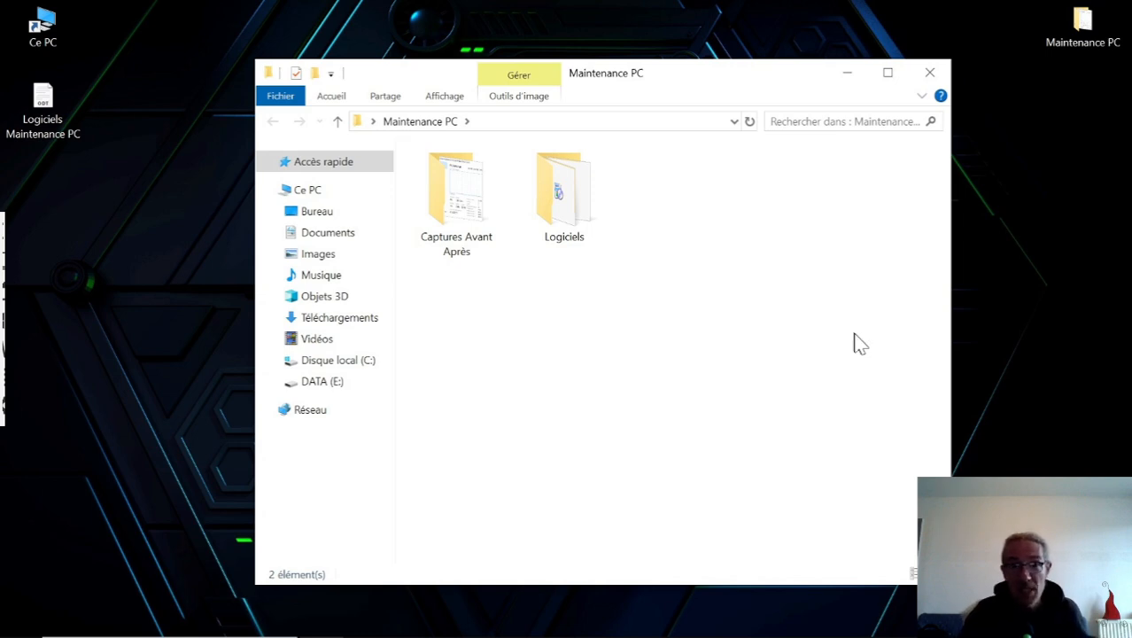
pyautogui.click(929, 71)
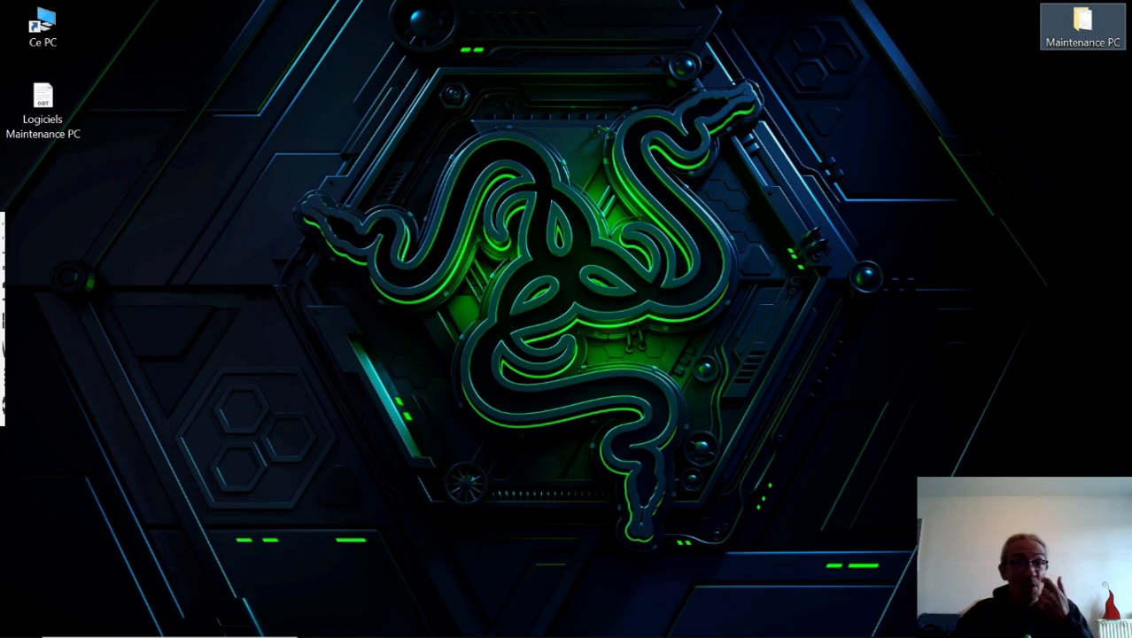
# Examine the drives and personal folders in Ce PC, including DATA (E:), Disque local (C:), Bureau, Documents, Images and Téléchargements, and close the window.
pyautogui.doubleClick(50, 29)
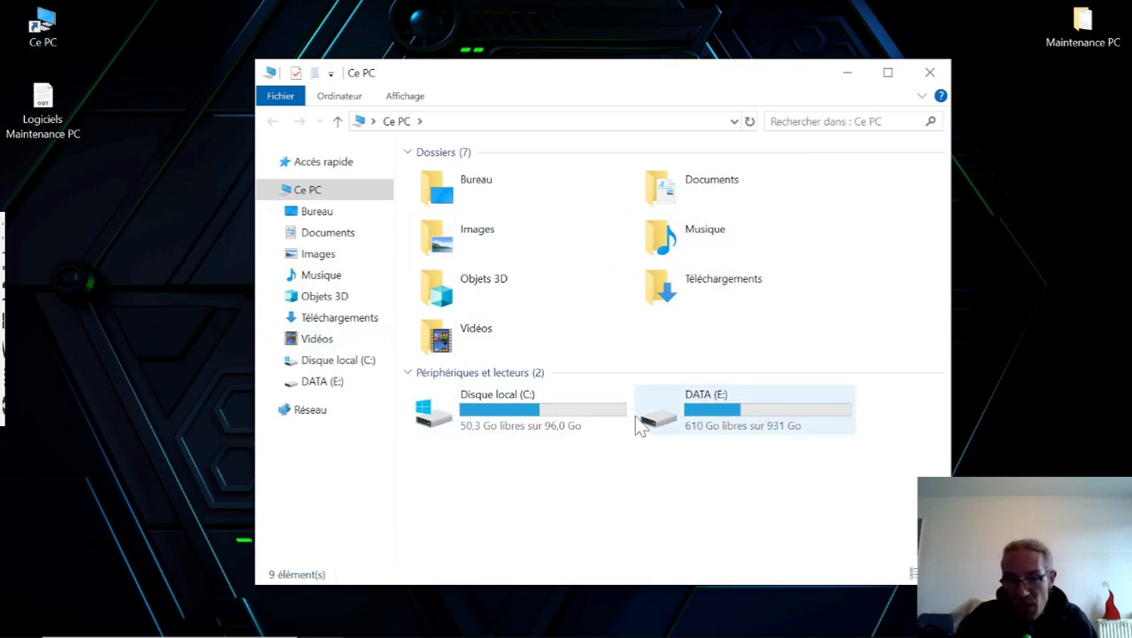
pyautogui.click(722, 428)
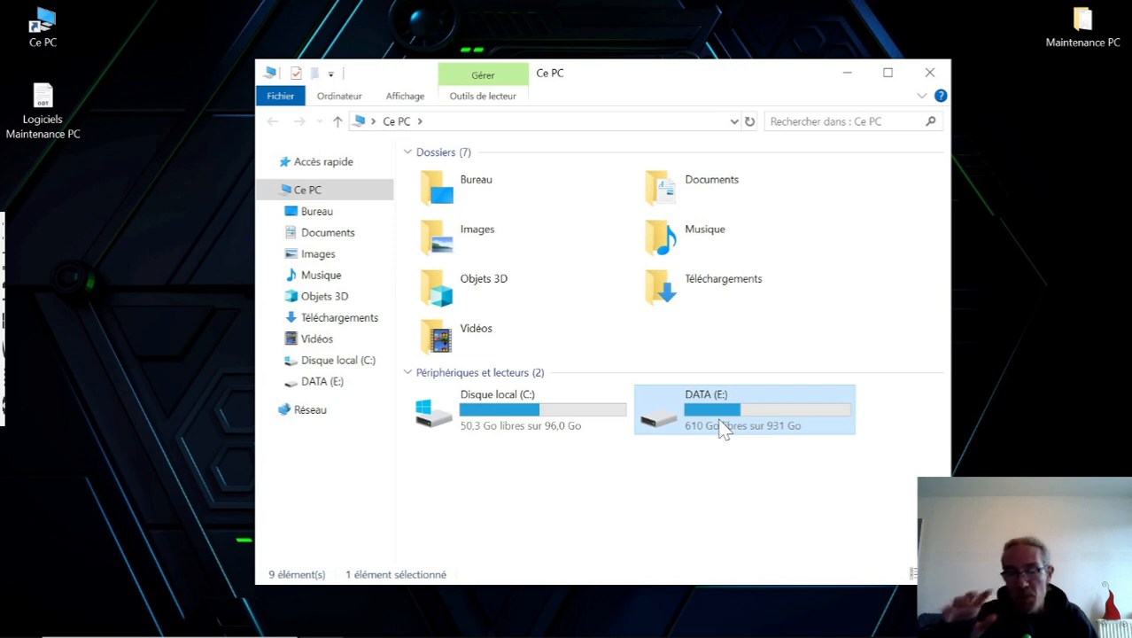
pyautogui.click(558, 414)
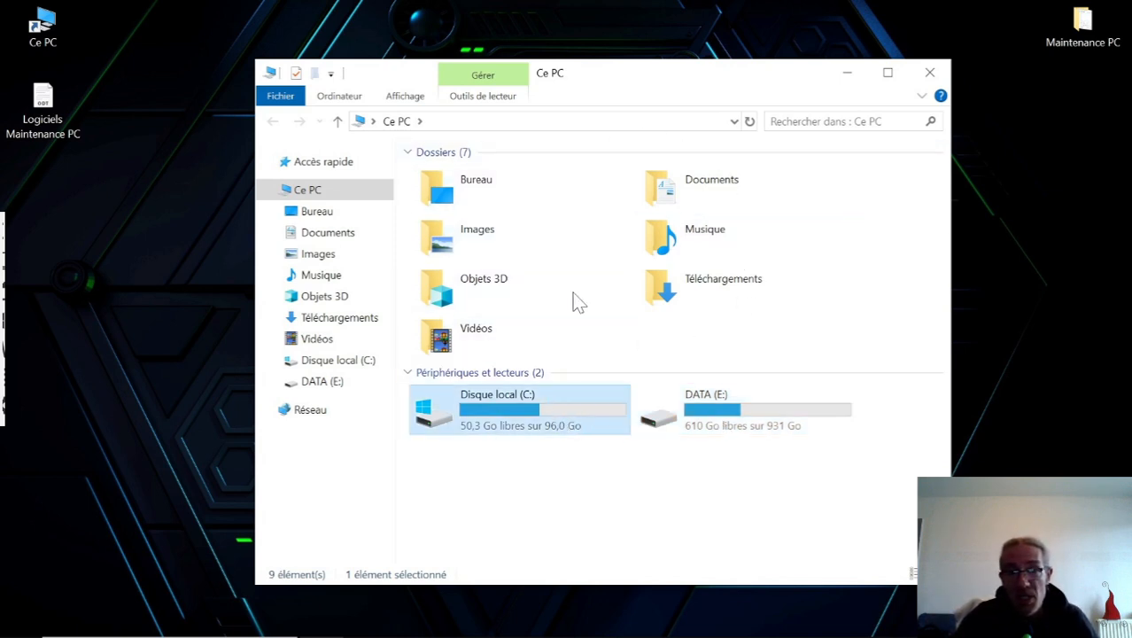
pyautogui.click(514, 202)
pyautogui.click(693, 206)
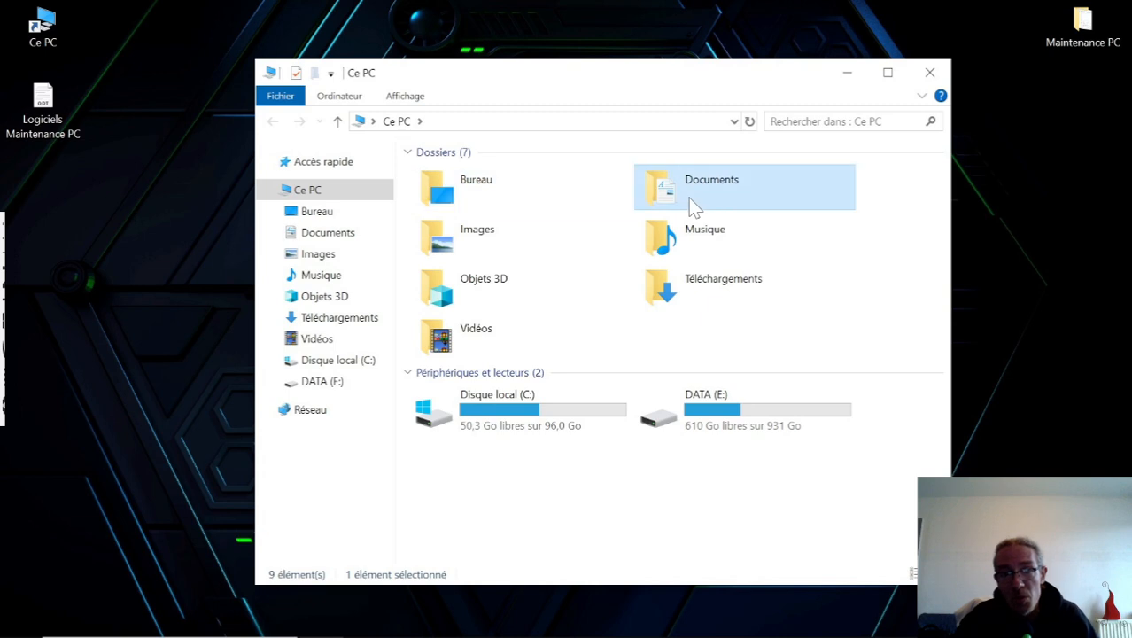
pyautogui.click(552, 241)
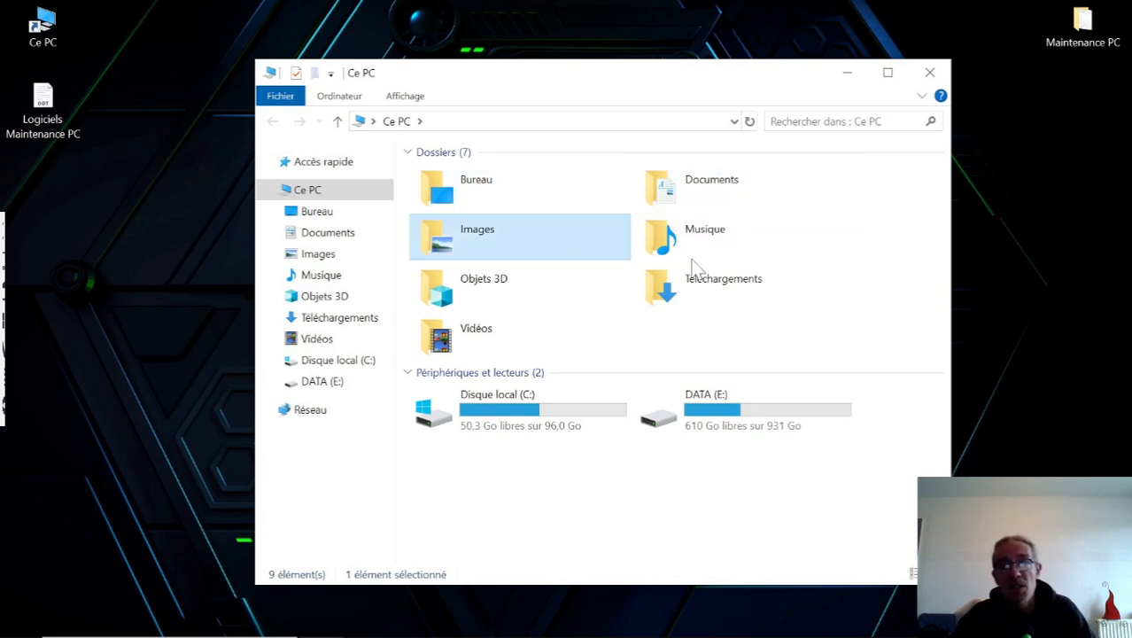
pyautogui.click(735, 292)
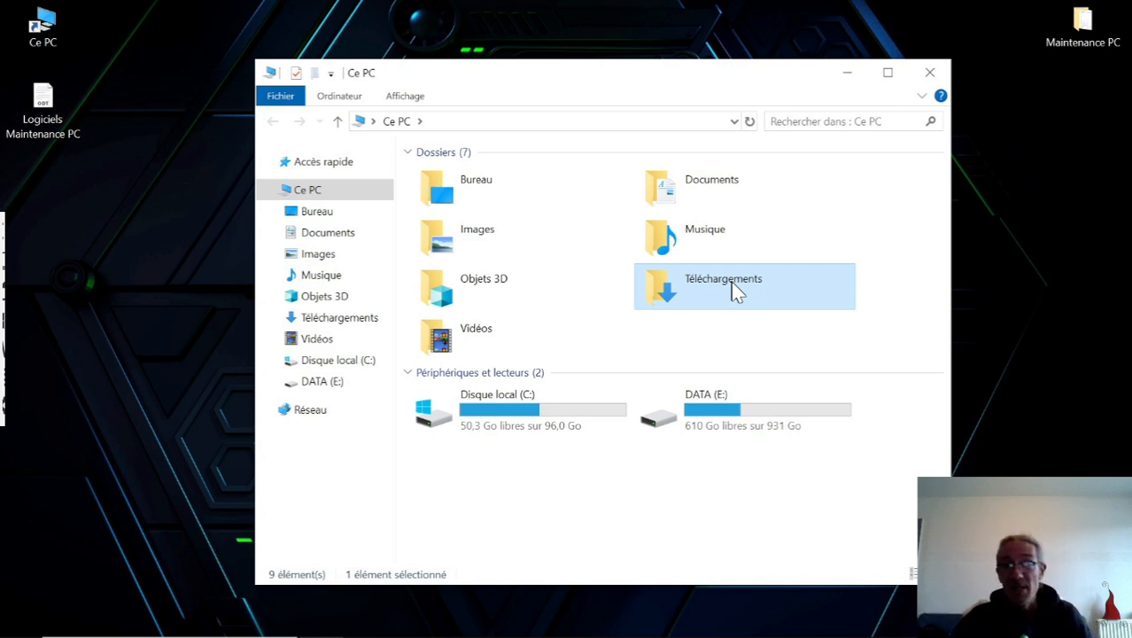
pyautogui.click(750, 509)
pyautogui.click(319, 192)
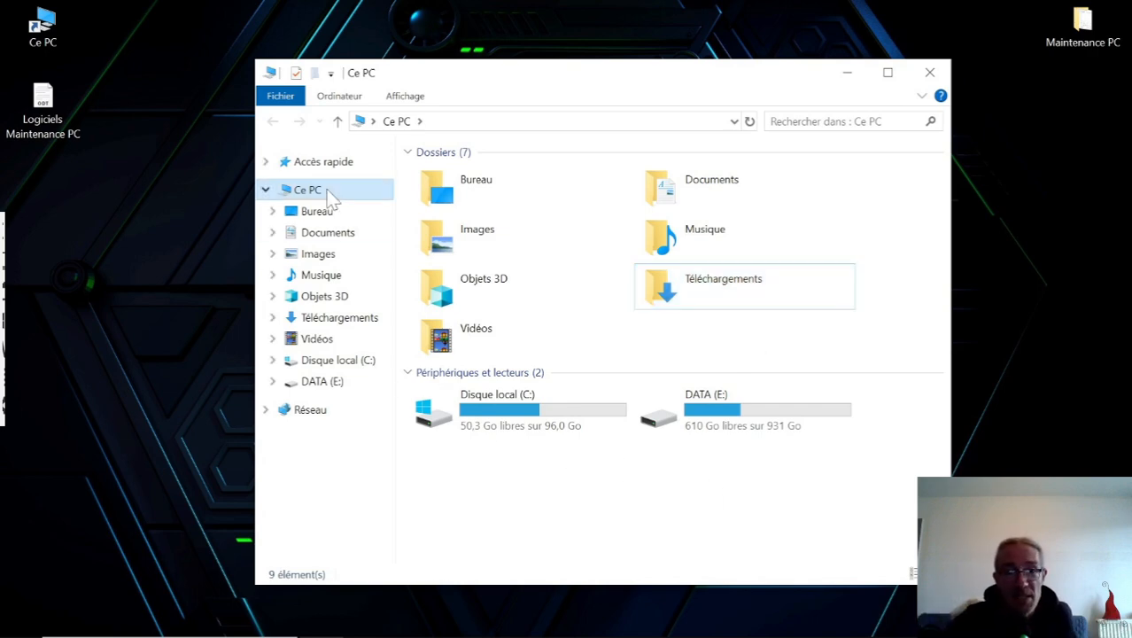
pyautogui.click(929, 72)
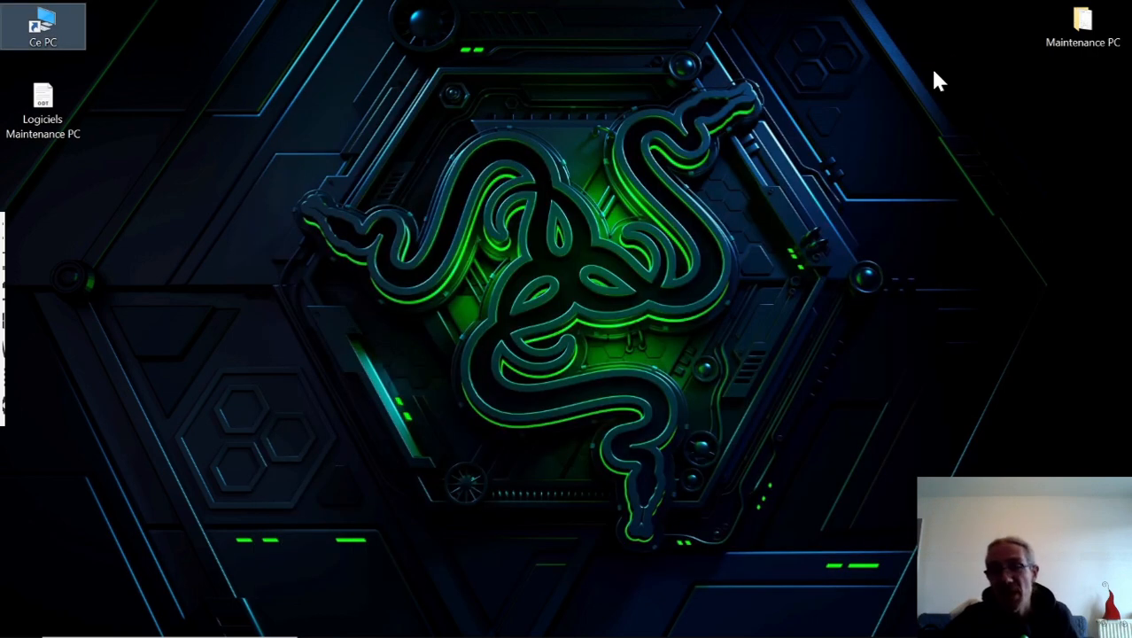
# Create a new folder named "Sauvegarde du 05 11 2024" at the root of the DATA (E:) drive.
pyautogui.doubleClick(53, 27)
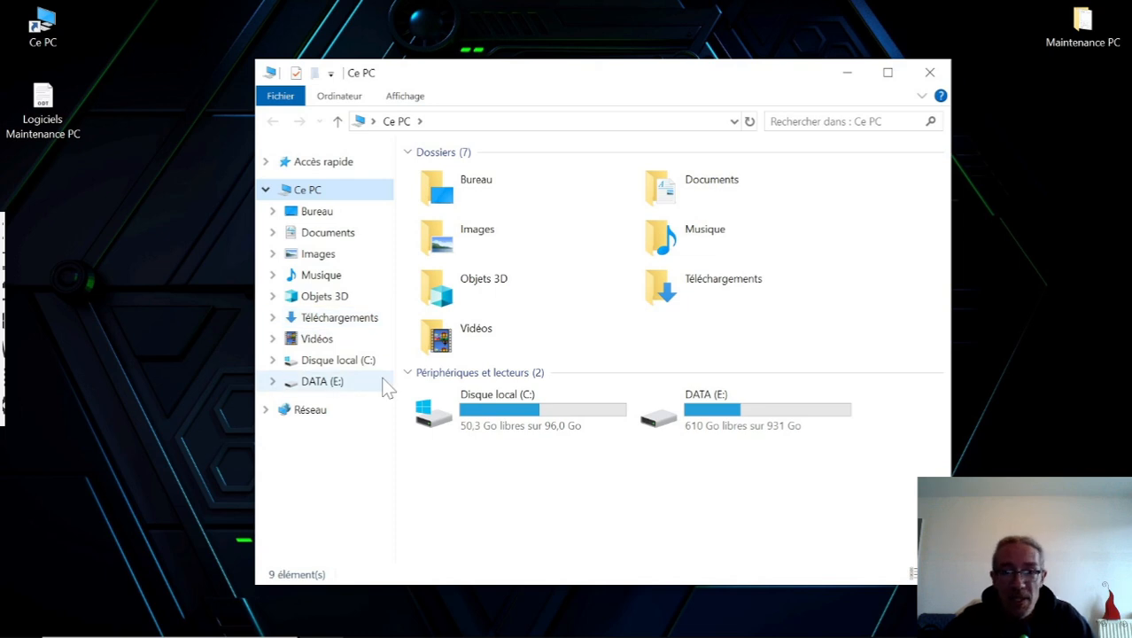
pyautogui.click(567, 413)
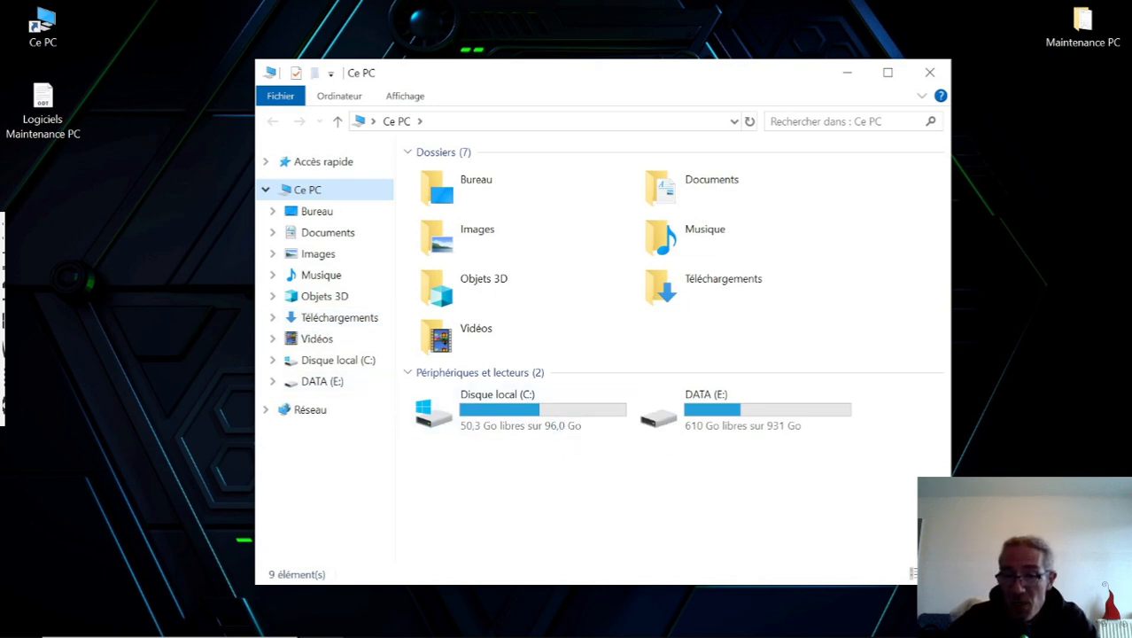
pyautogui.doubleClick(785, 418)
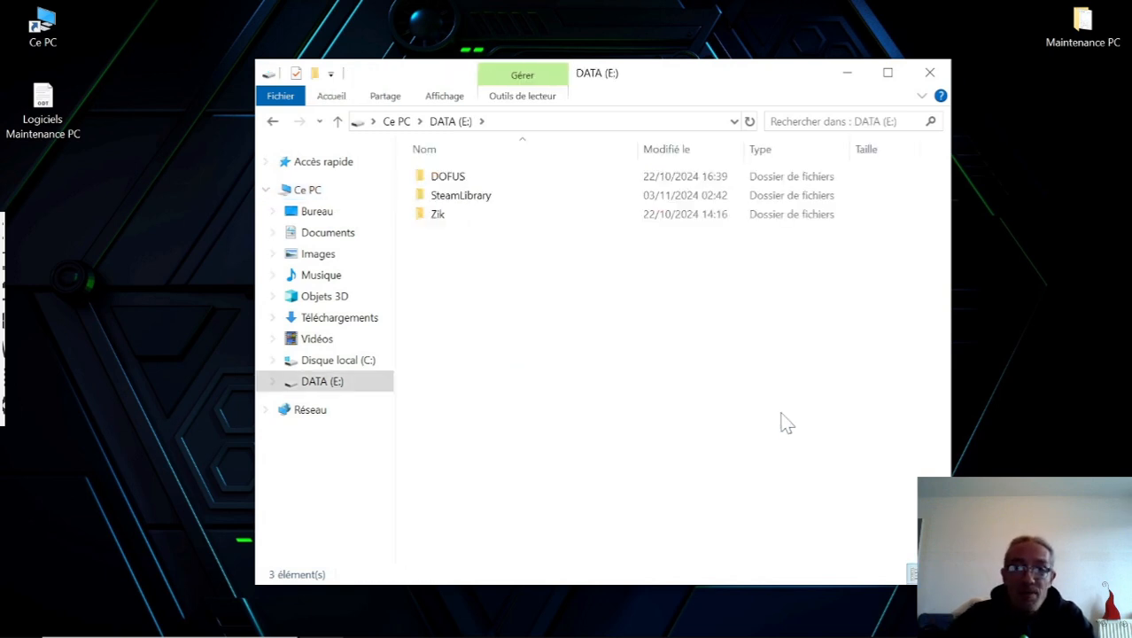
pyautogui.rightClick(558, 409)
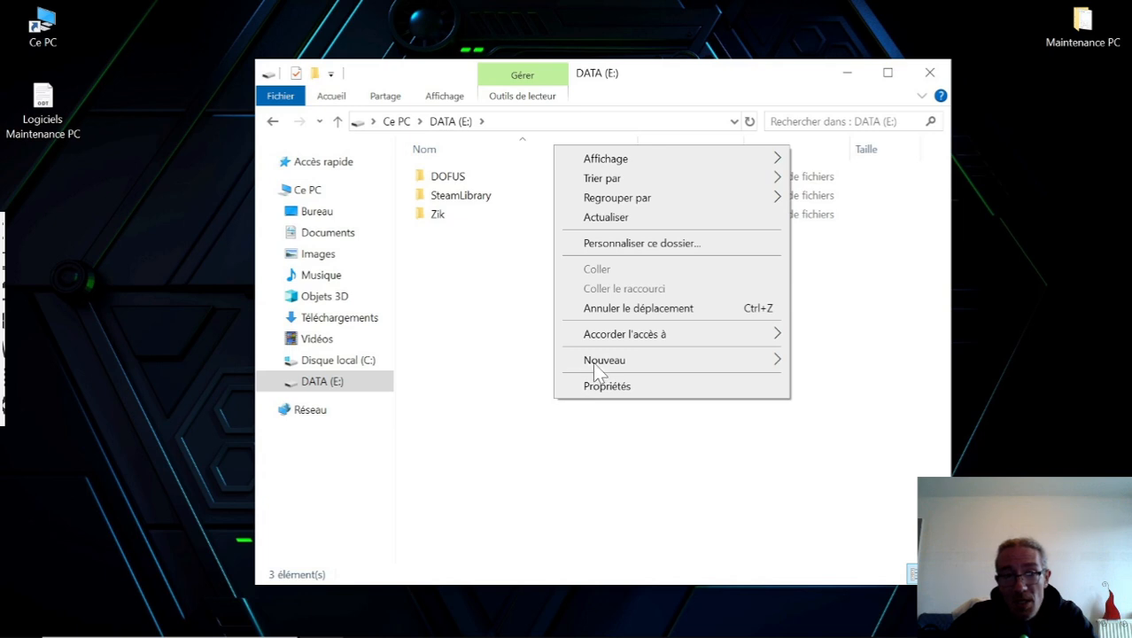
pyautogui.moveTo(592, 361)
pyautogui.click(833, 362)
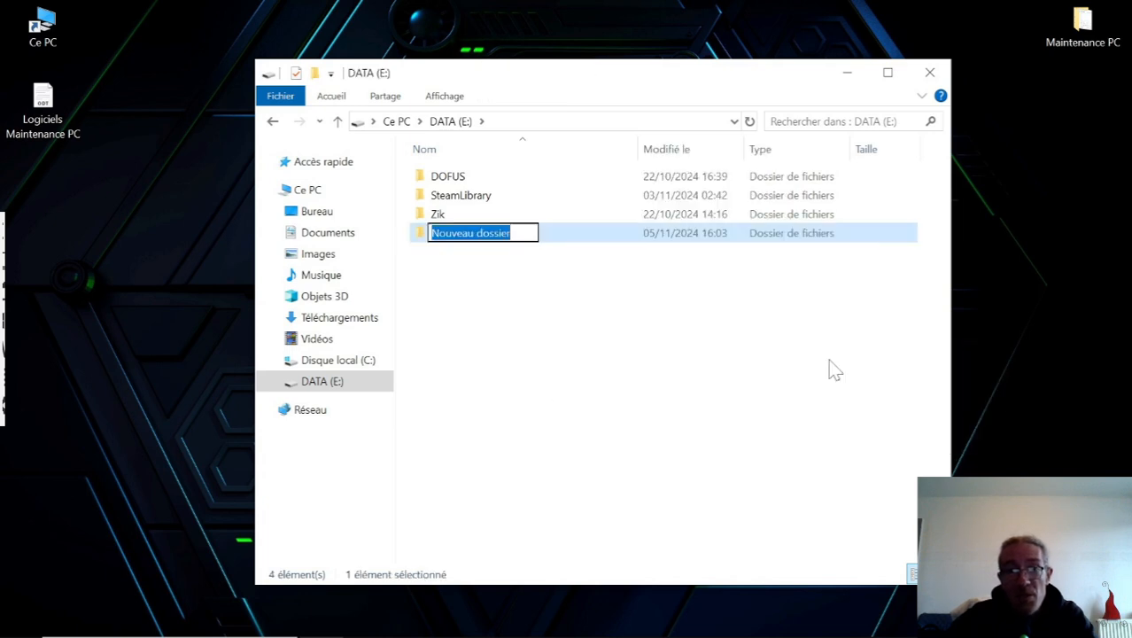
pyautogui.write('Sauv')
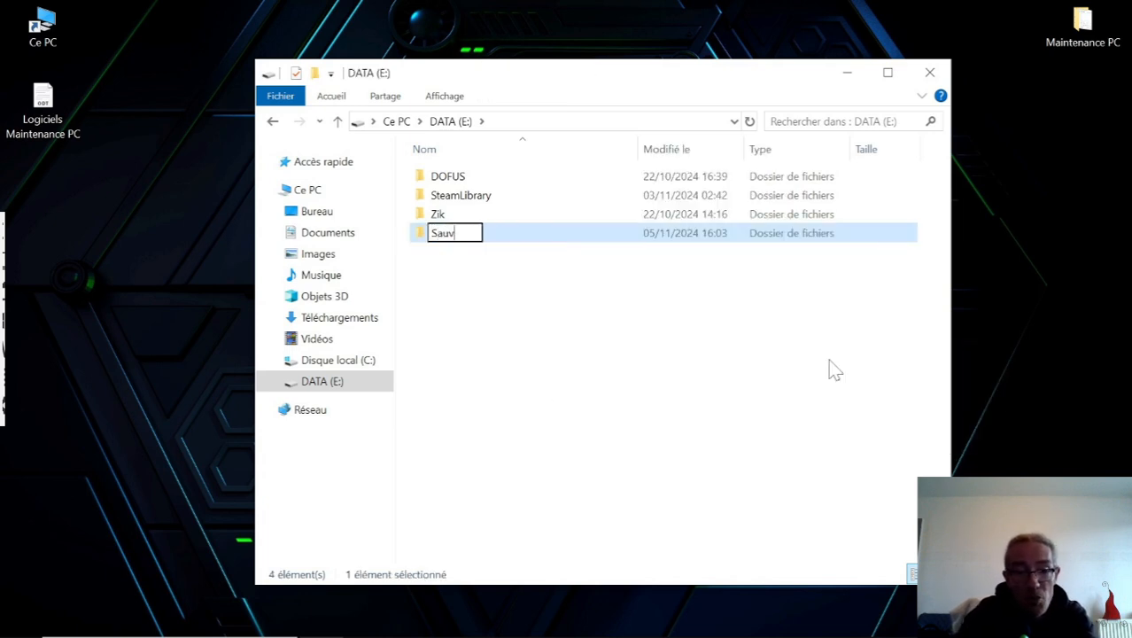
pyautogui.write('egarde du')
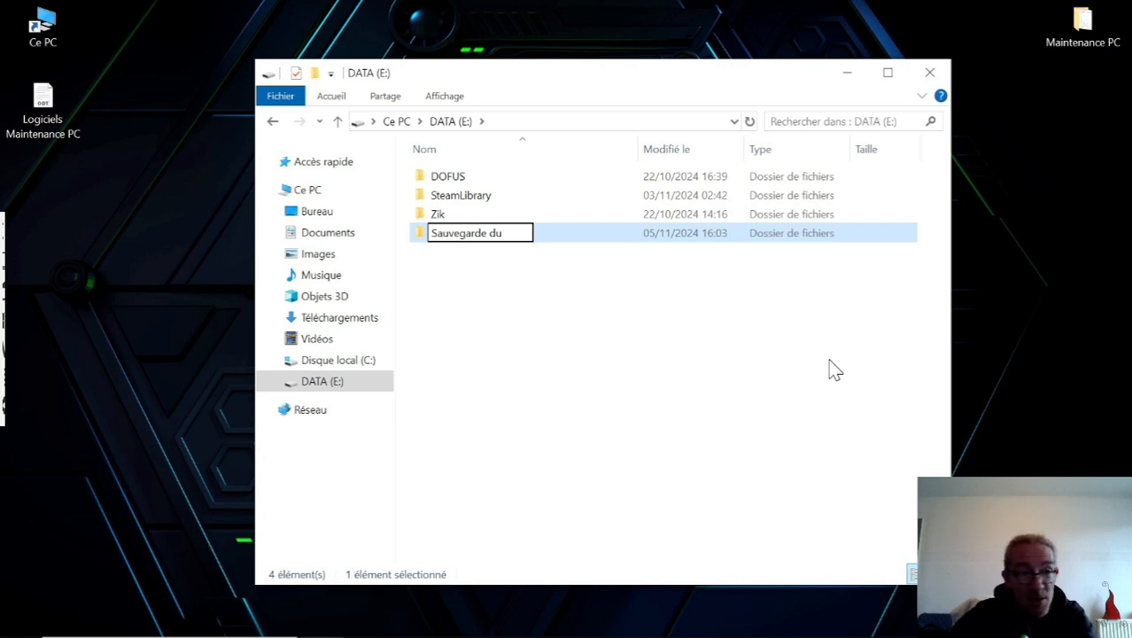
pyautogui.moveTo(816, 636)
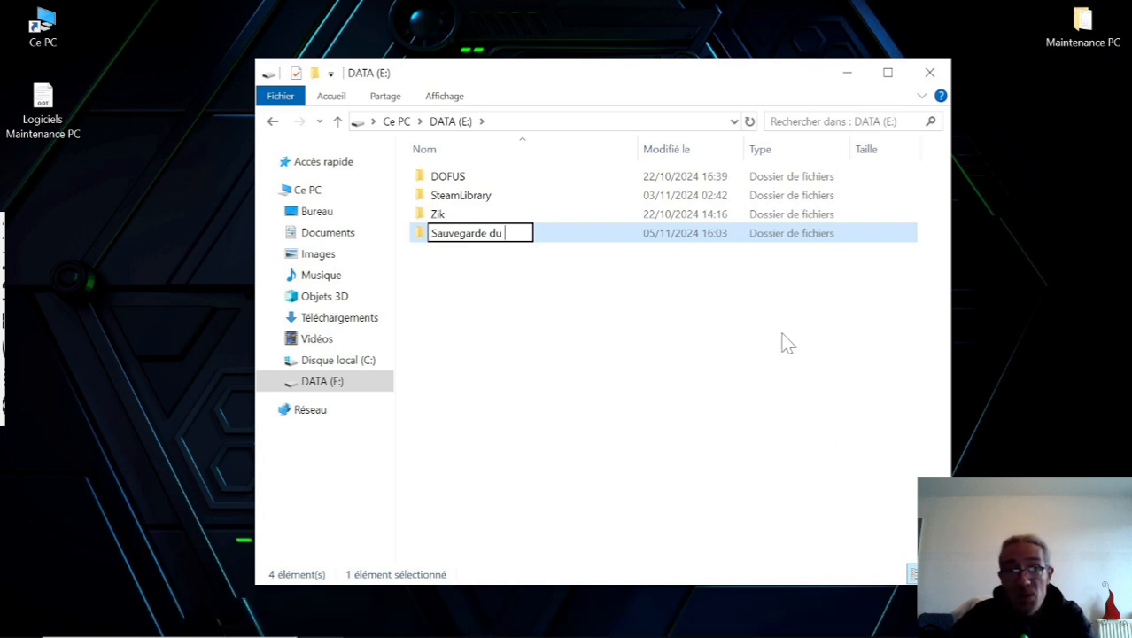
pyautogui.write('05')
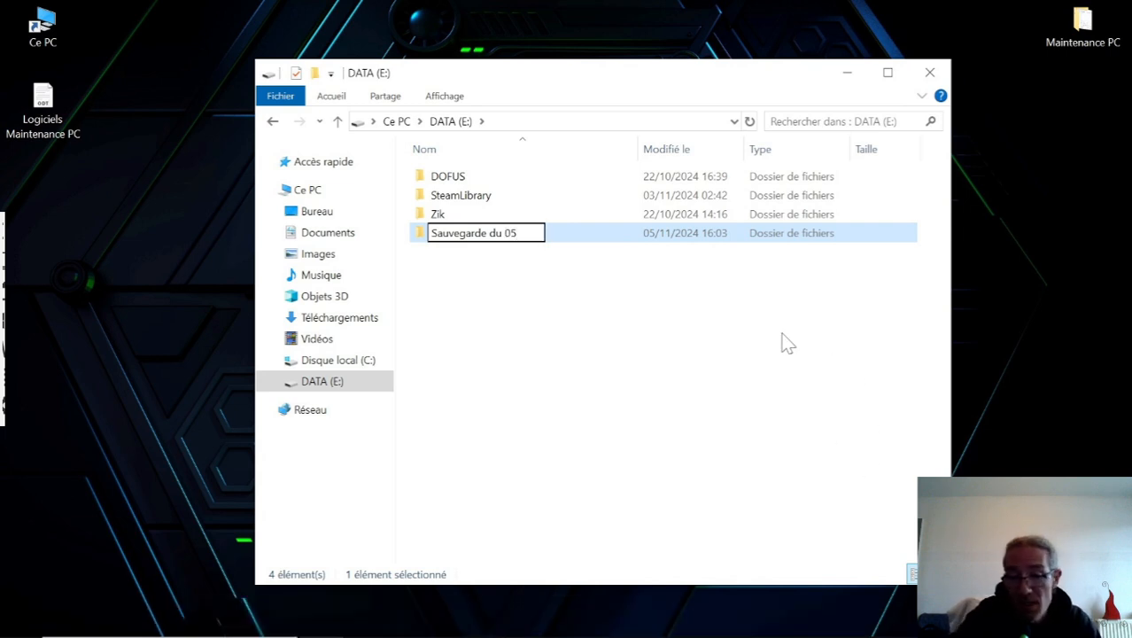
pyautogui.write(' 11')
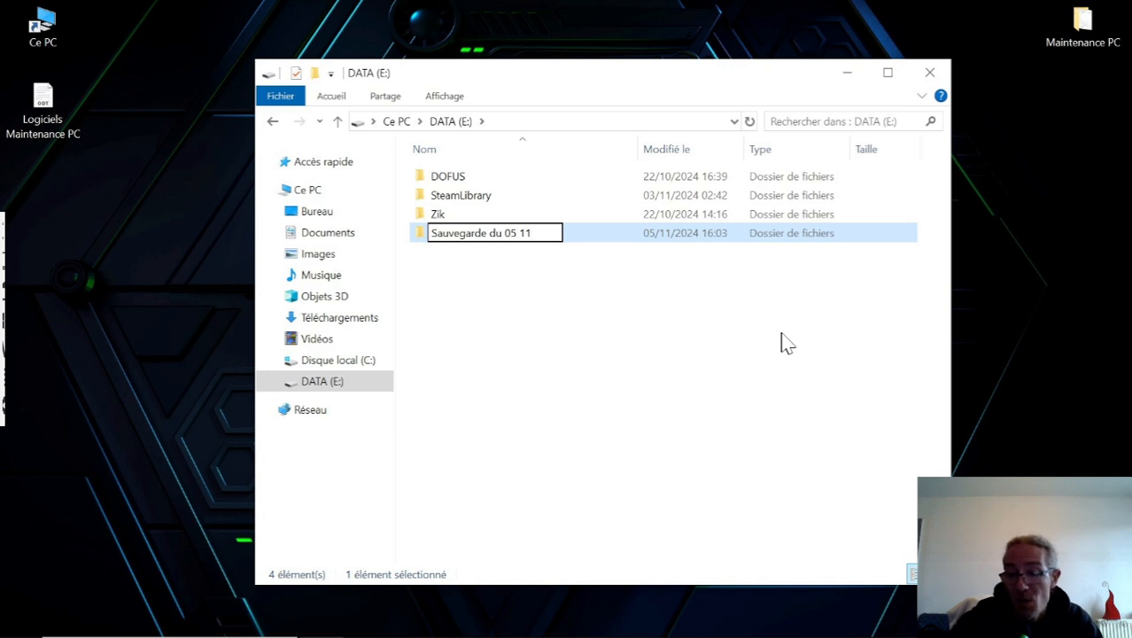
pyautogui.write(' 2024')
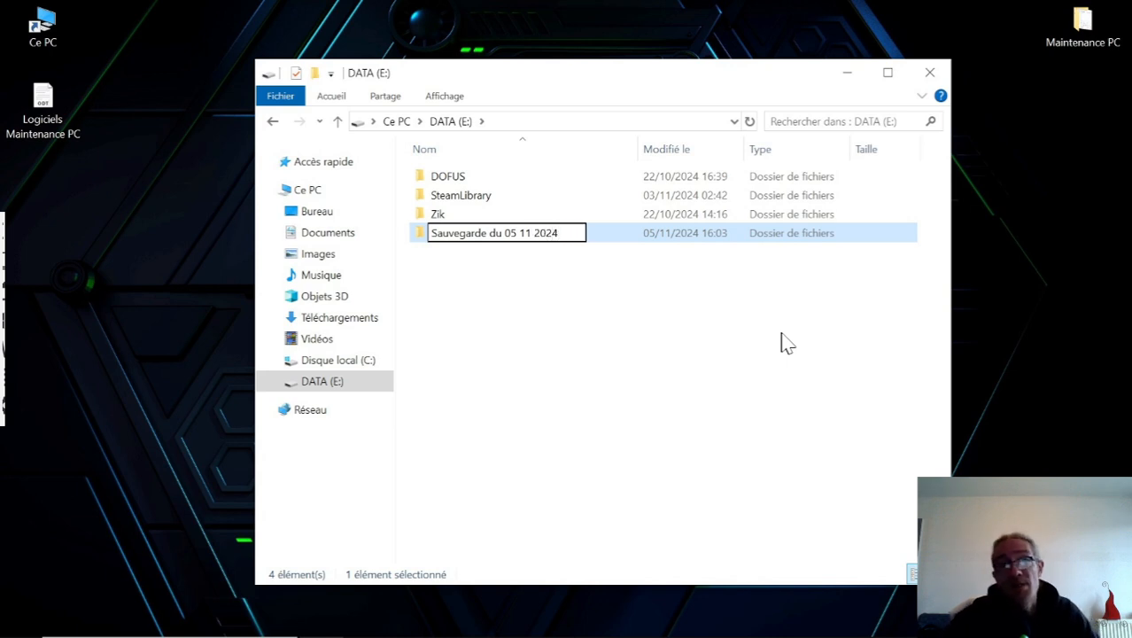
pyautogui.press('Return')
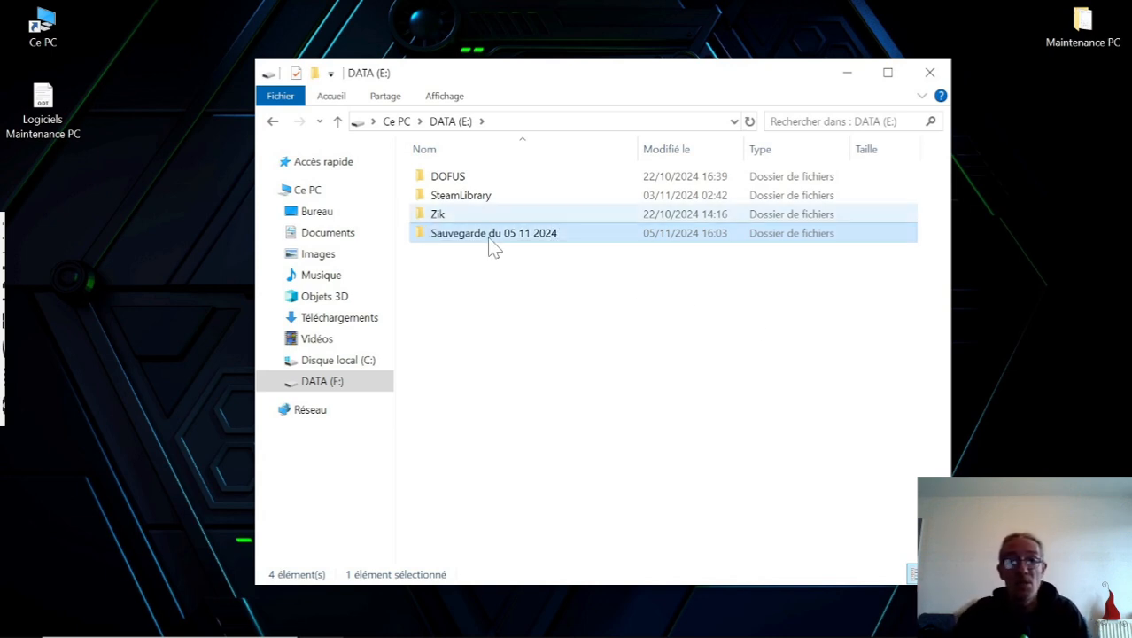
# Copy the Bureau, Documents, Images, Musique, Téléchargements and Vidéos folders from Ce PC.
pyautogui.click(308, 193)
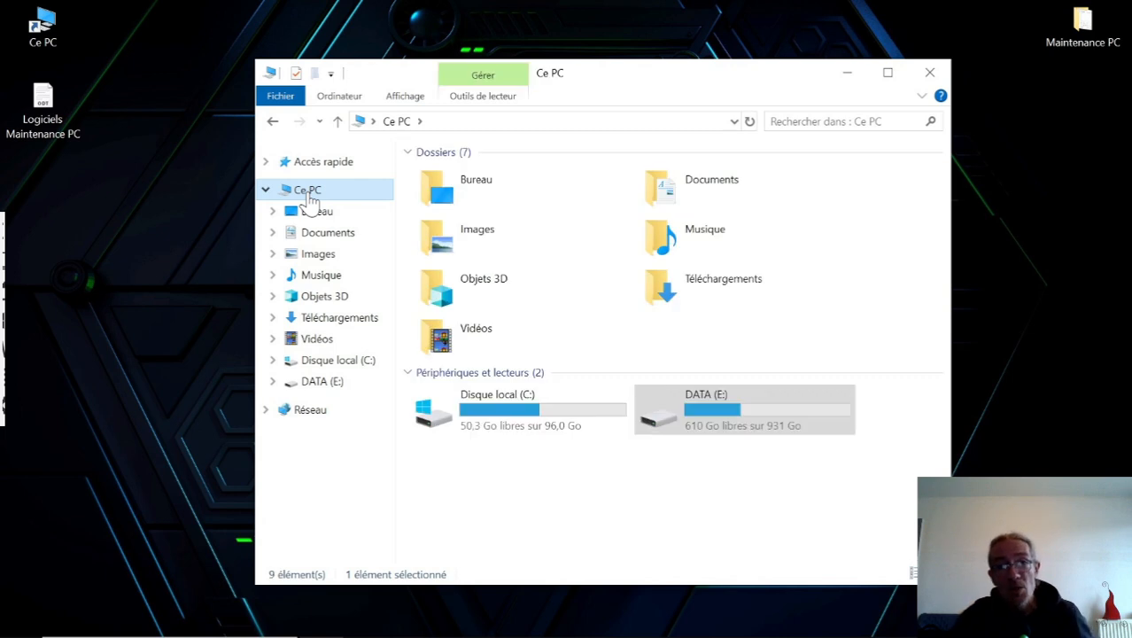
pyautogui.click(492, 174)
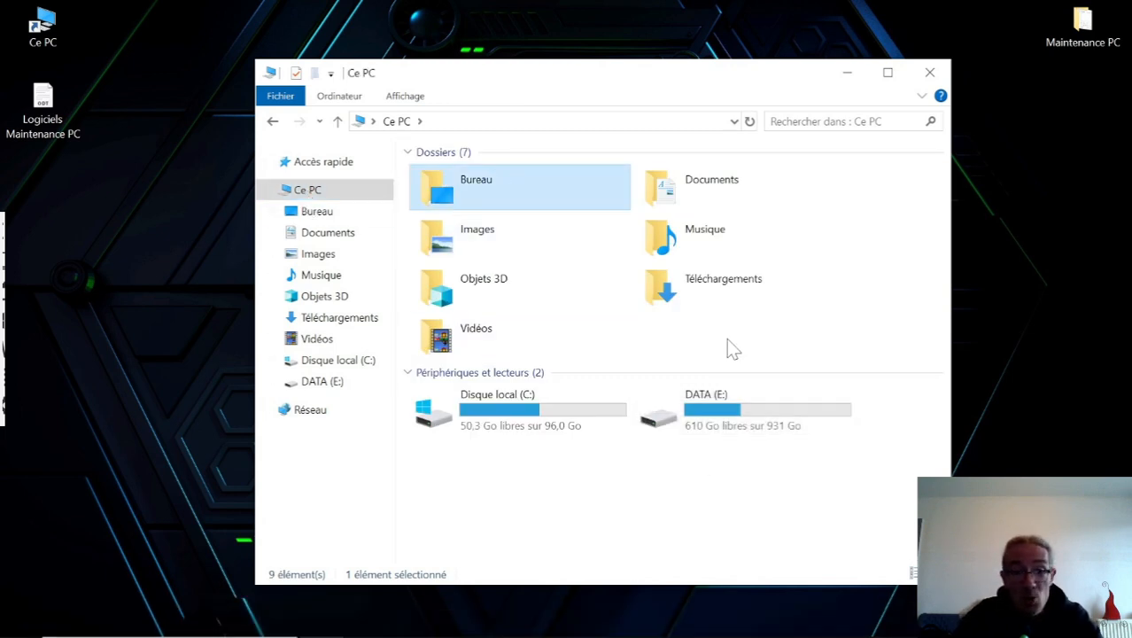
pyautogui.keyDown('ctrl'); pyautogui.click(720, 199); pyautogui.keyUp('ctrl')
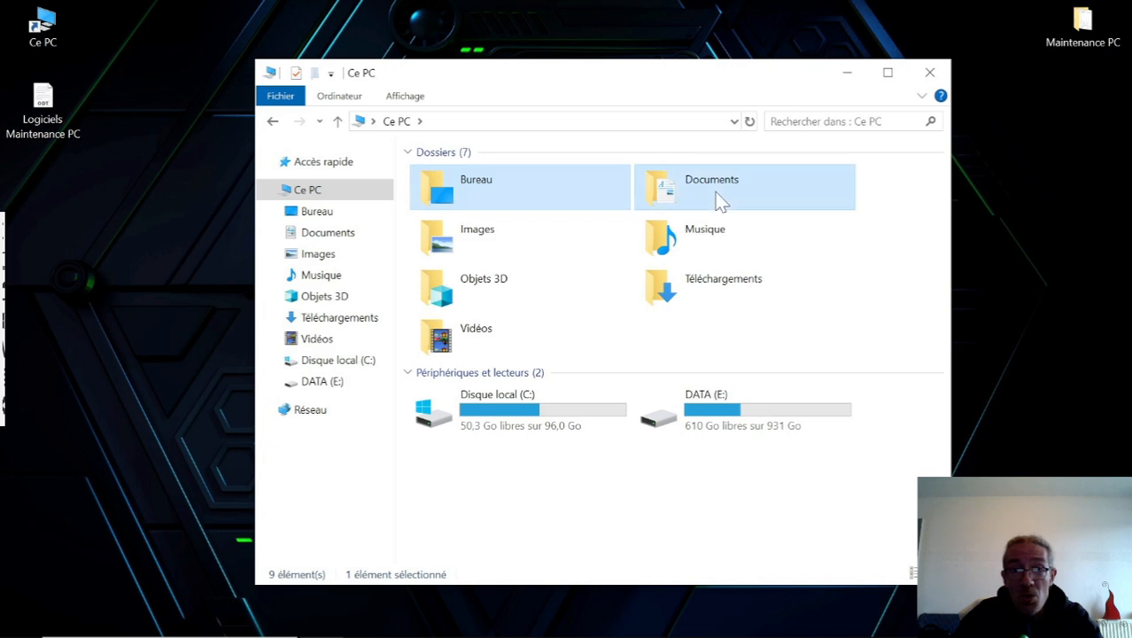
pyautogui.keyDown('ctrl'); pyautogui.click(695, 236); pyautogui.keyUp('ctrl')
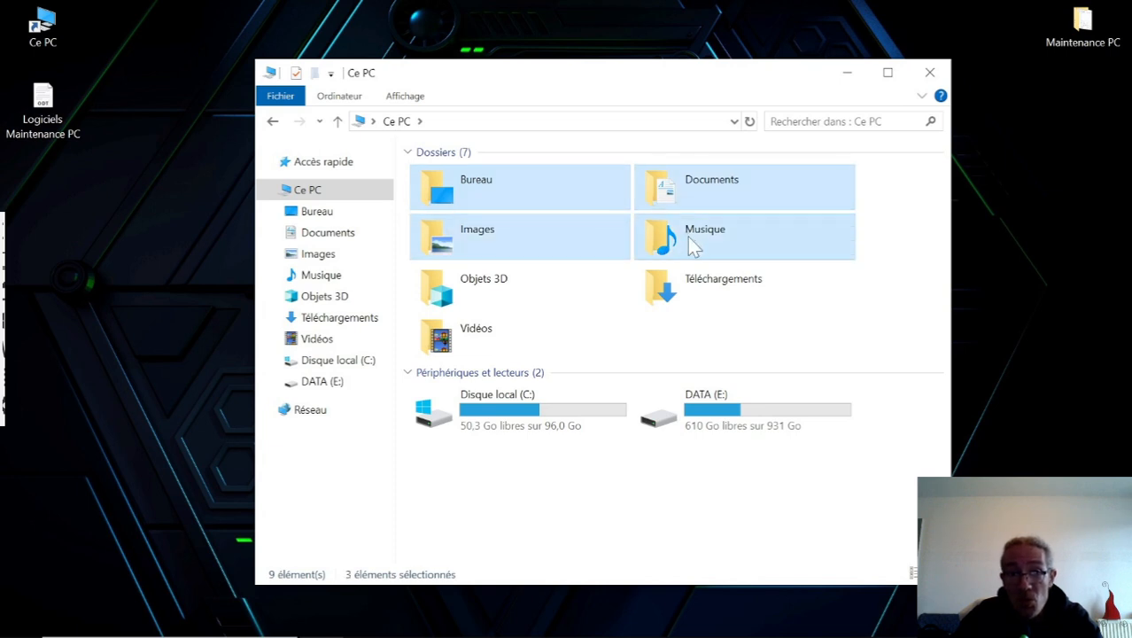
pyautogui.keyDown('ctrl'); pyautogui.click(720, 290); pyautogui.keyUp('ctrl')
pyautogui.keyDown('ctrl'); pyautogui.click(492, 336); pyautogui.keyUp('ctrl')
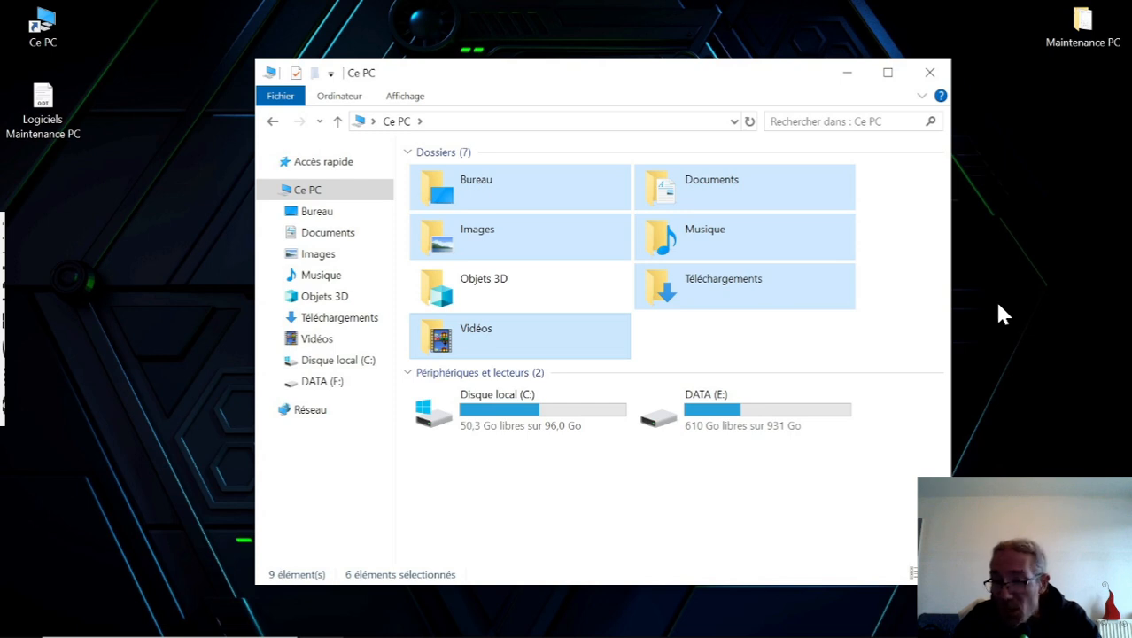
pyautogui.rightClick(476, 193)
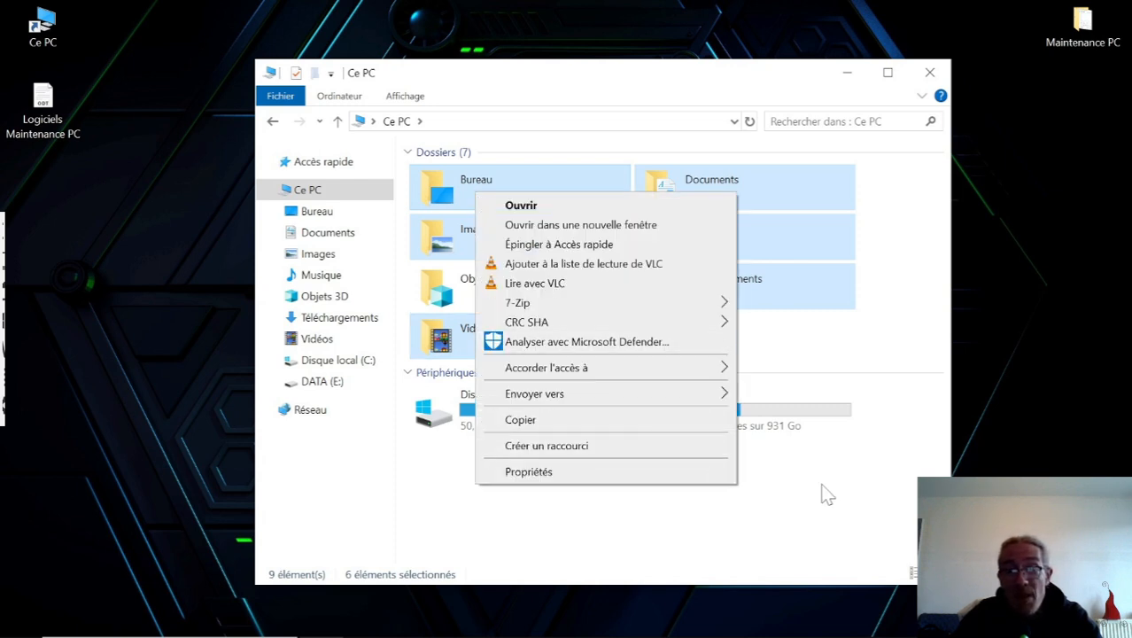
pyautogui.click(732, 431)
# Open the "Sauvegarde du 05 11 2024" folder on DATA (E:), check its paste option, return to Ce PC and close the window.
pyautogui.doubleClick(733, 429)
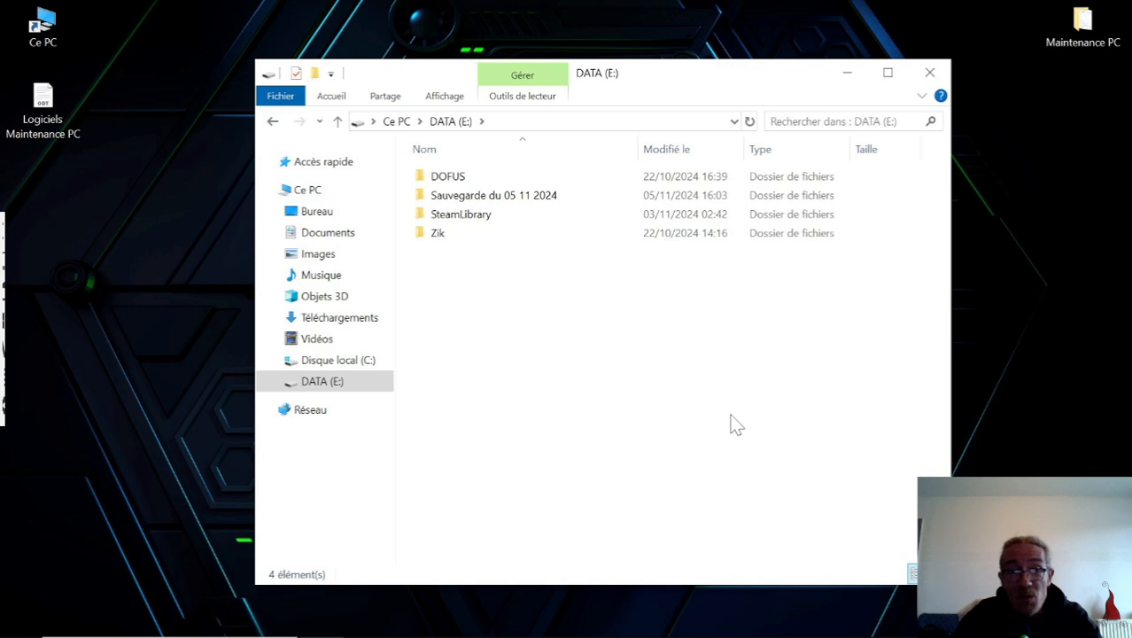
pyautogui.doubleClick(487, 198)
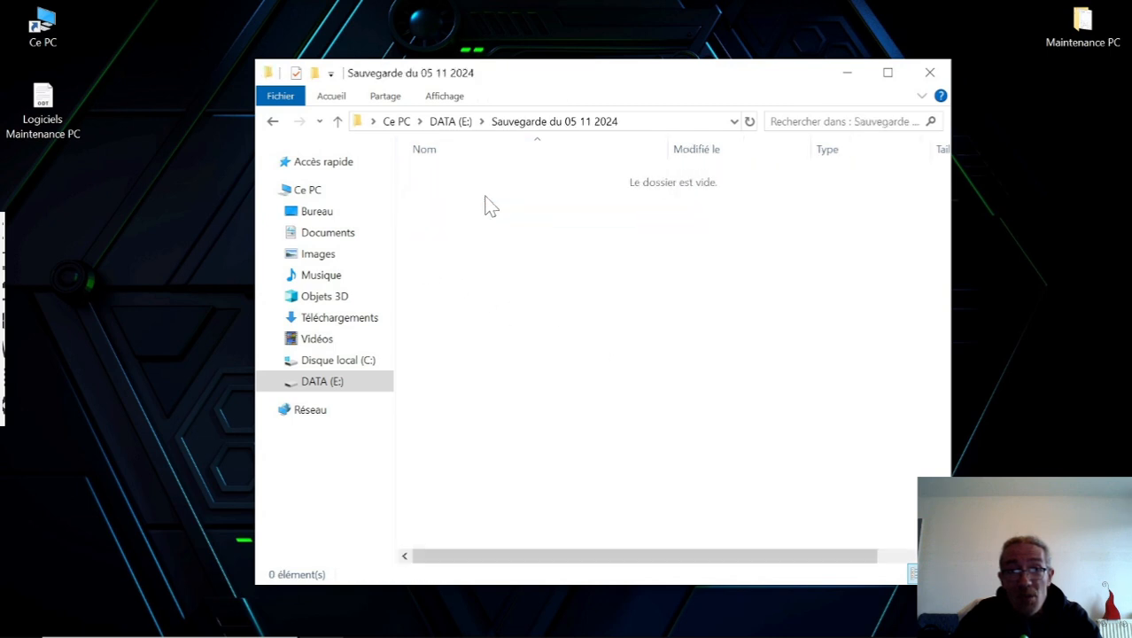
pyautogui.rightClick(483, 292)
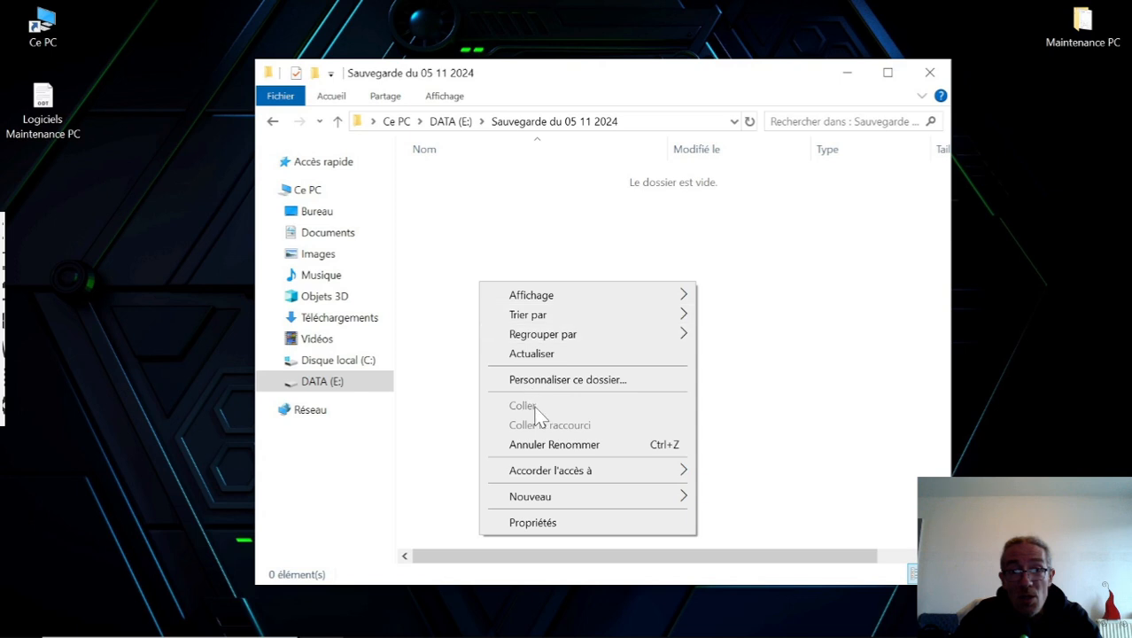
pyautogui.click(801, 361)
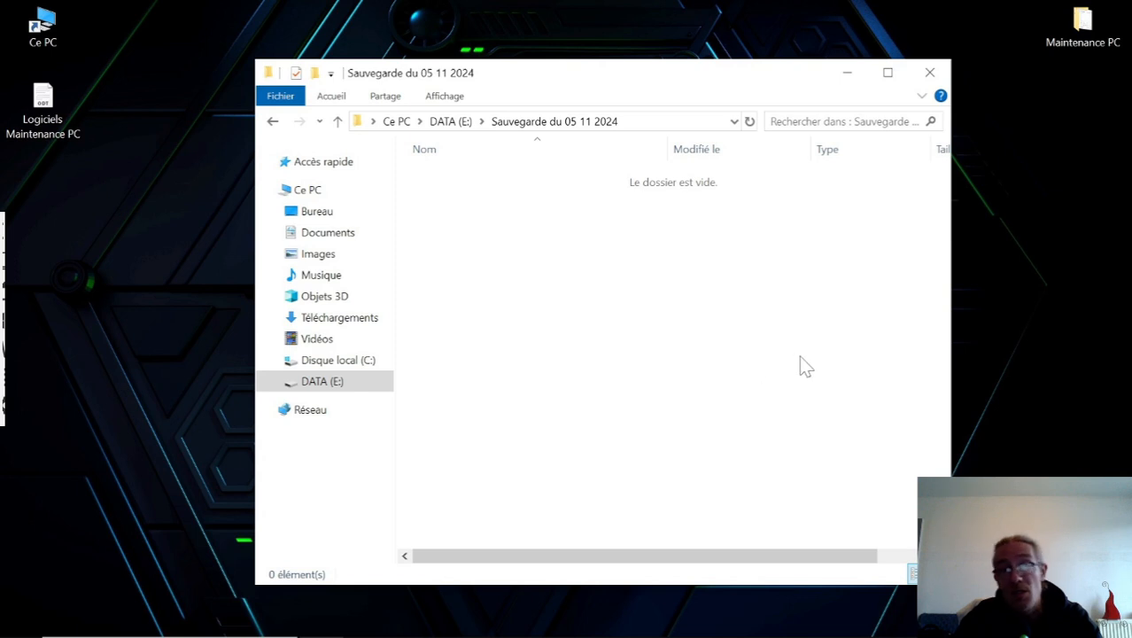
pyautogui.click(337, 121)
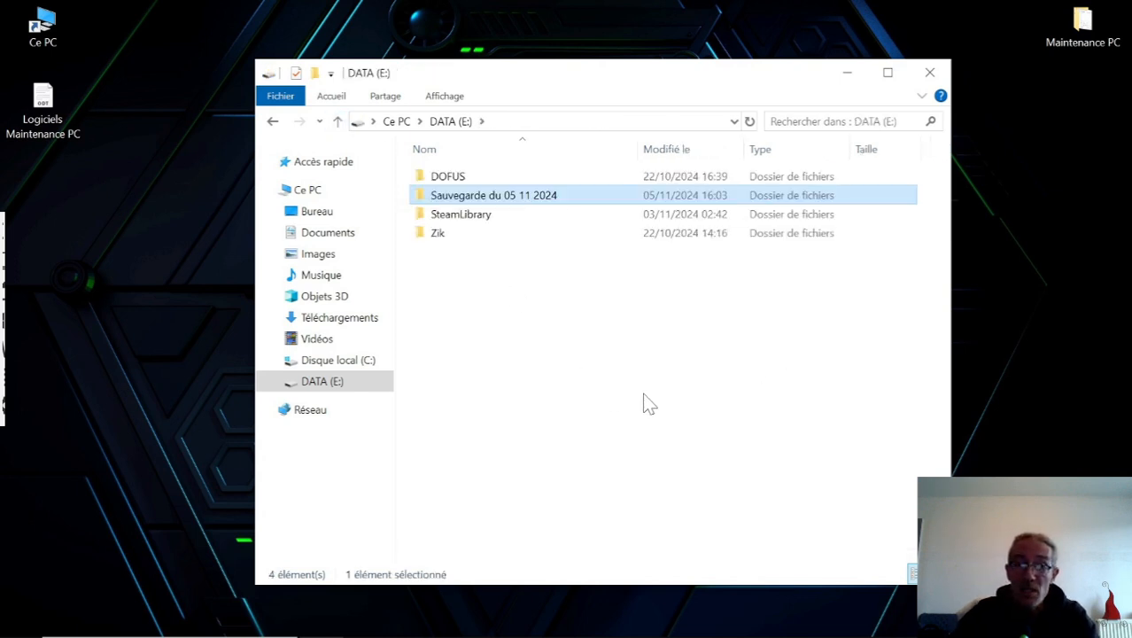
pyautogui.click(317, 191)
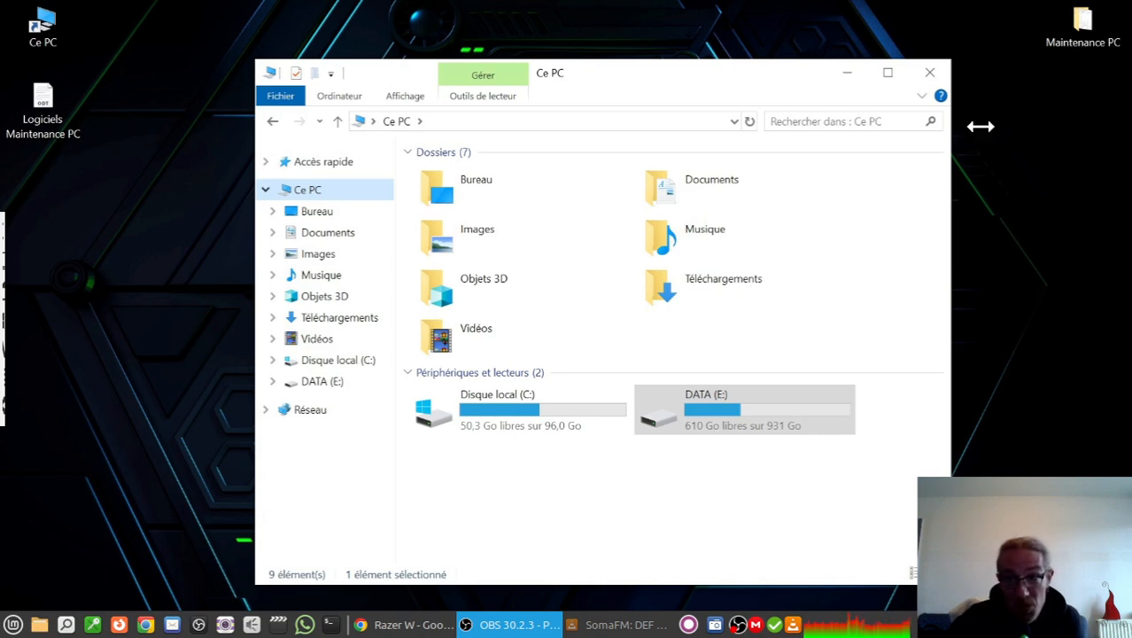
pyautogui.click(929, 73)
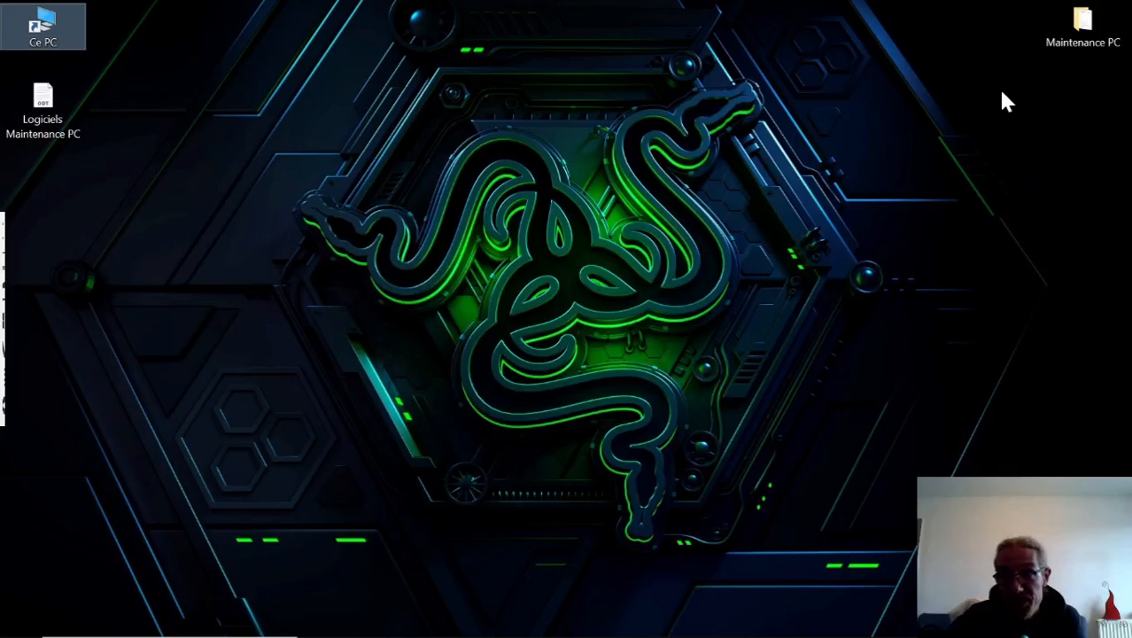
# Launch "01 - ZHPCleaner" from the Logiciels folder in Maintenance PC, authorize it to make changes and accept its terms of use.
pyautogui.doubleClick(1085, 30)
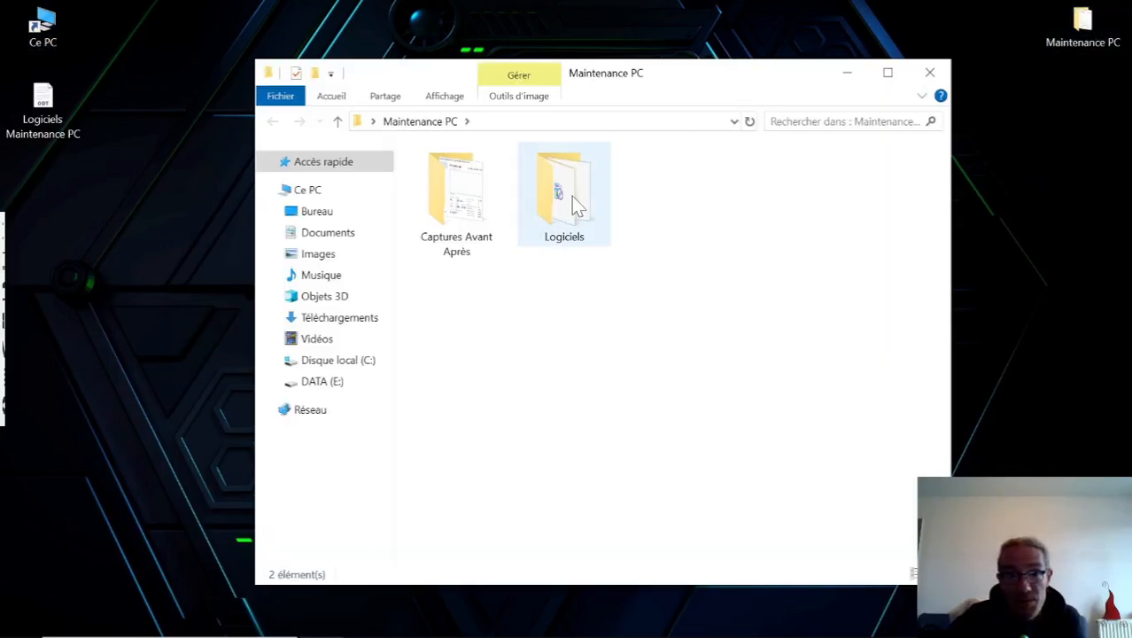
pyautogui.click(574, 202)
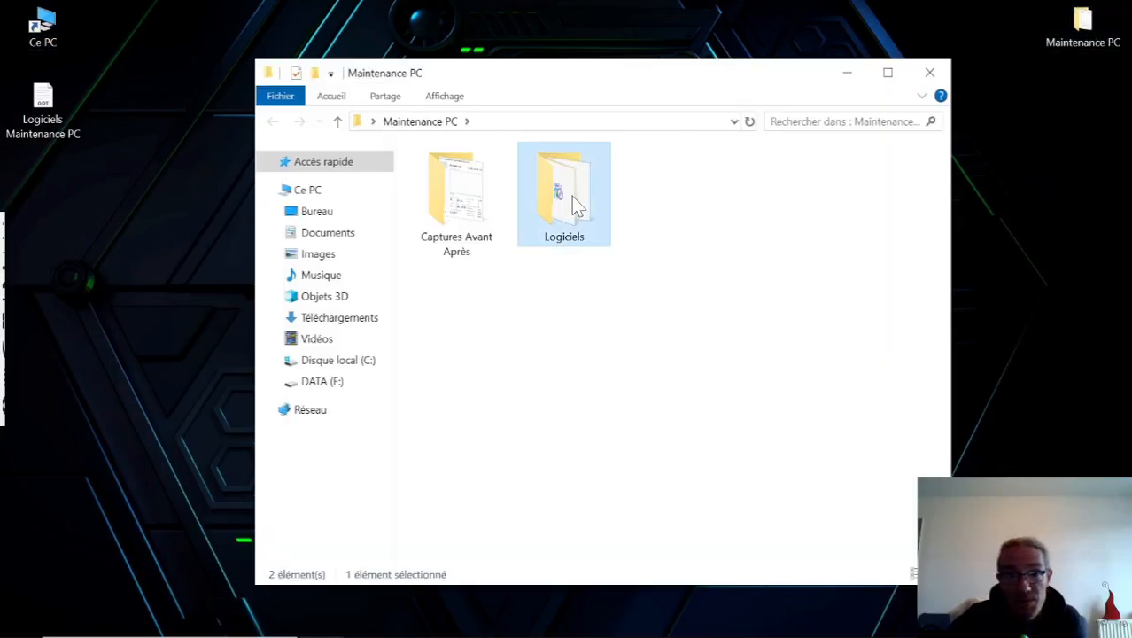
pyautogui.doubleClick(572, 200)
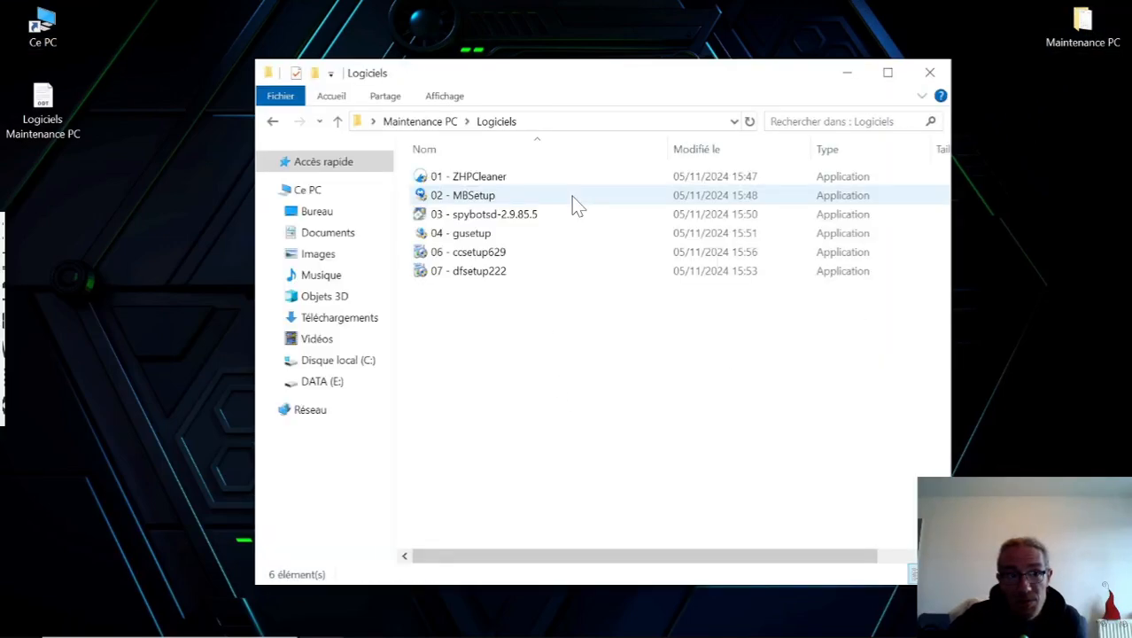
pyautogui.click(503, 179)
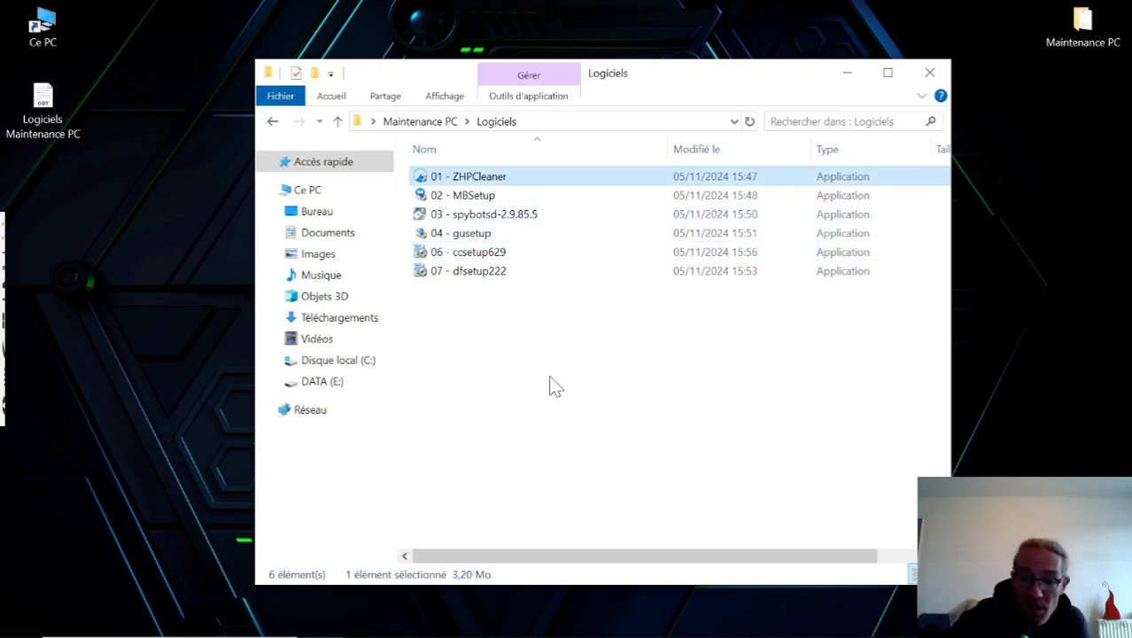
pyautogui.press('Return')
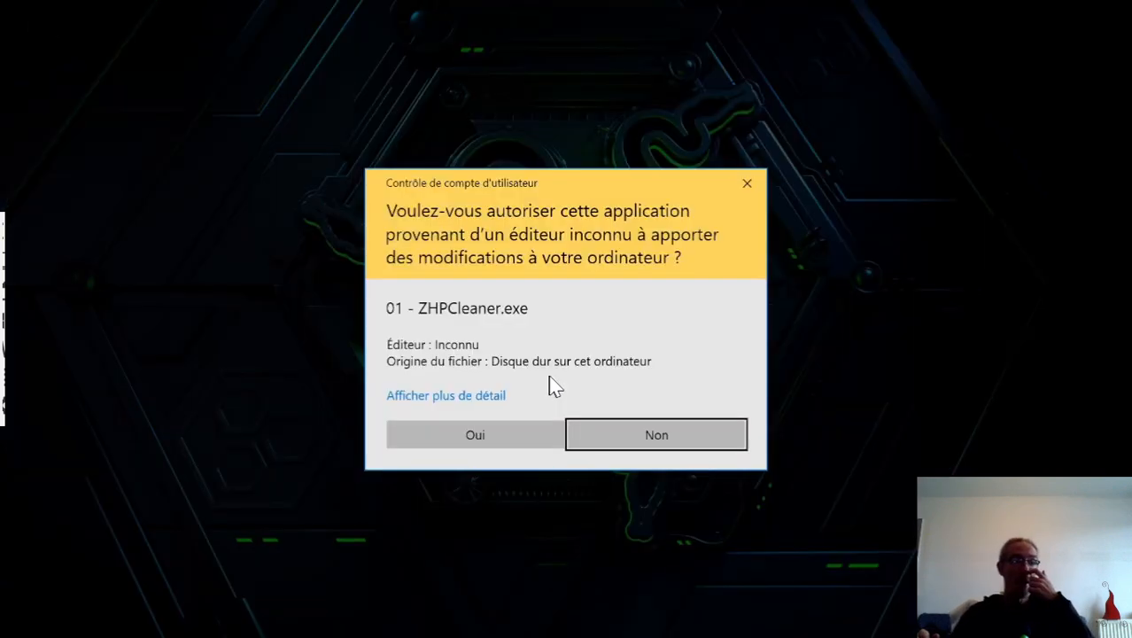
pyautogui.click(512, 433)
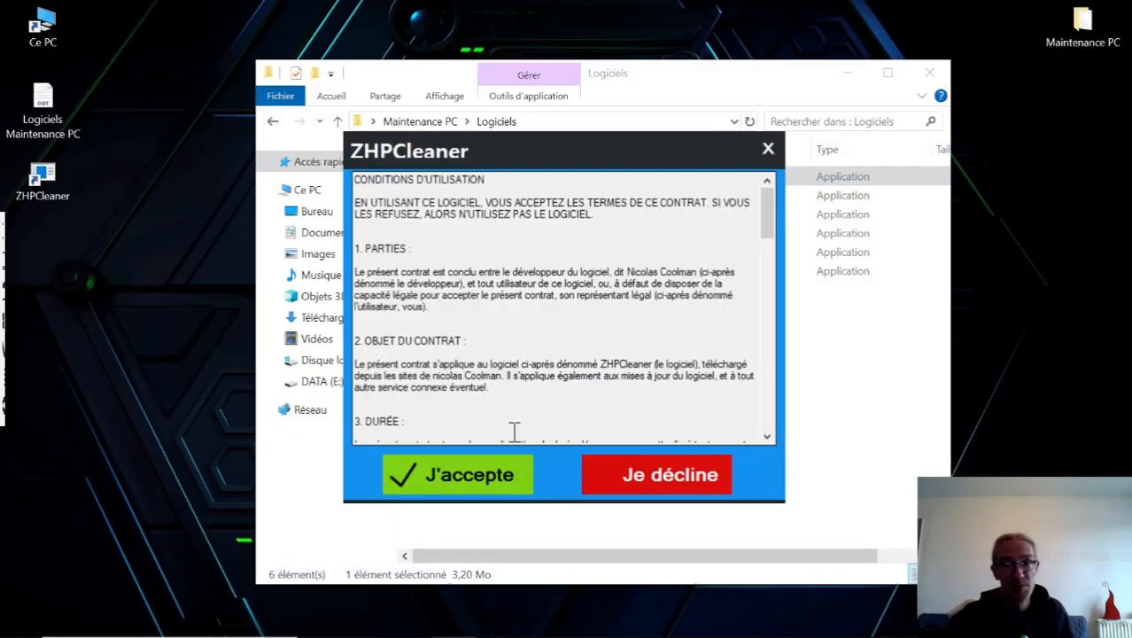
pyautogui.click(481, 478)
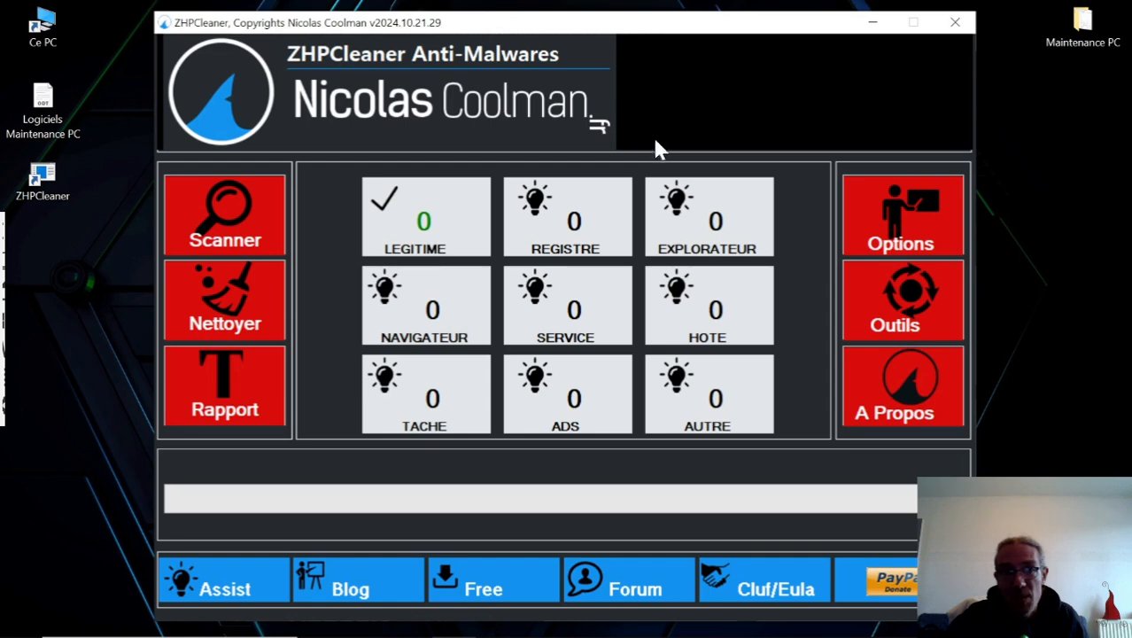
# Disable "Afficher le bilan" and "Afficher le rapport" in the ZHPCleaner options and close them.
pyautogui.click(916, 226)
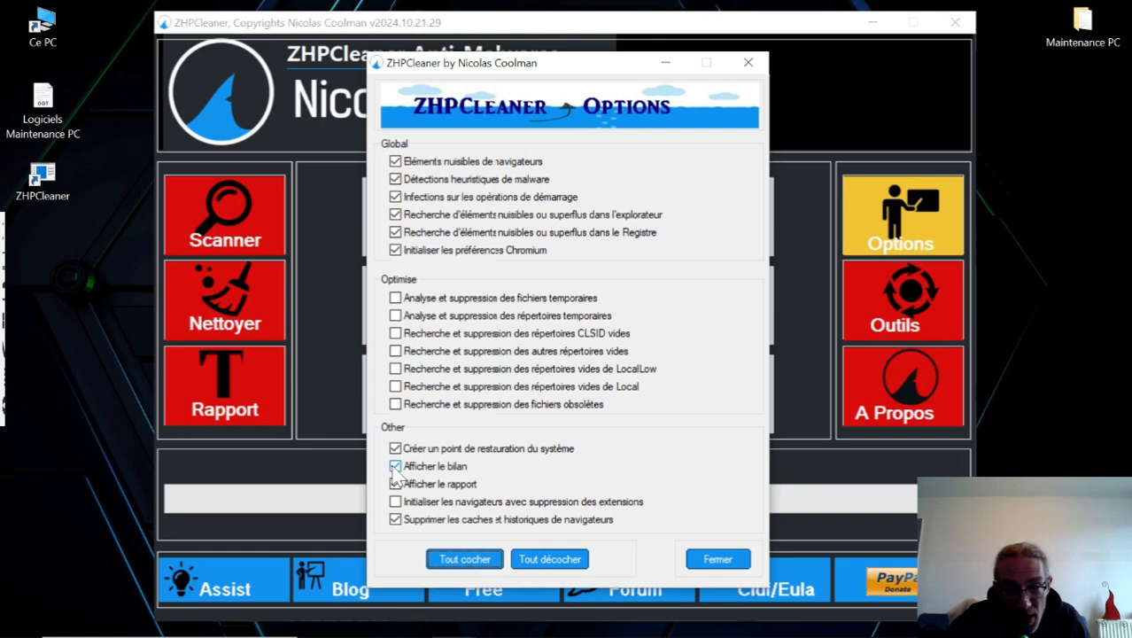
pyautogui.click(395, 467)
pyautogui.click(395, 485)
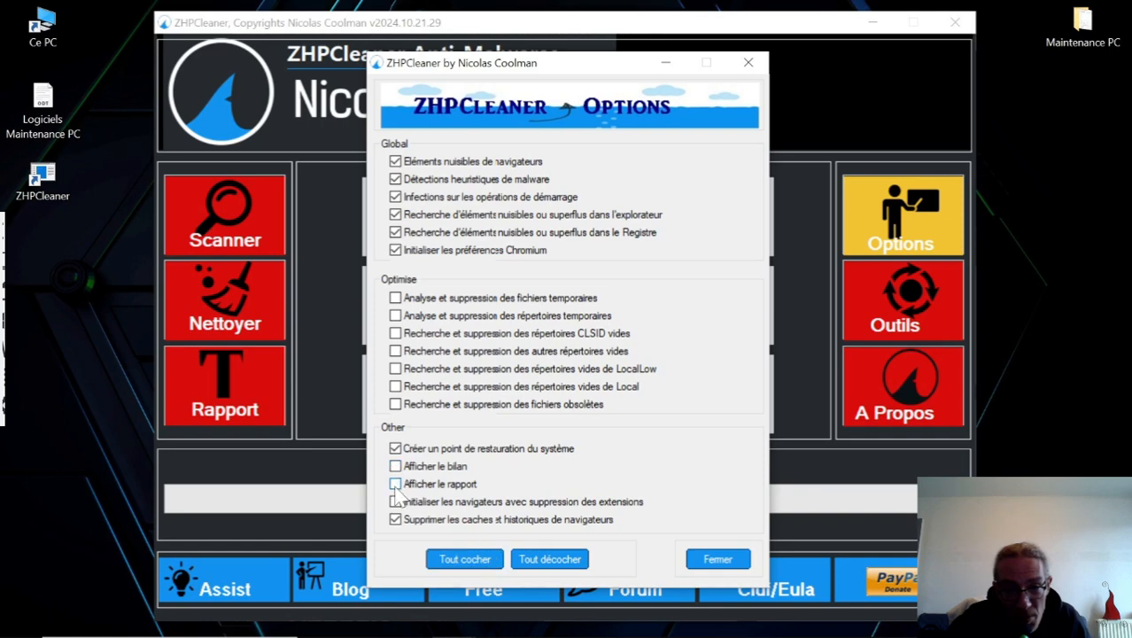
pyautogui.click(717, 562)
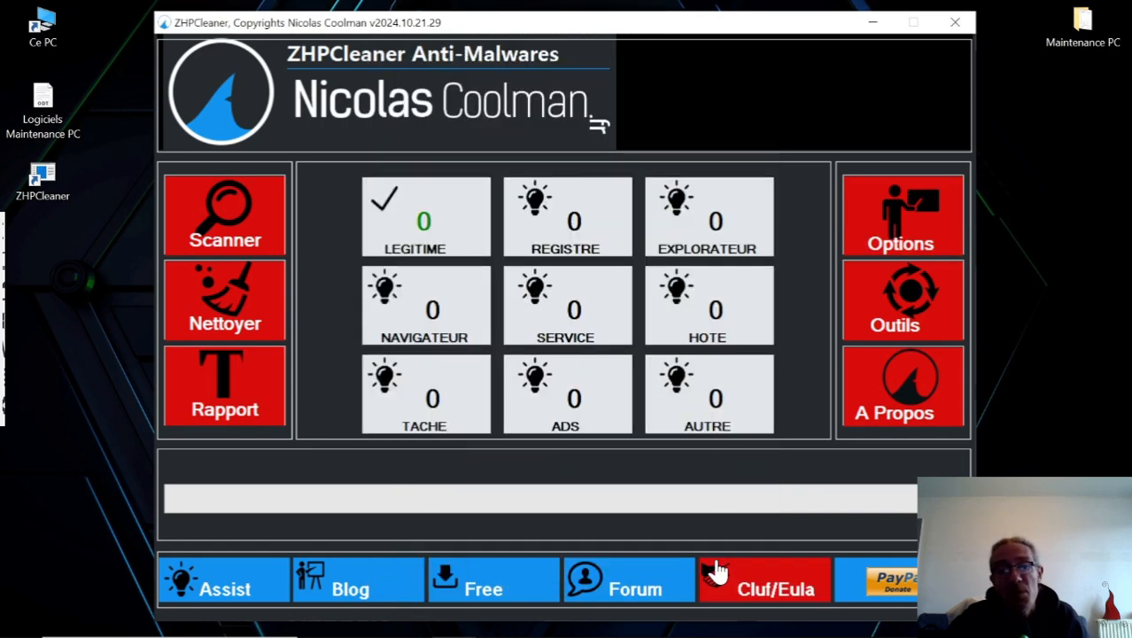
# Start the ZHPCleaner system scan and minimize the Logiciels folder window.
pyautogui.click(219, 213)
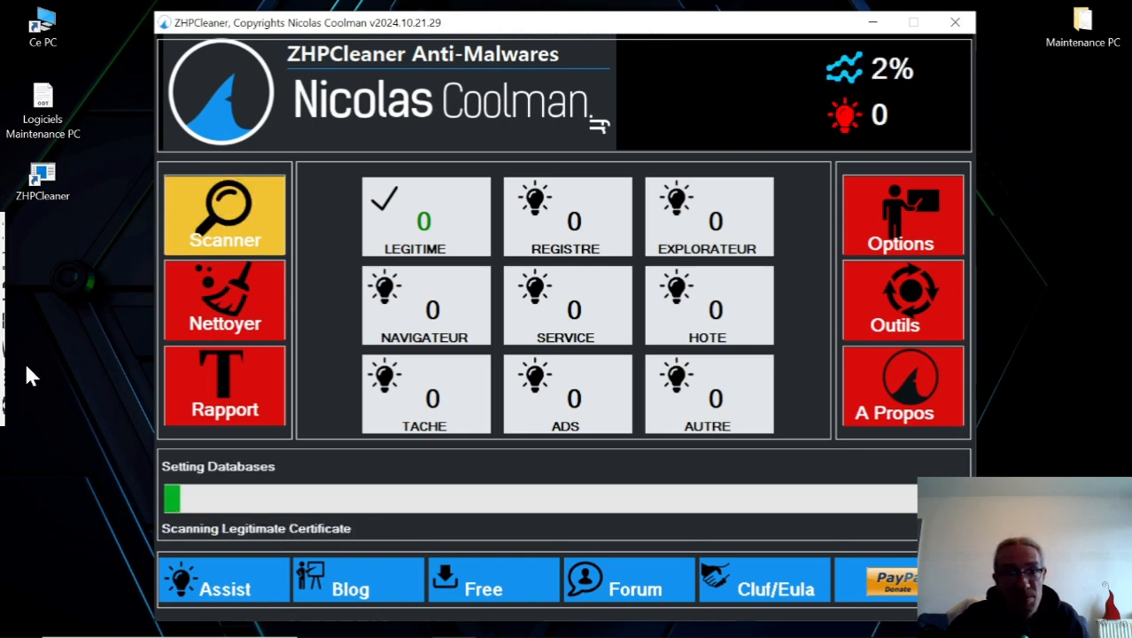
pyautogui.moveTo(591, 613)
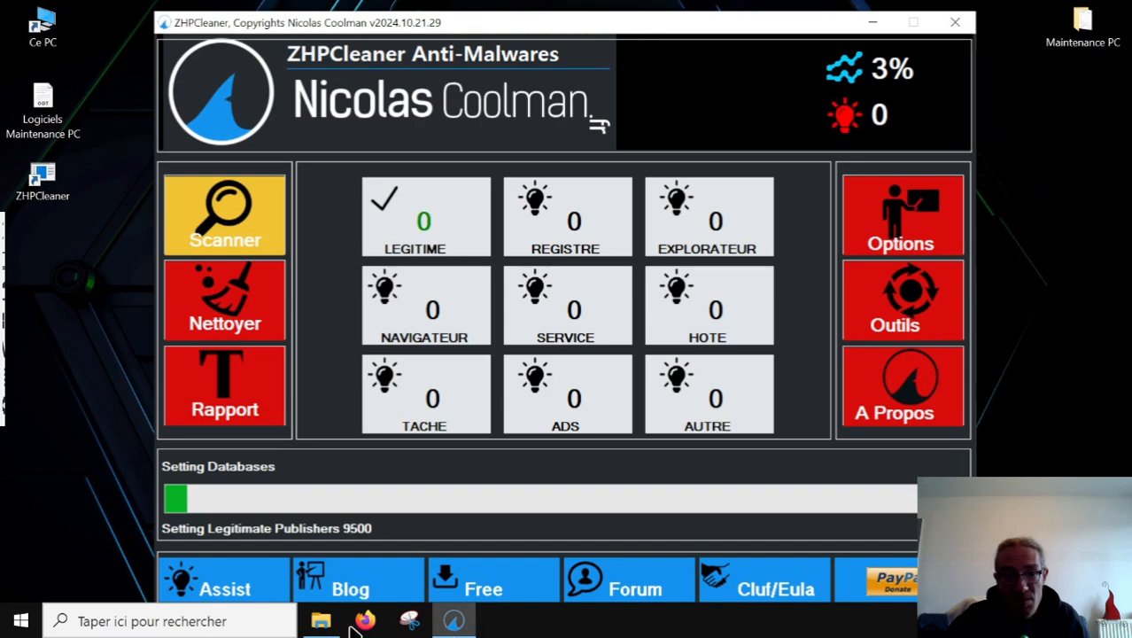
pyautogui.click(328, 624)
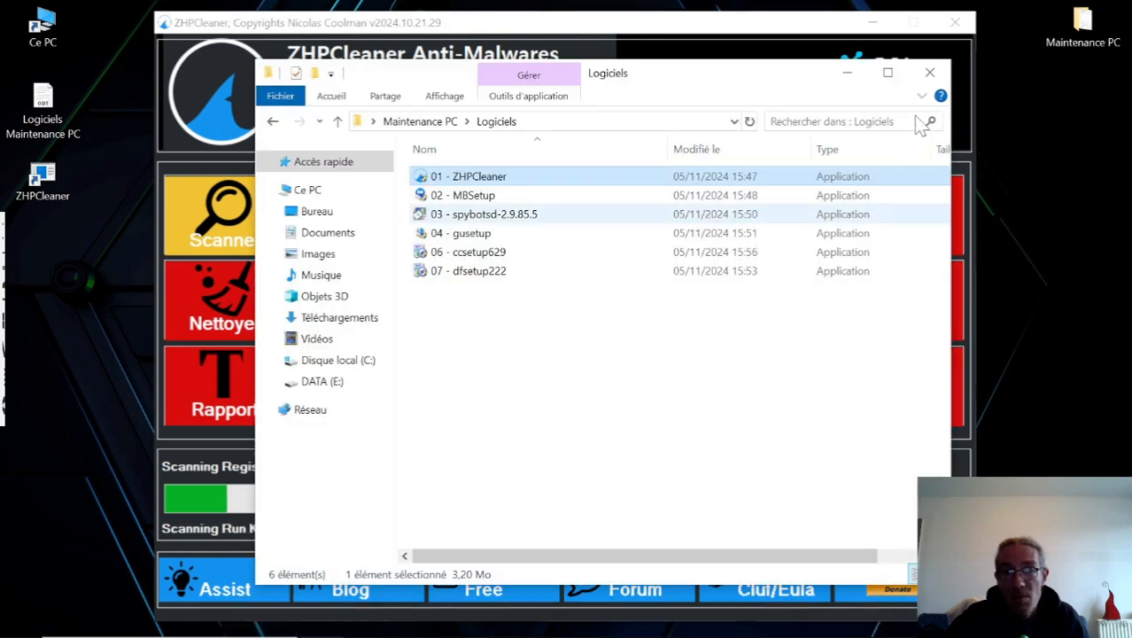
pyautogui.click(848, 75)
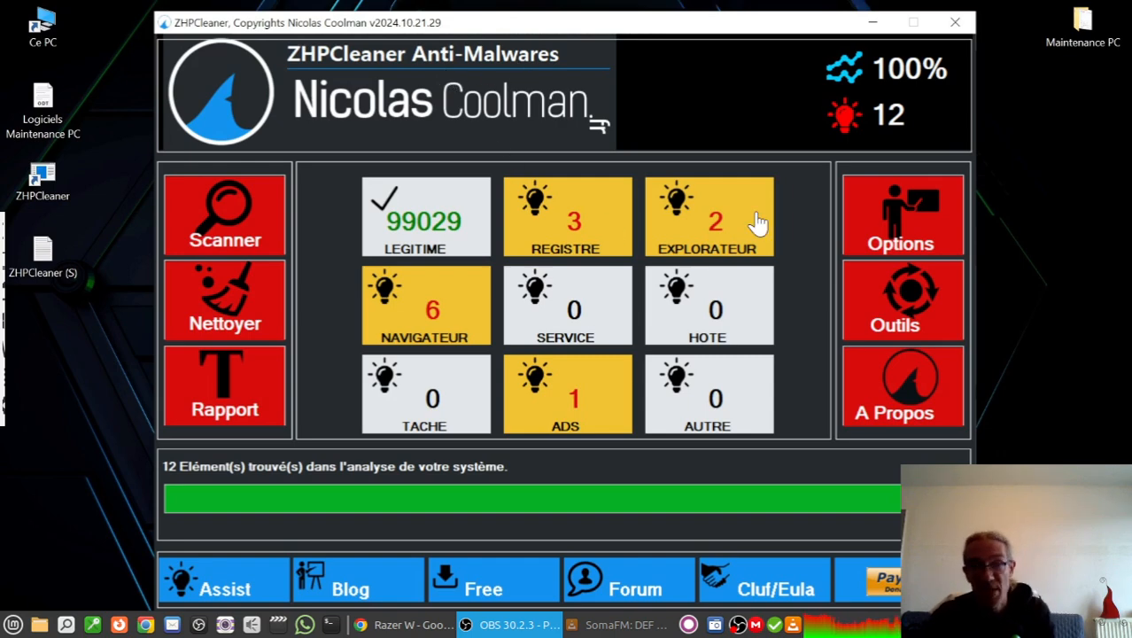
# Clean all the items detected by the scan, decline enabling system restore, dismiss the restart notice and close ZHPCleaner.
pyautogui.click(227, 310)
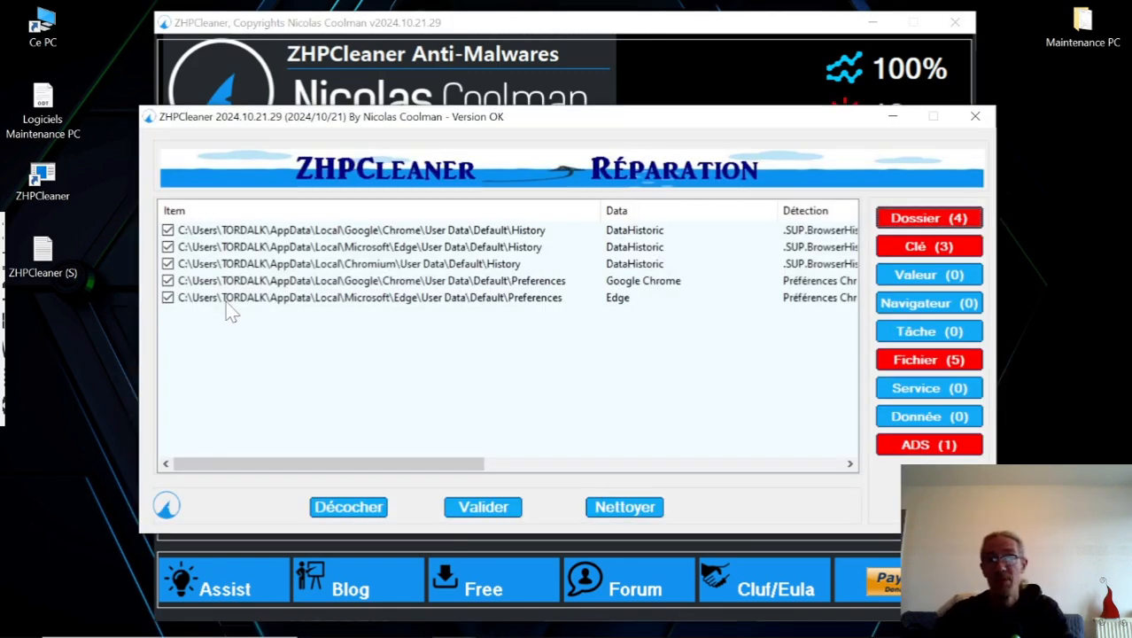
pyautogui.click(631, 513)
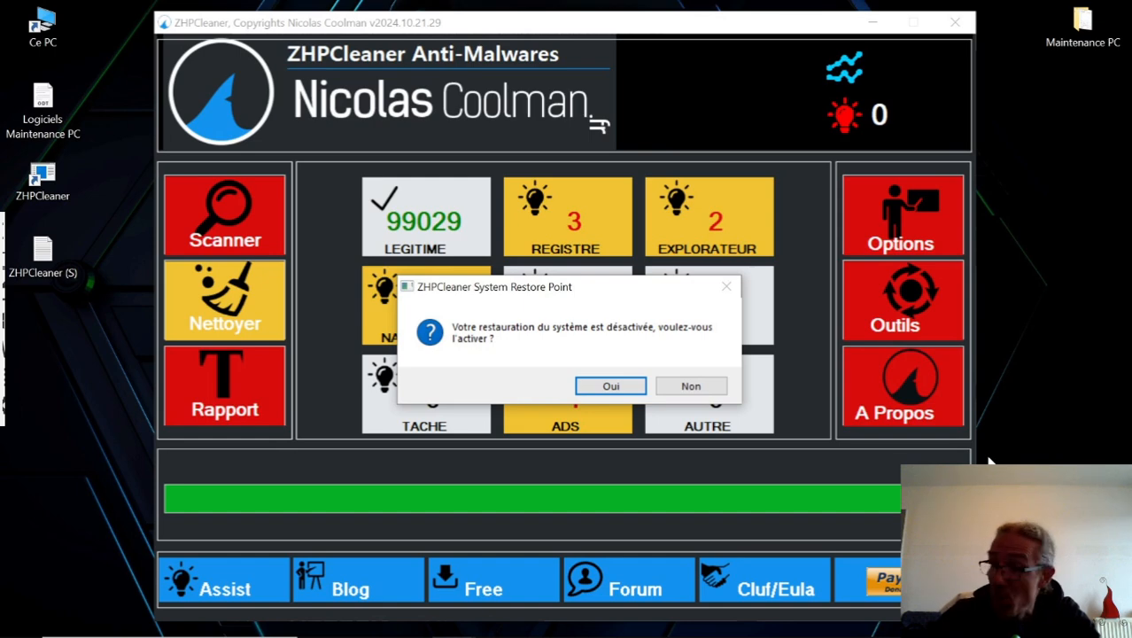
pyautogui.click(691, 387)
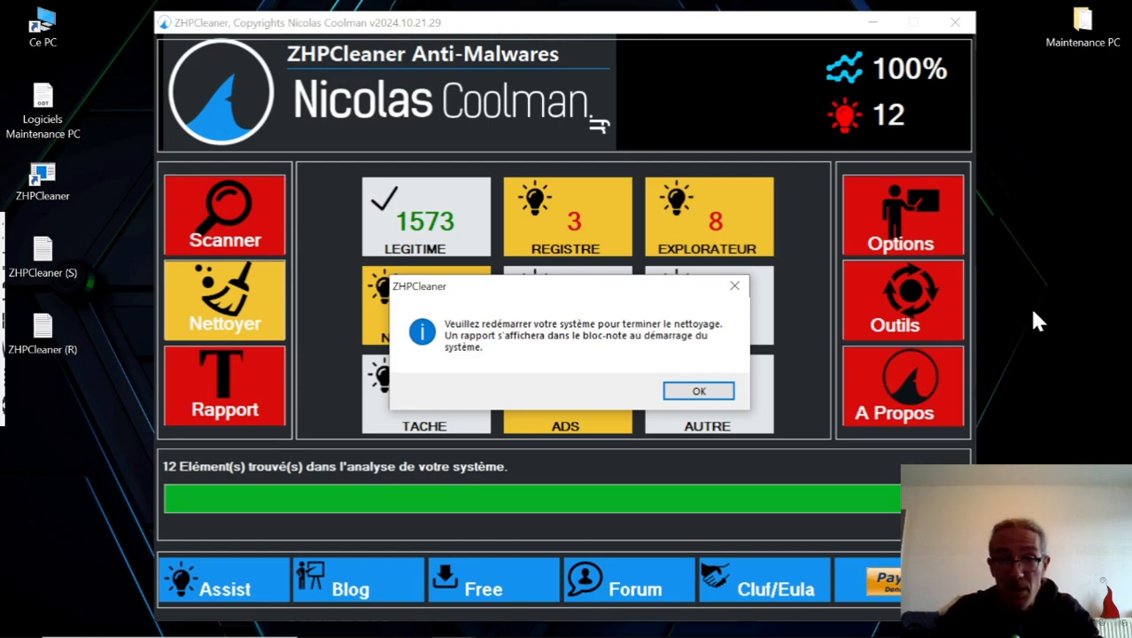
pyautogui.click(699, 394)
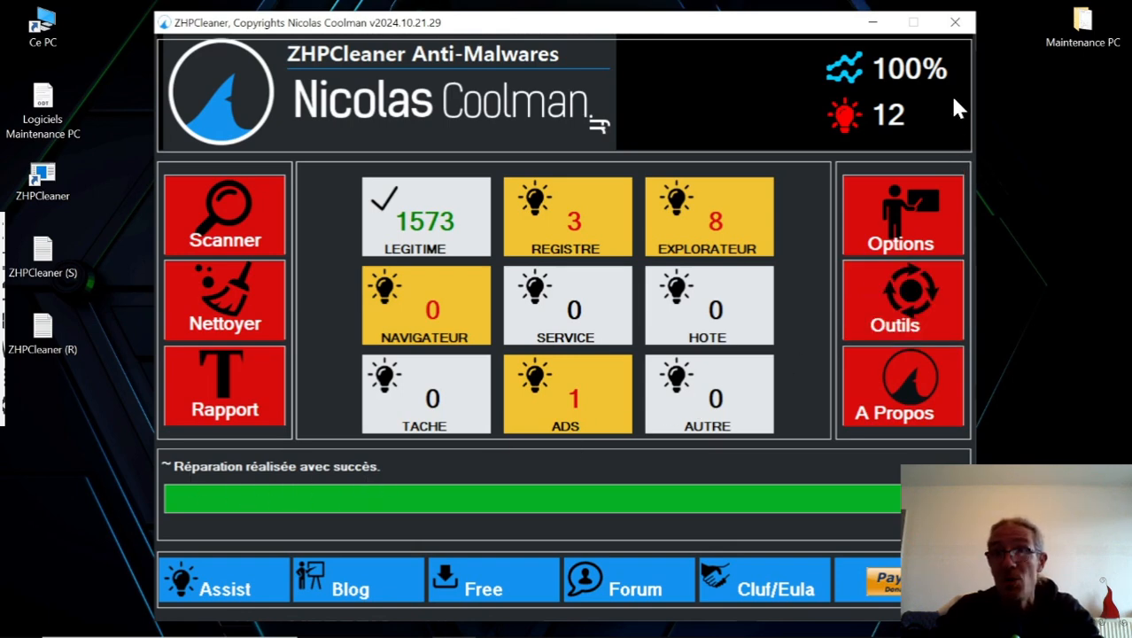
pyautogui.click(955, 22)
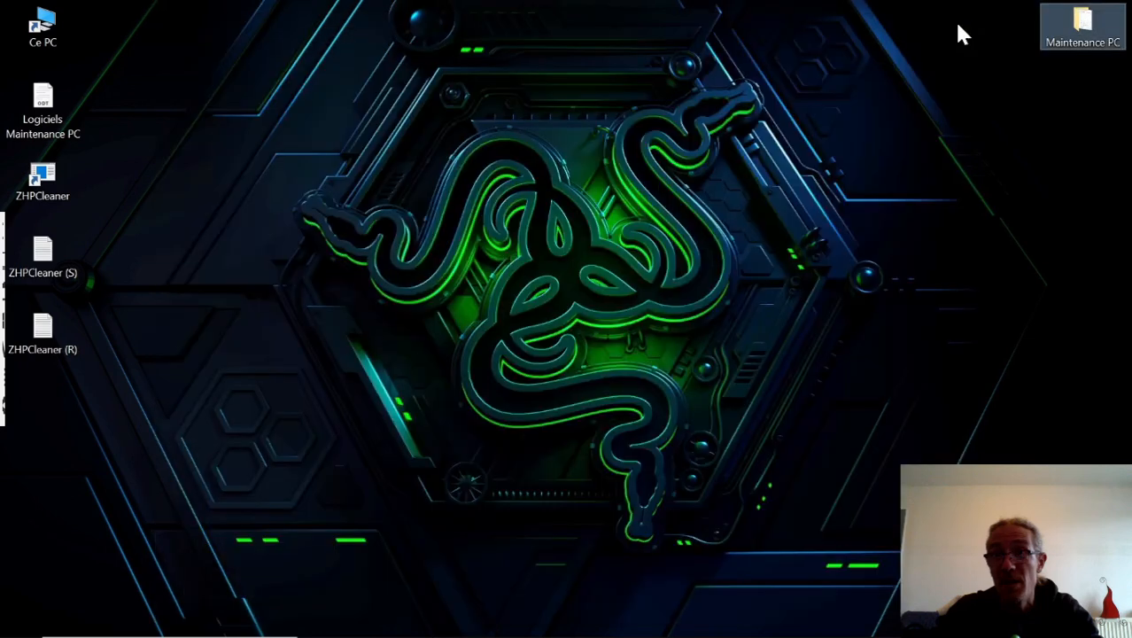
# Restart the remote Windows PC to complete the cleaning.
pyautogui.moveTo(500, 628)
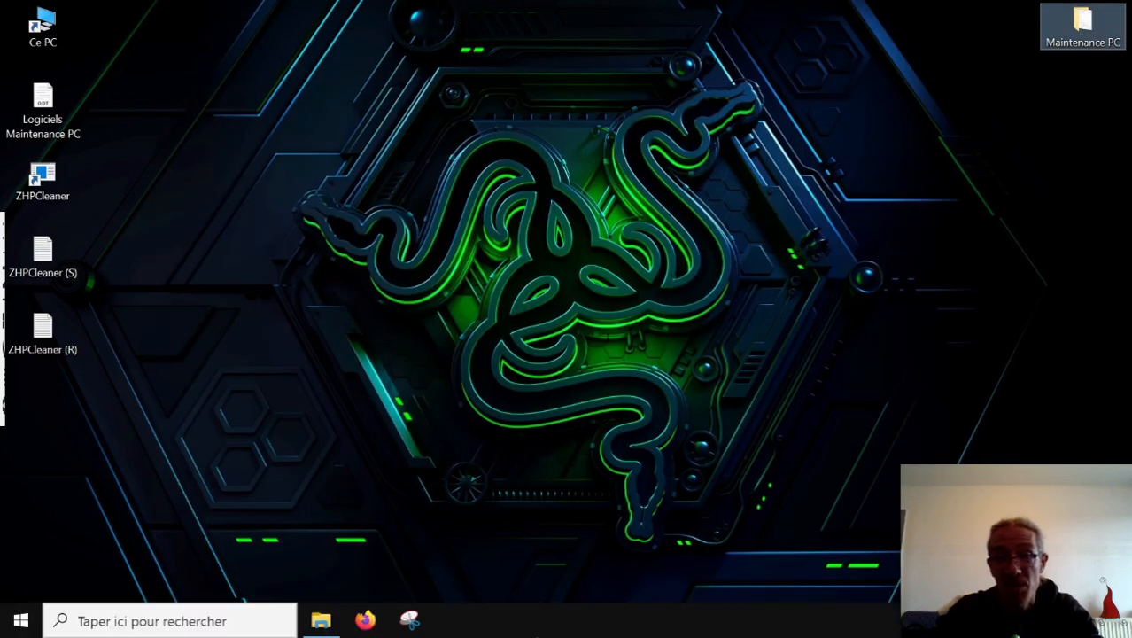
pyautogui.click(20, 624)
pyautogui.moveTo(25, 572)
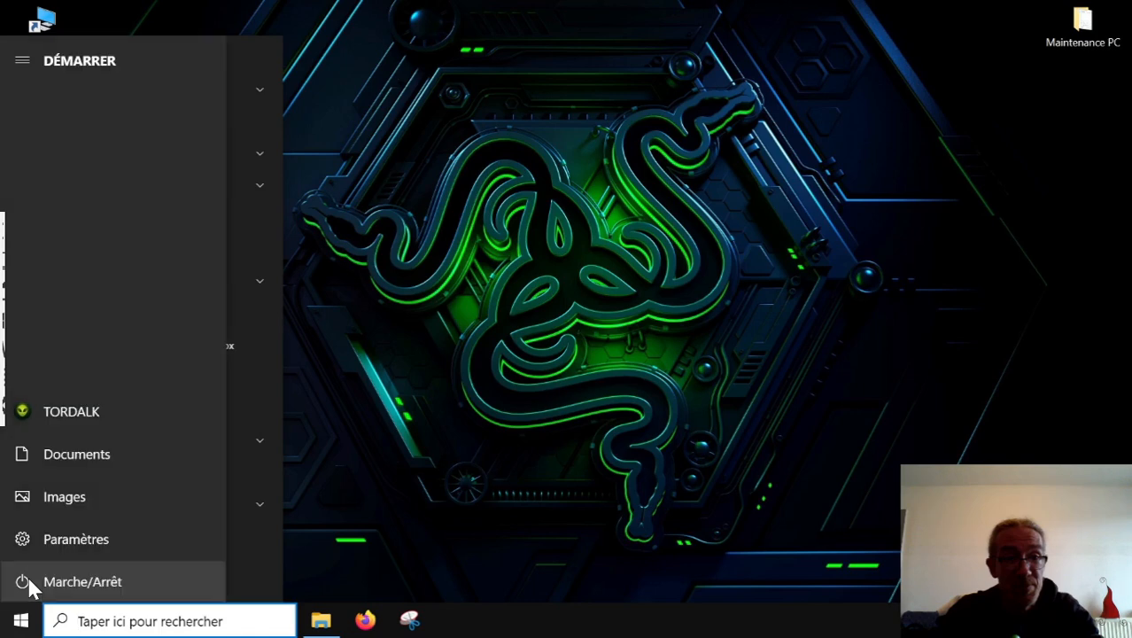
pyautogui.click(134, 575)
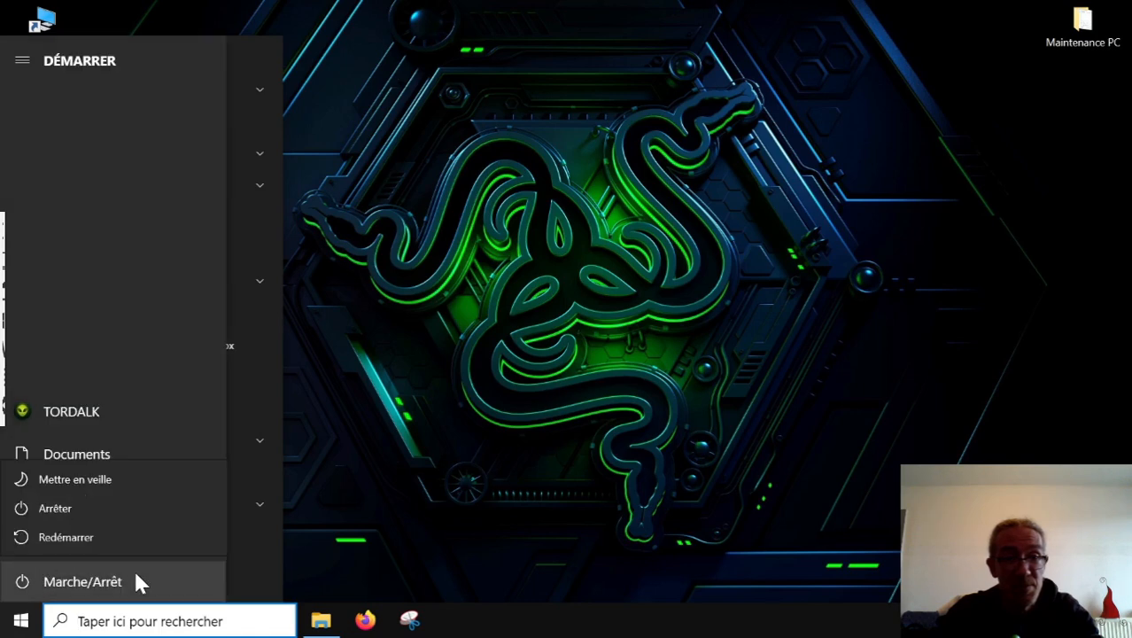
pyautogui.click(91, 539)
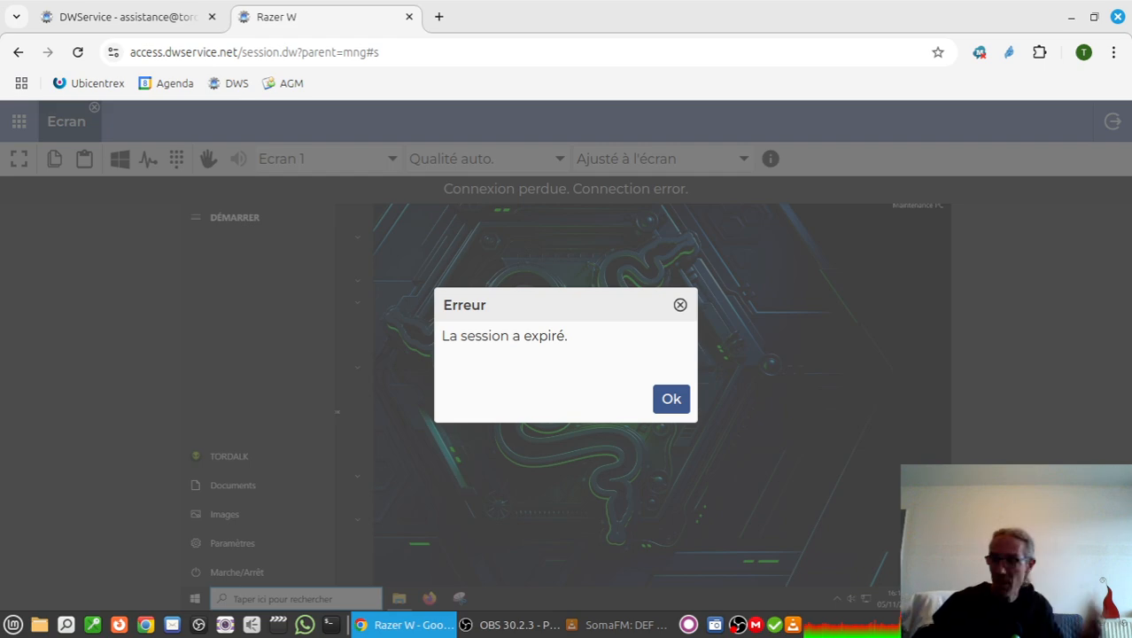
# Dismiss the expired-session error in DWService, refresh the agent list until Razer W is available and open its session.
pyautogui.click(671, 400)
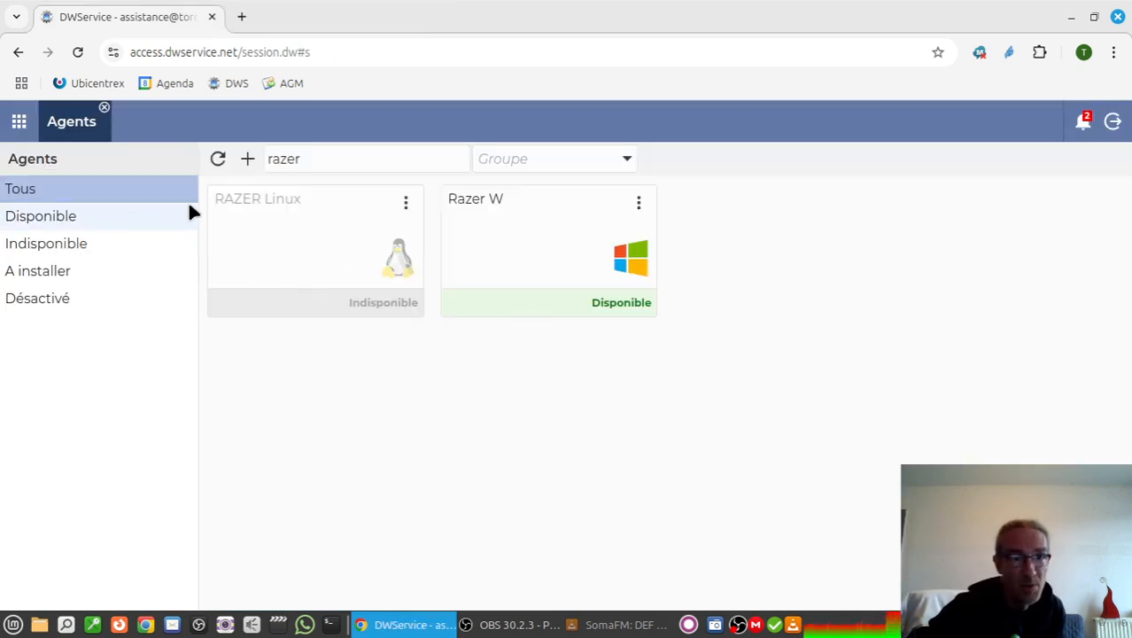
pyautogui.click(218, 160)
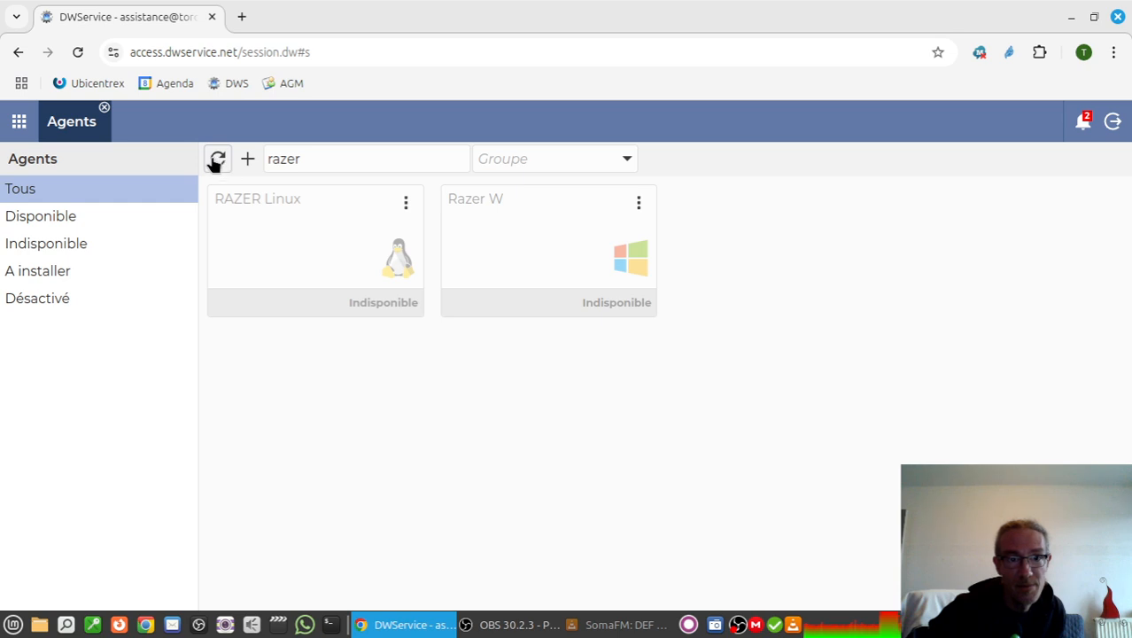
pyautogui.click(221, 162)
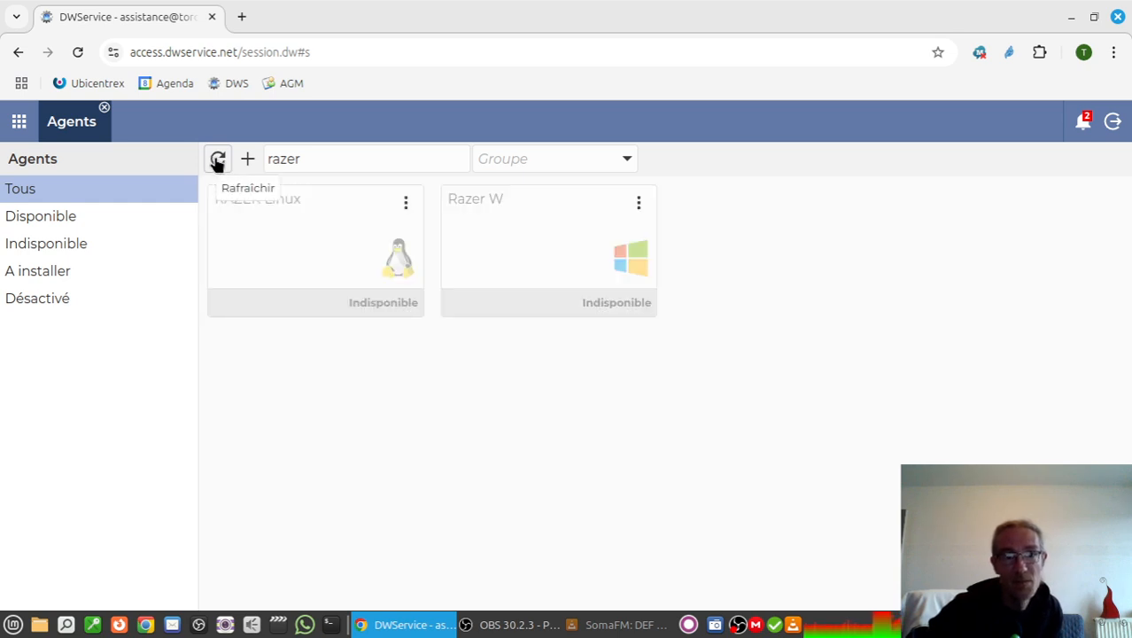
pyautogui.click(217, 162)
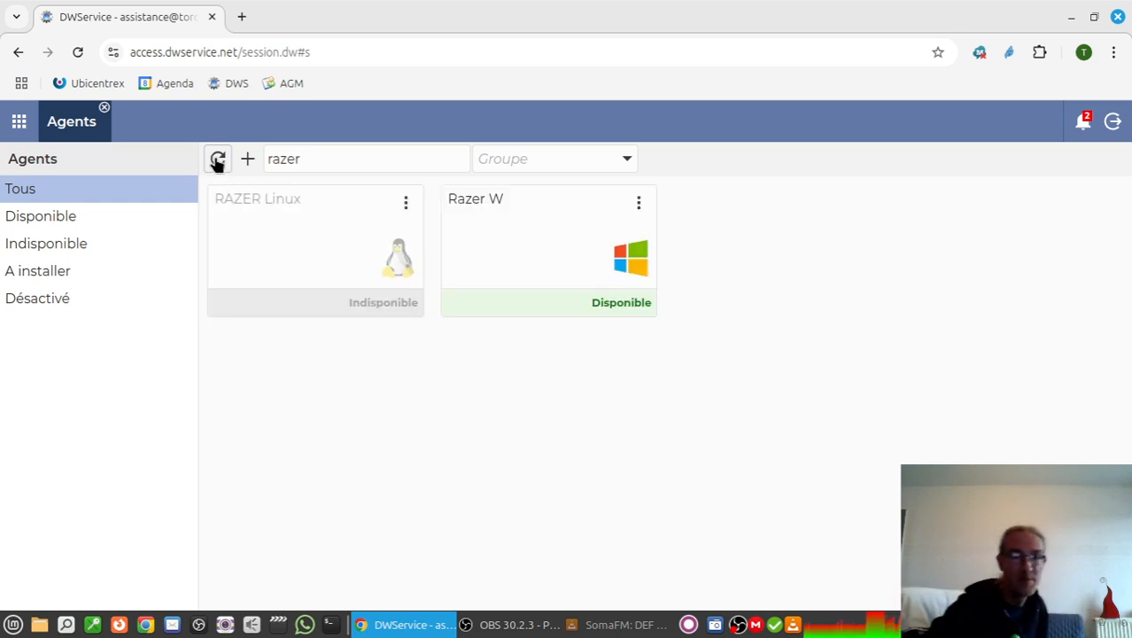
pyautogui.click(526, 268)
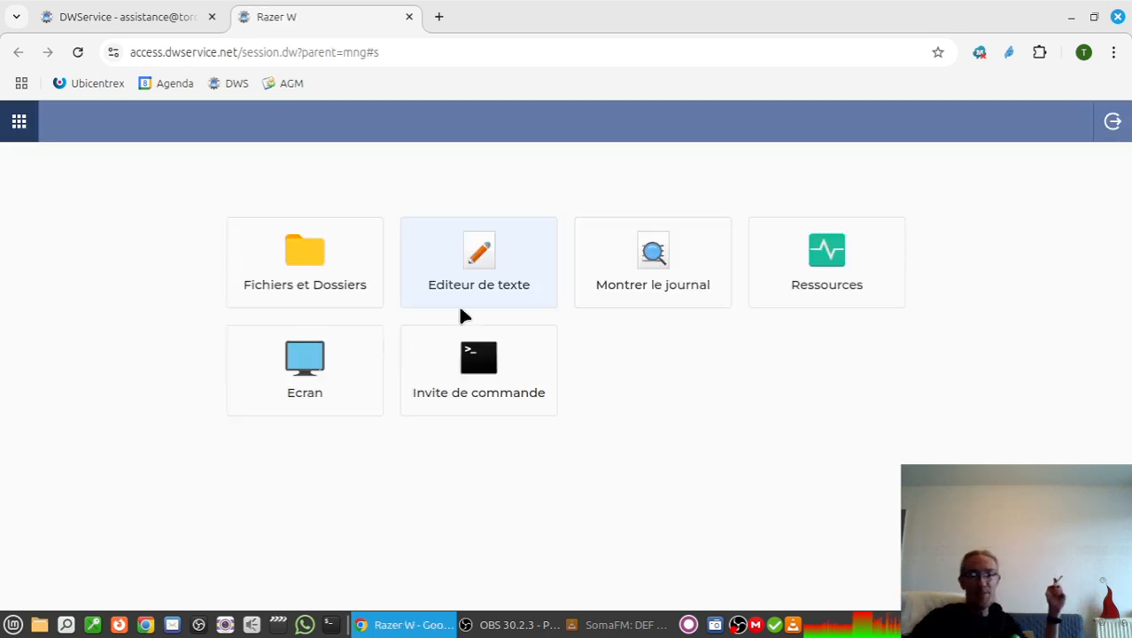
# Open the remote screen of Razer W, mute its sound and display it in full screen.
pyautogui.click(321, 377)
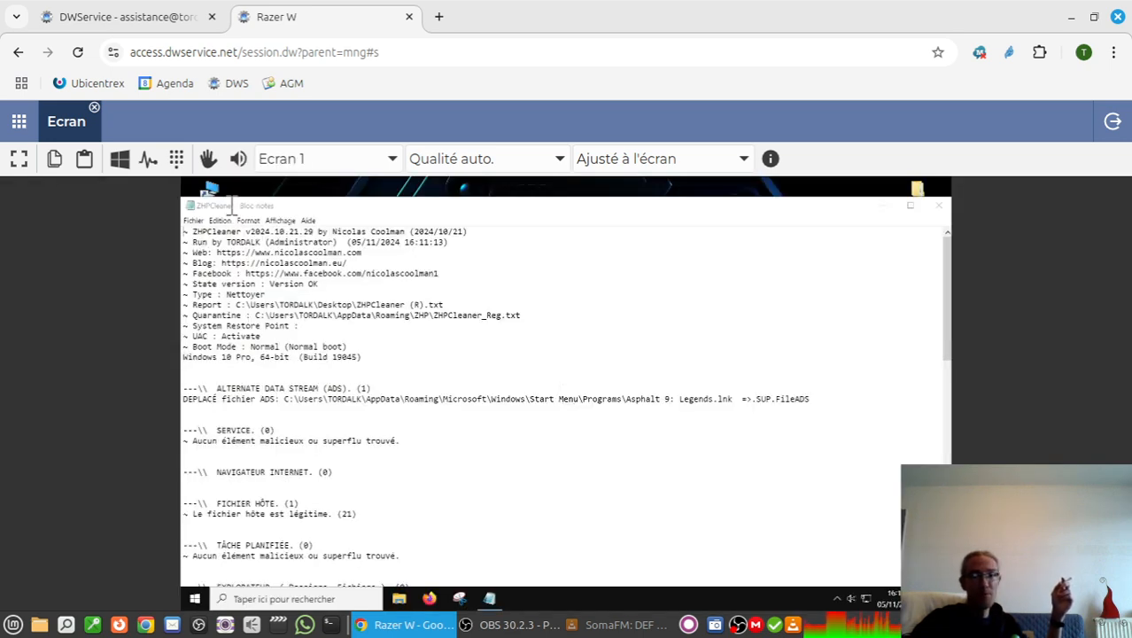
pyautogui.click(237, 159)
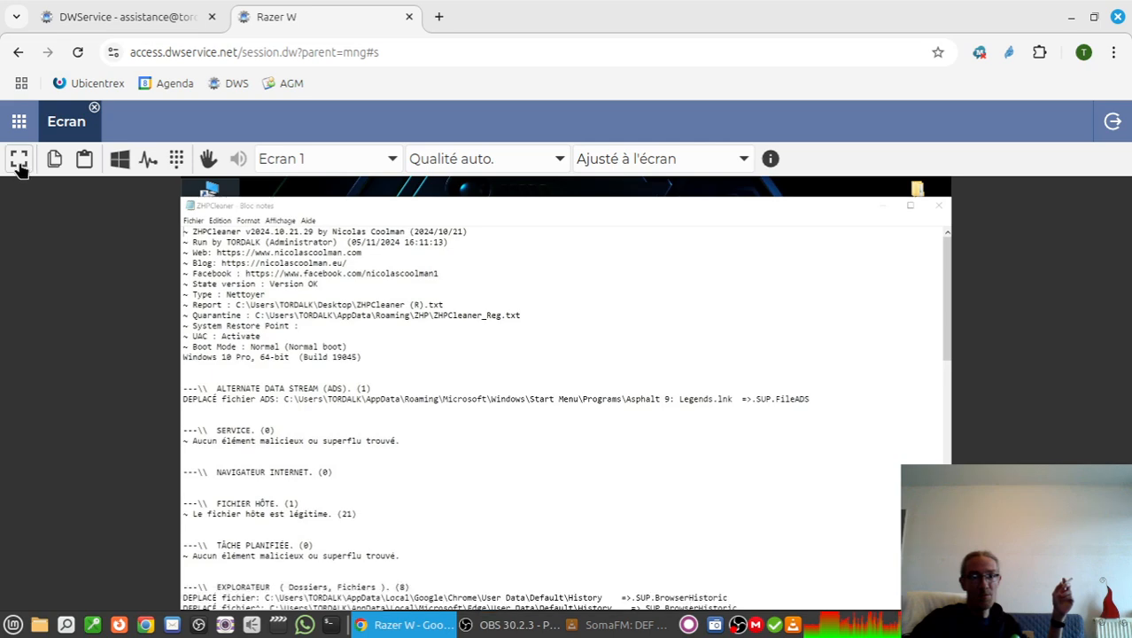
pyautogui.click(19, 160)
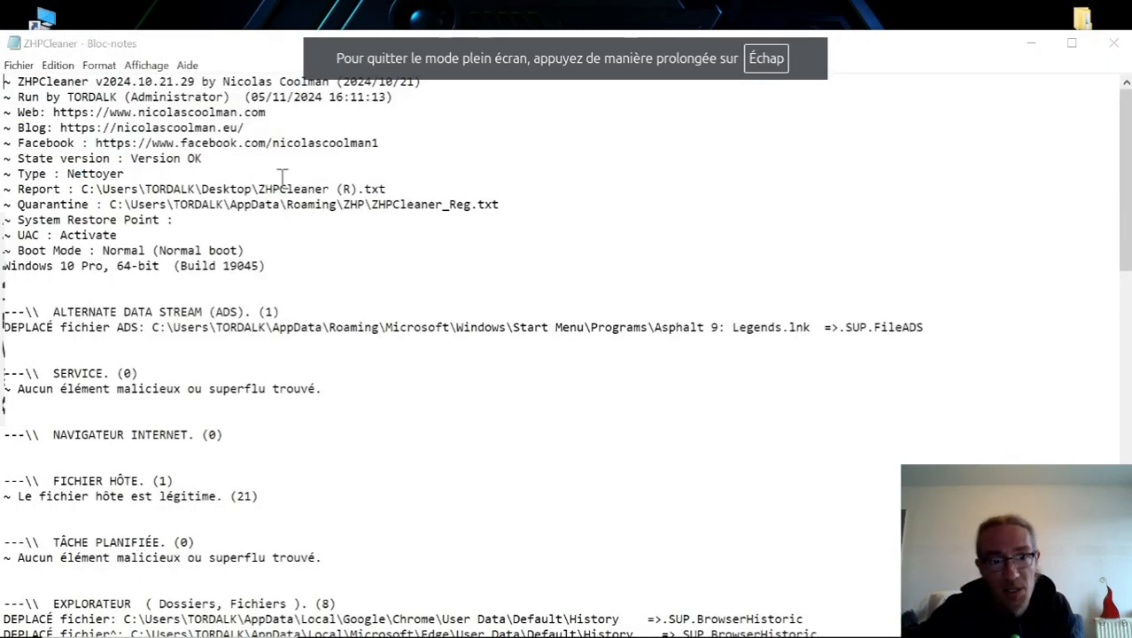
# Close the ZHPCleaner report and delete the ZHPCleaner shortcut and its (S) and (R) reports from the desktop.
pyautogui.click(1113, 44)
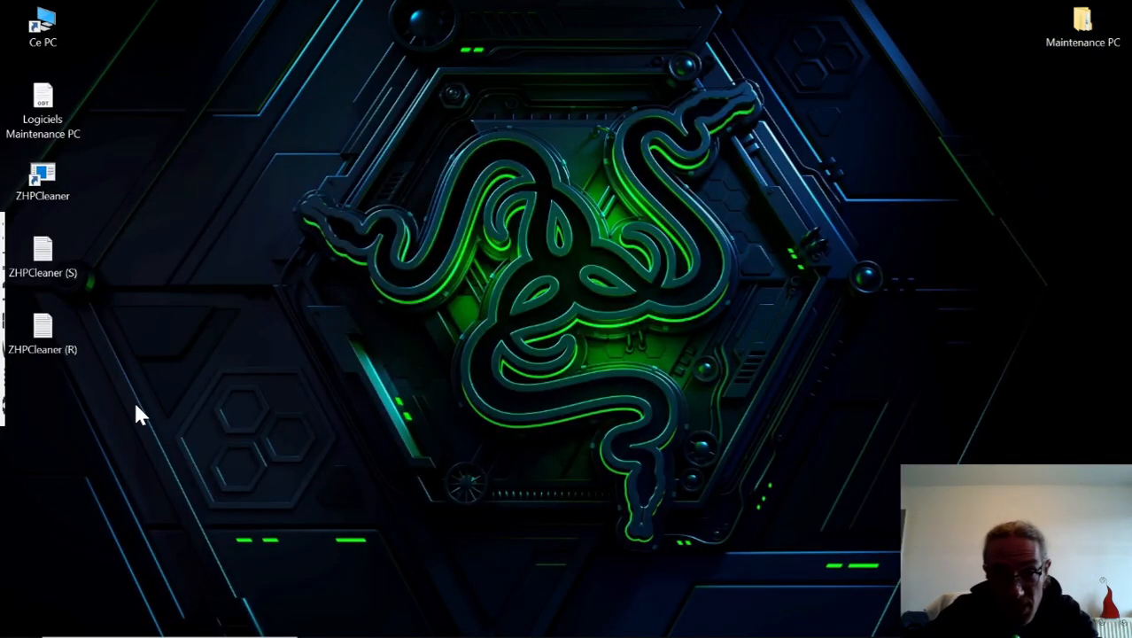
pyautogui.moveTo(200, 384); pyautogui.dragTo(44, 183)
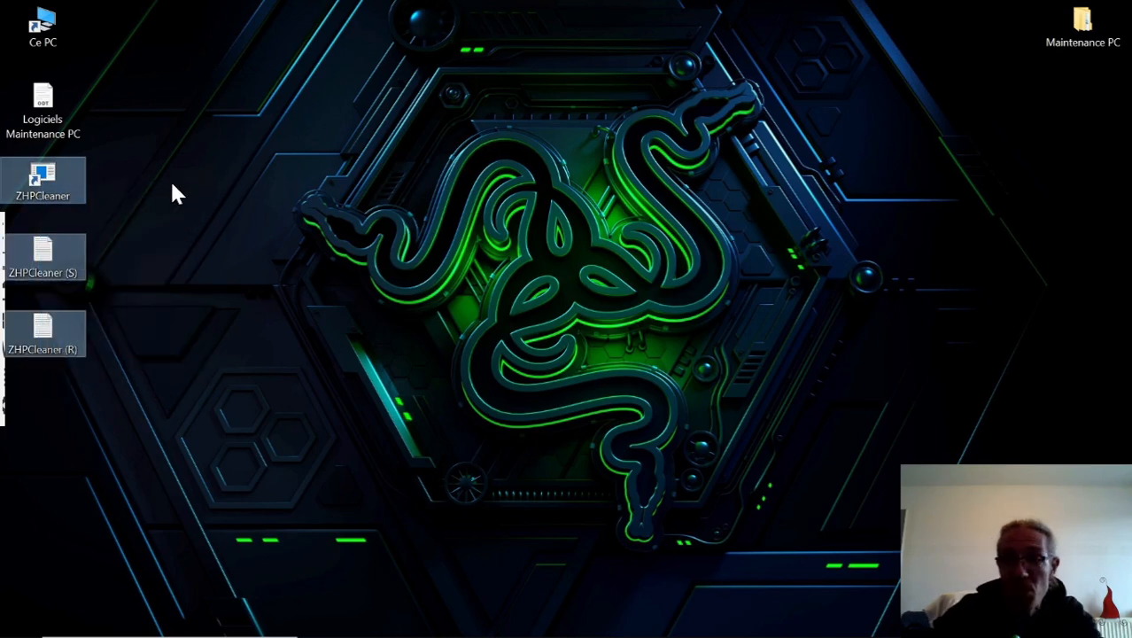
pyautogui.press('Delete')
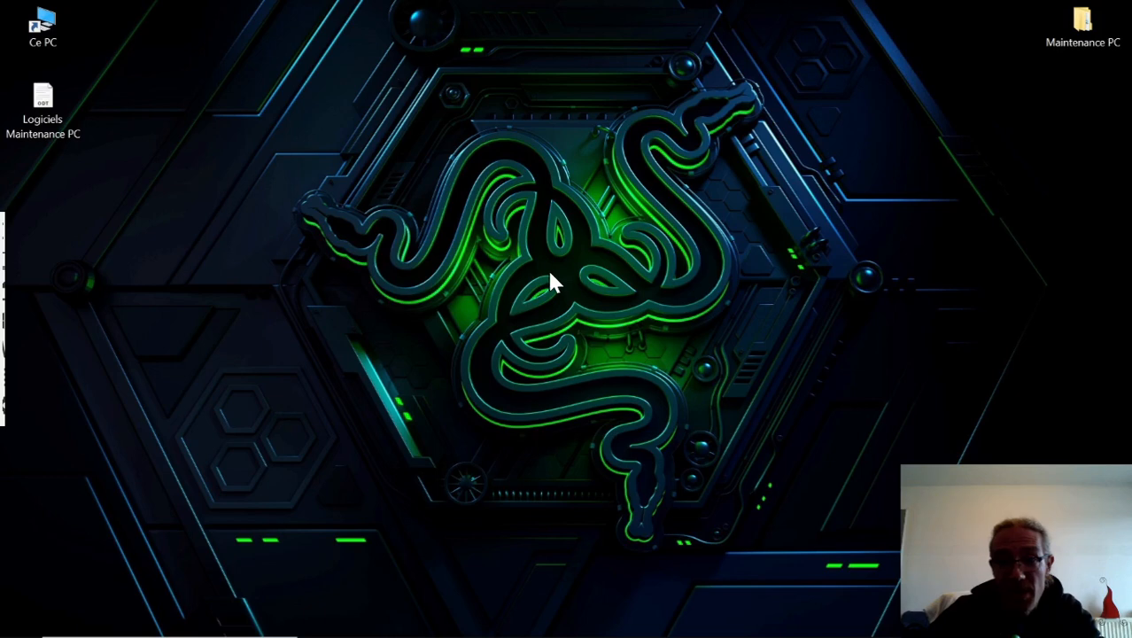
# Launch 02 - MBSetup from the Logiciels folder inside Maintenance PC and authorize it to modify the device.
pyautogui.doubleClick(1084, 24)
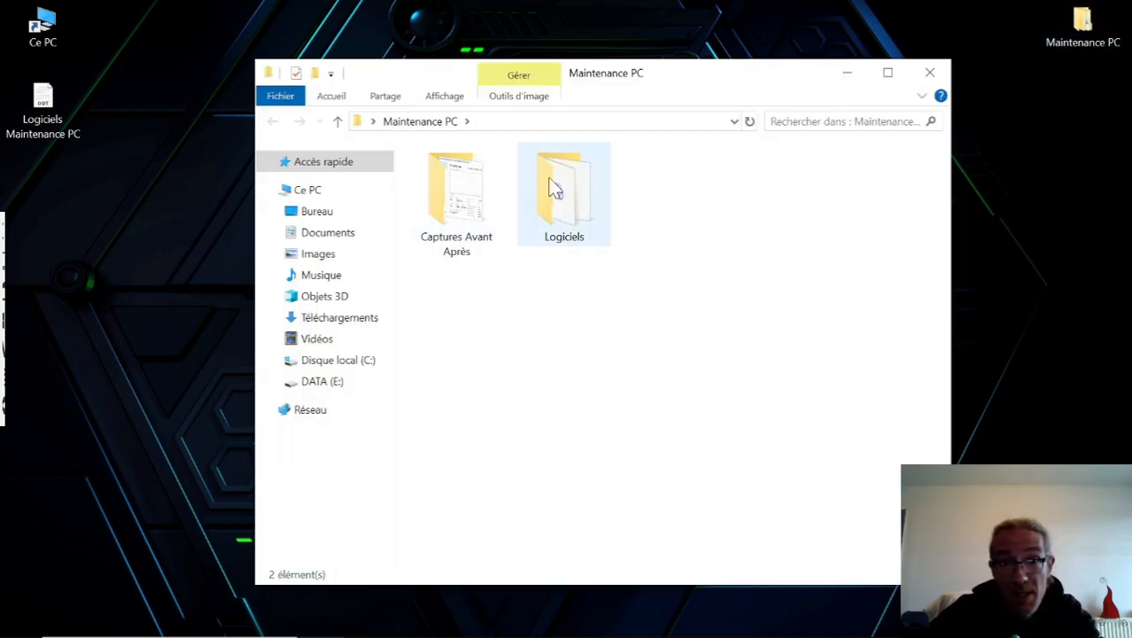
pyautogui.doubleClick(551, 184)
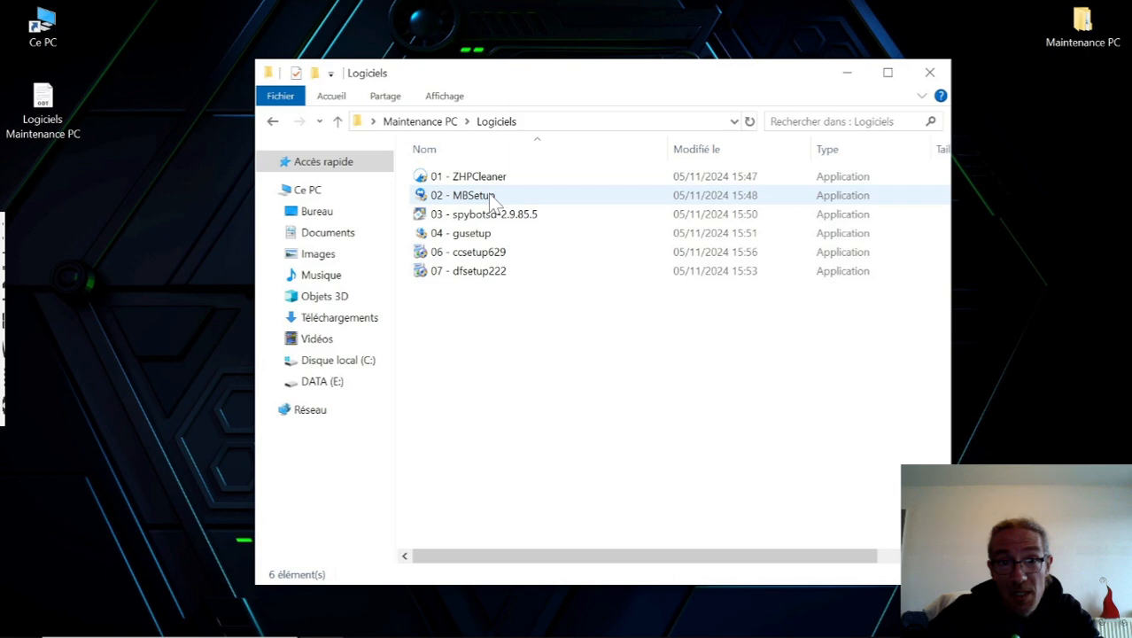
pyautogui.doubleClick(489, 196)
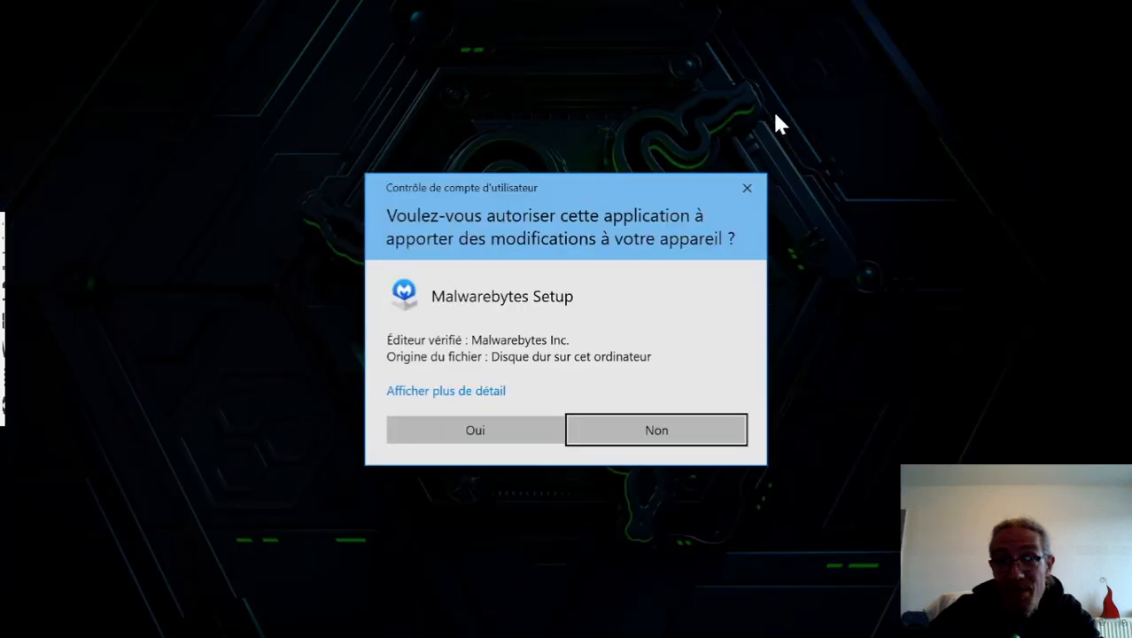
pyautogui.click(495, 431)
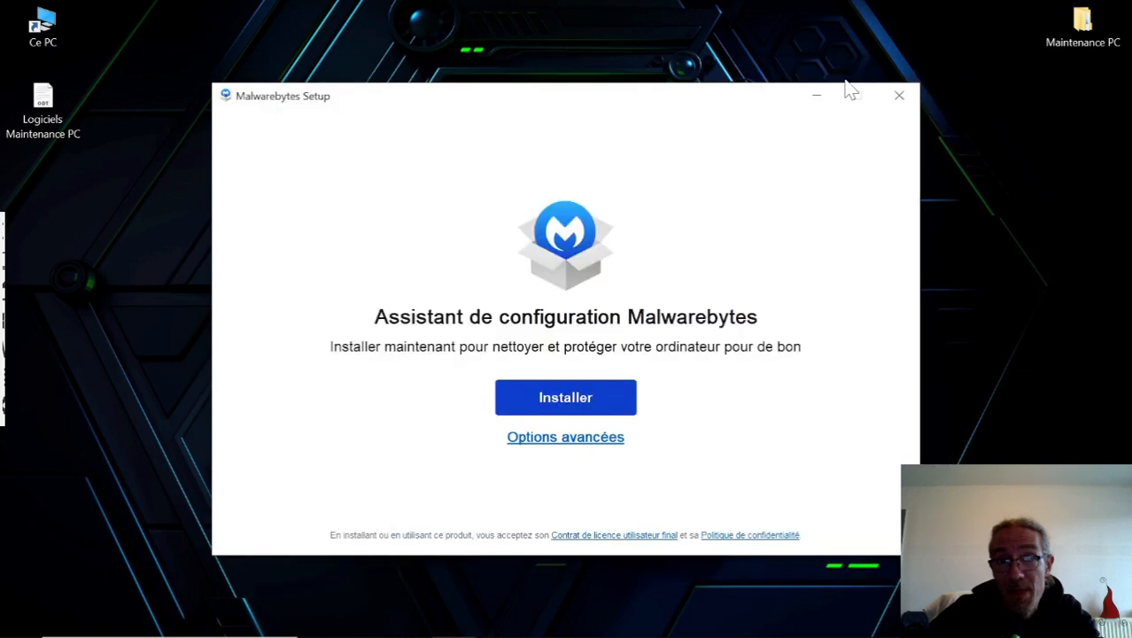
# Install Malwarebytes with the Particuliers protection type, skipping the Browser Guard extension.
pyautogui.click(565, 400)
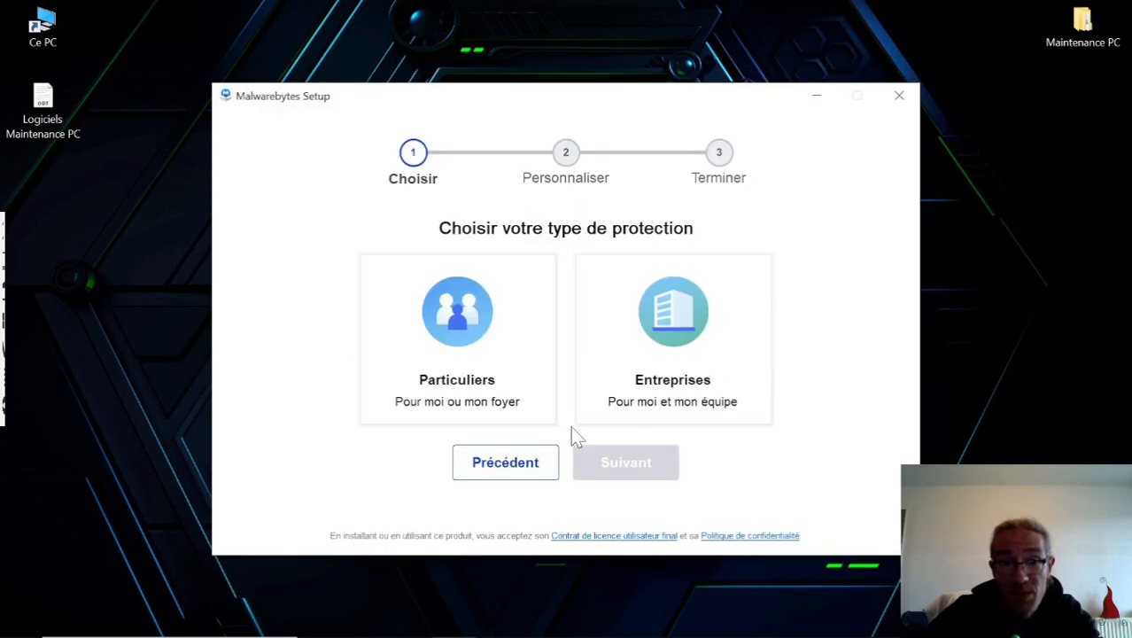
pyautogui.click(459, 341)
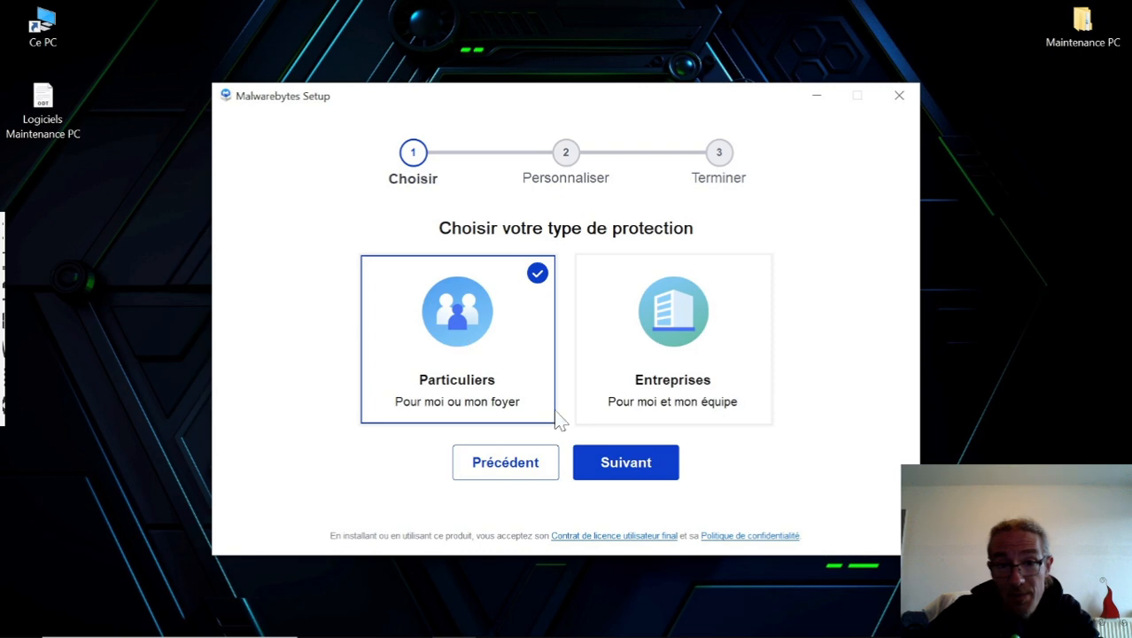
pyautogui.click(632, 472)
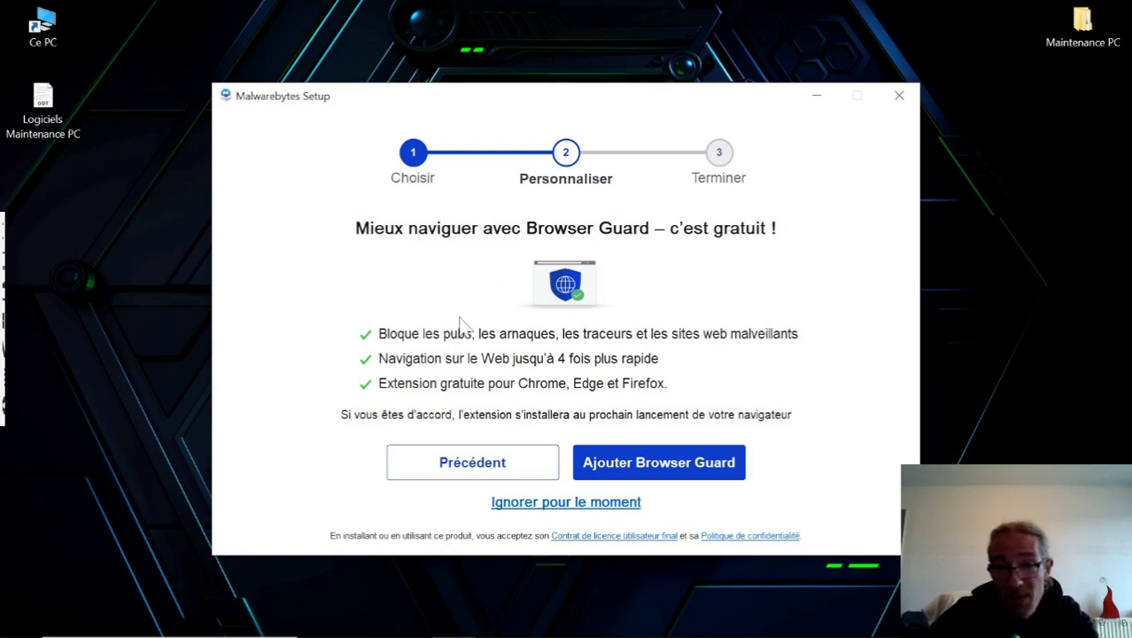
pyautogui.click(565, 502)
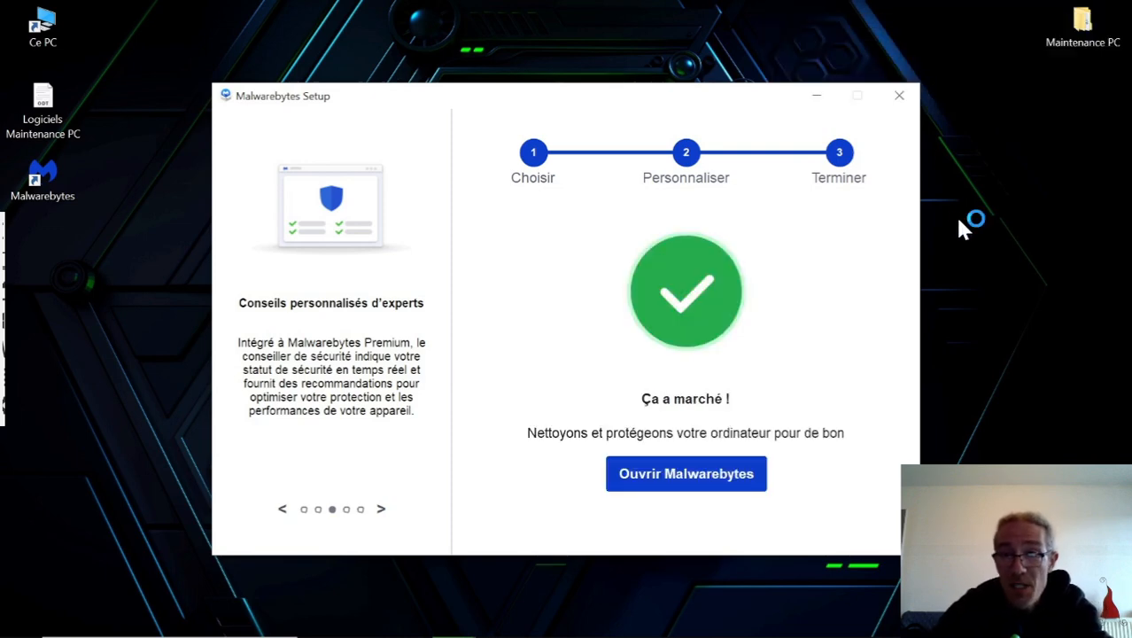
# Open Malwarebytes, run the device scan and continue to the Trusted Advisor check.
pyautogui.click(692, 477)
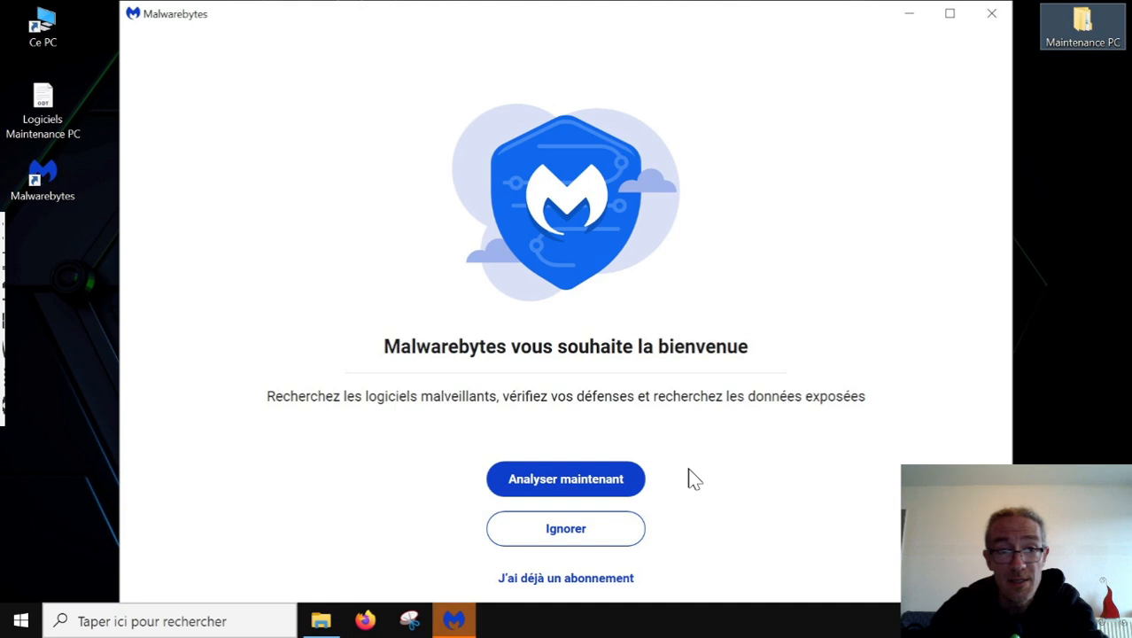
pyautogui.click(569, 483)
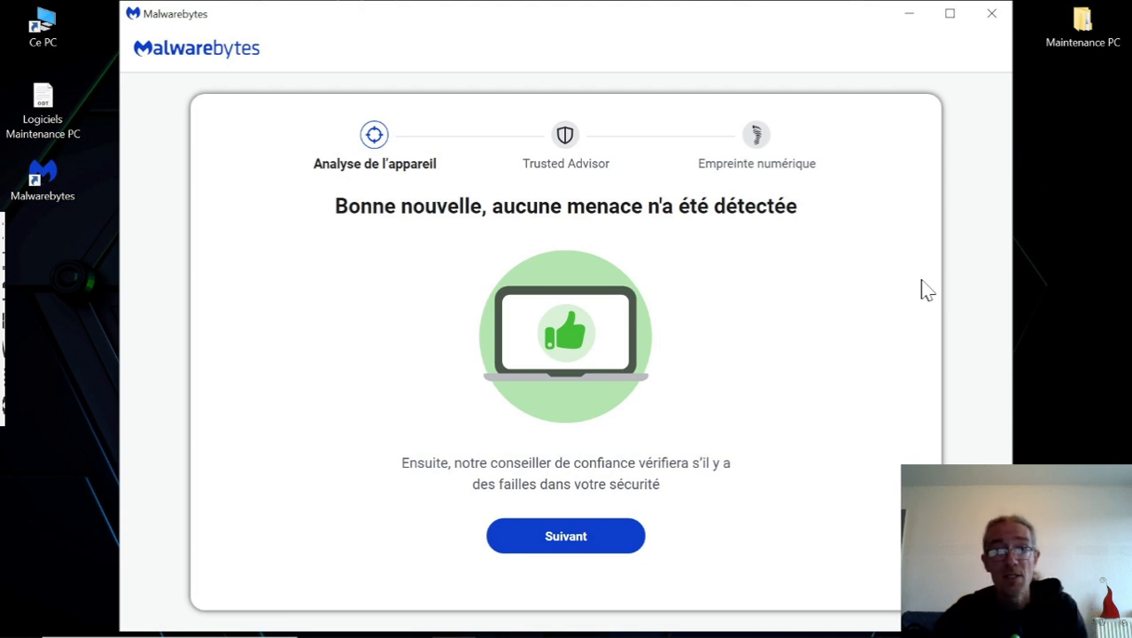
pyautogui.click(571, 545)
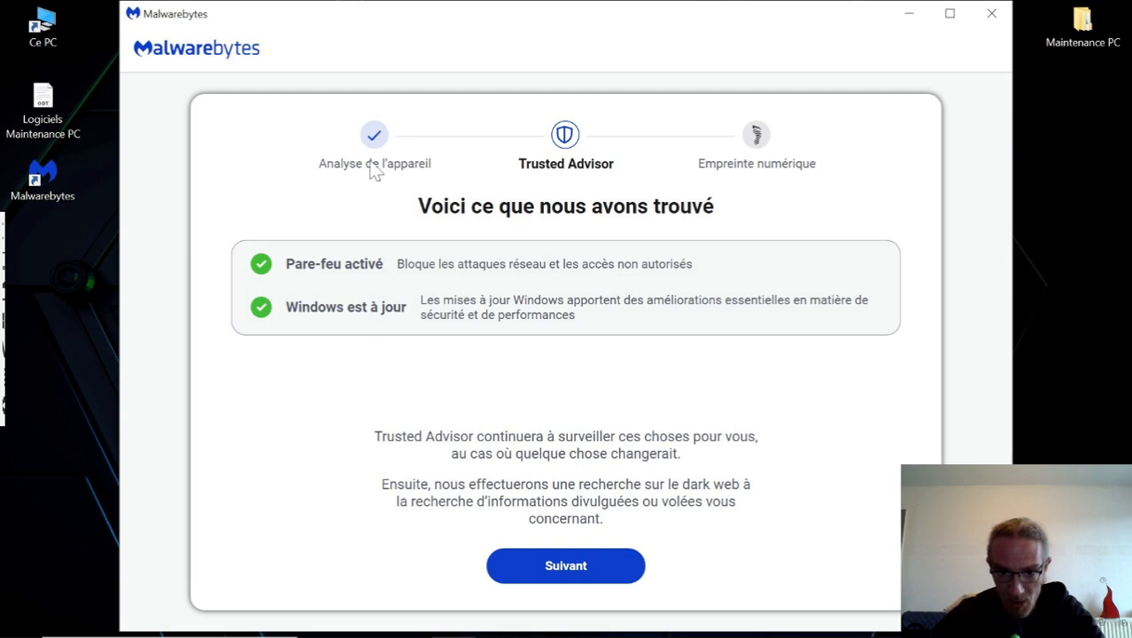
# Advance past the Trusted Advisor results and skip the digital footprint scan, confirming the choice.
pyautogui.click(567, 565)
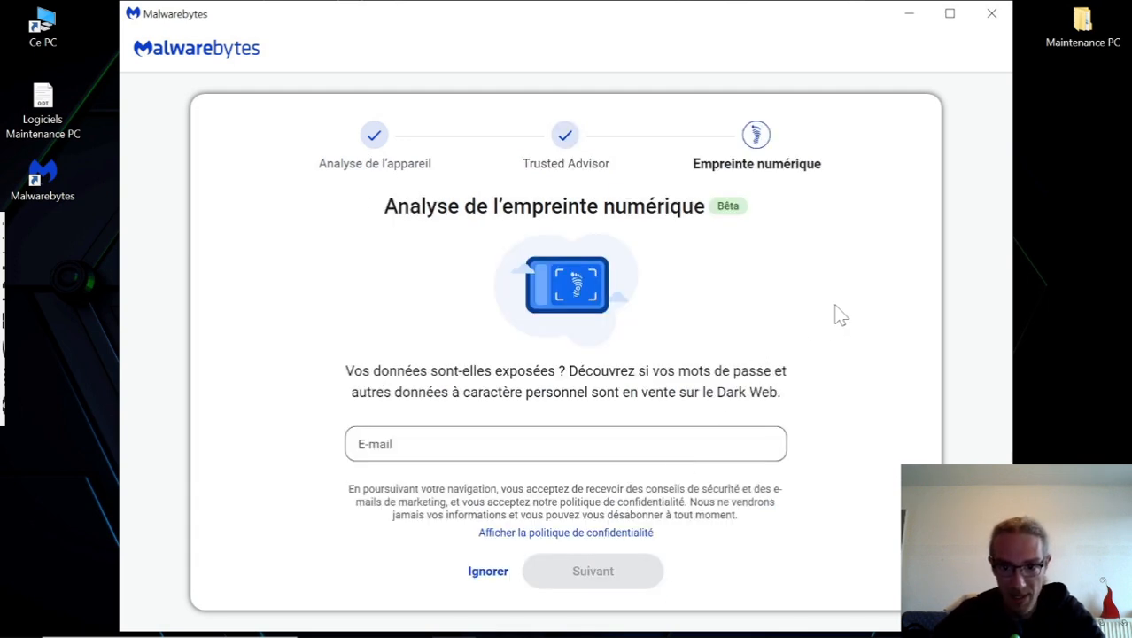
pyautogui.click(486, 573)
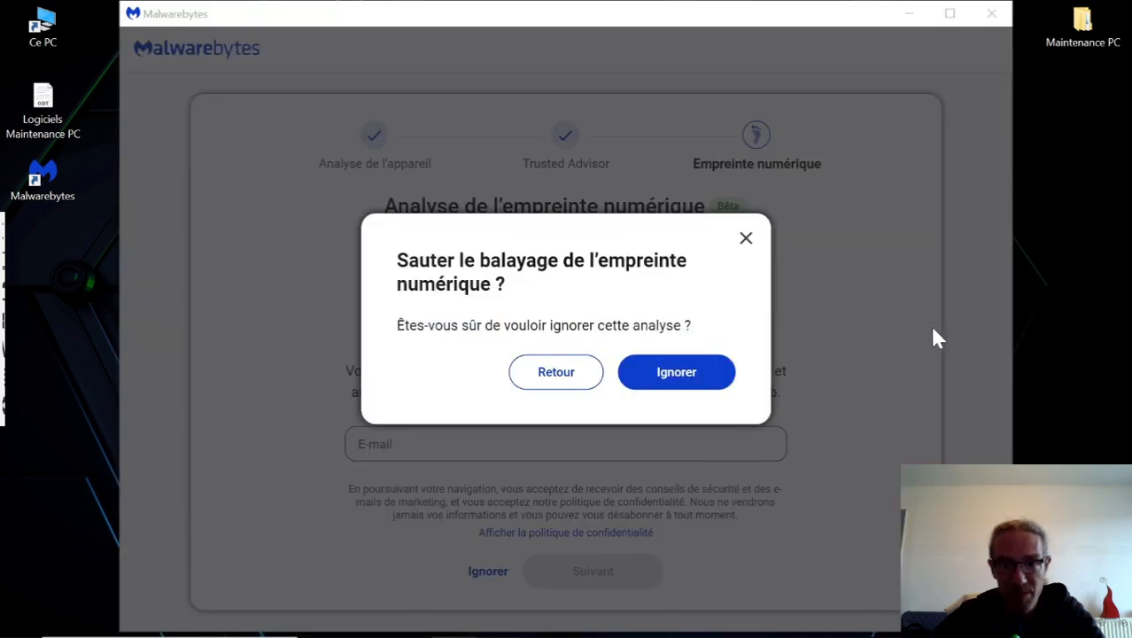
pyautogui.click(693, 379)
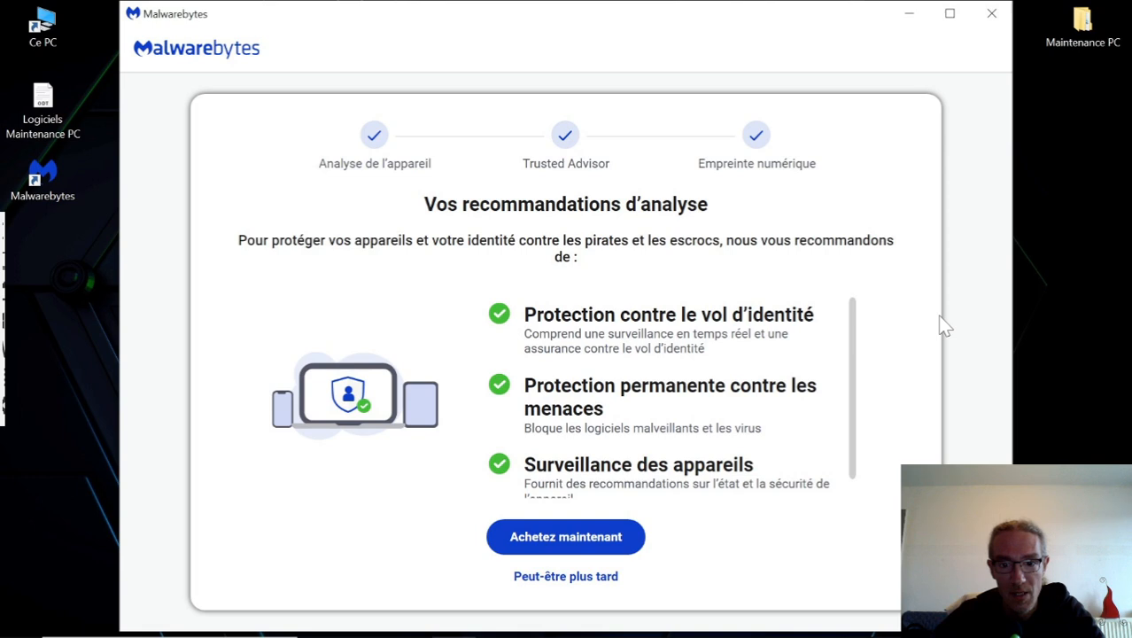
# Postpone the purchase, continue with the free trial without entering an e-mail address, and close Malwarebytes.
pyautogui.click(569, 583)
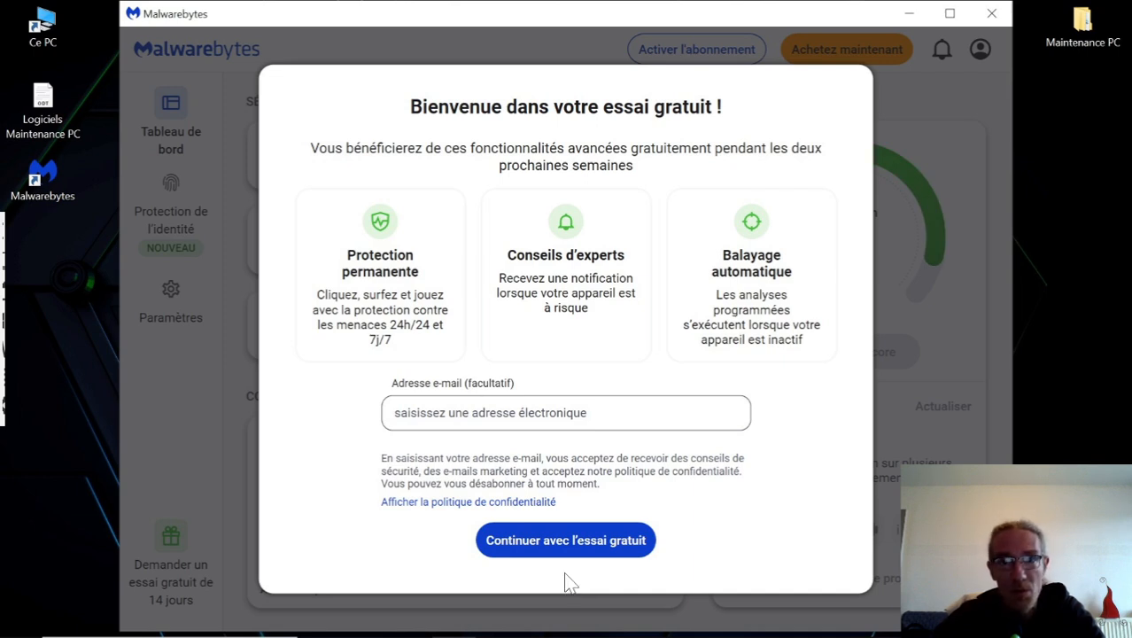
pyautogui.click(557, 542)
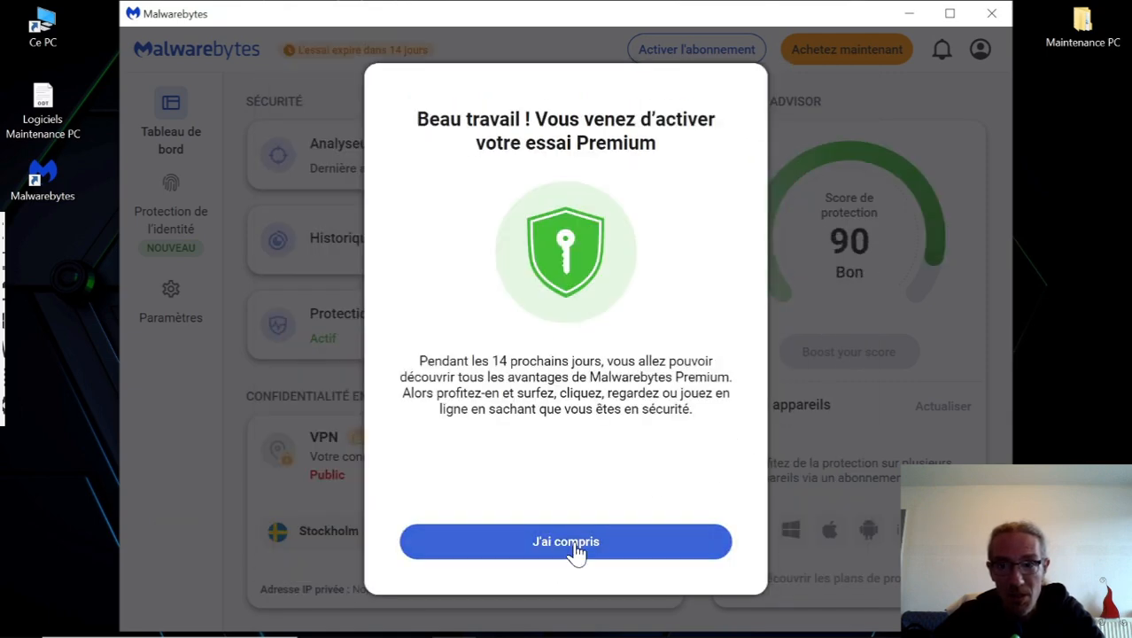
pyautogui.click(576, 549)
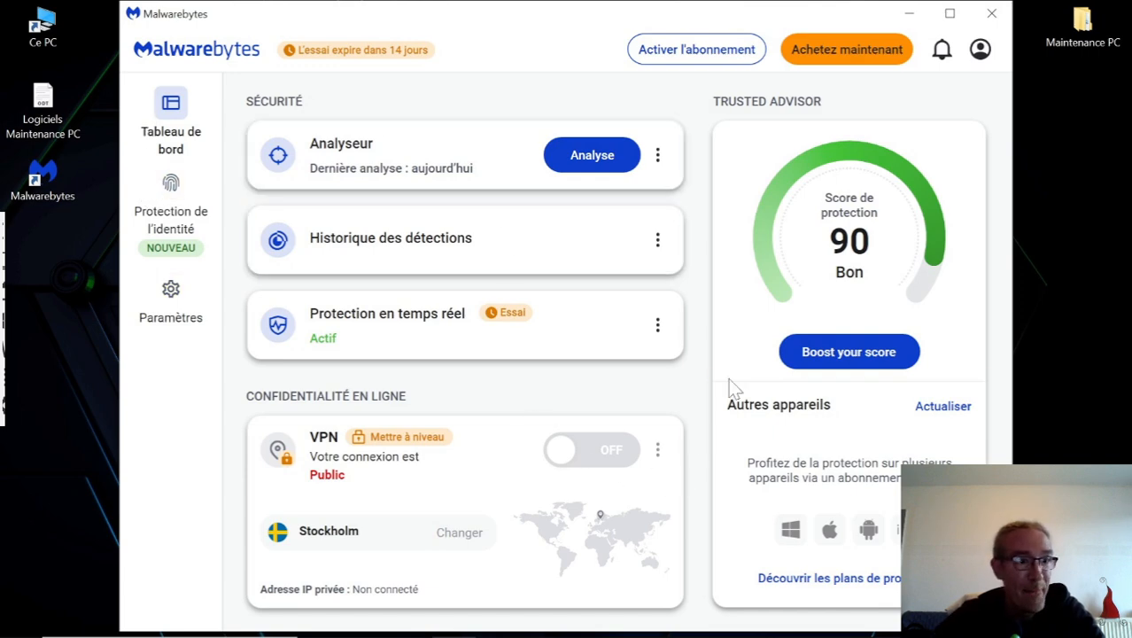
pyautogui.click(990, 16)
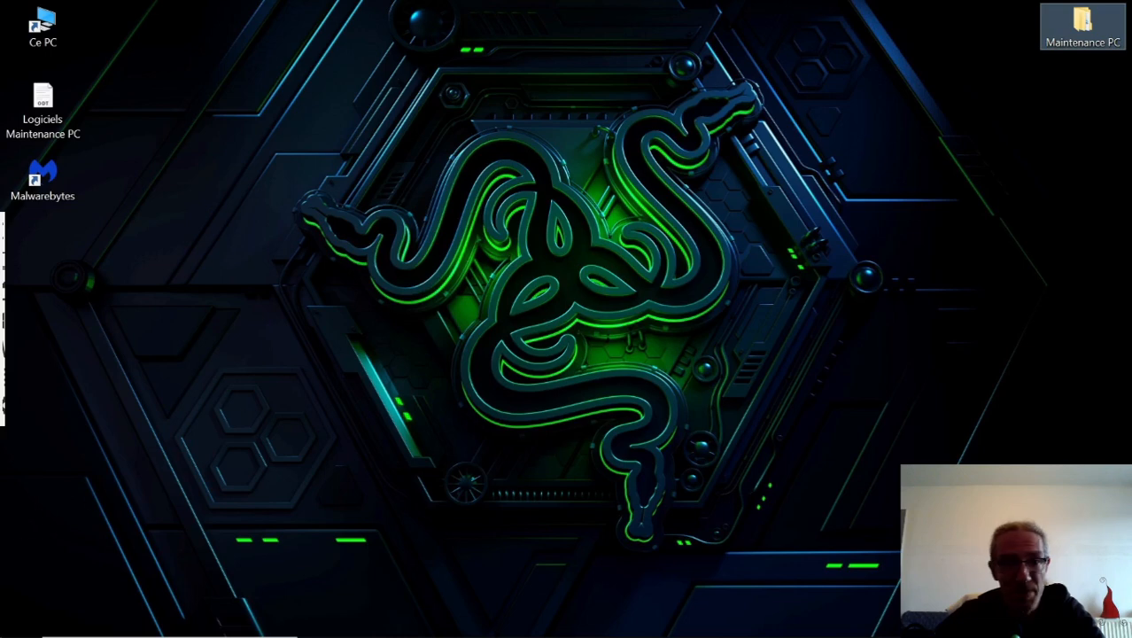
# Open the Windows add or remove programs settings and filter the application list by "malw".
pyautogui.click(21, 623)
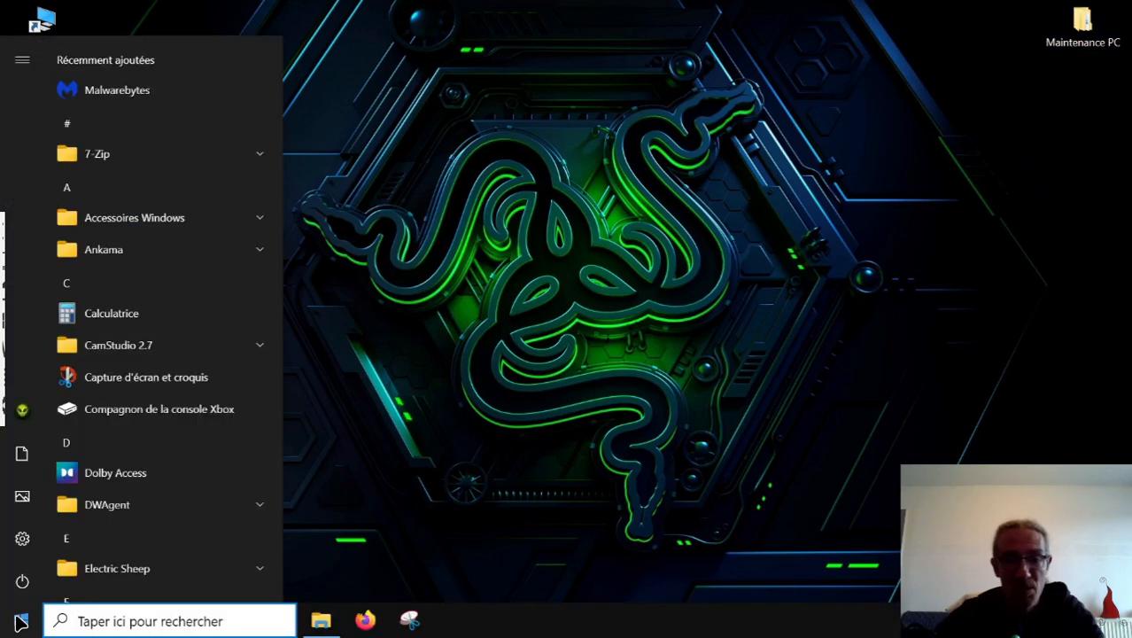
pyautogui.write('progr')
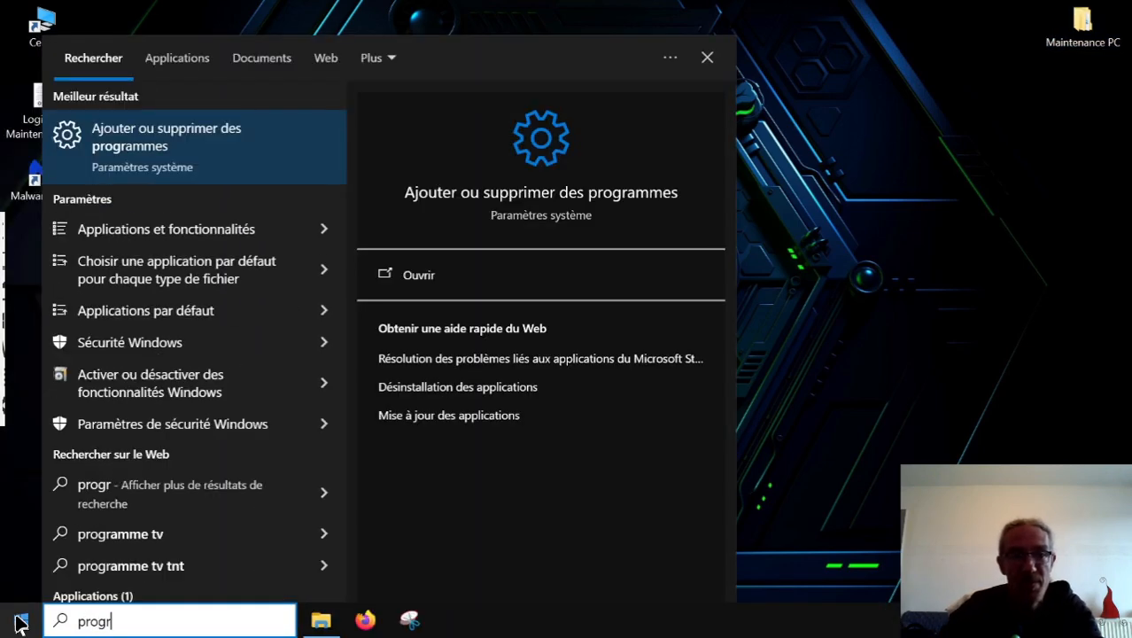
pyautogui.press('Return')
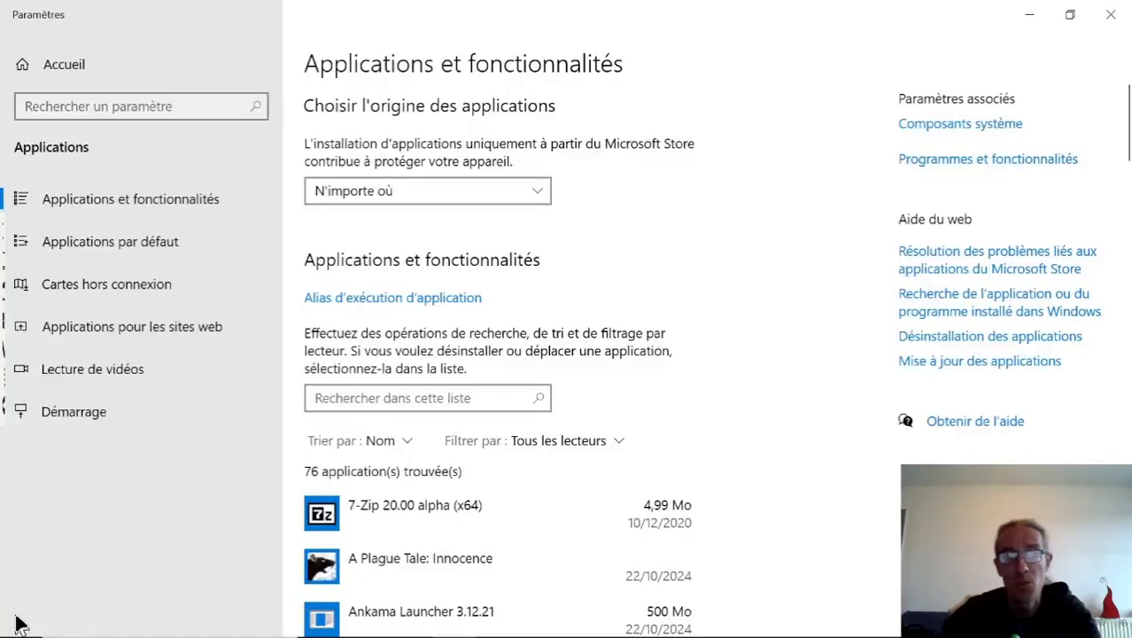
pyautogui.click(379, 397)
pyautogui.write('malw')
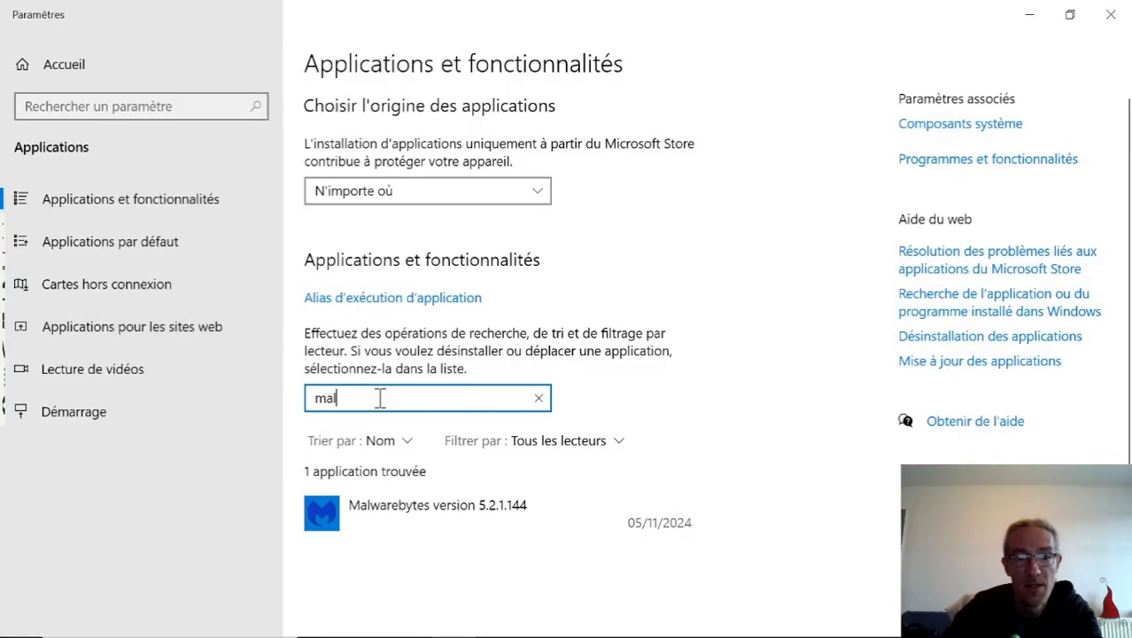
# Start uninstalling Malwarebytes from the application list and authorize its uninstaller to modify the device.
pyautogui.click(478, 525)
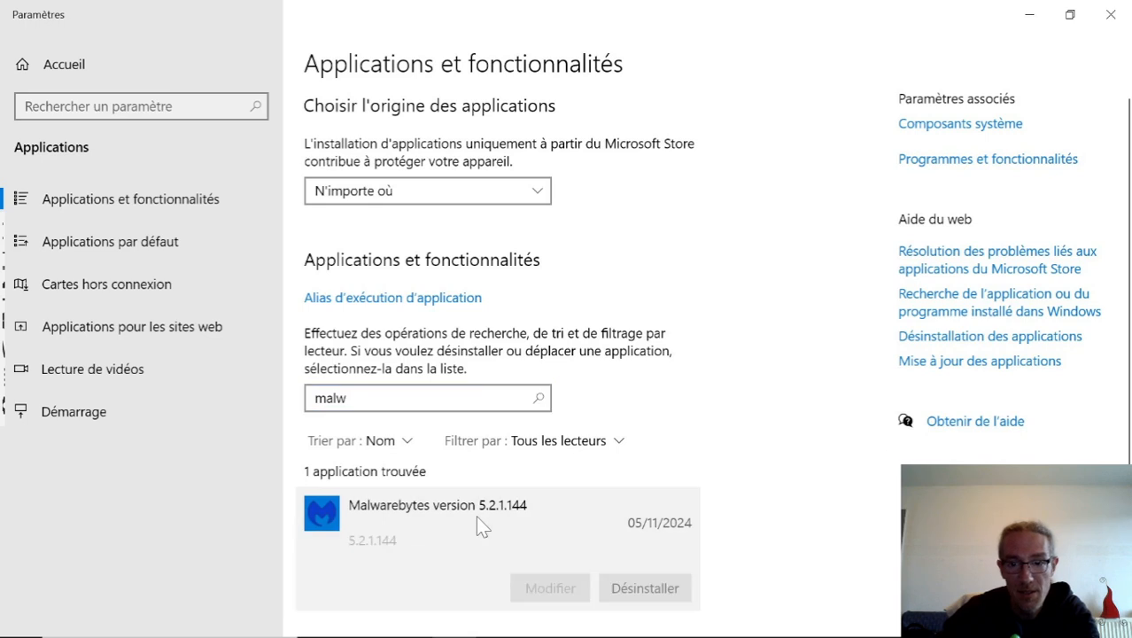
pyautogui.click(644, 592)
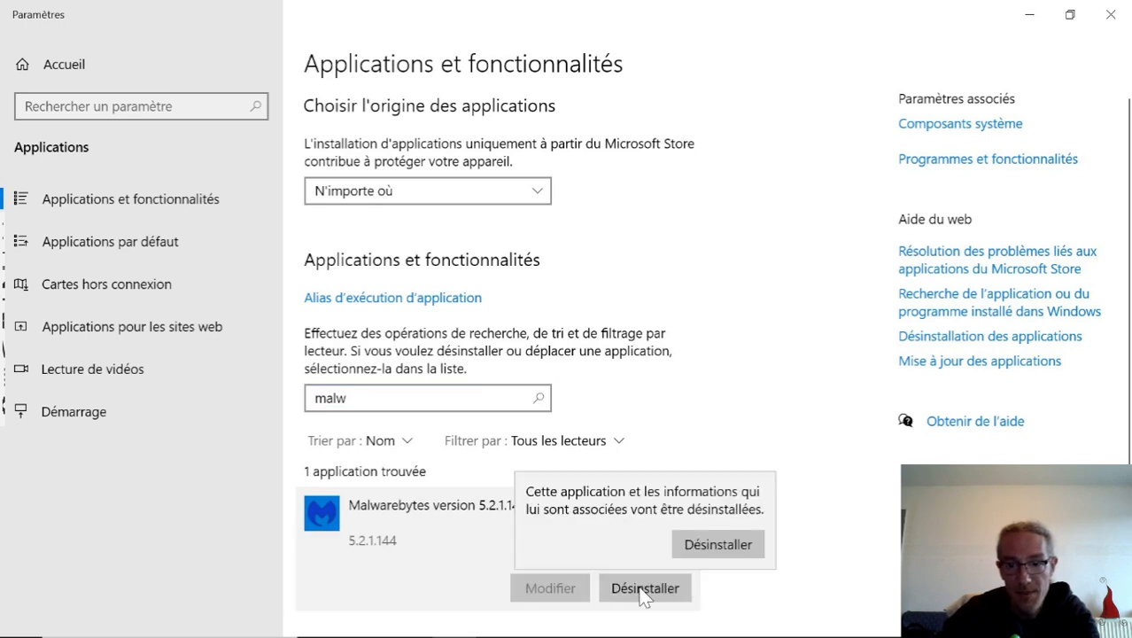
pyautogui.click(728, 544)
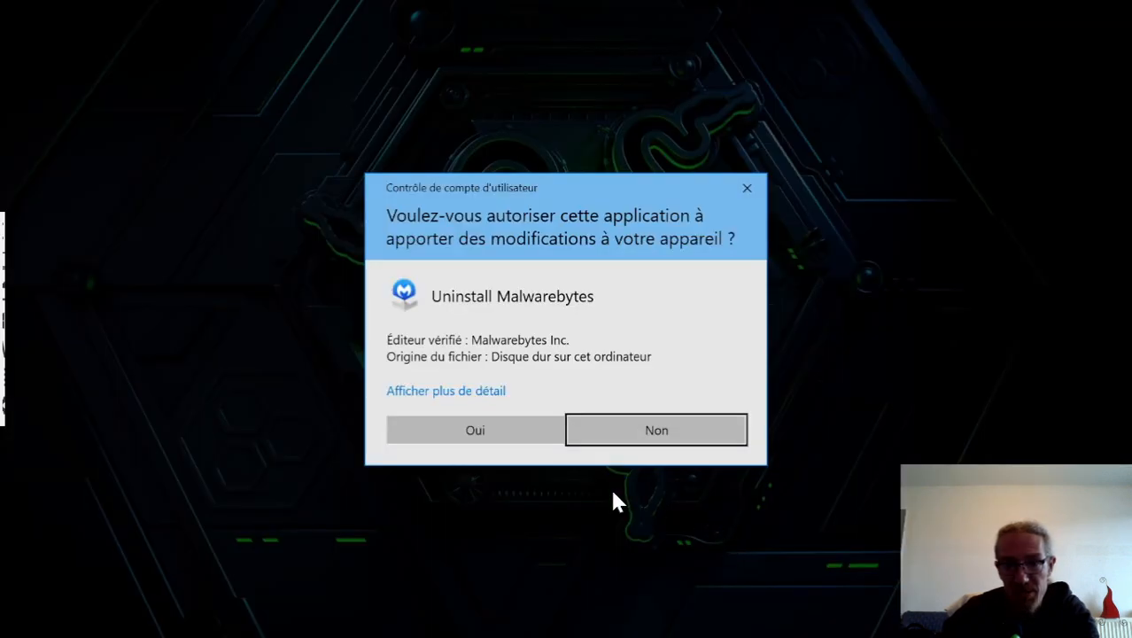
pyautogui.click(497, 436)
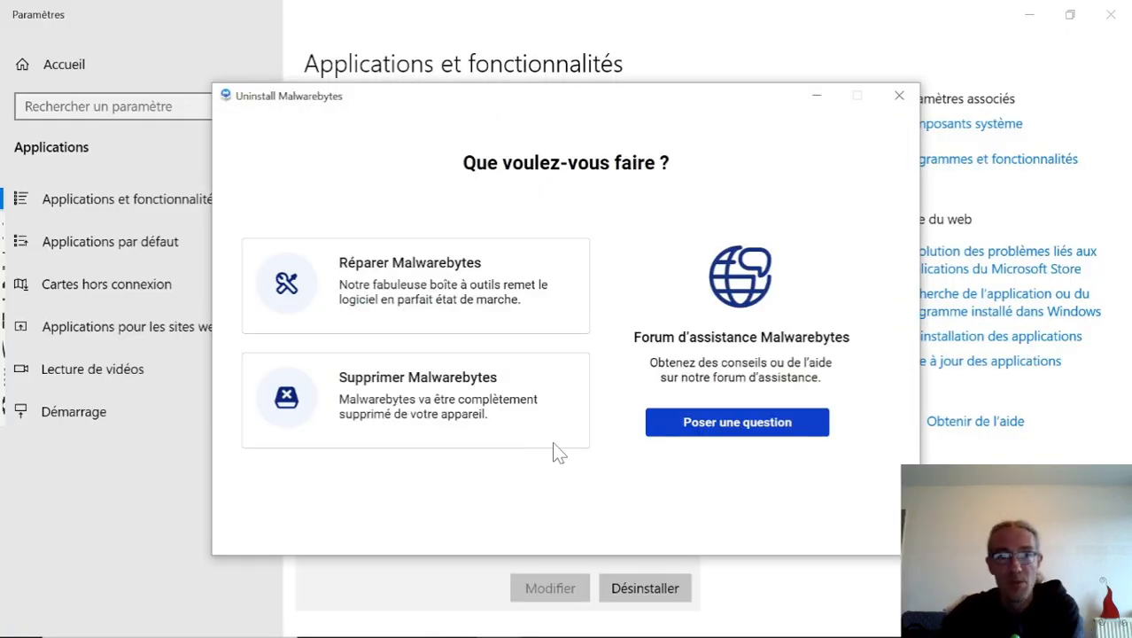
# Choose to remove Malwarebytes completely despite the Premium trial offer, submit "Autre" as the reason, and run the uninstallation.
pyautogui.click(433, 412)
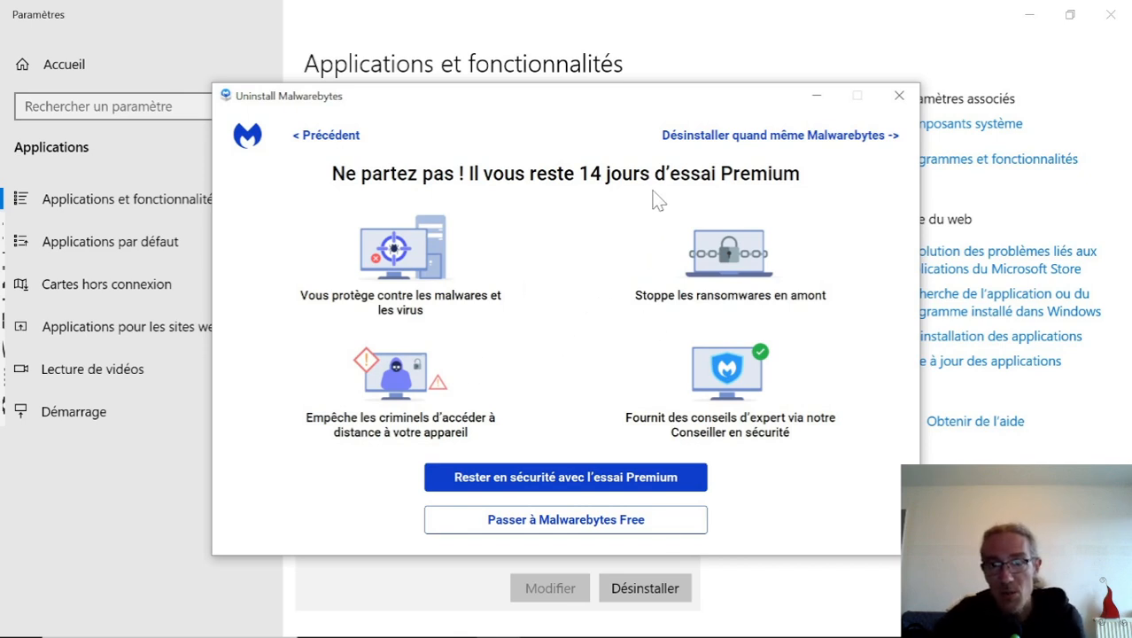
pyautogui.click(823, 137)
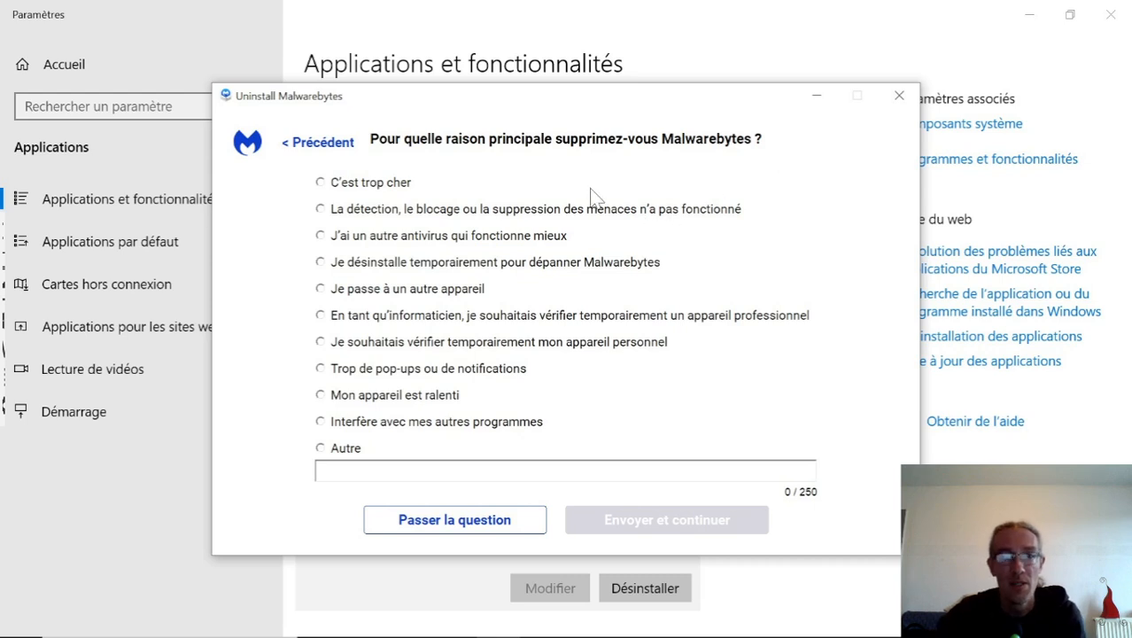
pyautogui.click(322, 450)
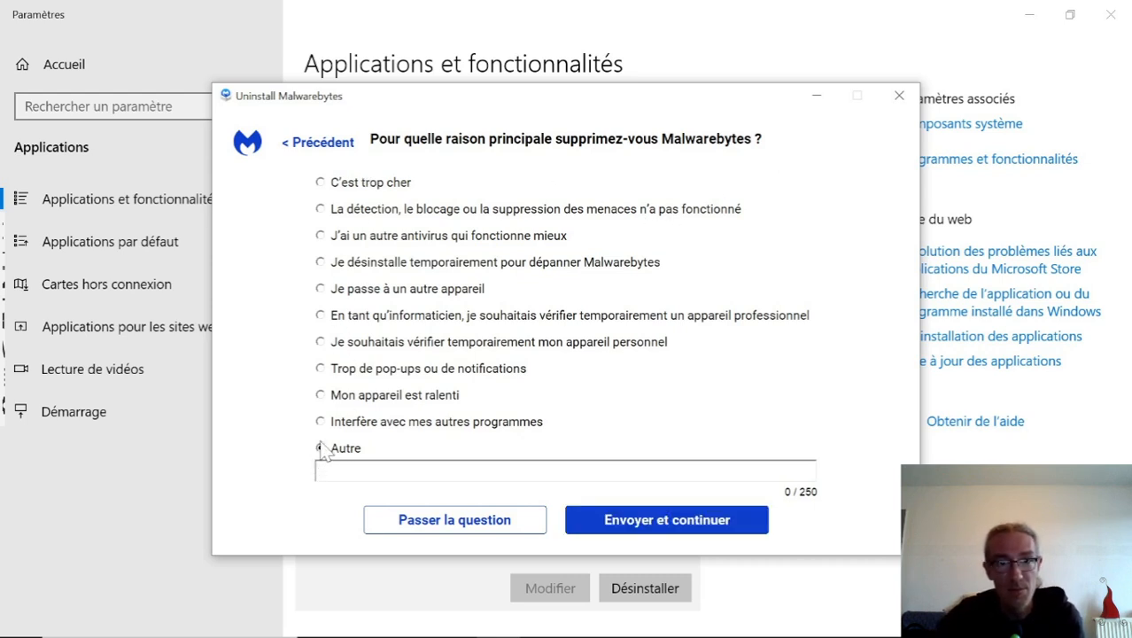
pyautogui.click(664, 523)
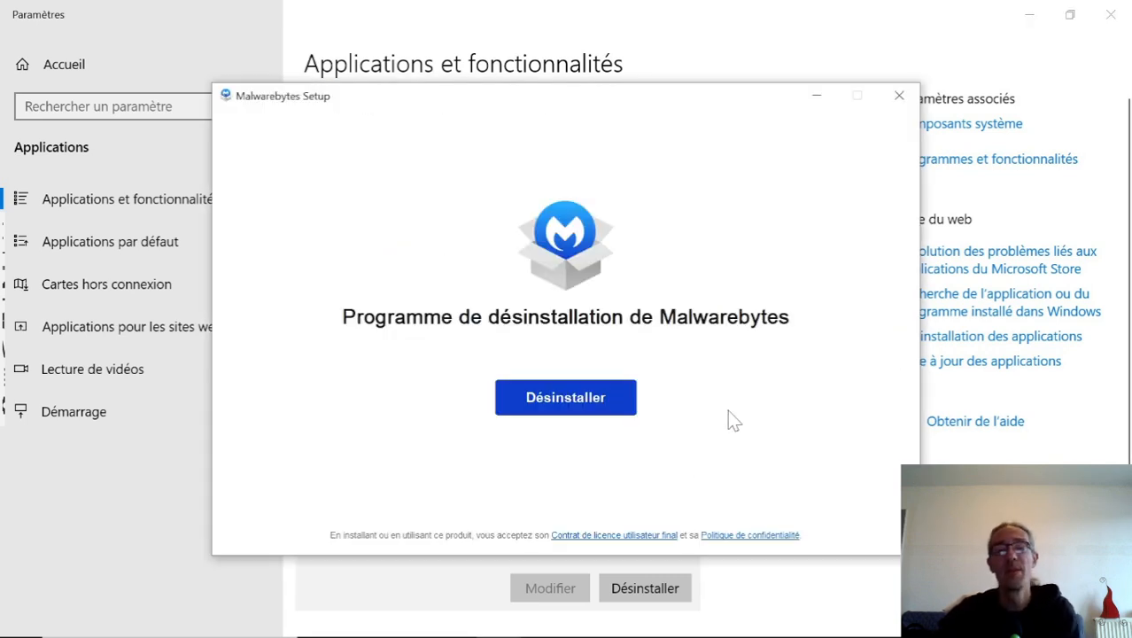
pyautogui.click(565, 403)
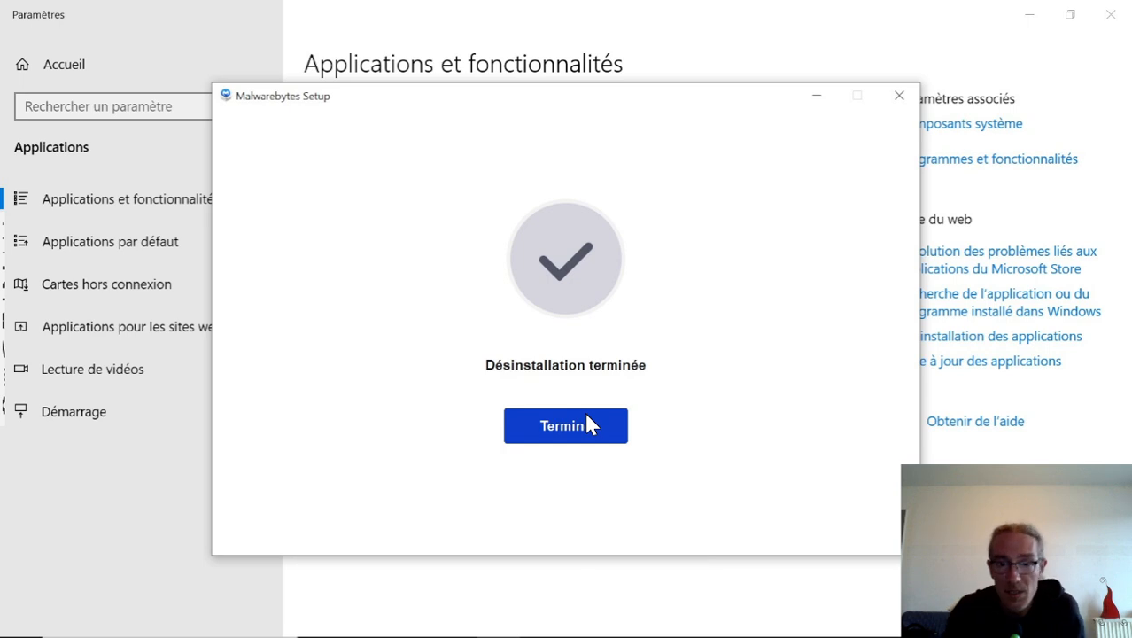
# Finish the Malwarebytes uninstaller, then close its farewell web page and the Windows settings.
pyautogui.click(586, 417)
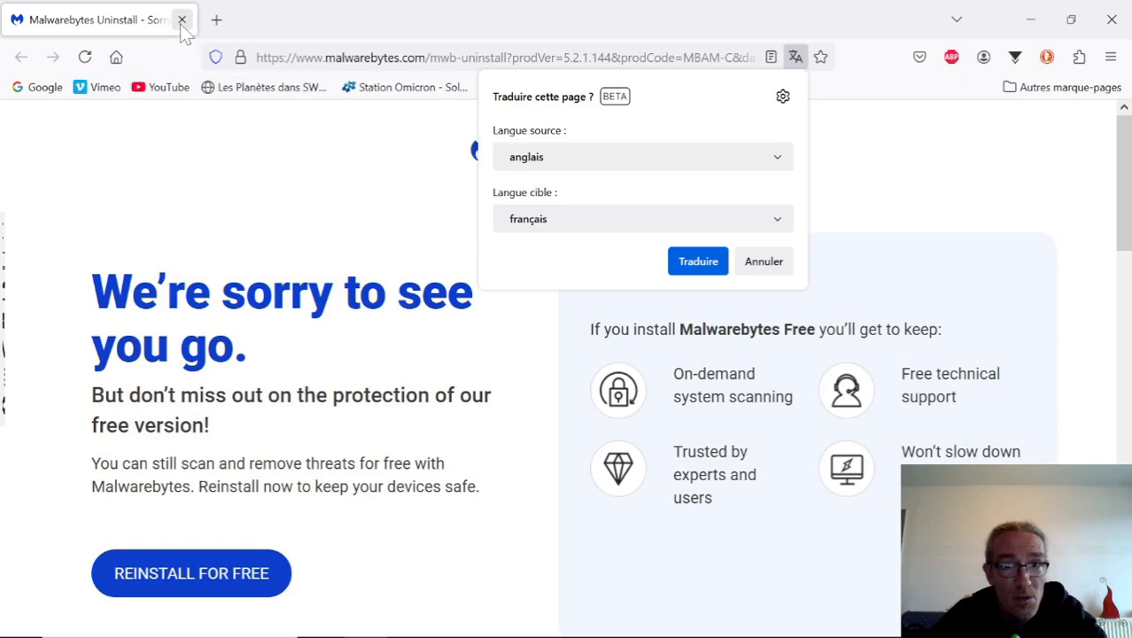
pyautogui.click(182, 19)
pyautogui.click(182, 19)
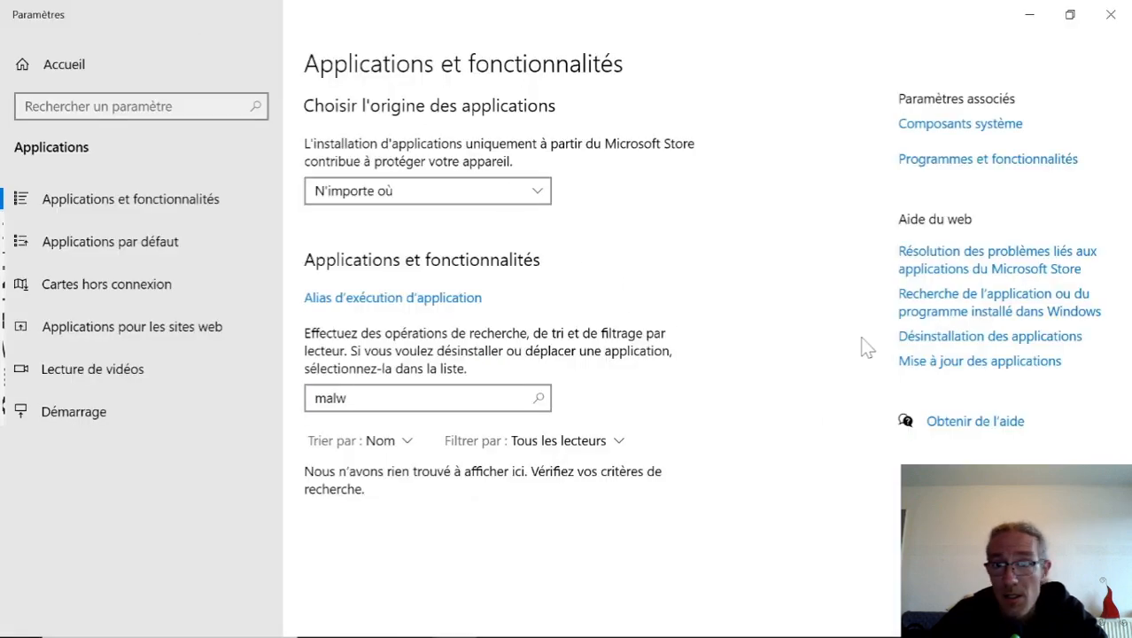
pyautogui.click(1113, 21)
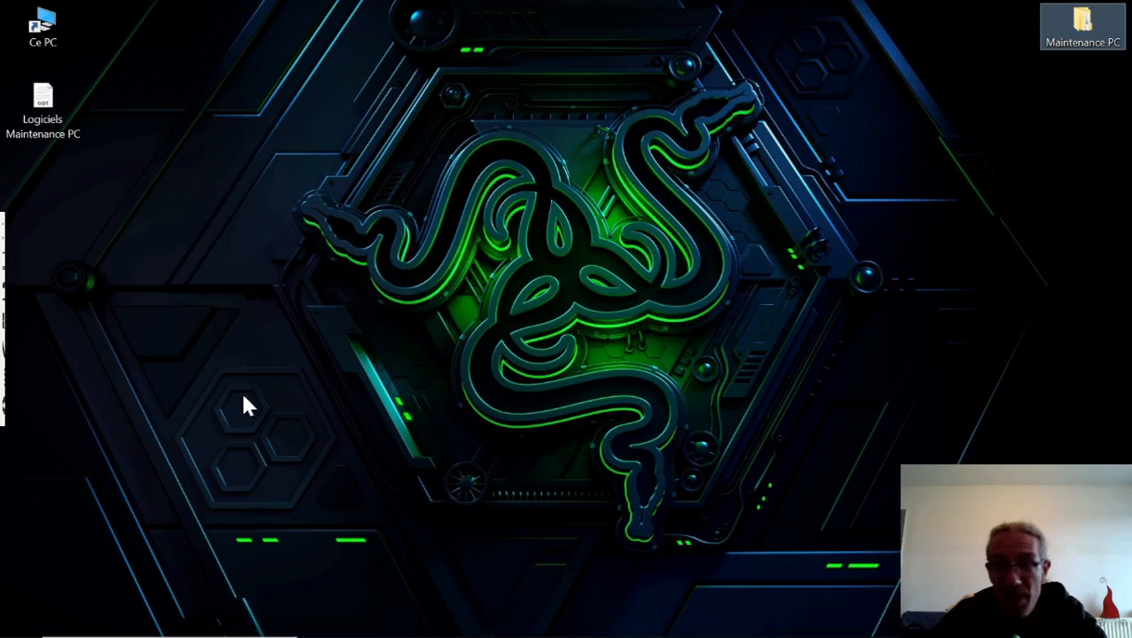
# Launch the 03 - spybotsd-2.9.85.5 installer from the Logiciels folder, authorize it to modify the device, and close the folder window.
pyautogui.click(323, 618)
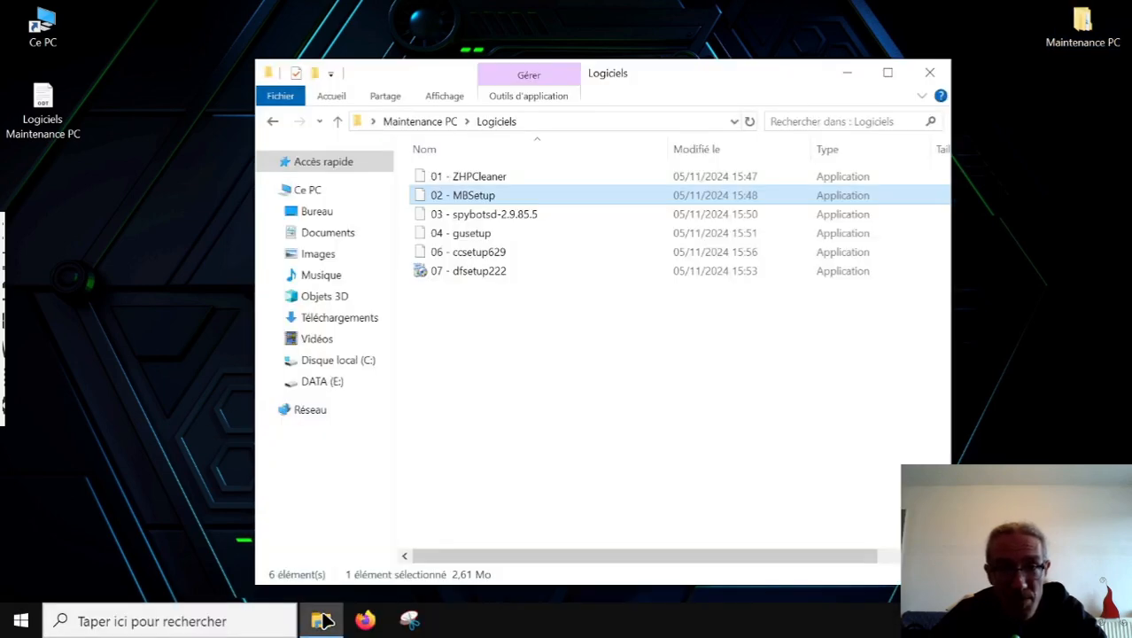
pyautogui.click(481, 220)
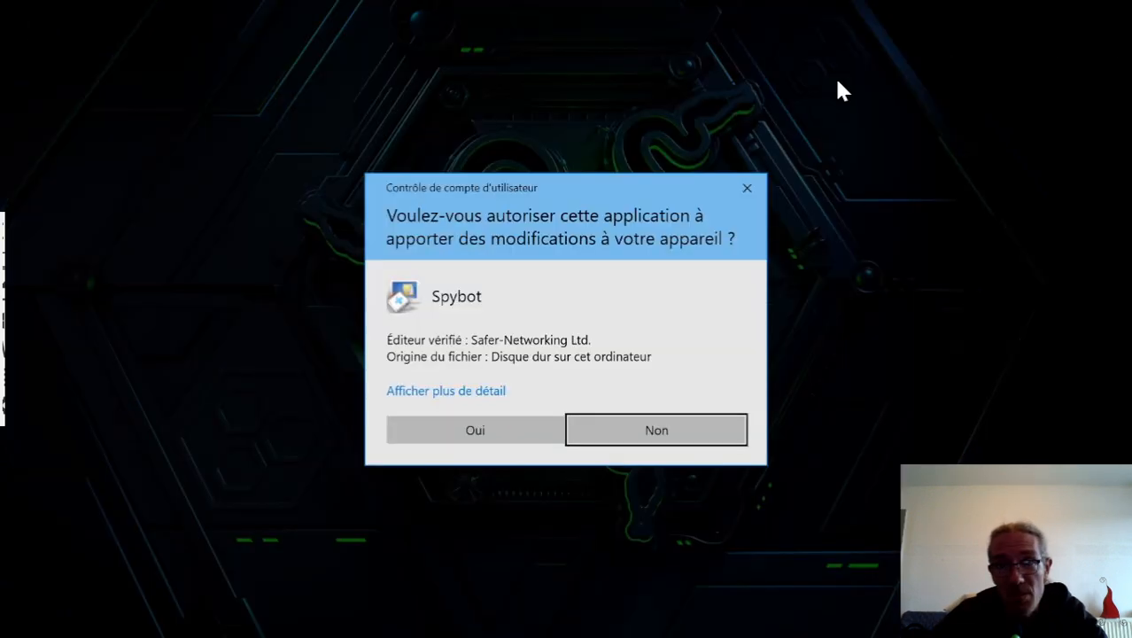
pyautogui.click(498, 437)
pyautogui.click(611, 373)
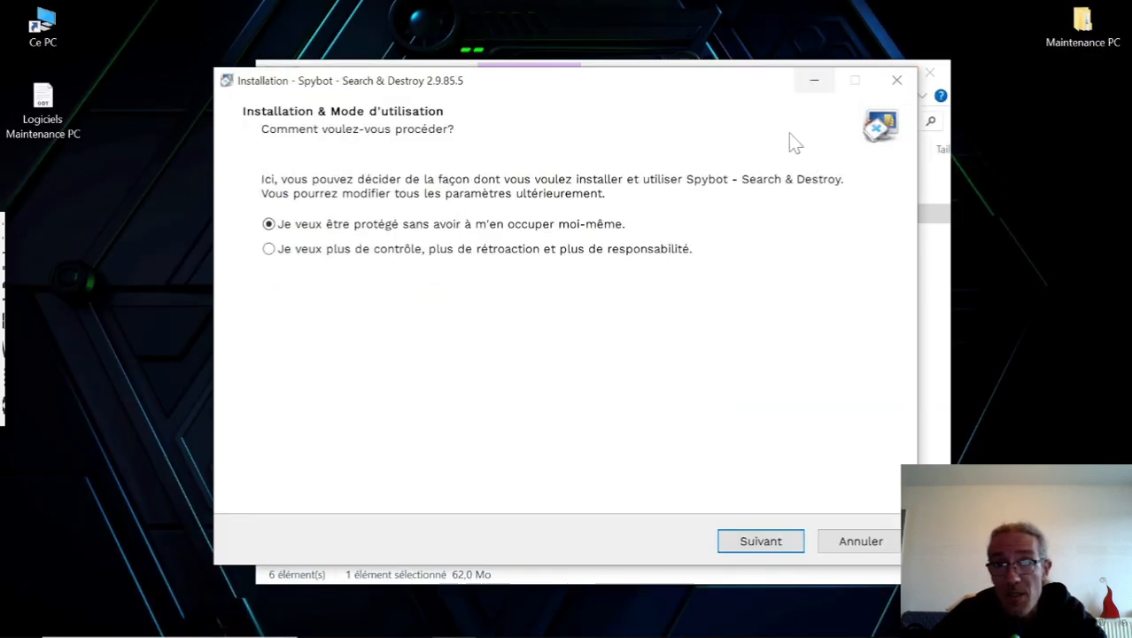
pyautogui.click(937, 76)
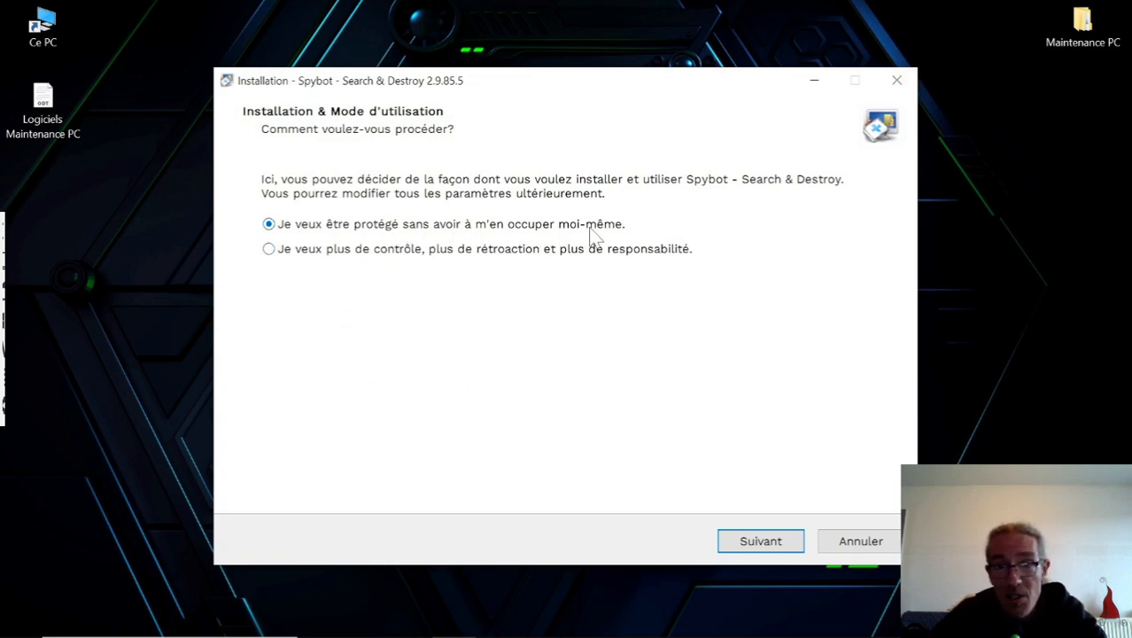
# Keep Spybot's hands-off protection mode, accept the licence agreement and privacy policy, and decline the Opera browser offer.
pyautogui.click(749, 546)
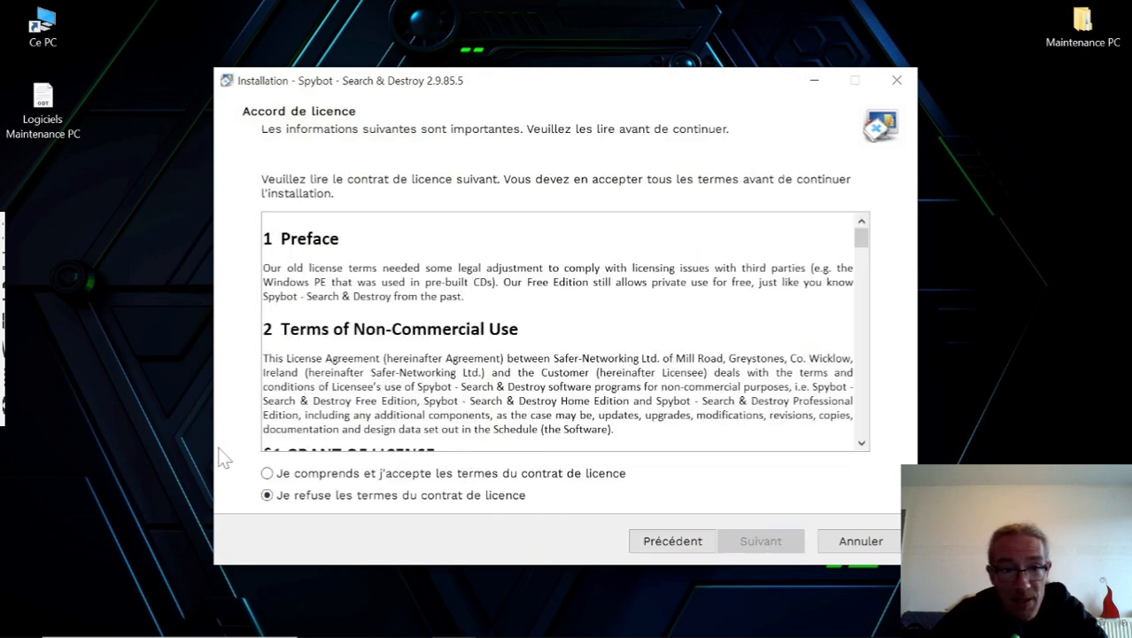
pyautogui.click(269, 474)
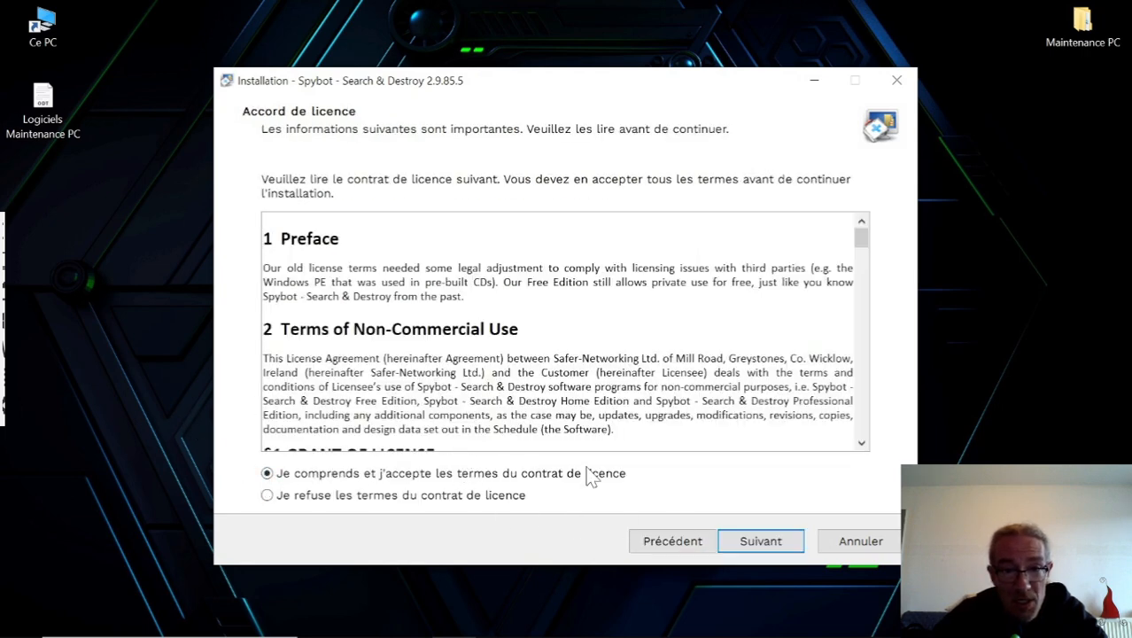
pyautogui.click(759, 547)
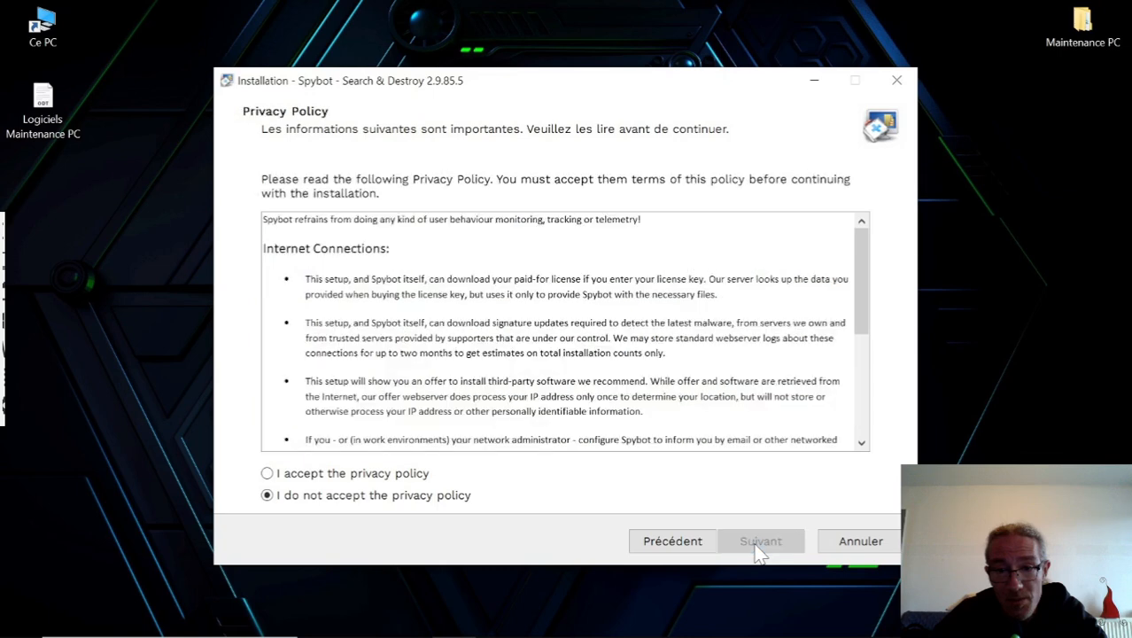
pyautogui.click(268, 474)
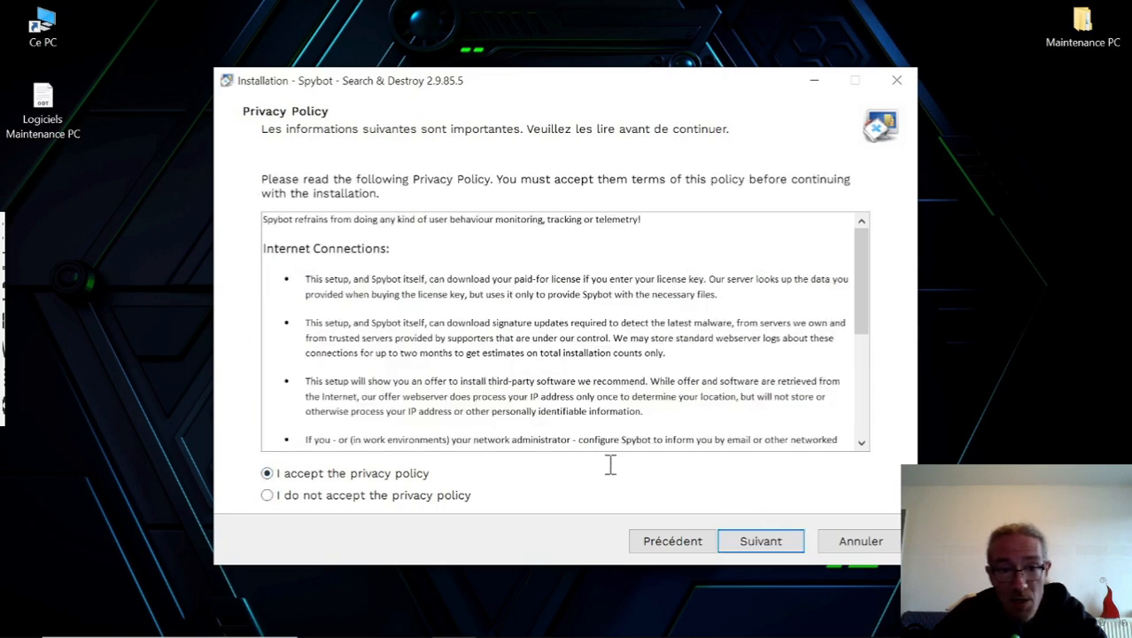
pyautogui.click(747, 544)
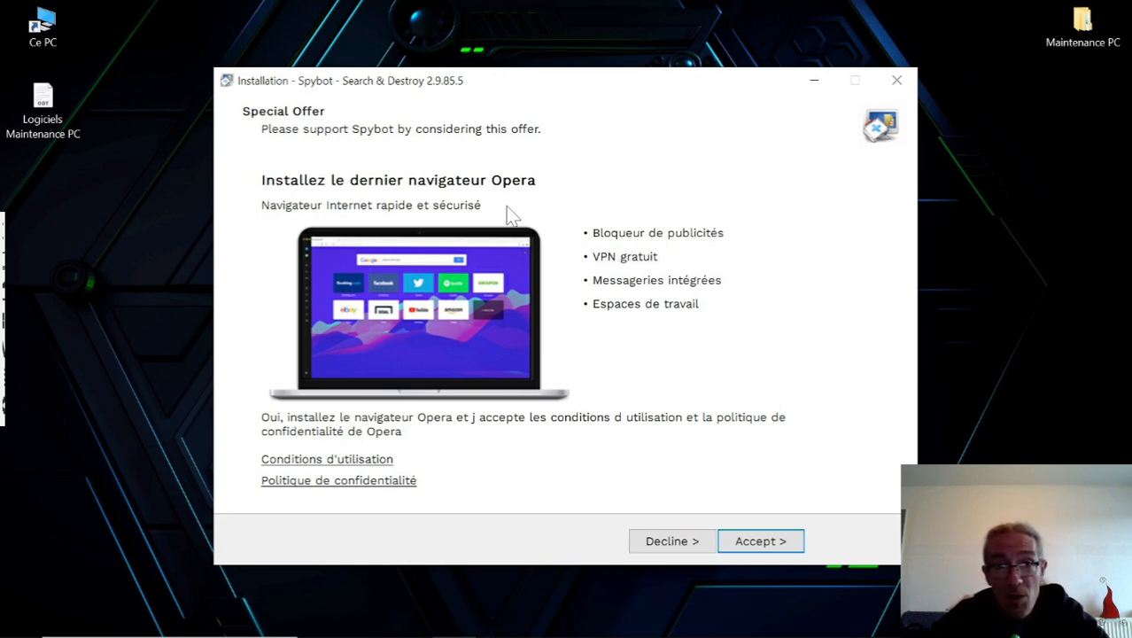
pyautogui.click(679, 543)
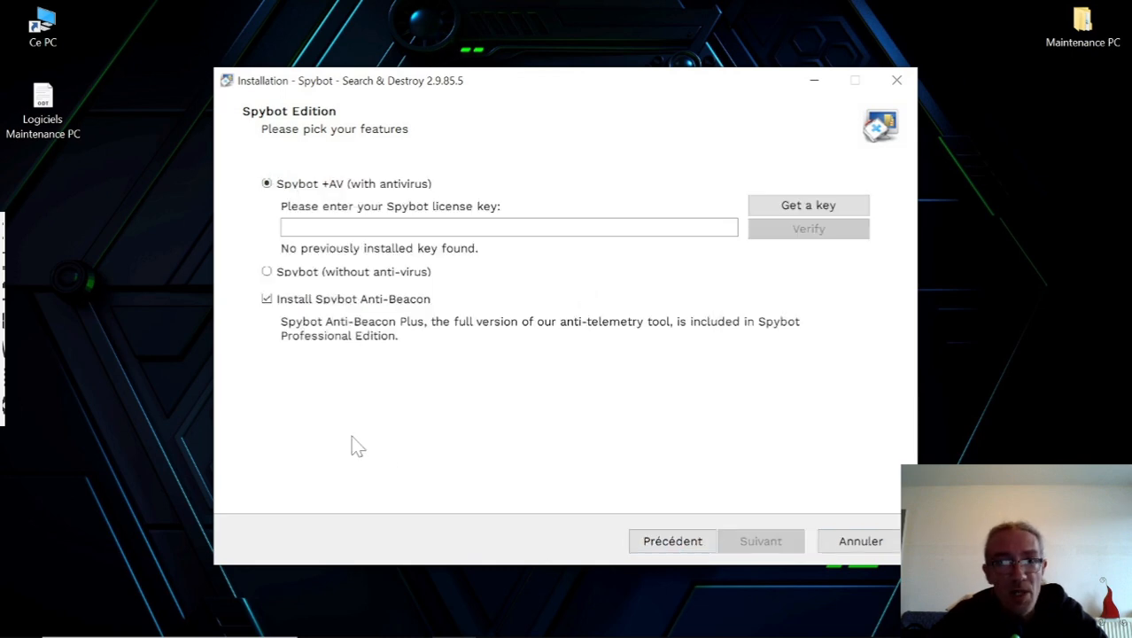
# Install the Spybot edition without anti-virus and without Anti-Beacon, and finish setup by restarting the computer immediately.
pyautogui.click(267, 273)
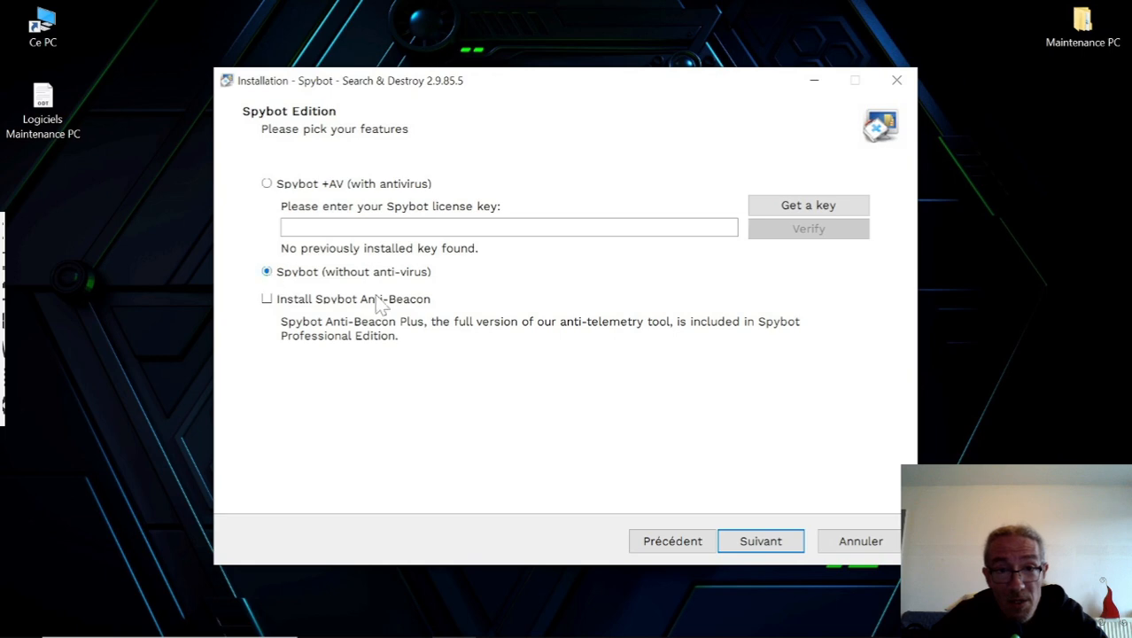
pyautogui.click(767, 548)
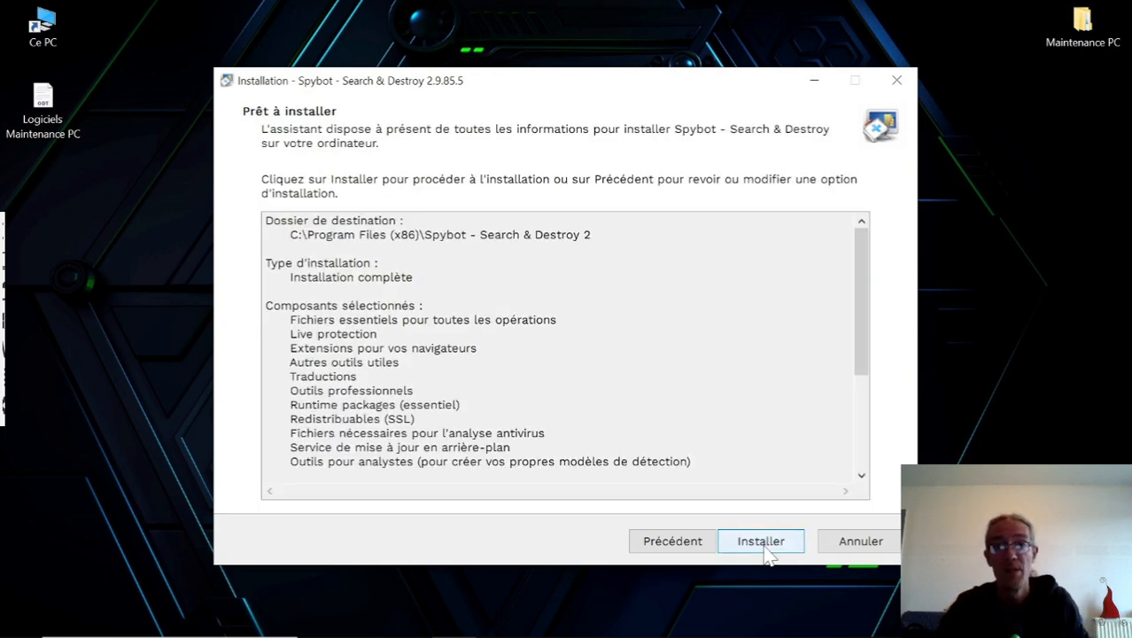
pyautogui.click(762, 542)
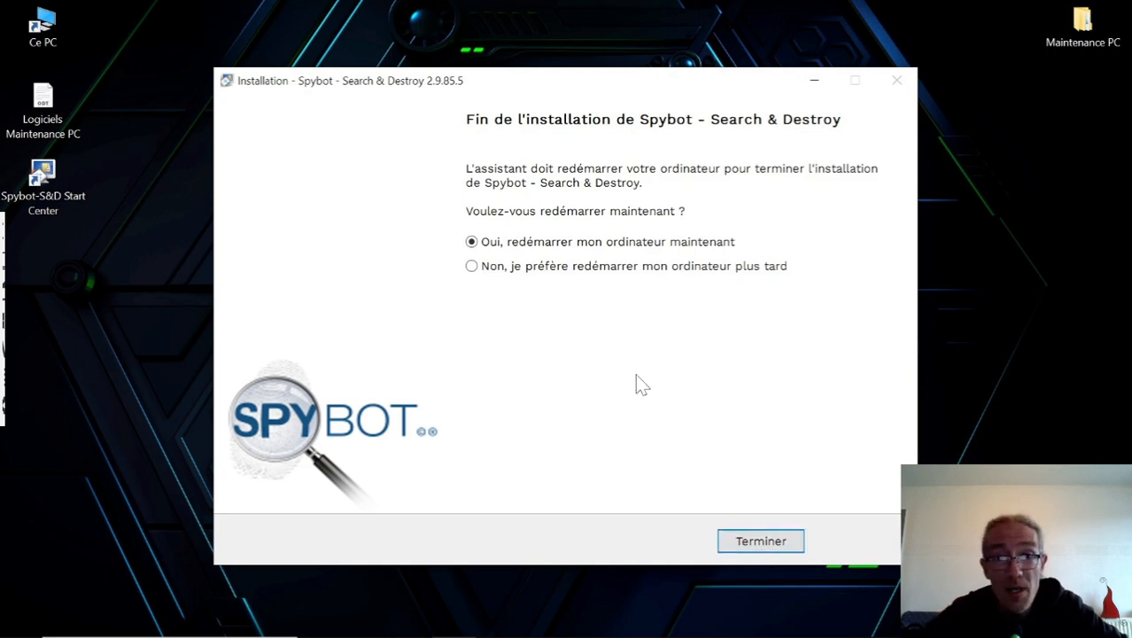
pyautogui.click(761, 541)
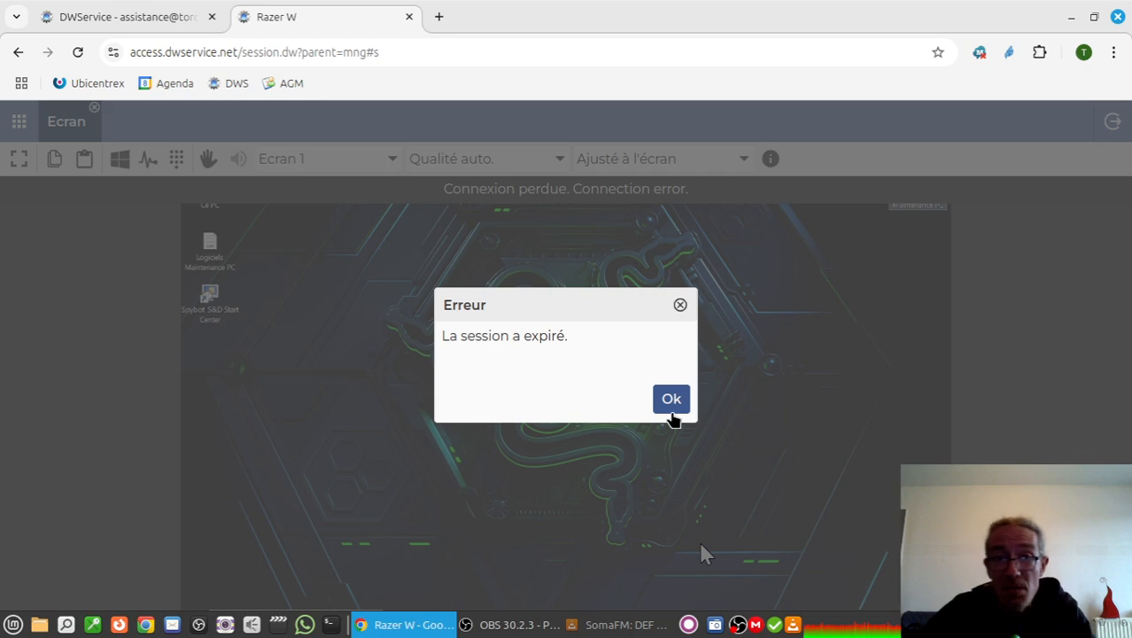
# Dismiss the expired session, refresh the DWService agent list, and reconnect to the Razer W agent's screen in full-screen mode.
pyautogui.click(672, 405)
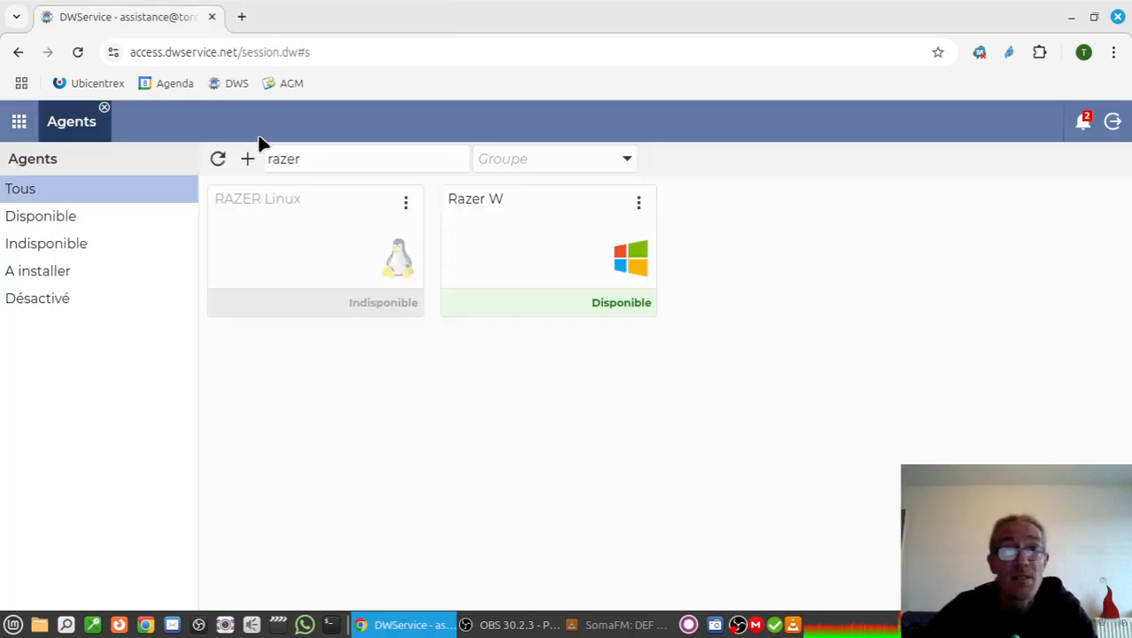
pyautogui.click(217, 168)
pyautogui.click(216, 168)
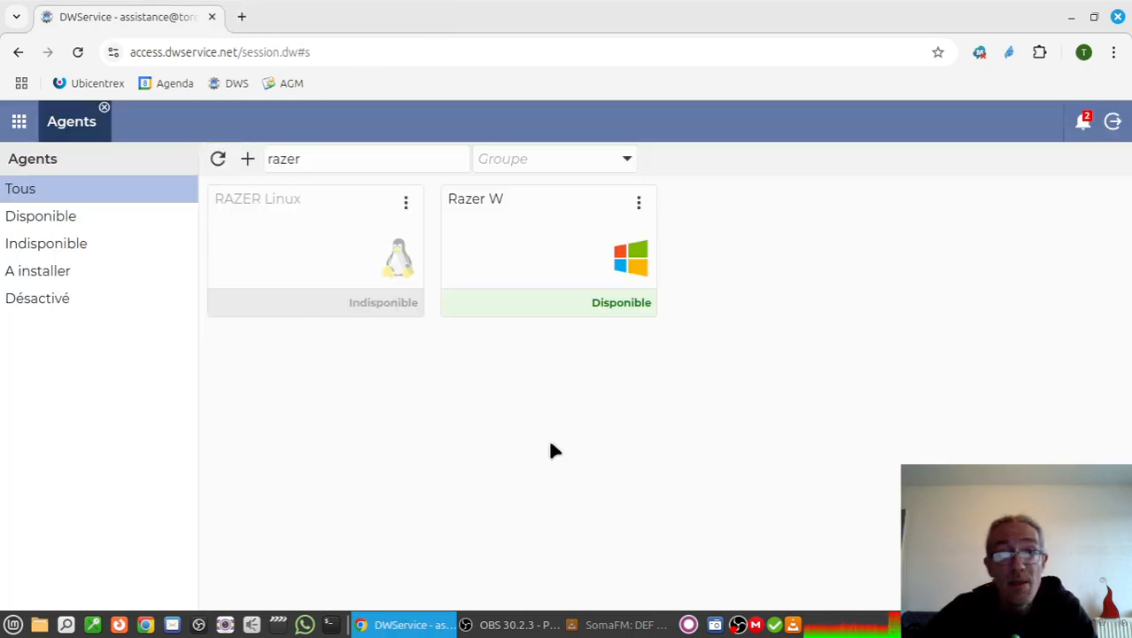
pyautogui.click(534, 266)
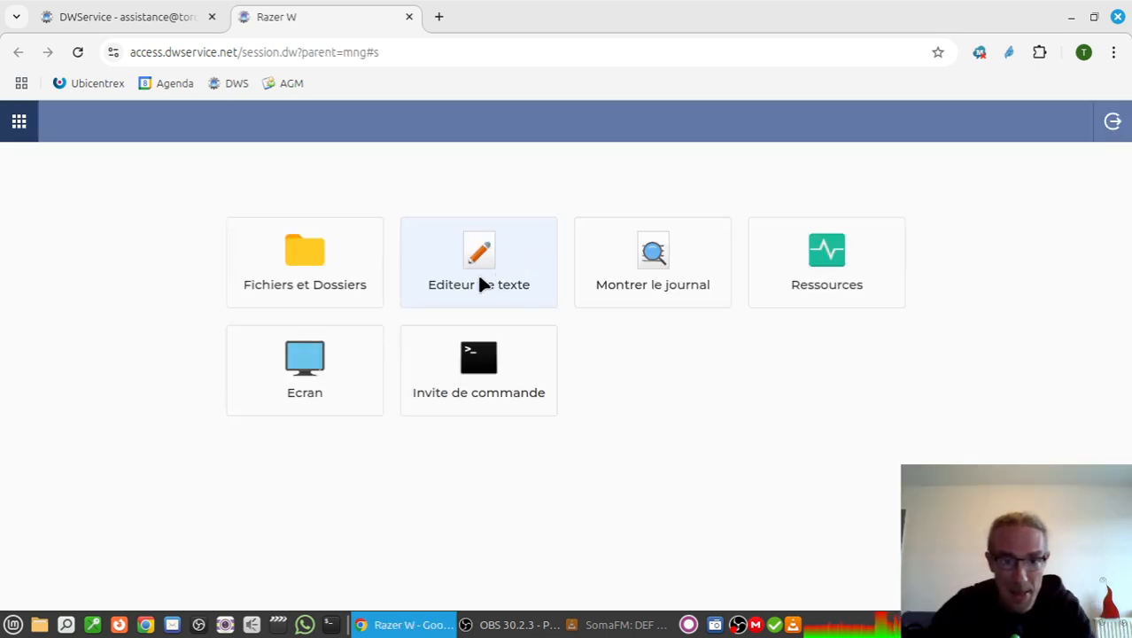
pyautogui.click(324, 359)
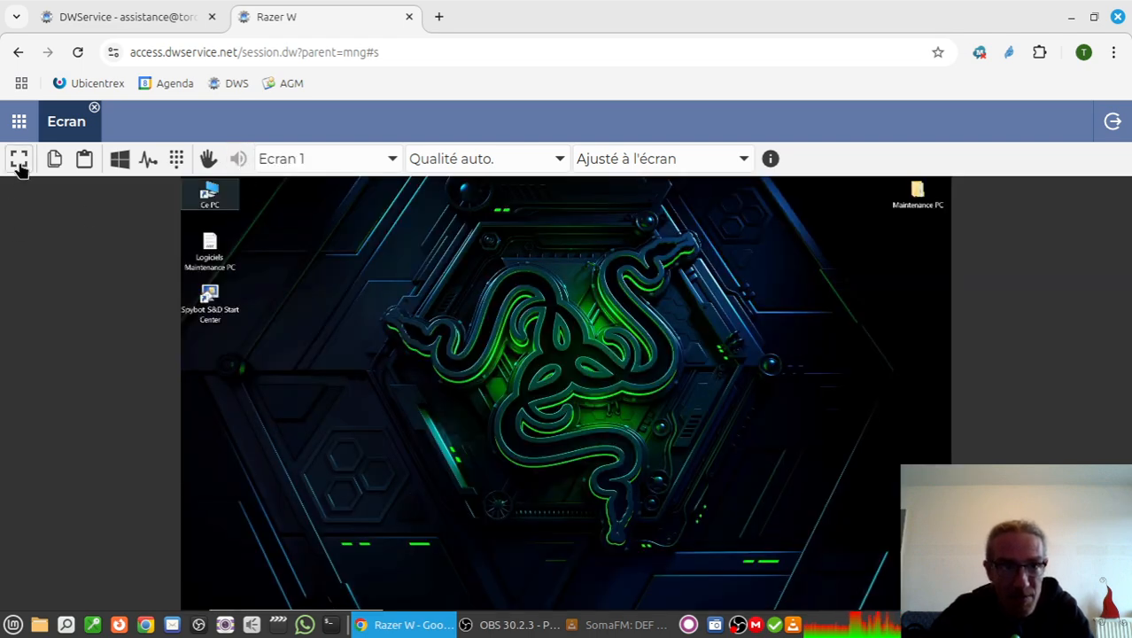
pyautogui.click(19, 159)
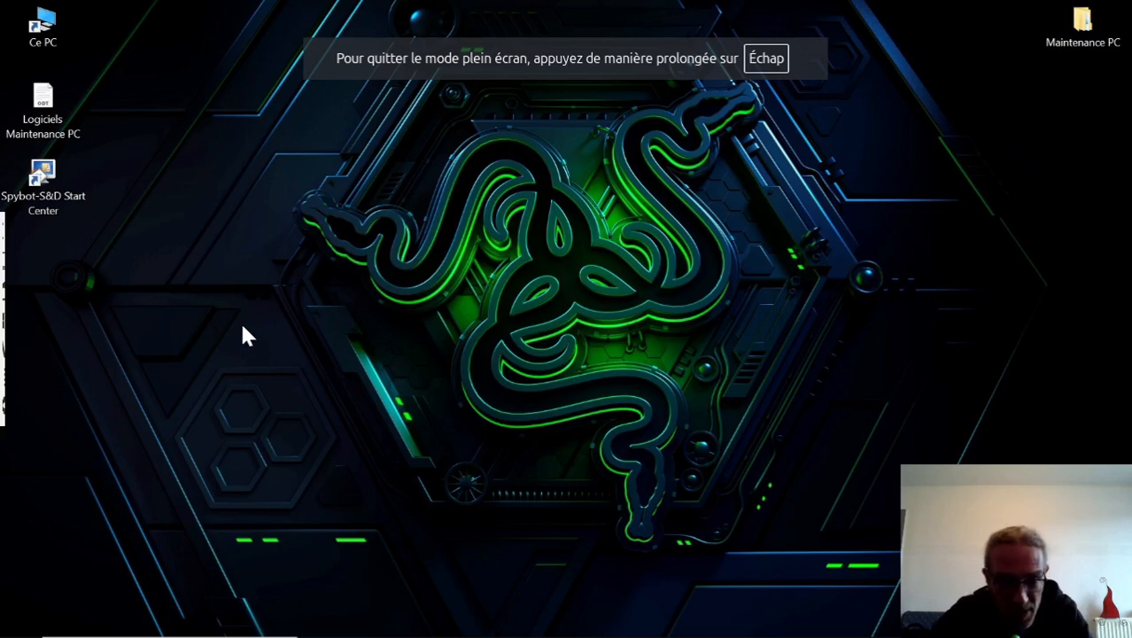
# Open the Spybot-S&D Start Center and start a system scan, authorizing it to modify the device and moving the scan window aside.
pyautogui.click(48, 187)
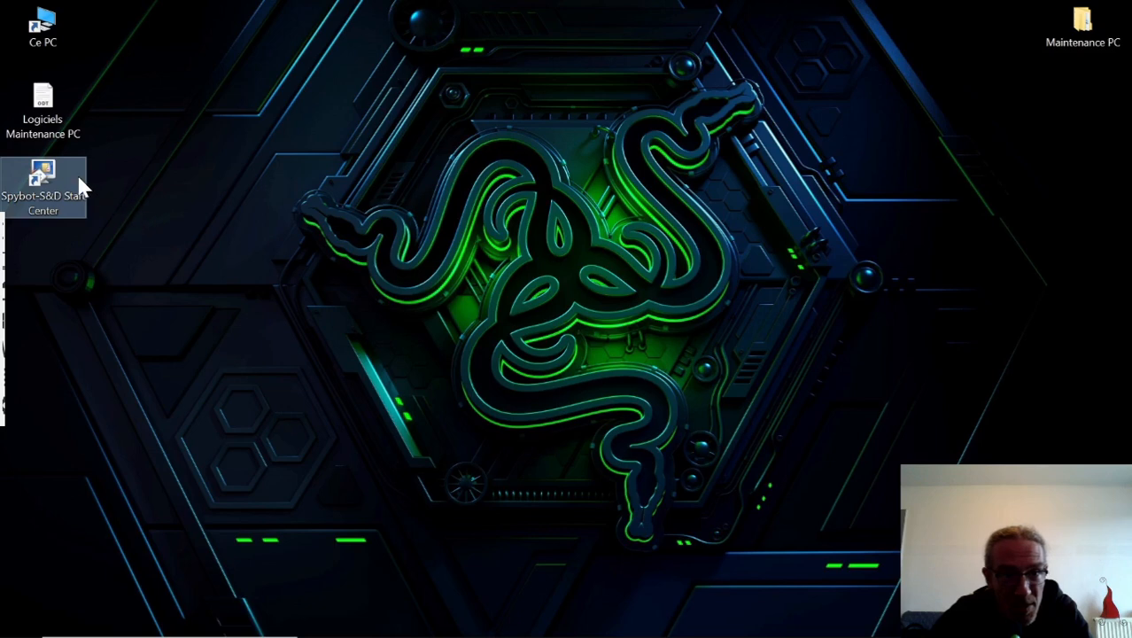
pyautogui.doubleClick(51, 174)
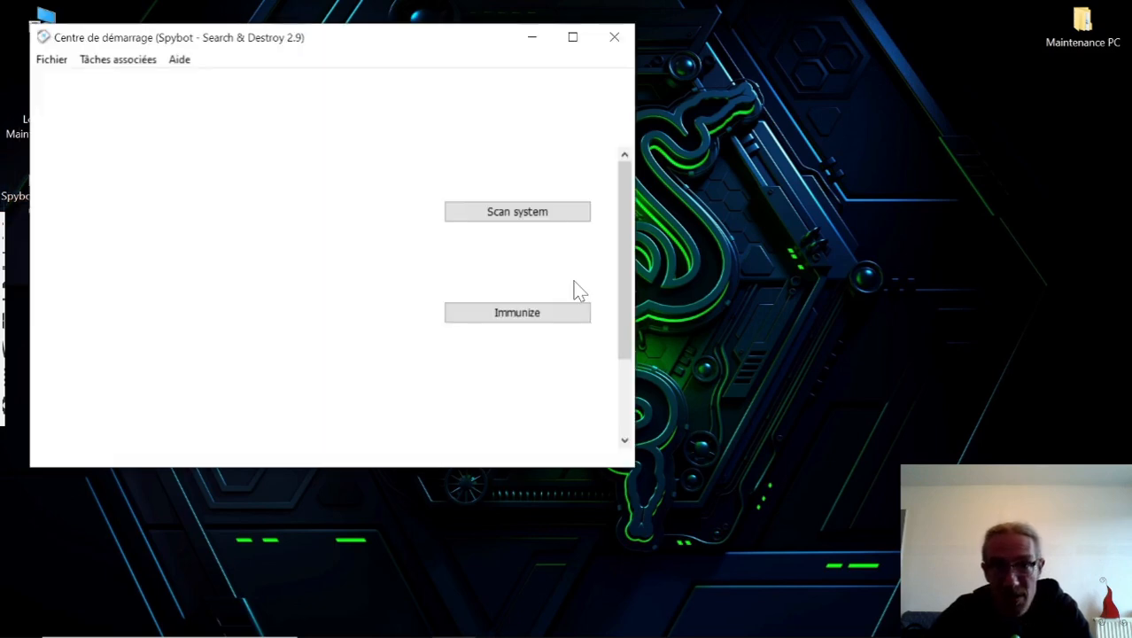
pyautogui.moveTo(403, 53); pyautogui.dragTo(487, 32)
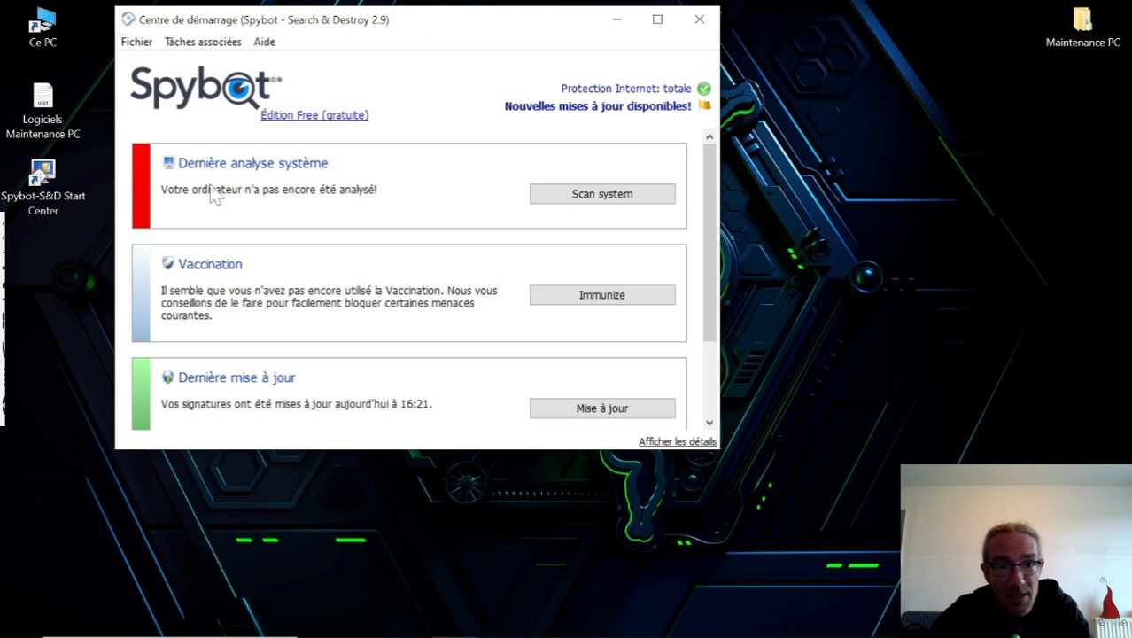
pyautogui.click(609, 200)
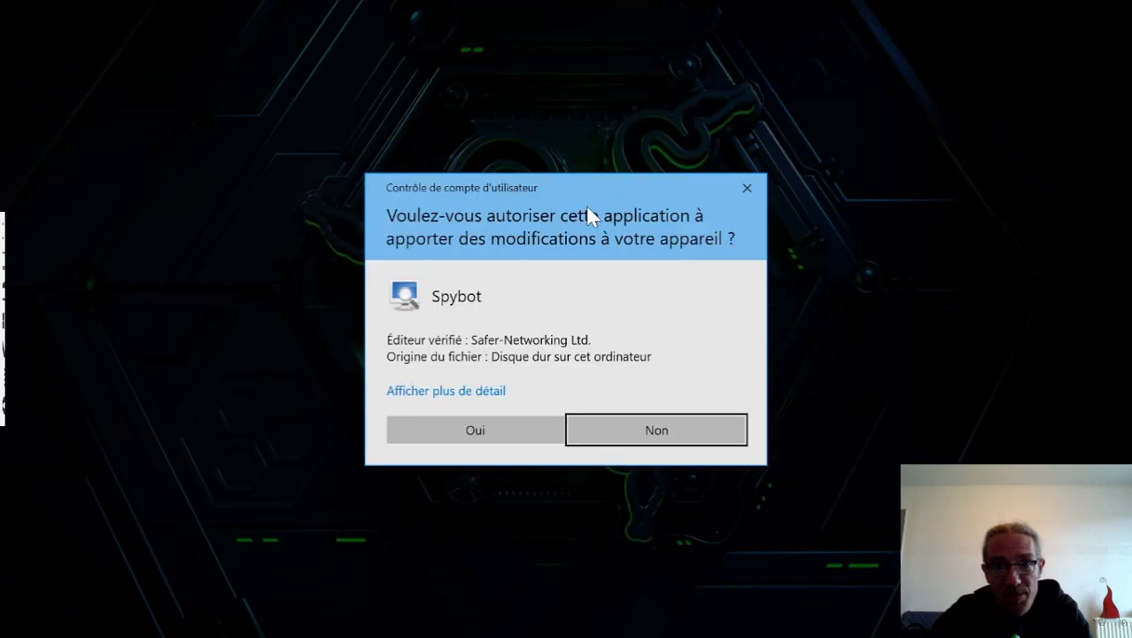
pyautogui.click(483, 437)
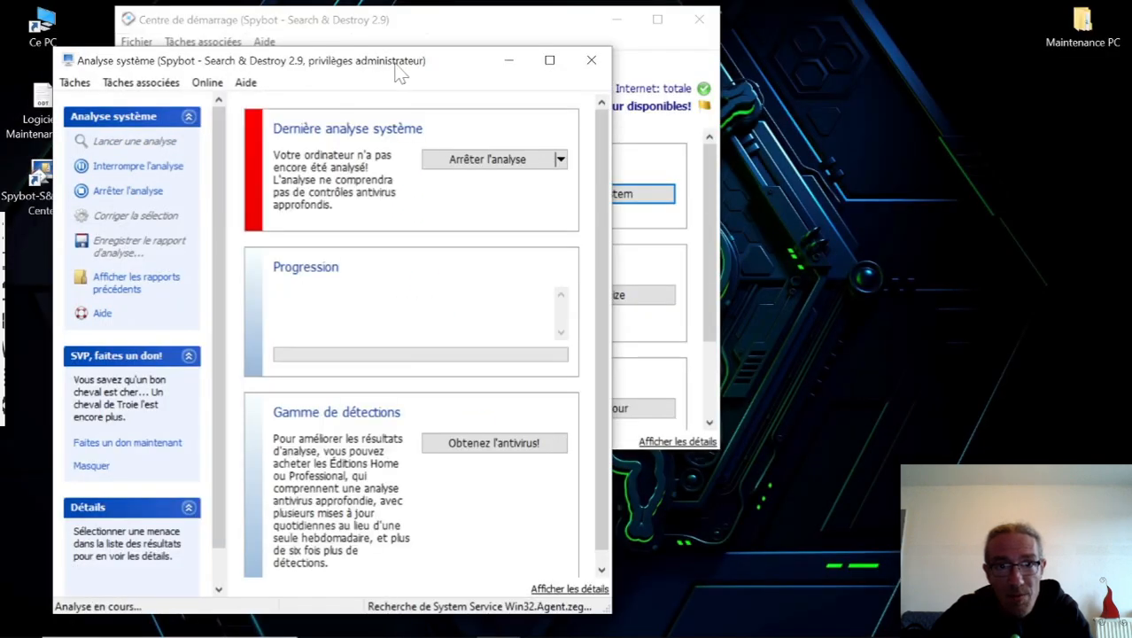
pyautogui.moveTo(389, 67)
pyautogui.mouseDown()
pyautogui.moveTo(622, 85)
pyautogui.moveTo(687, 73)
pyautogui.moveTo(699, 34)
pyautogui.moveTo(645, 46)
pyautogui.moveTo(682, 37)
pyautogui.mouseUp()
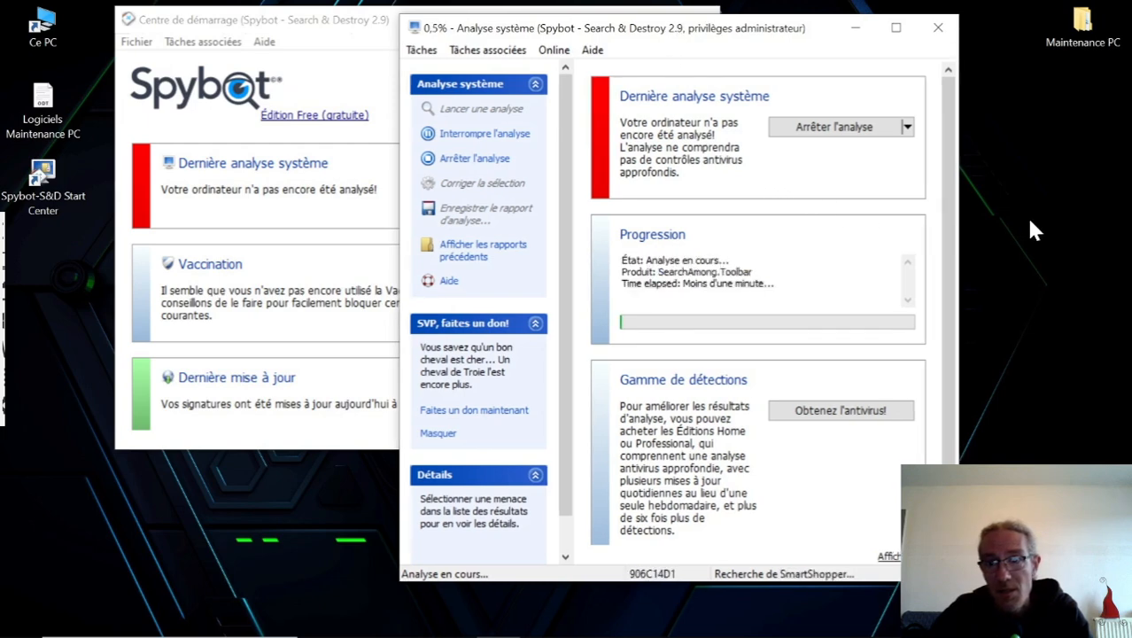
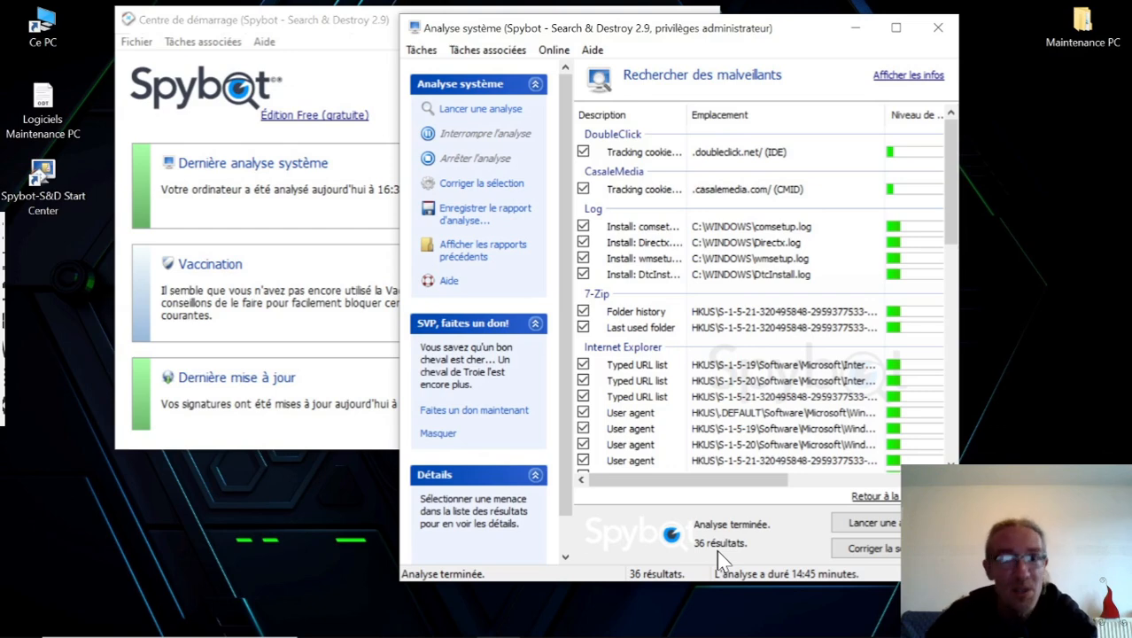
# Fix all the checked Spybot scan results, and close the system scan window and the Start Center.
pyautogui.click(888, 554)
pyautogui.click(886, 550)
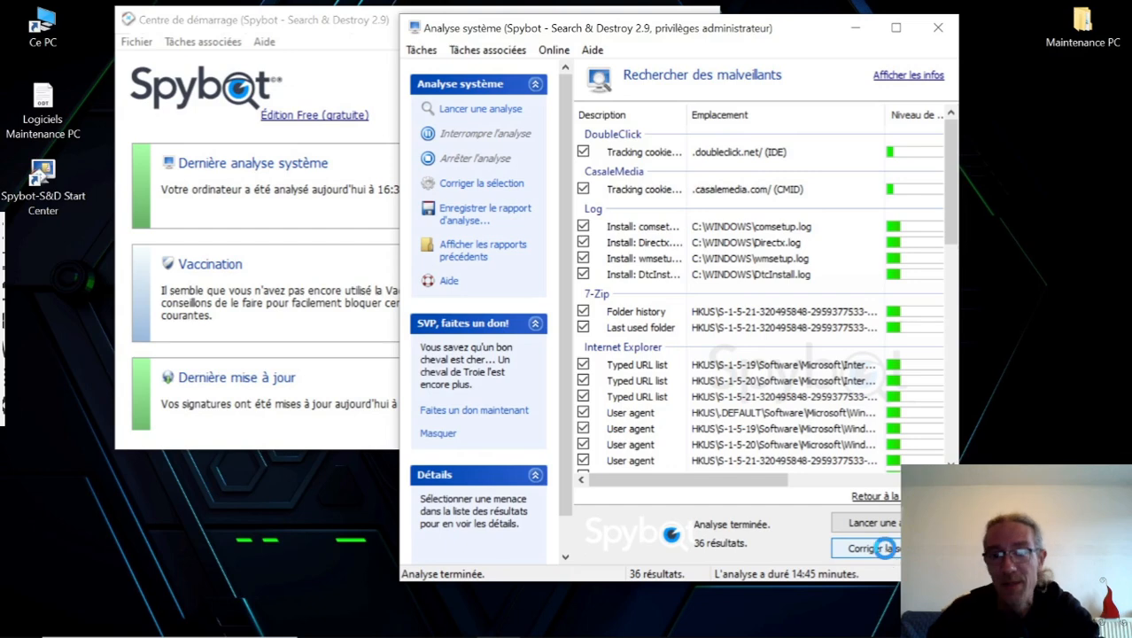
pyautogui.click(887, 553)
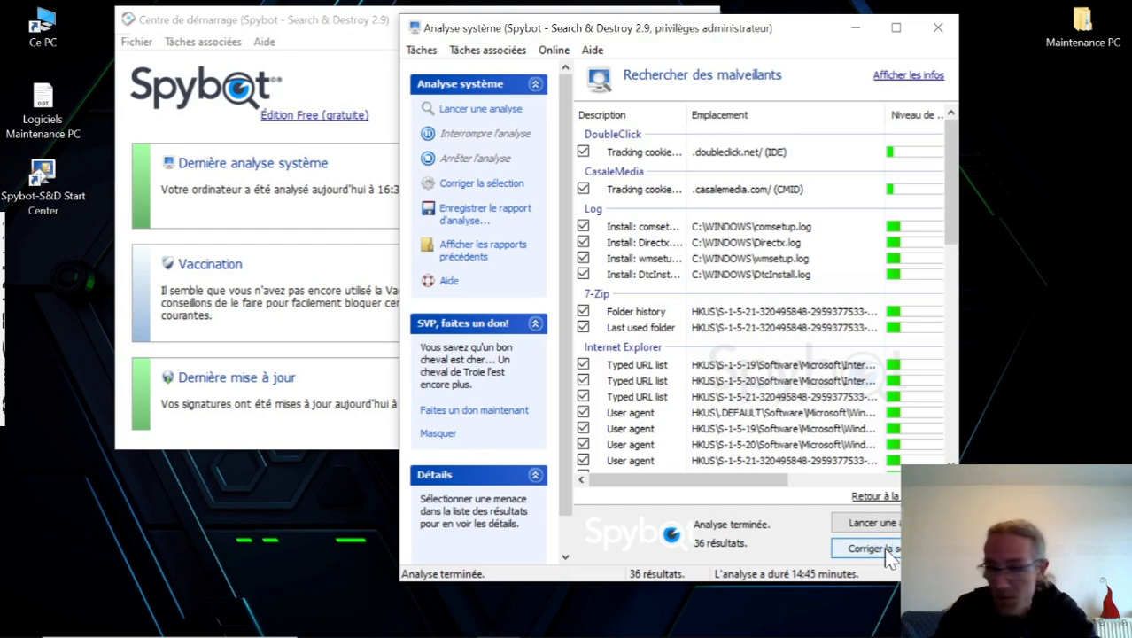
pyautogui.click(888, 550)
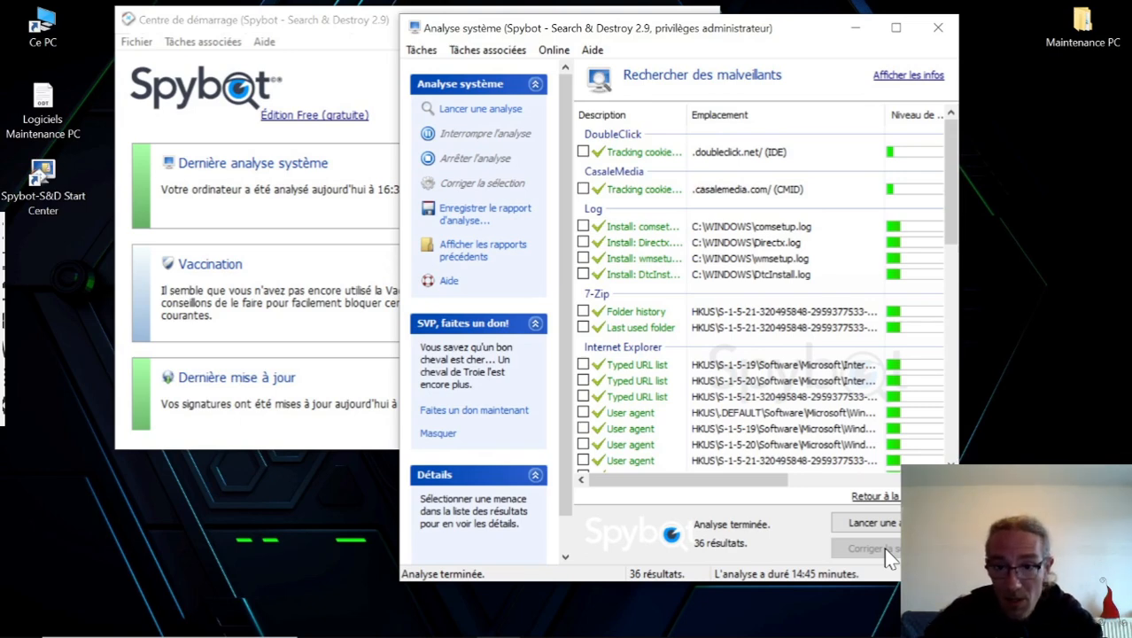
pyautogui.click(937, 30)
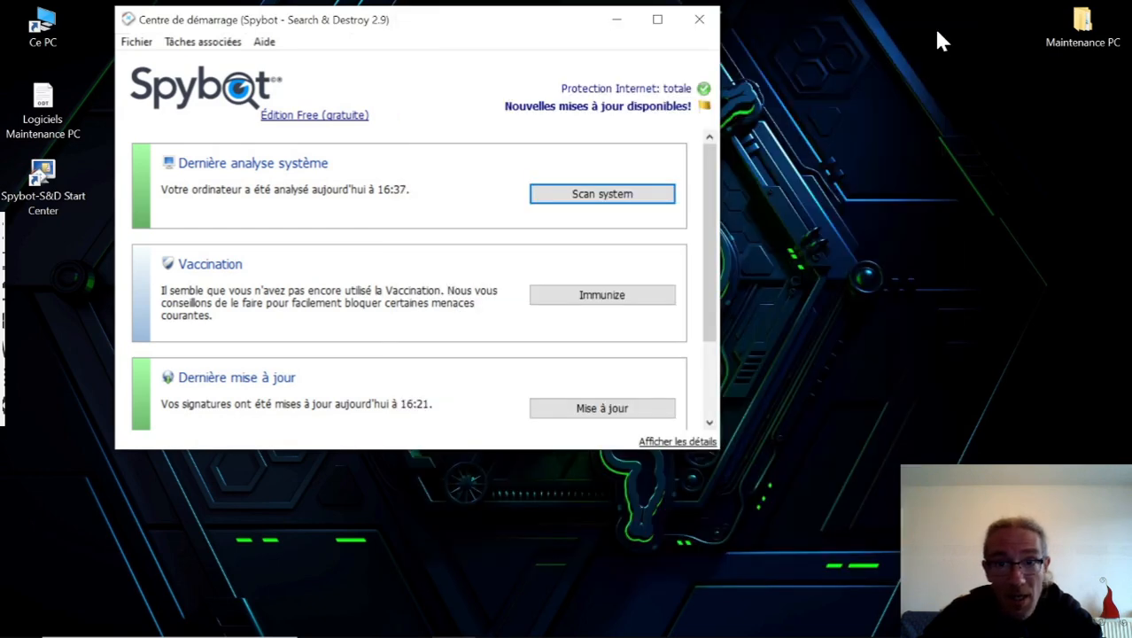
pyautogui.click(706, 26)
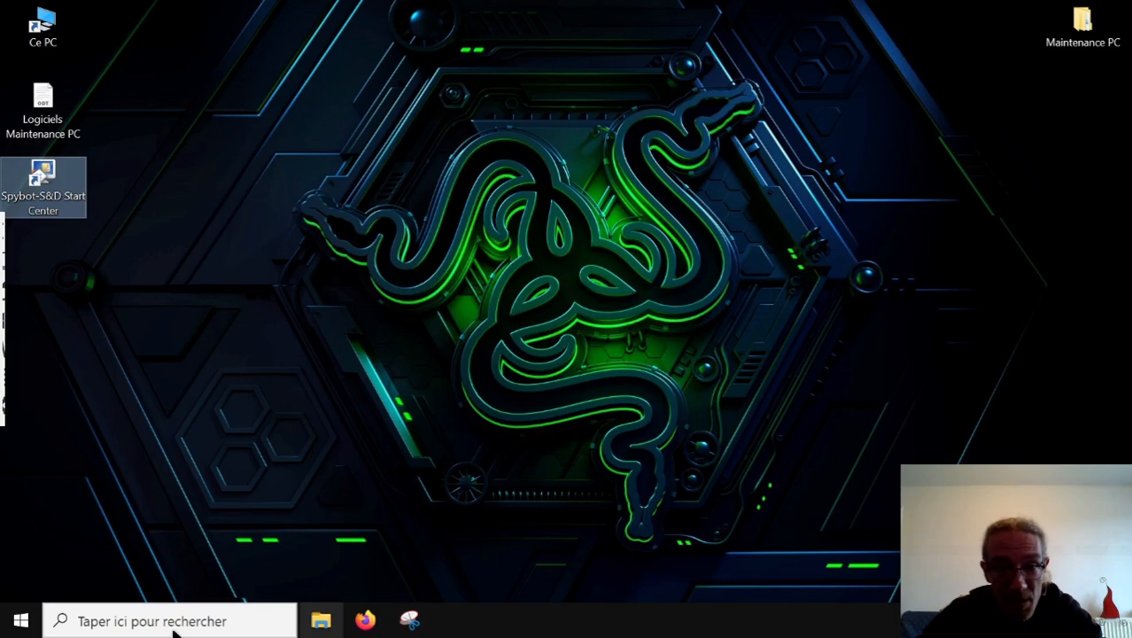
# Open the Windows settings for adding or removing programs and filter the application list by "spy".
pyautogui.click(21, 621)
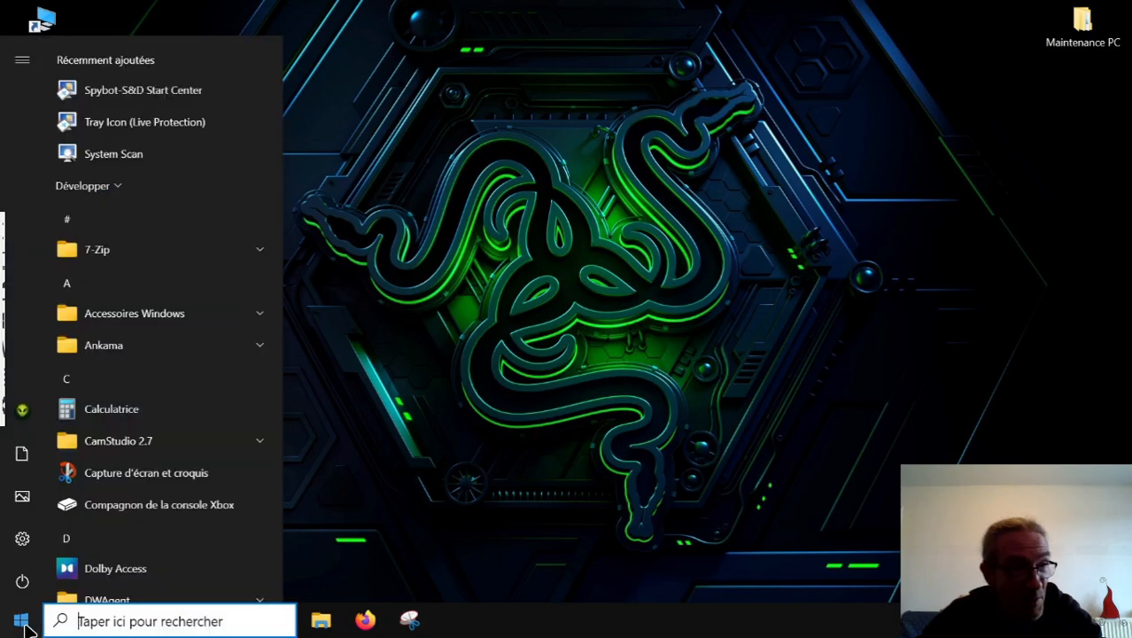
pyautogui.write('progr')
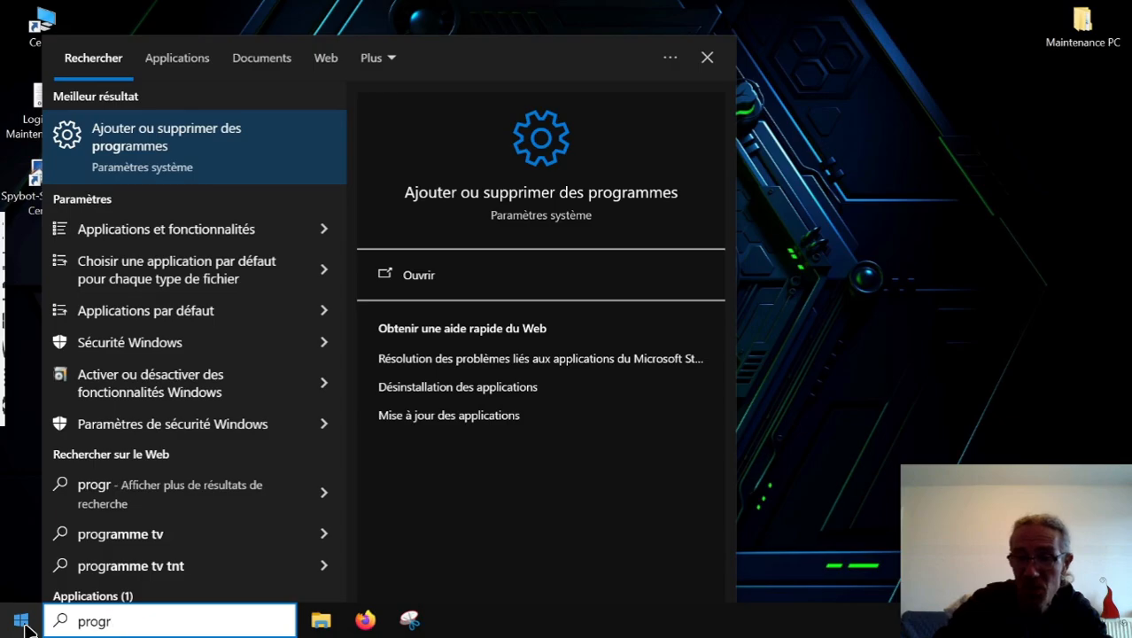
pyautogui.press('Return')
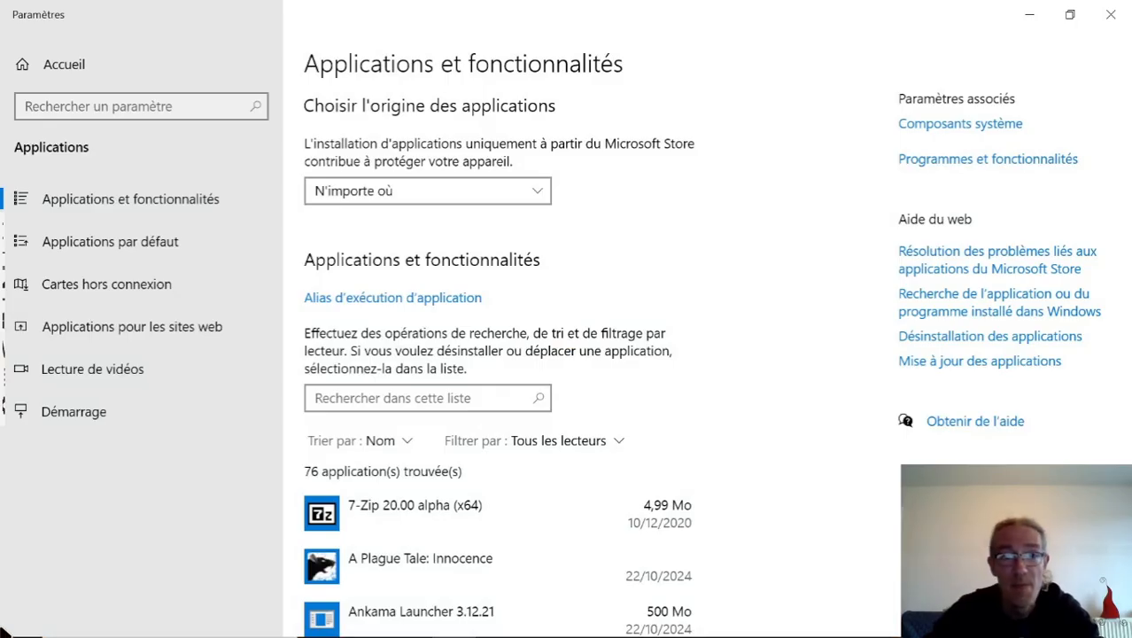
pyautogui.moveTo(26, 629)
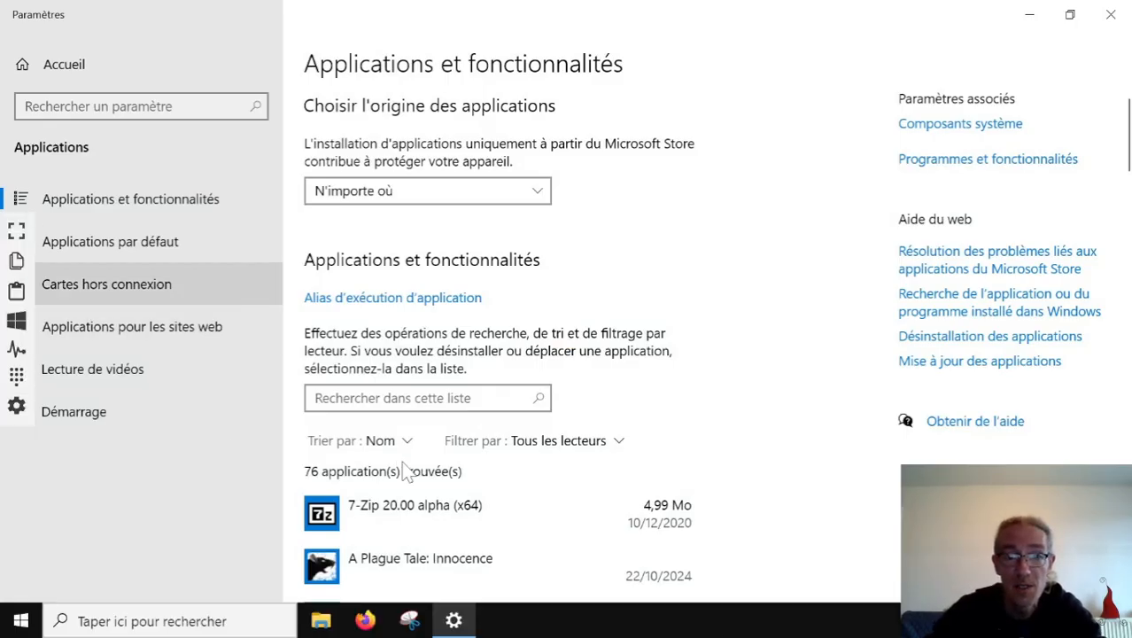
pyautogui.click(395, 397)
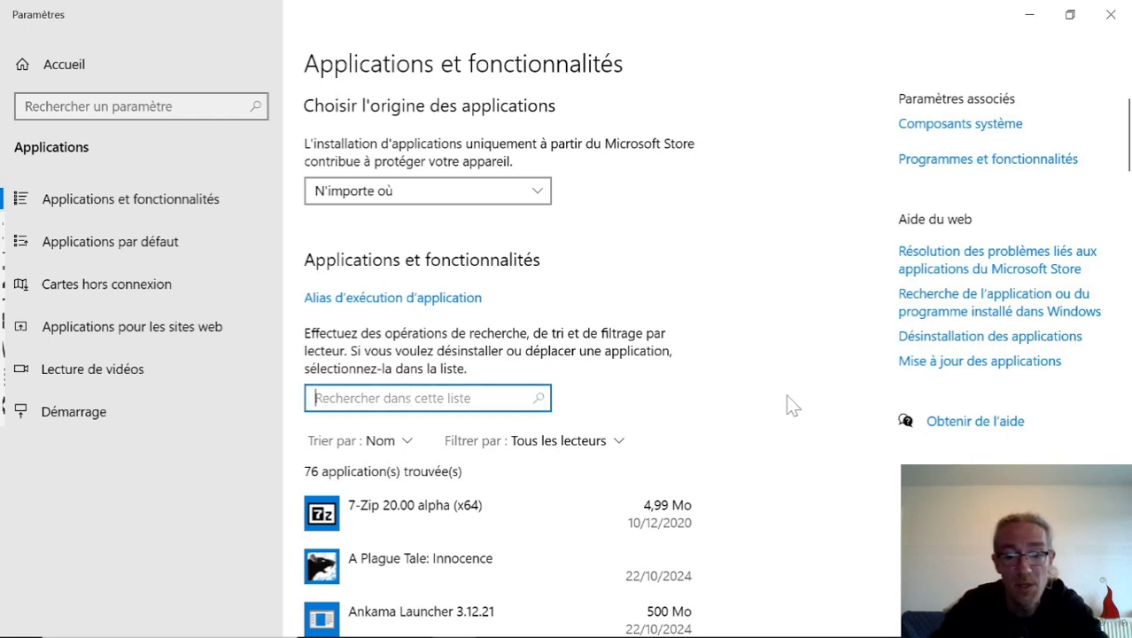
pyautogui.write('spy')
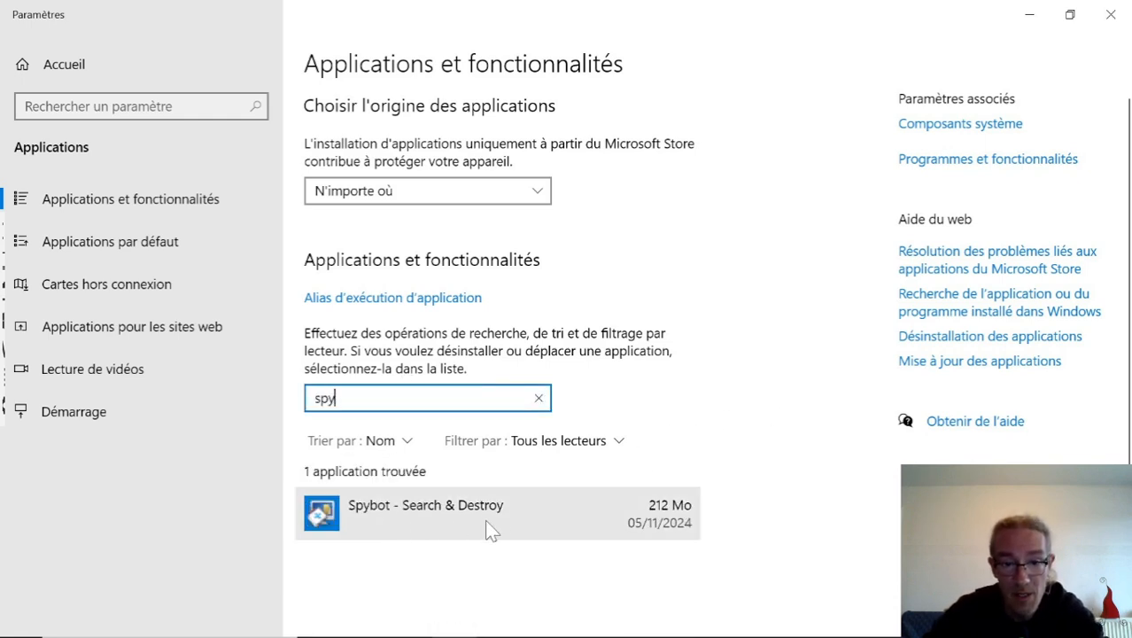
# Uninstall Spybot - Search & Destroy completely, authorizing the changes to the device, and restart the computer immediately to finish removal.
pyautogui.click(513, 522)
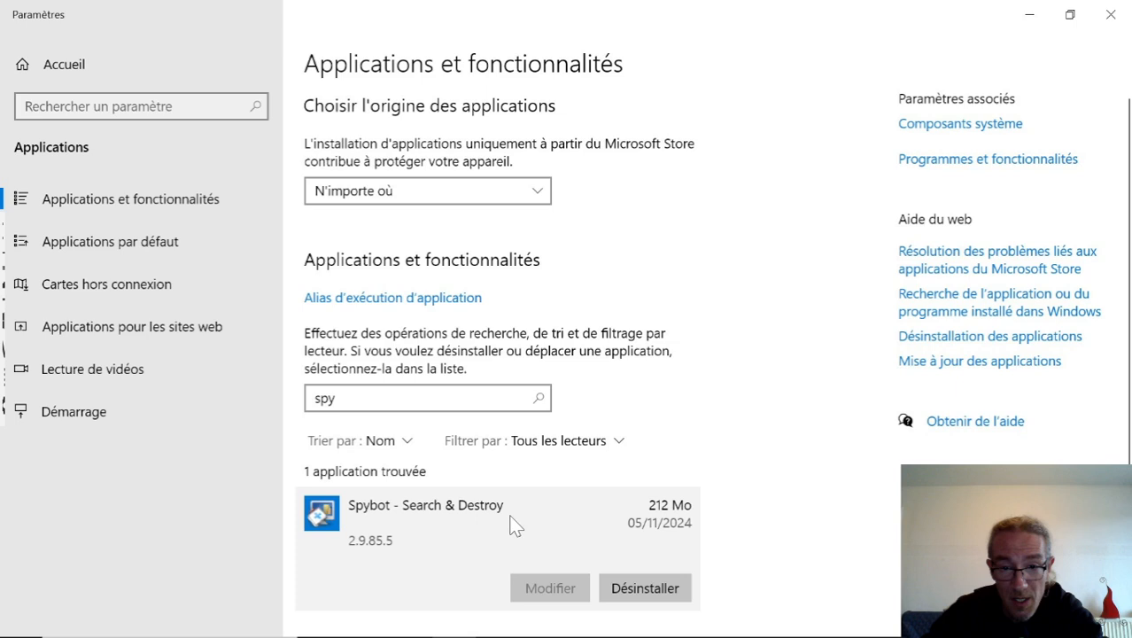
pyautogui.click(642, 591)
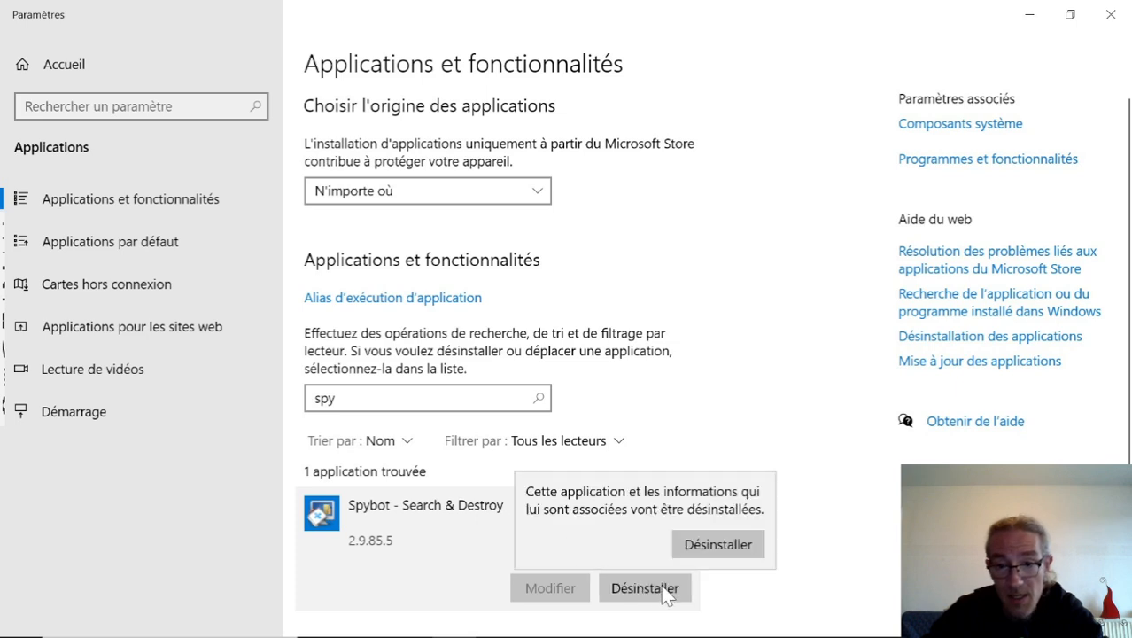
pyautogui.click(731, 542)
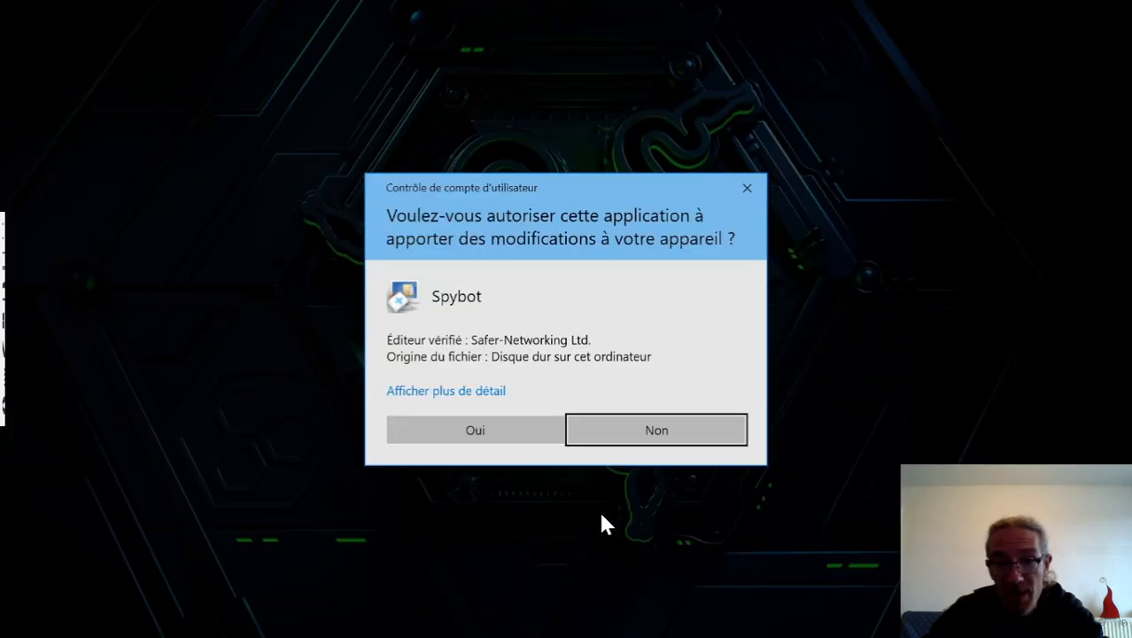
pyautogui.click(501, 423)
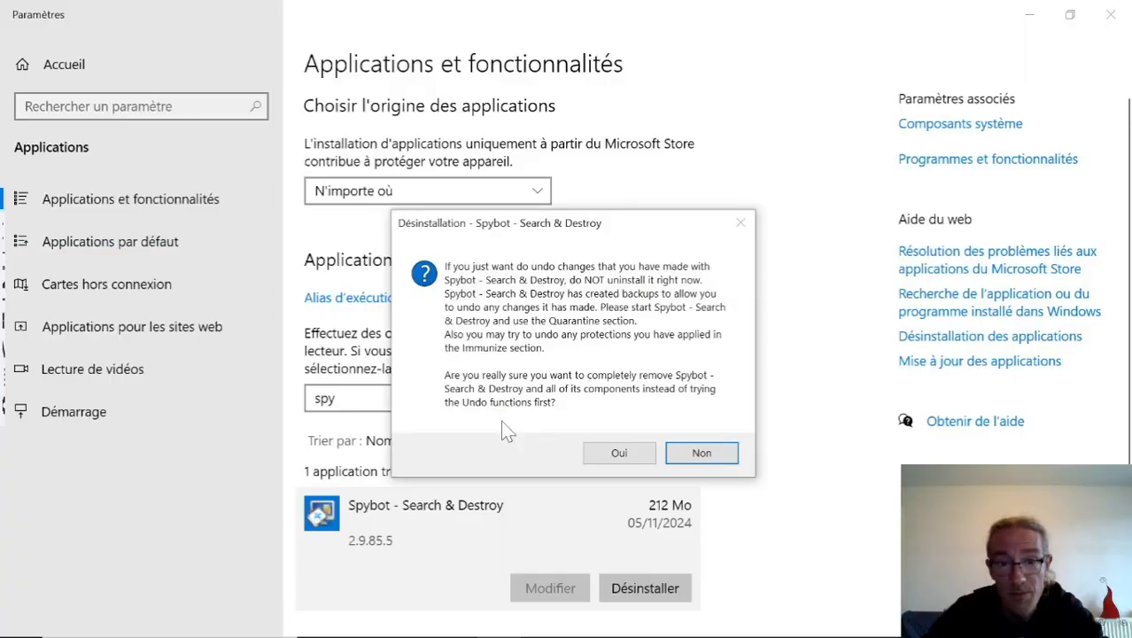
pyautogui.click(617, 448)
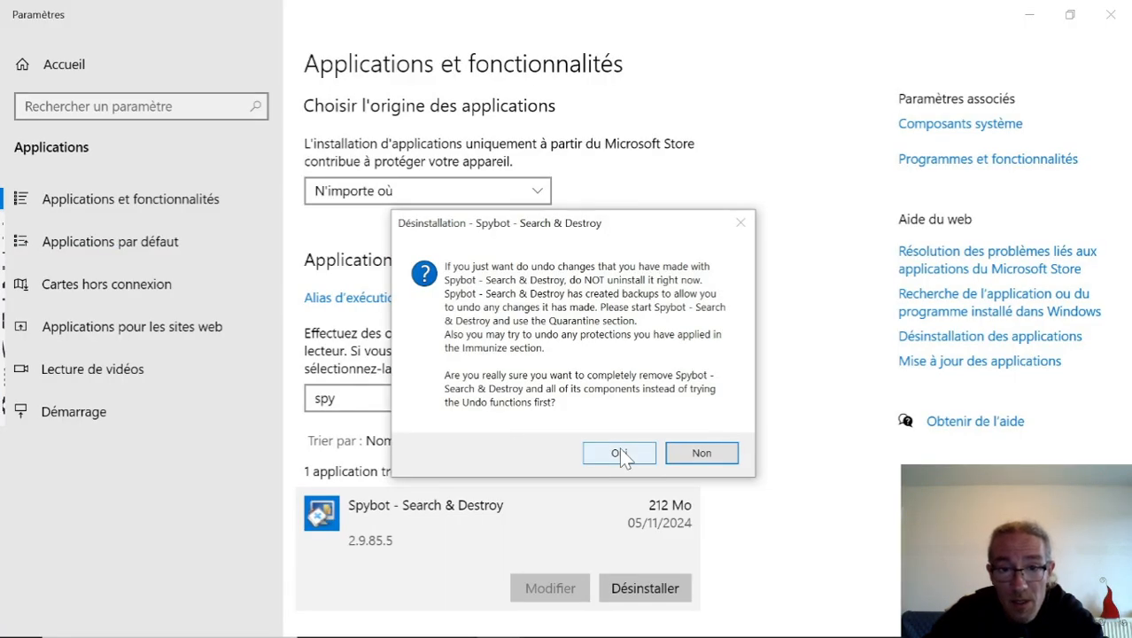
pyautogui.click(620, 450)
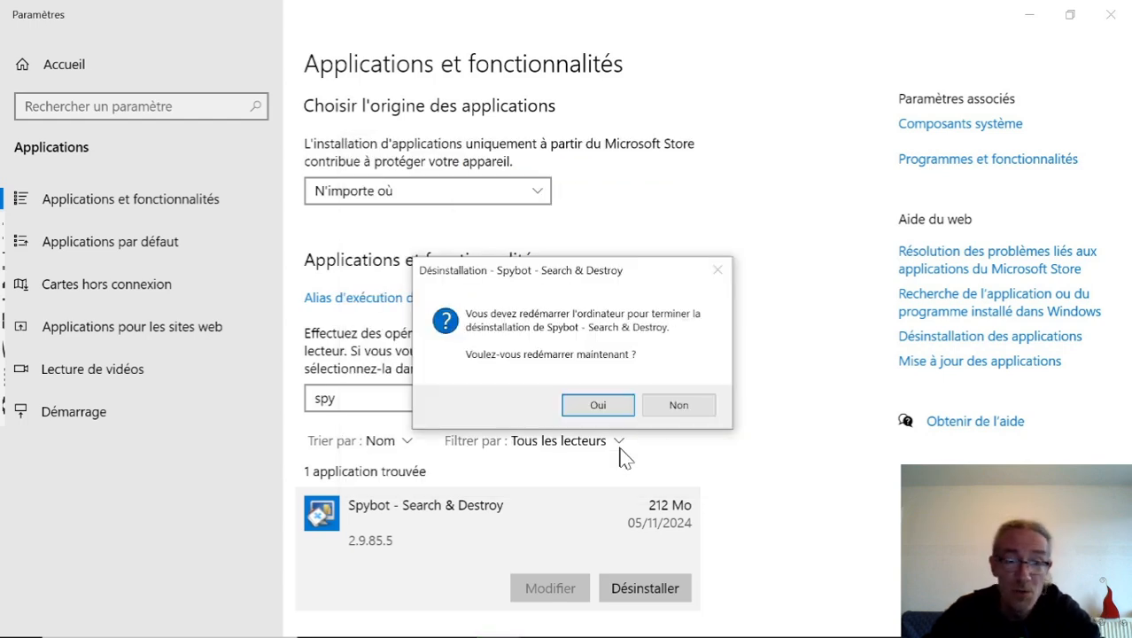
pyautogui.click(597, 405)
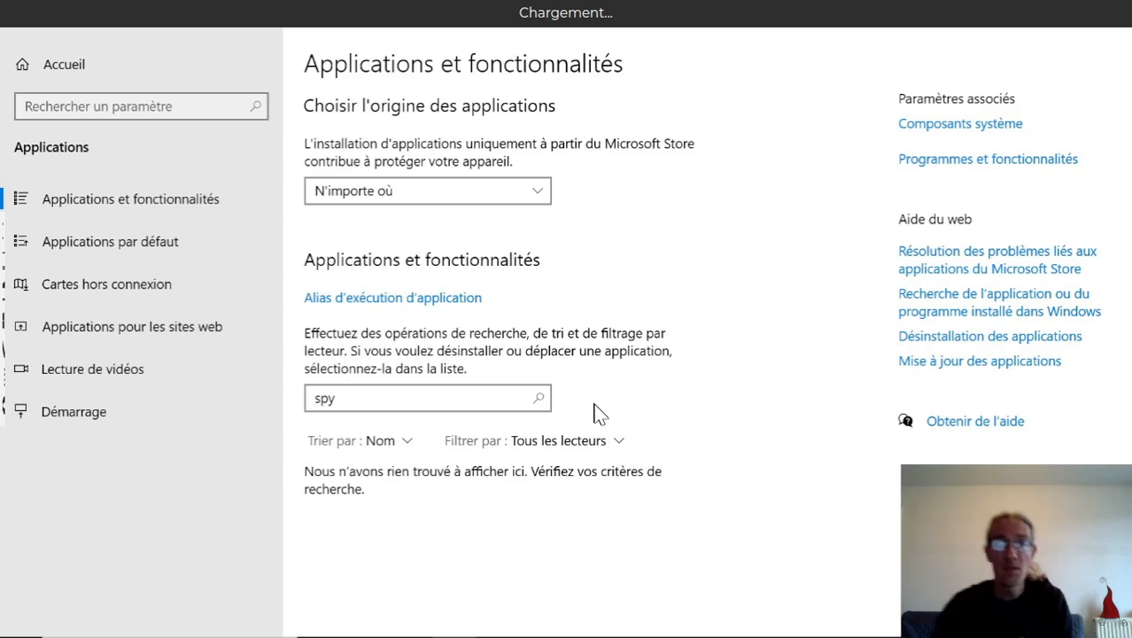
# Return to the local browser, dismiss the expired session, refresh the agents, and reopen the Razer W screen in full-screen mode.
pyautogui.hotkey('alt', 'Tab')
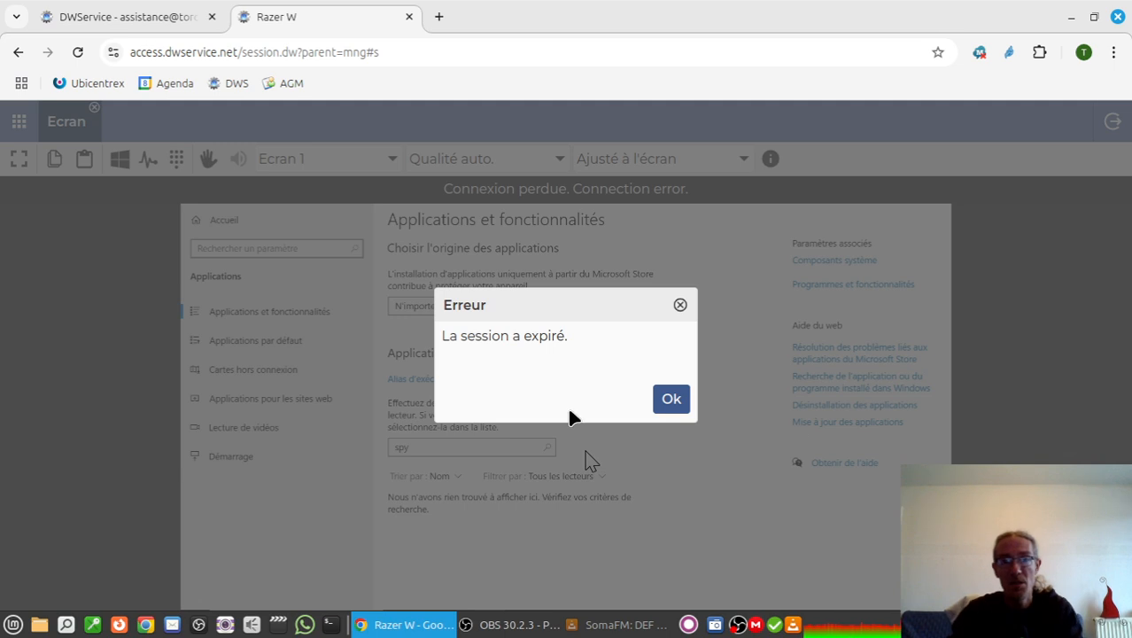
pyautogui.click(671, 401)
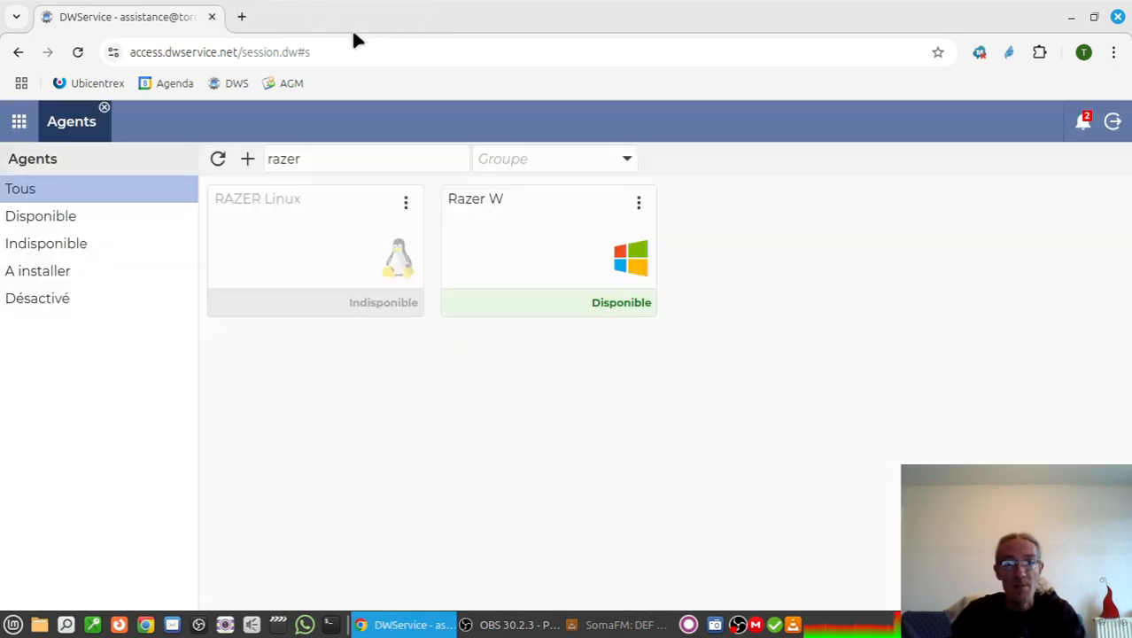
pyautogui.click(218, 160)
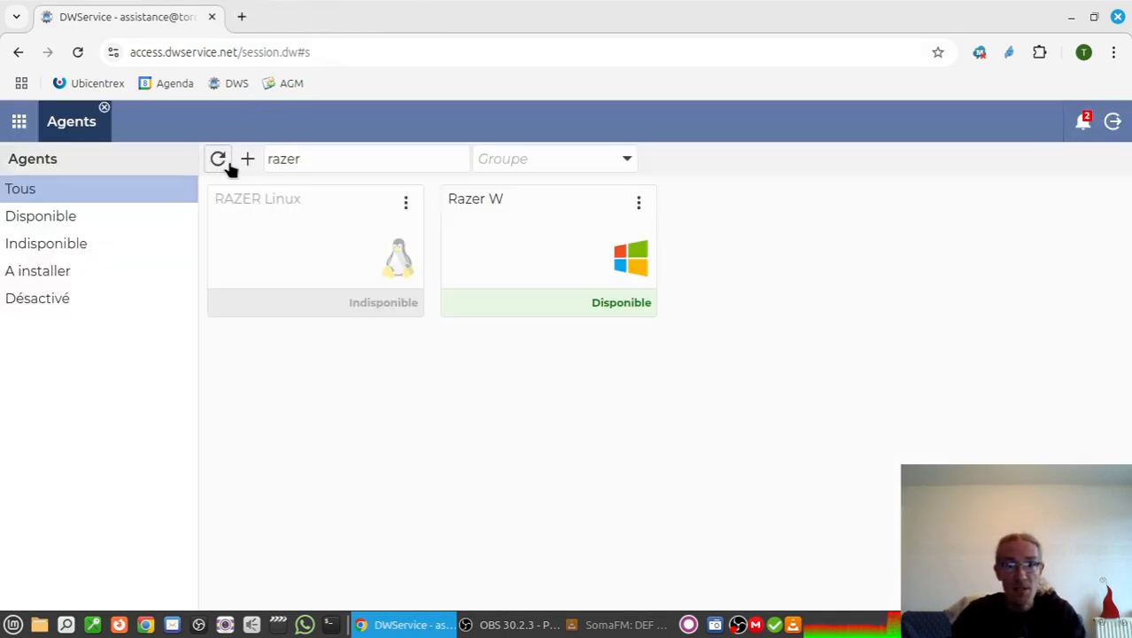
pyautogui.click(568, 243)
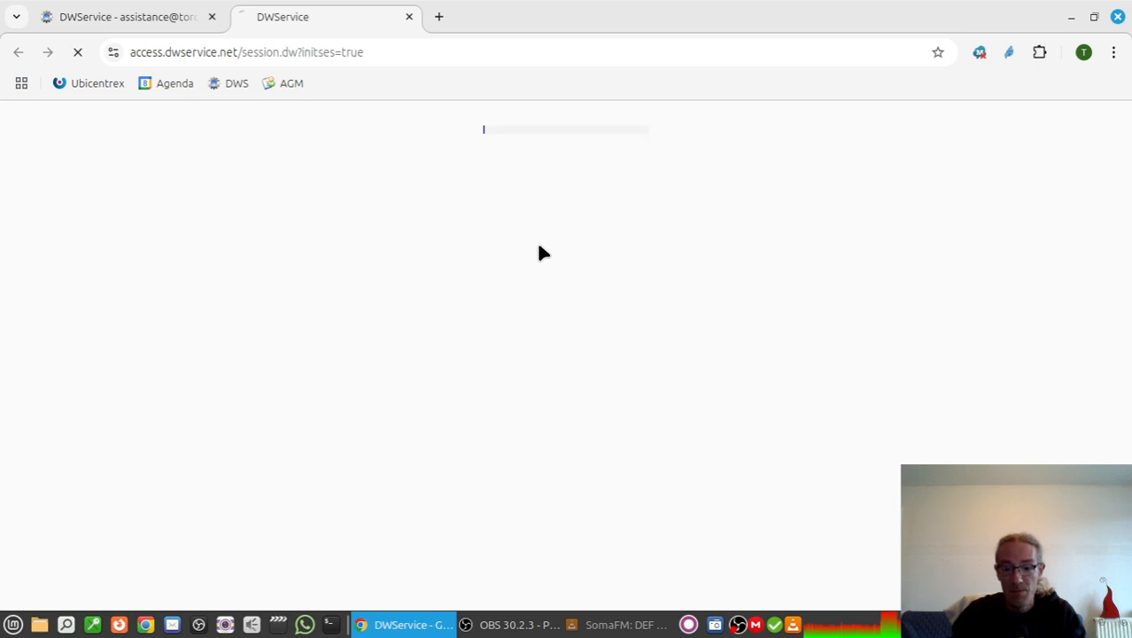
pyautogui.click(306, 362)
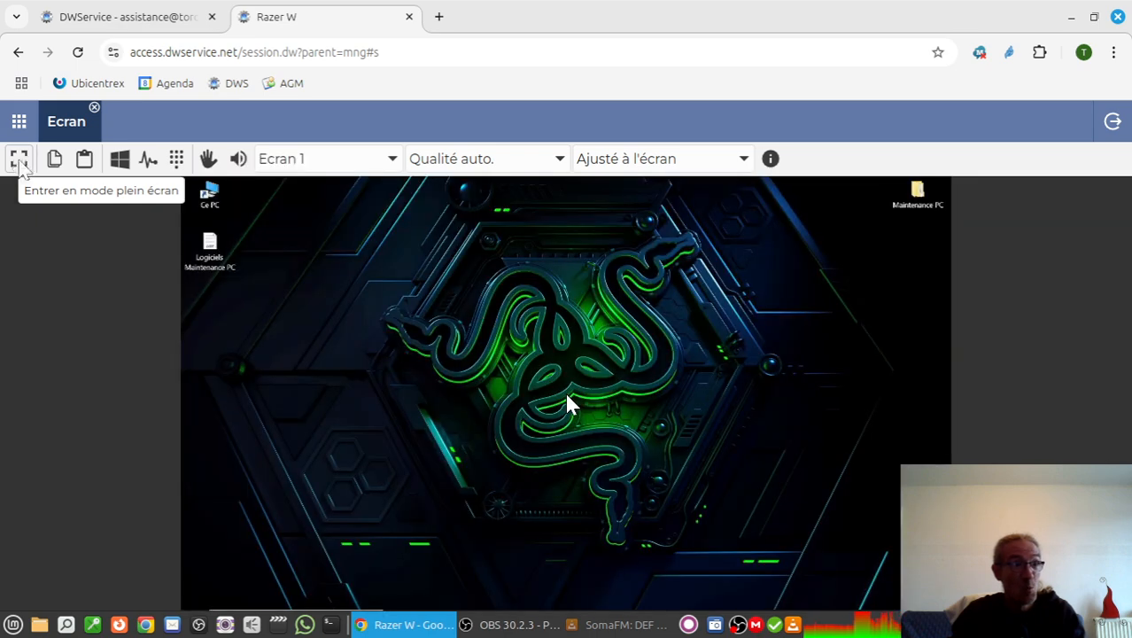
pyautogui.click(20, 161)
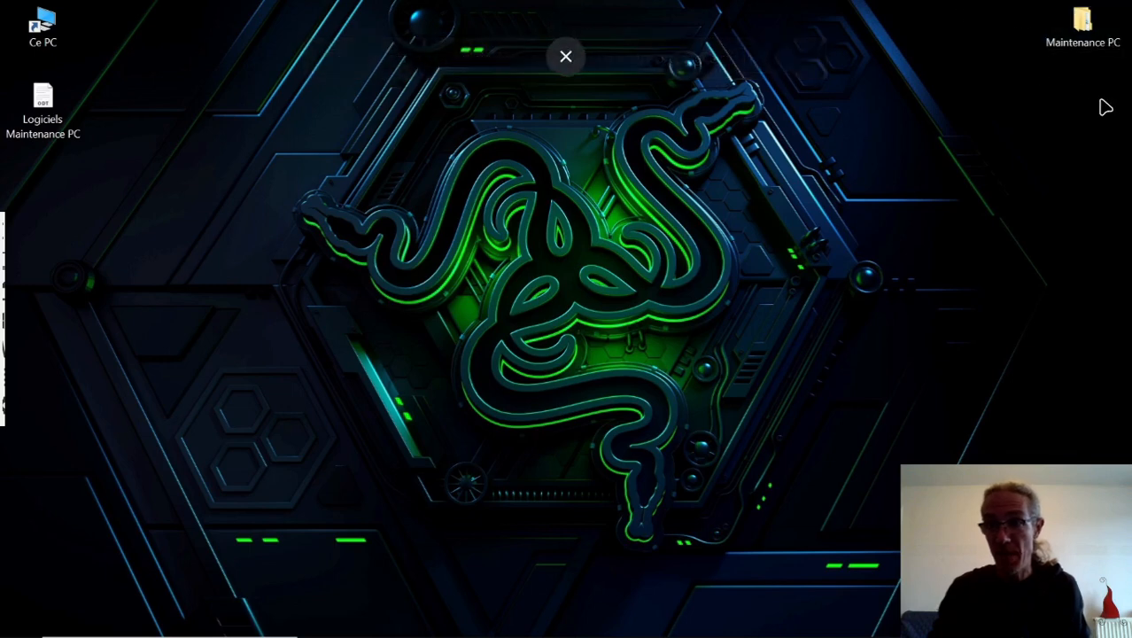
# Run the "04 - gusetup" installer from the Logiciels folder in Maintenance PC, authorize it, and close the folder window.
pyautogui.doubleClick(1082, 24)
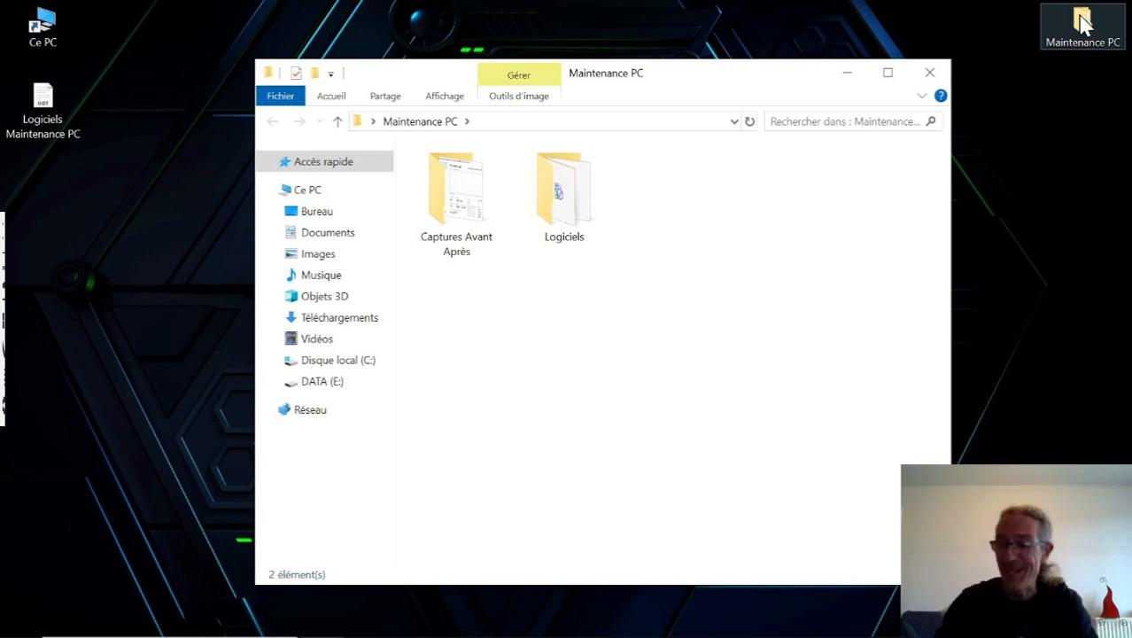
pyautogui.click(577, 209)
pyautogui.doubleClick(577, 209)
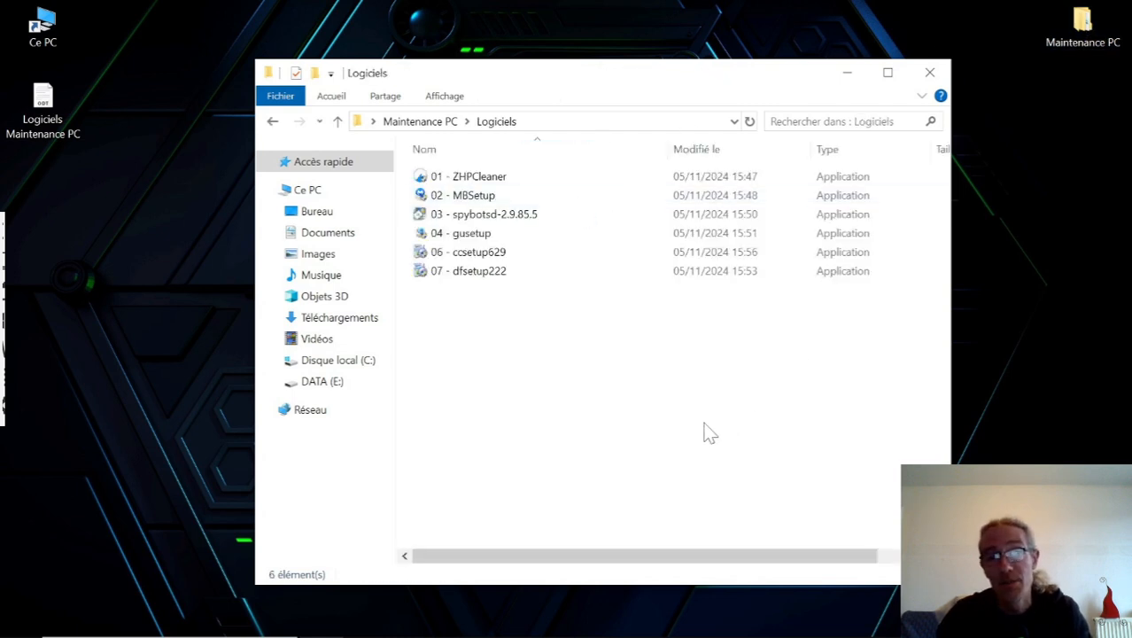
pyautogui.click(479, 233)
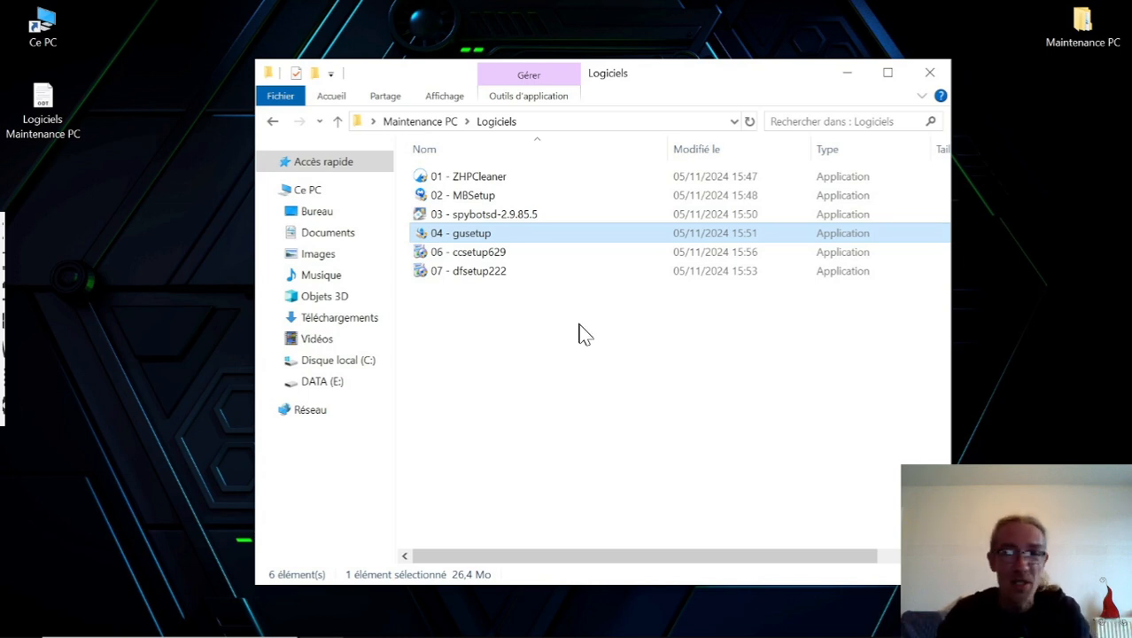
pyautogui.doubleClick(477, 235)
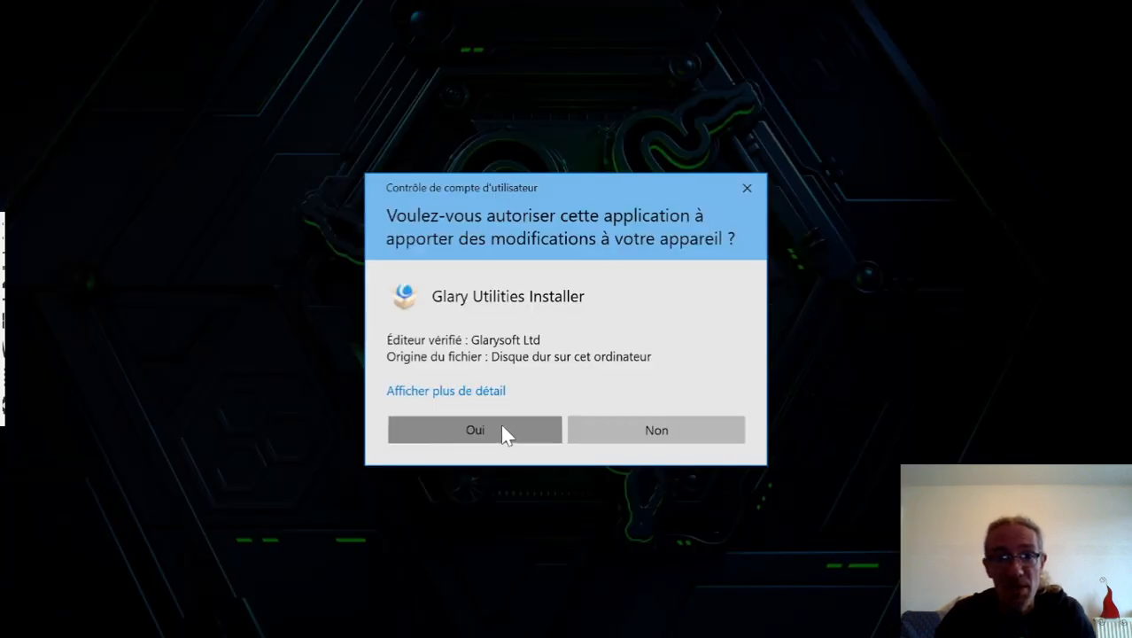
pyautogui.click(501, 426)
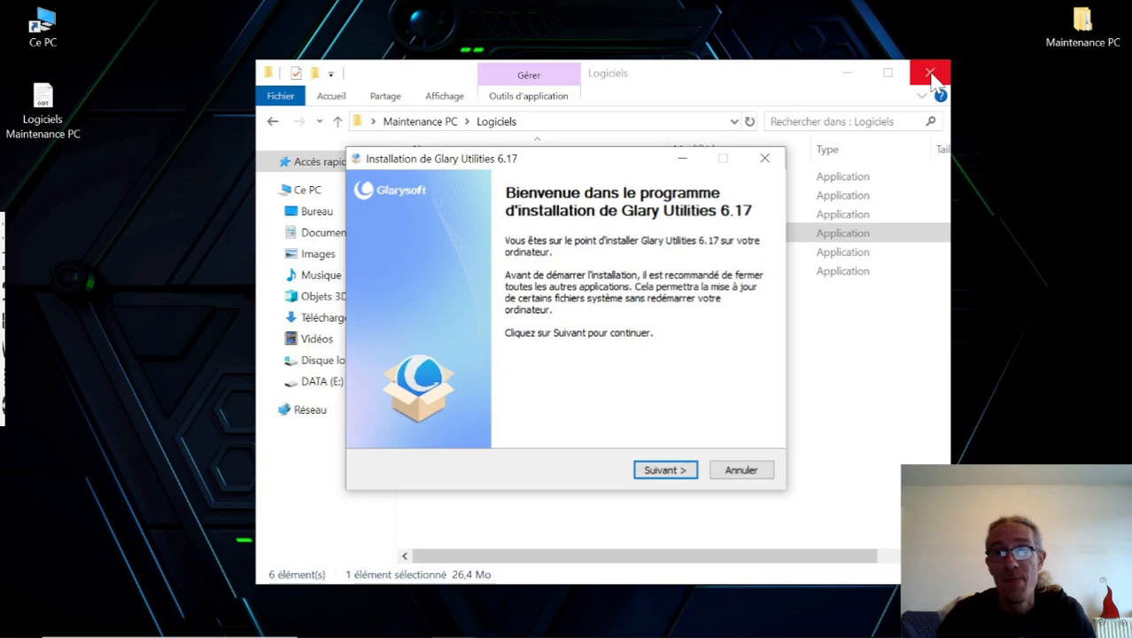
pyautogui.click(935, 79)
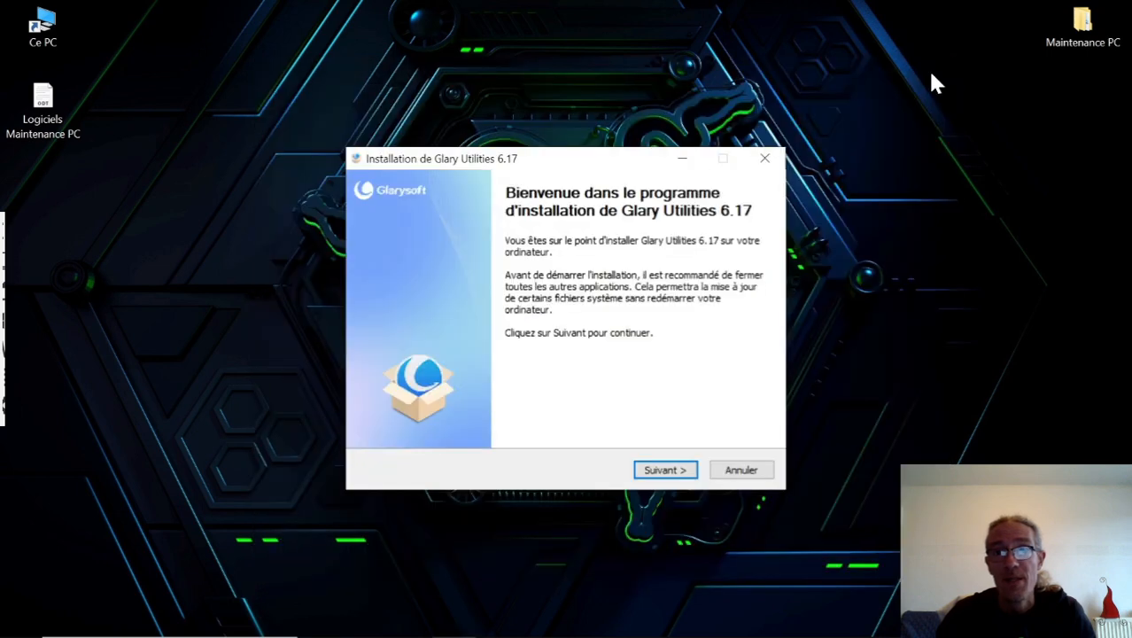
# Install Glary Utilities 6.17 in the default folder, accepting the licence, skip the release notes, launch it, and decline the professional edition offer.
pyautogui.click(665, 472)
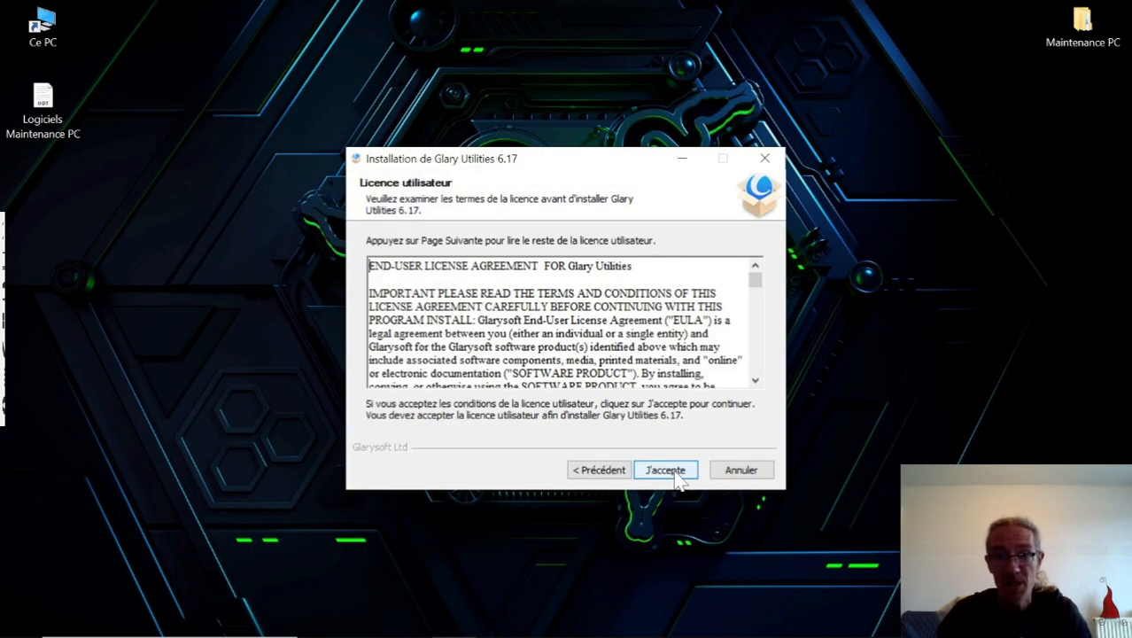
pyautogui.click(673, 476)
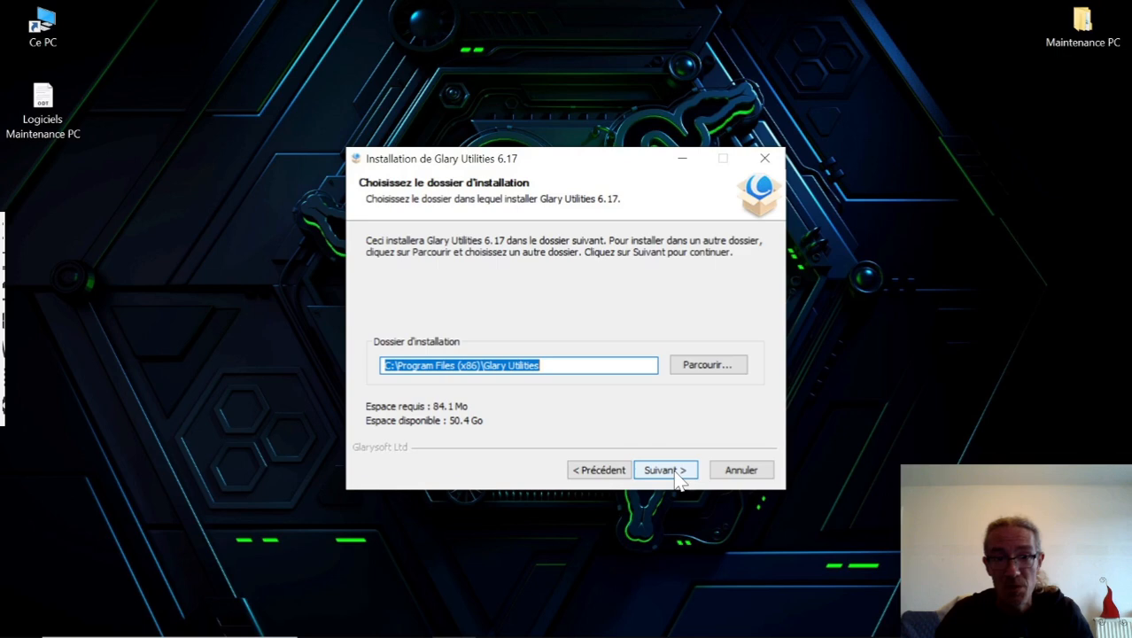
pyautogui.click(680, 478)
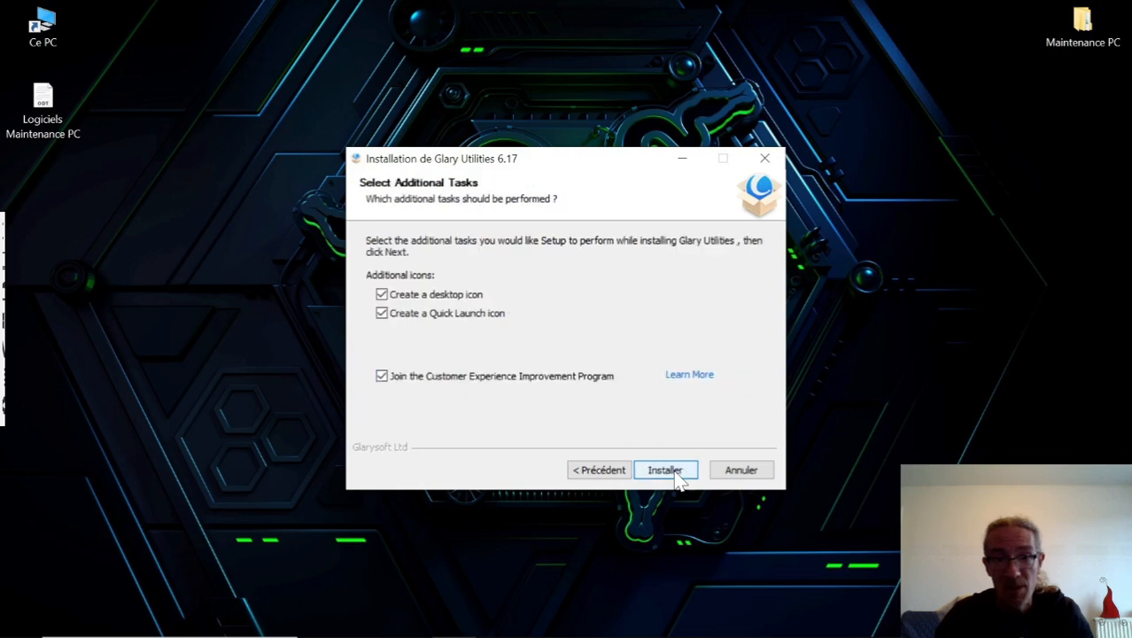
pyautogui.click(664, 470)
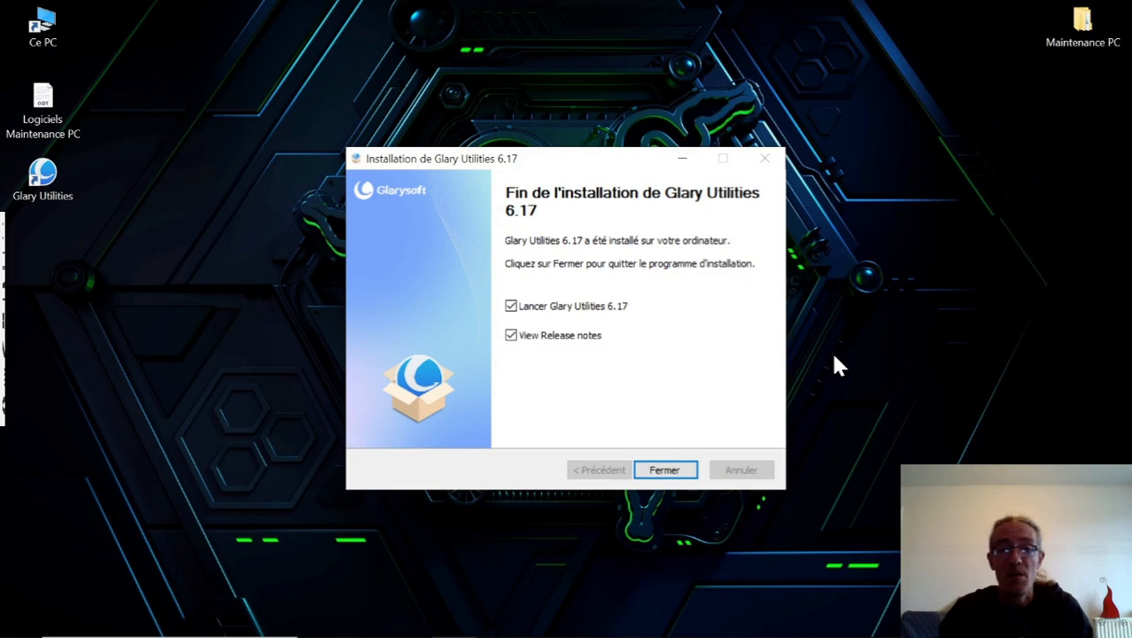
pyautogui.click(511, 336)
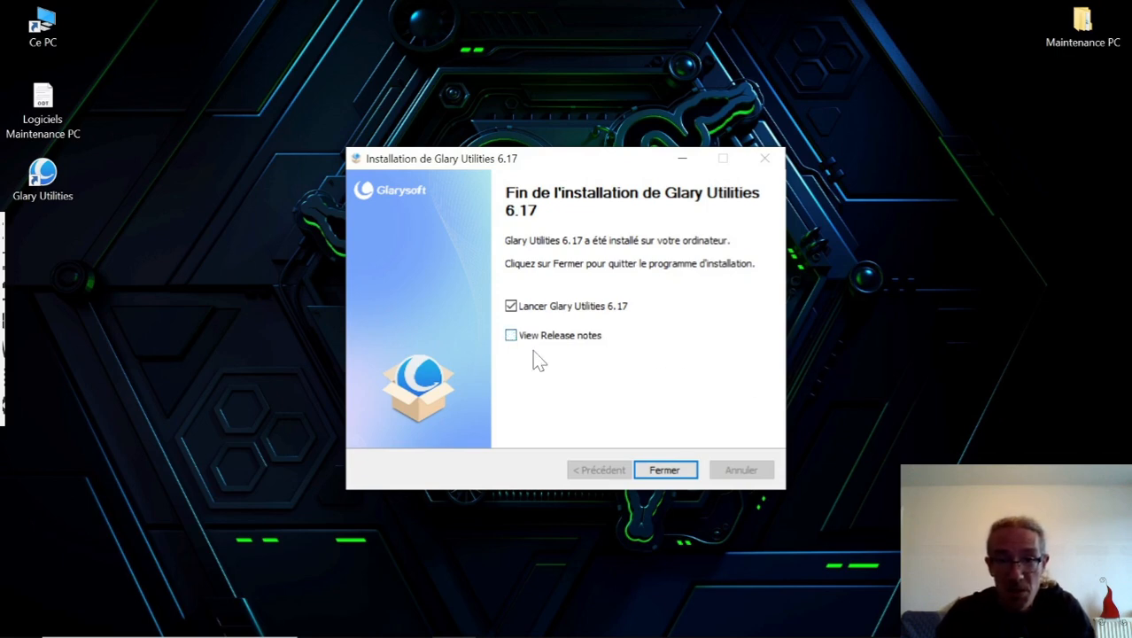
pyautogui.click(672, 474)
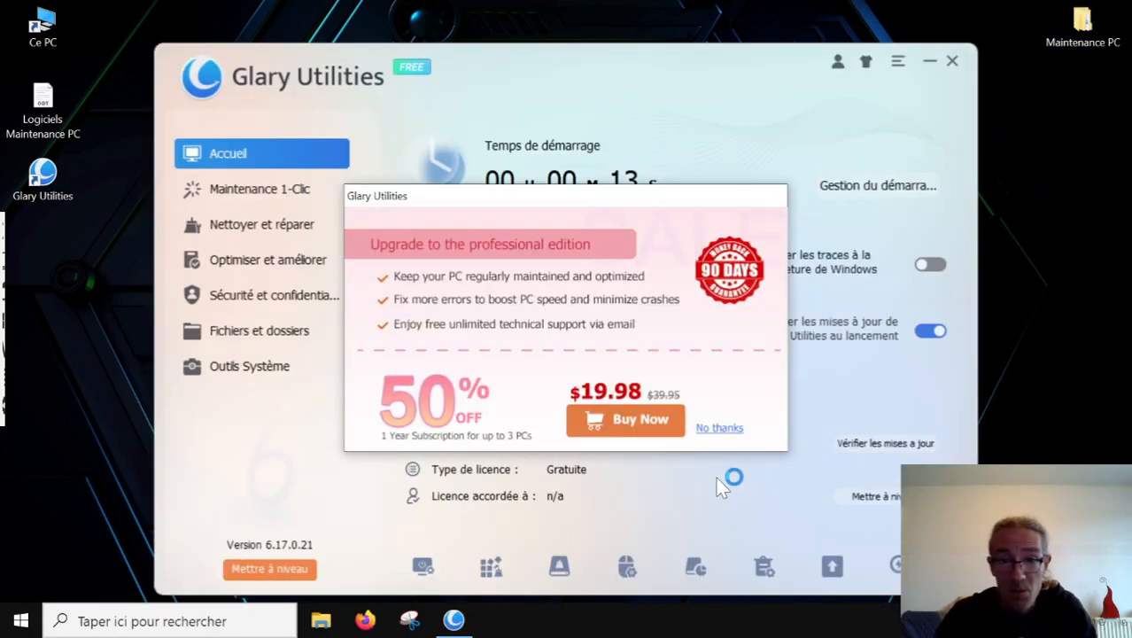
pyautogui.click(737, 427)
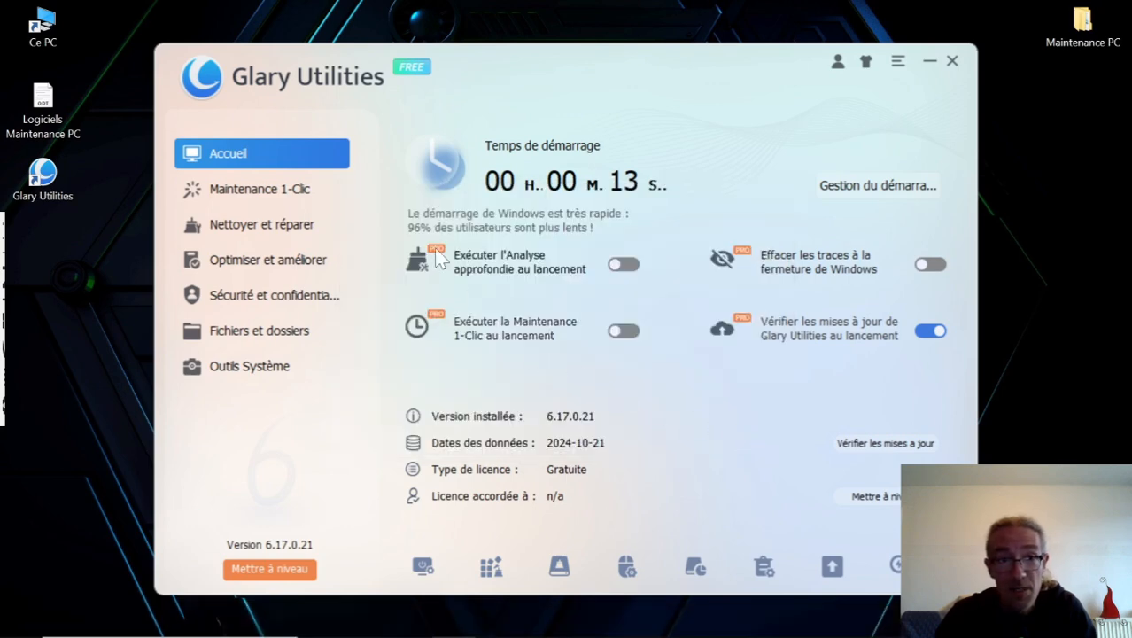
# Run Maintenance 1-Clic with Nettoyage des disques and Nettoyage des traces also enabled and automatic repair on, and close Glary Utilities when finished.
pyautogui.click(258, 200)
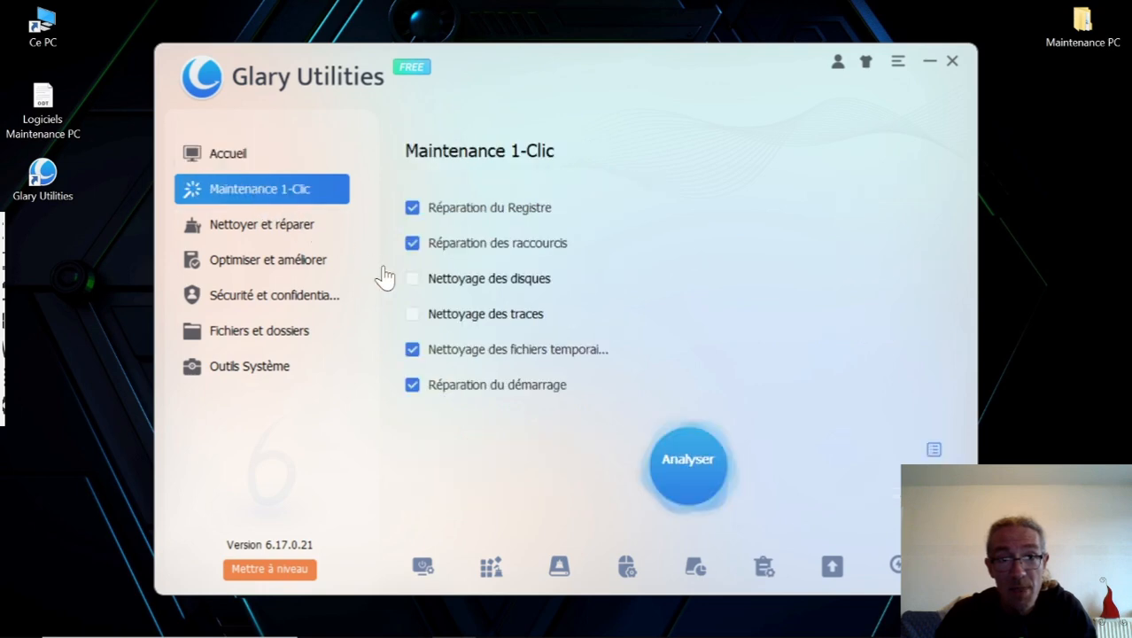
pyautogui.click(413, 283)
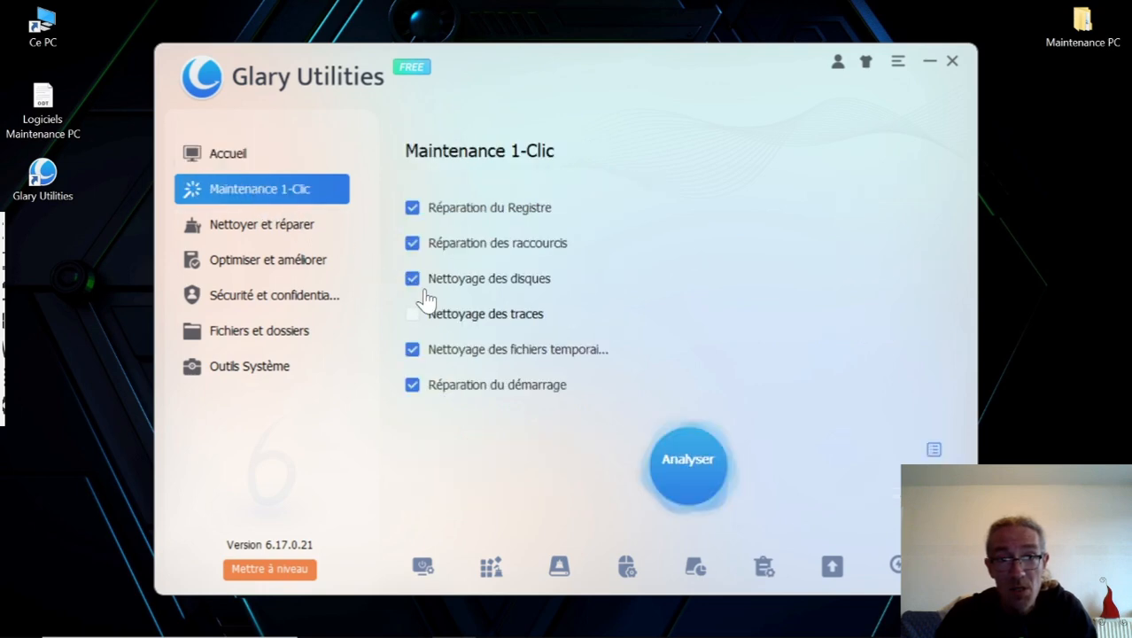
pyautogui.click(413, 315)
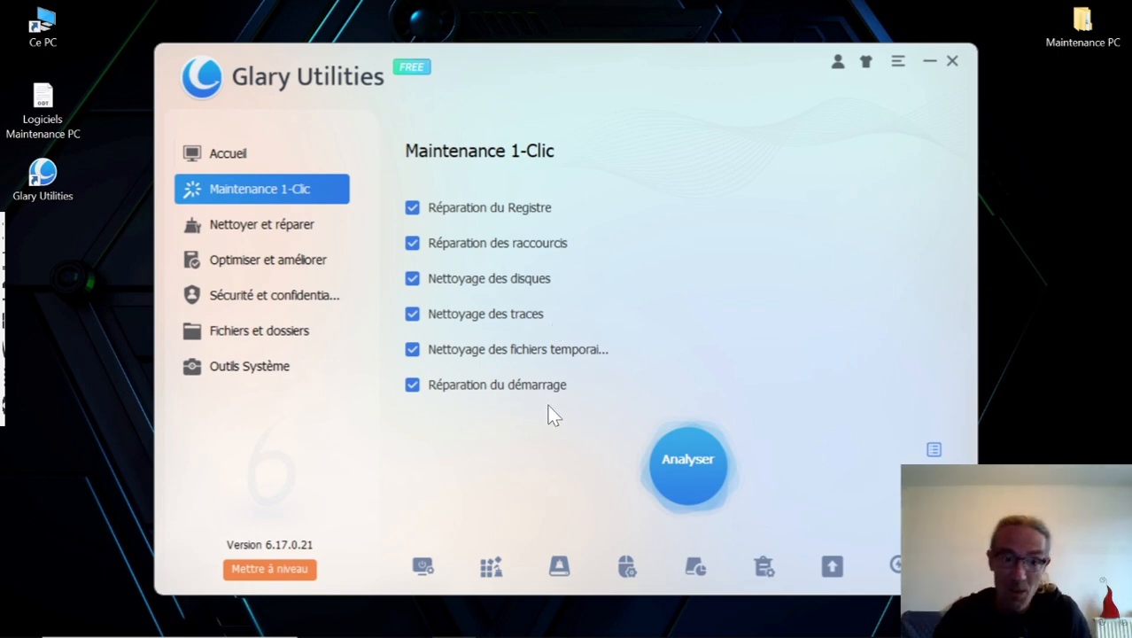
pyautogui.click(688, 467)
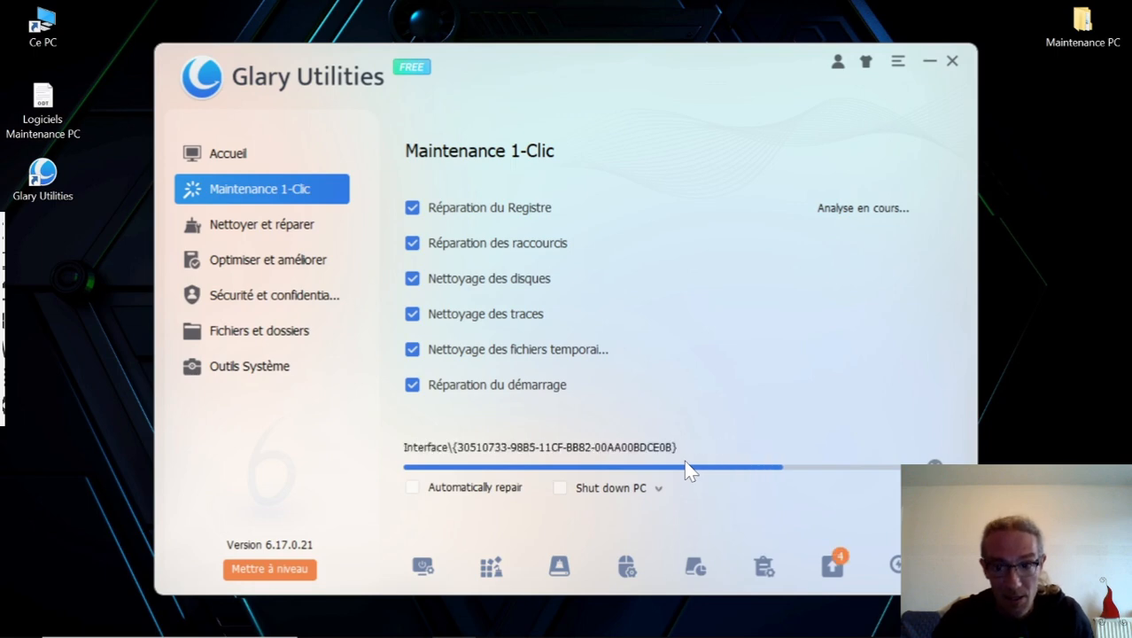
pyautogui.click(417, 491)
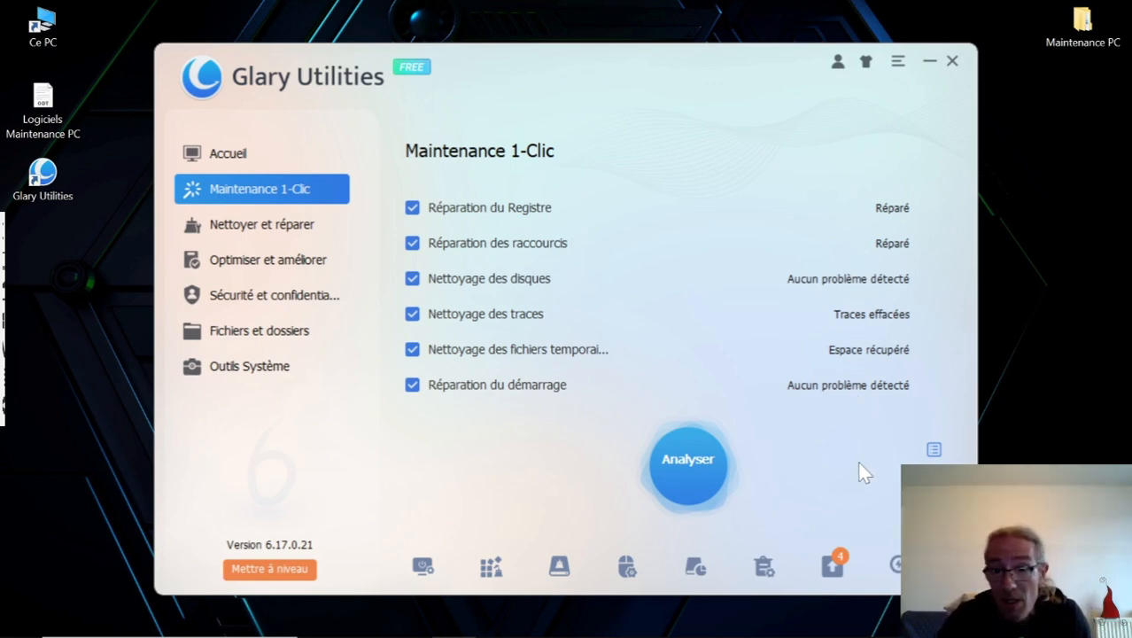
pyautogui.click(954, 62)
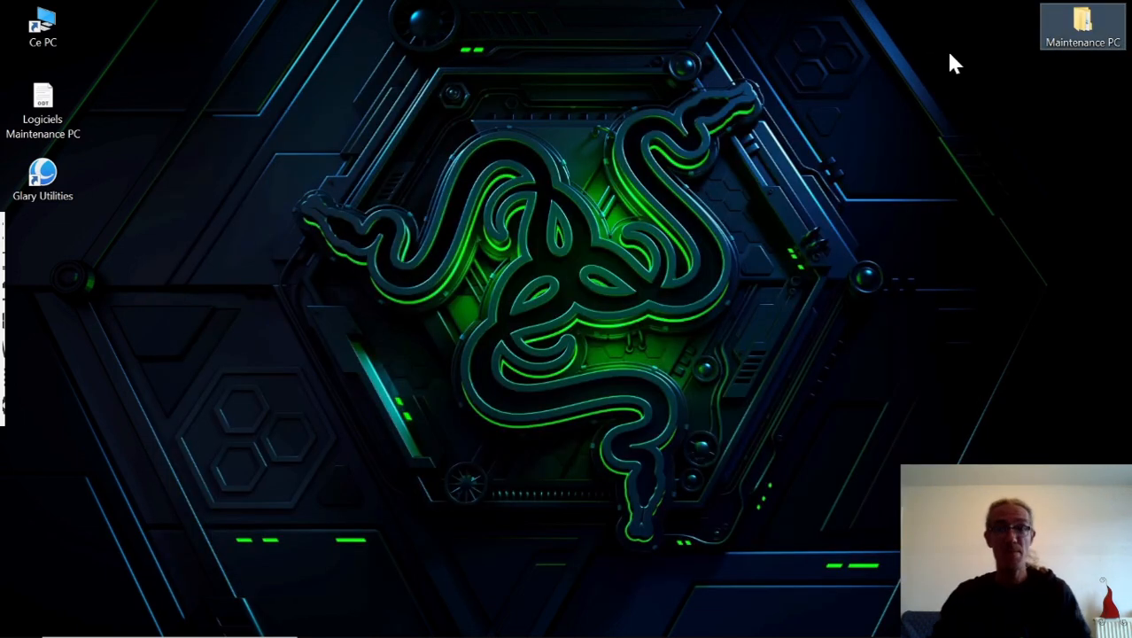
# Open the Windows settings for adding or removing programs and filter the application list by "glary".
pyautogui.moveTo(239, 631)
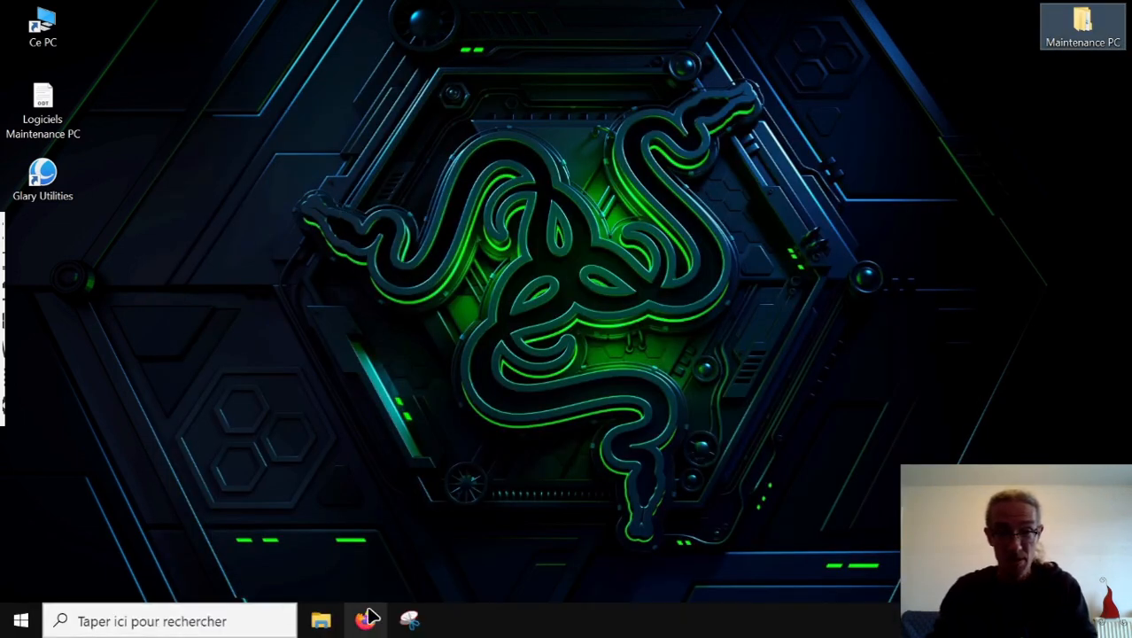
pyautogui.click(23, 624)
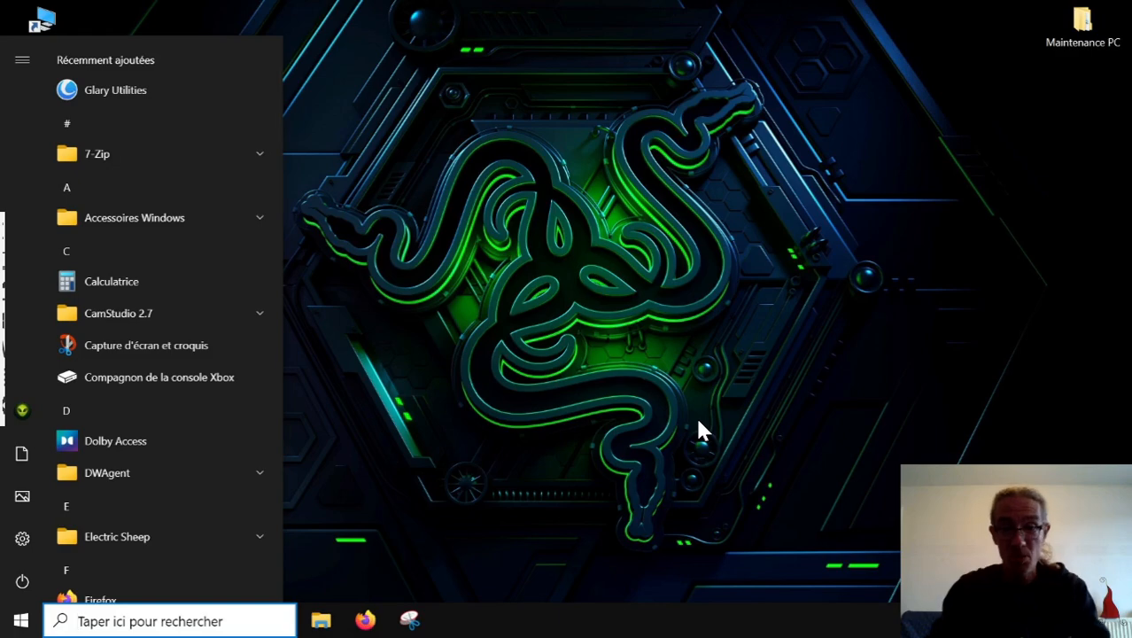
pyautogui.write('progr')
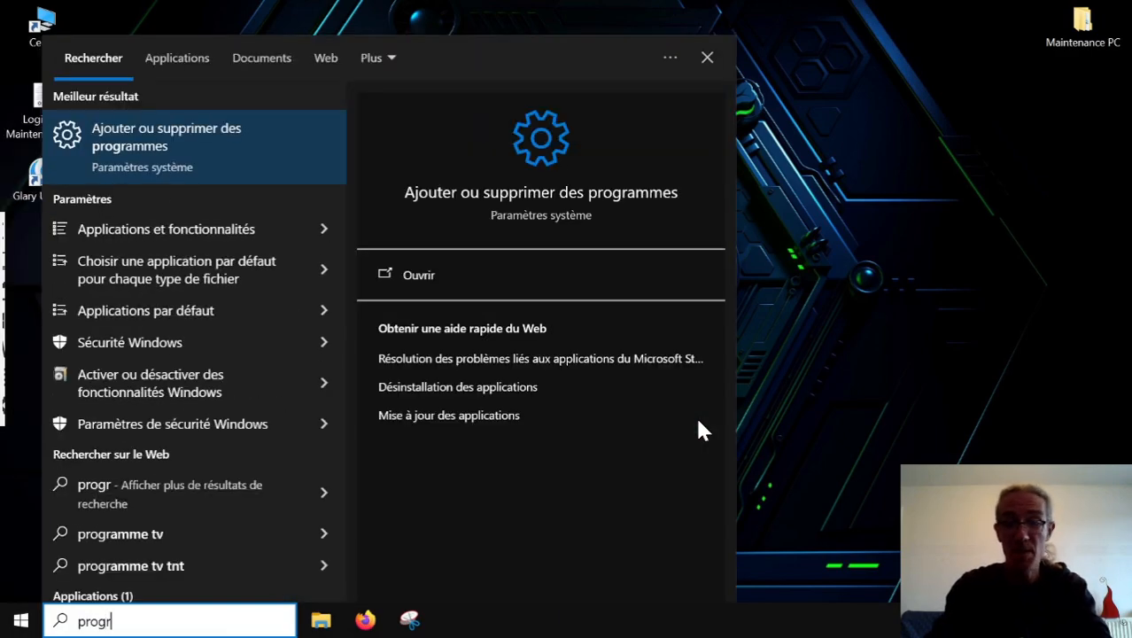
pyautogui.press('Return')
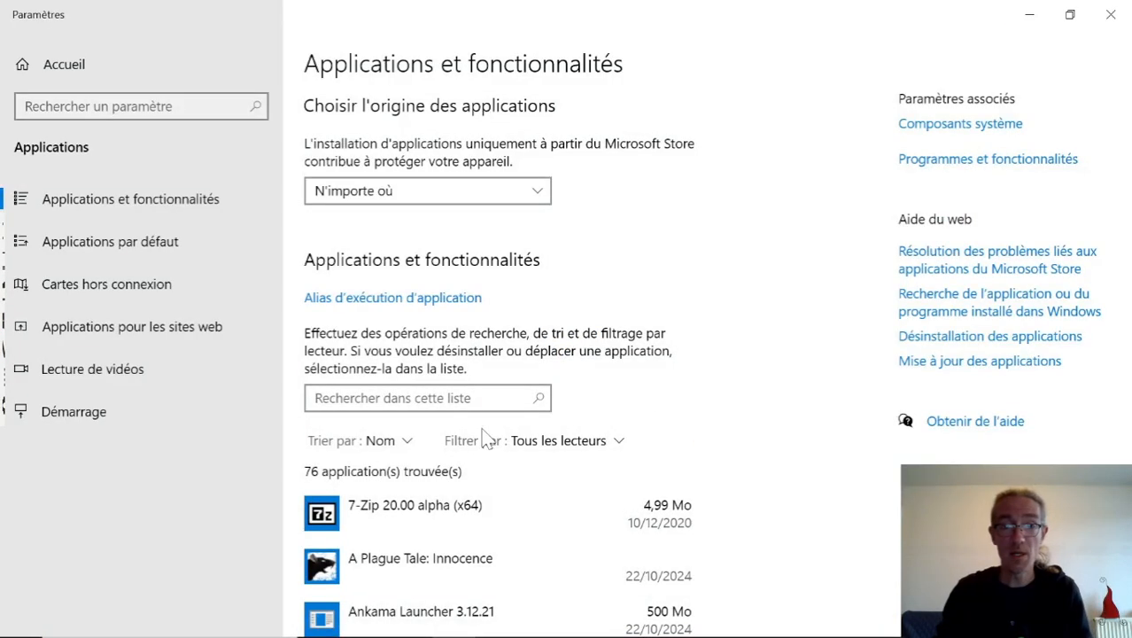
pyautogui.click(414, 399)
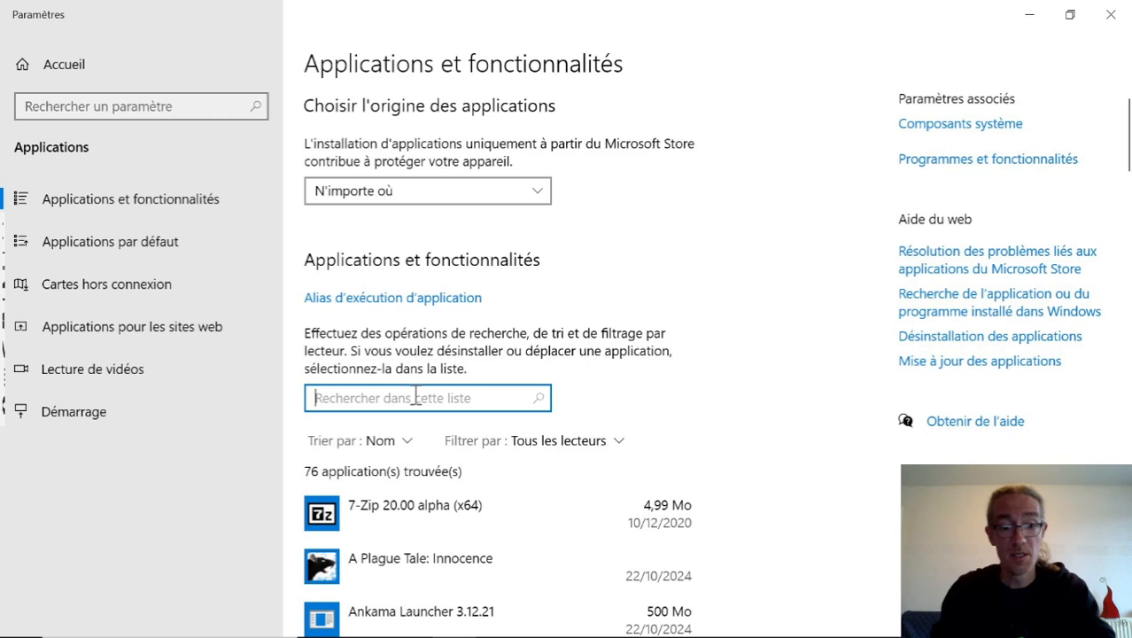
pyautogui.write('glary')
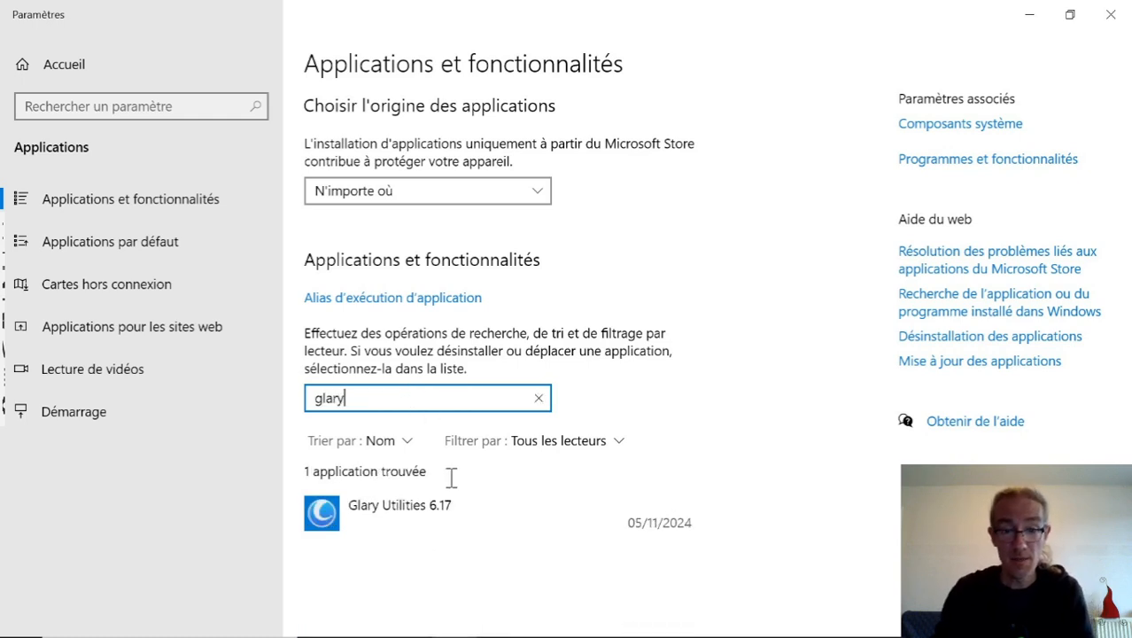
# Uninstall Glary Utilities 6.17 with its settings and backups, authorizing the changes and skipping the survey, and restart the computer immediately.
pyautogui.click(457, 506)
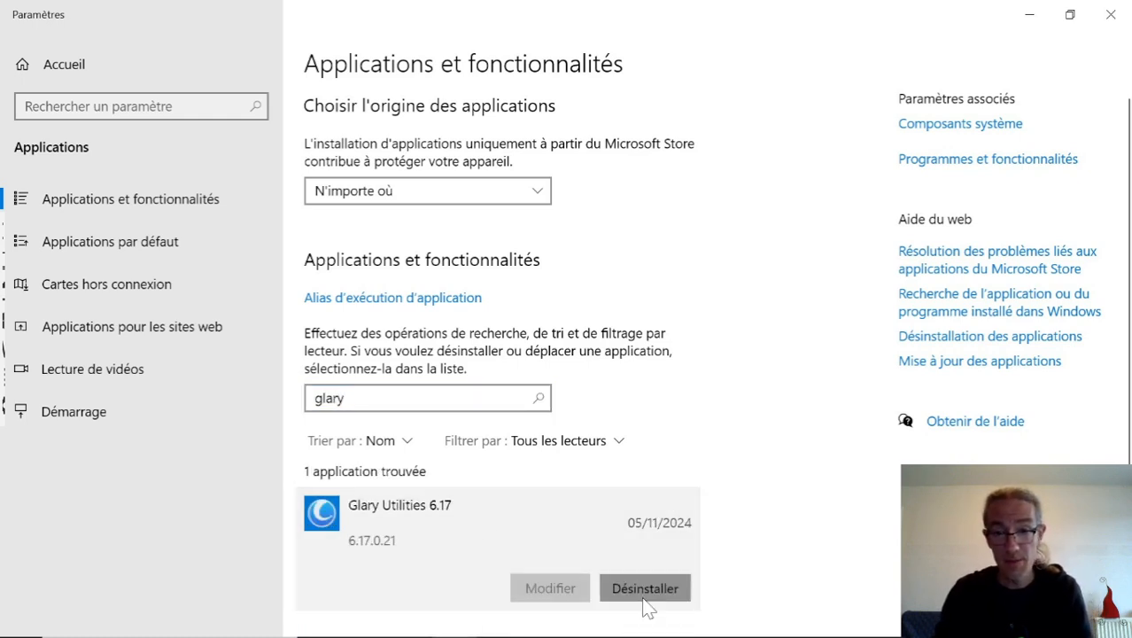
pyautogui.click(645, 588)
pyautogui.click(728, 547)
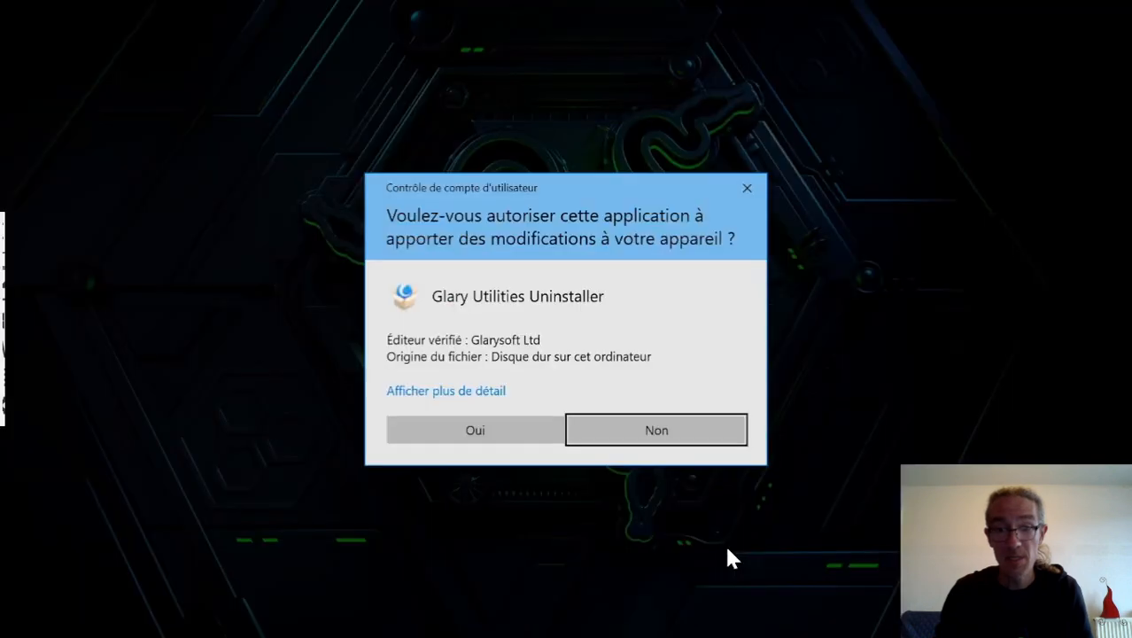
pyautogui.click(462, 434)
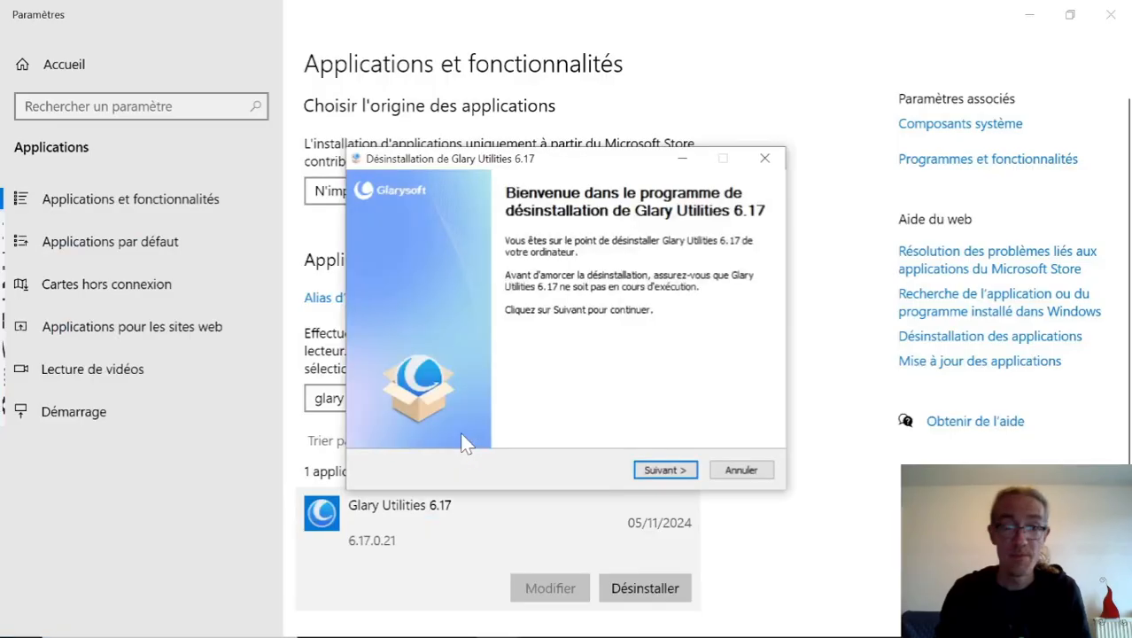
pyautogui.click(659, 473)
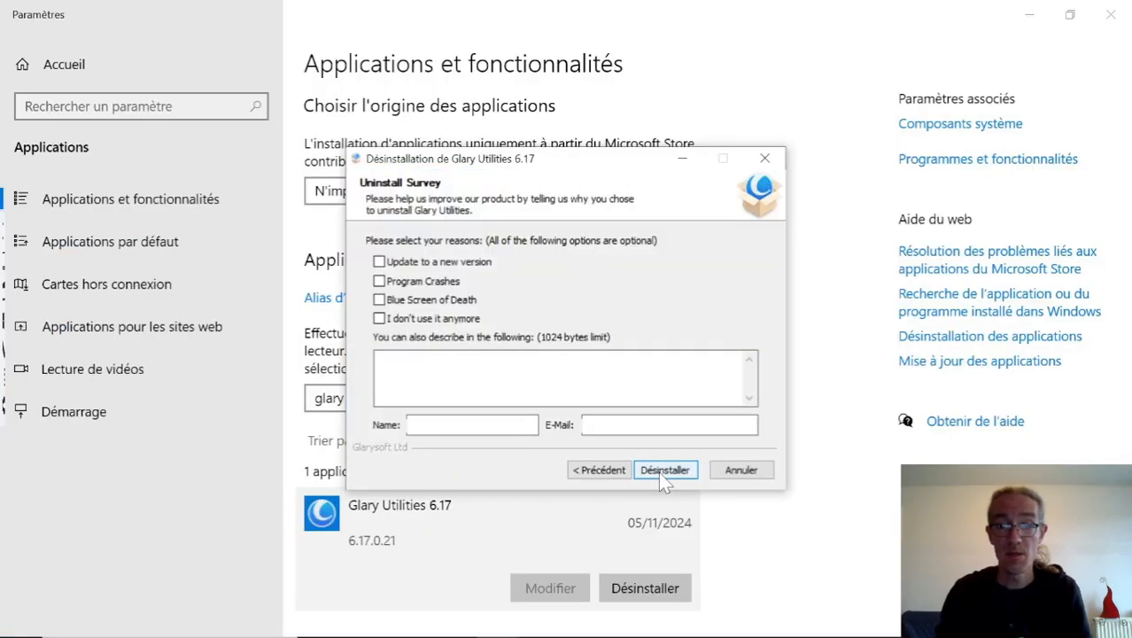
pyautogui.click(658, 472)
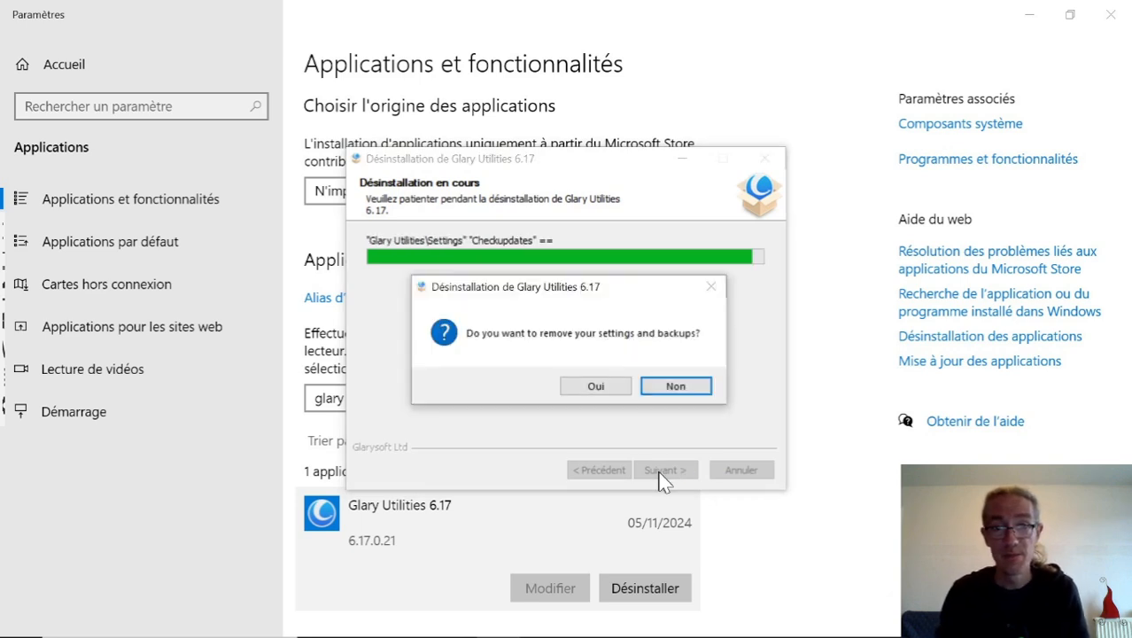
pyautogui.click(607, 387)
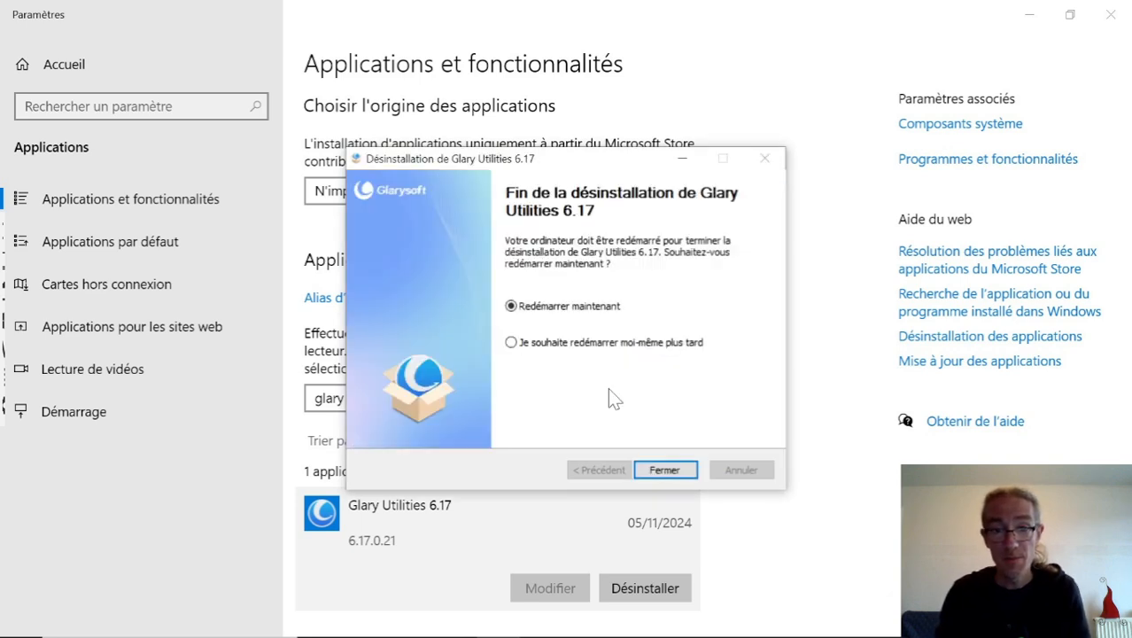
pyautogui.click(674, 471)
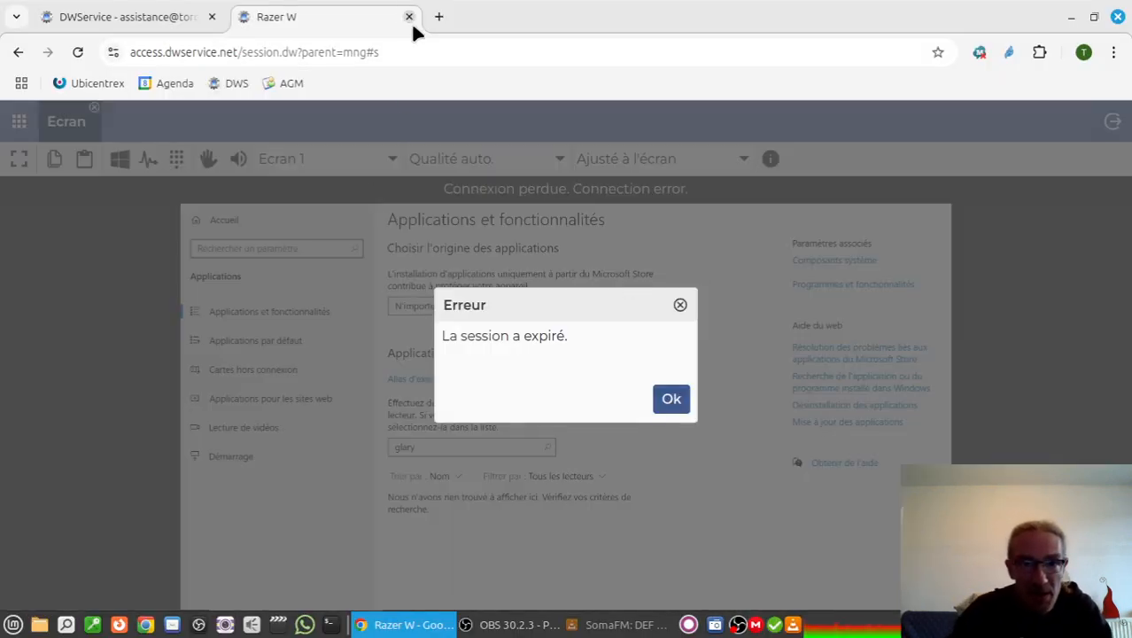
# Dismiss the expired session and reopen the Razer W agent's screen in full-screen mode.
pyautogui.click(668, 399)
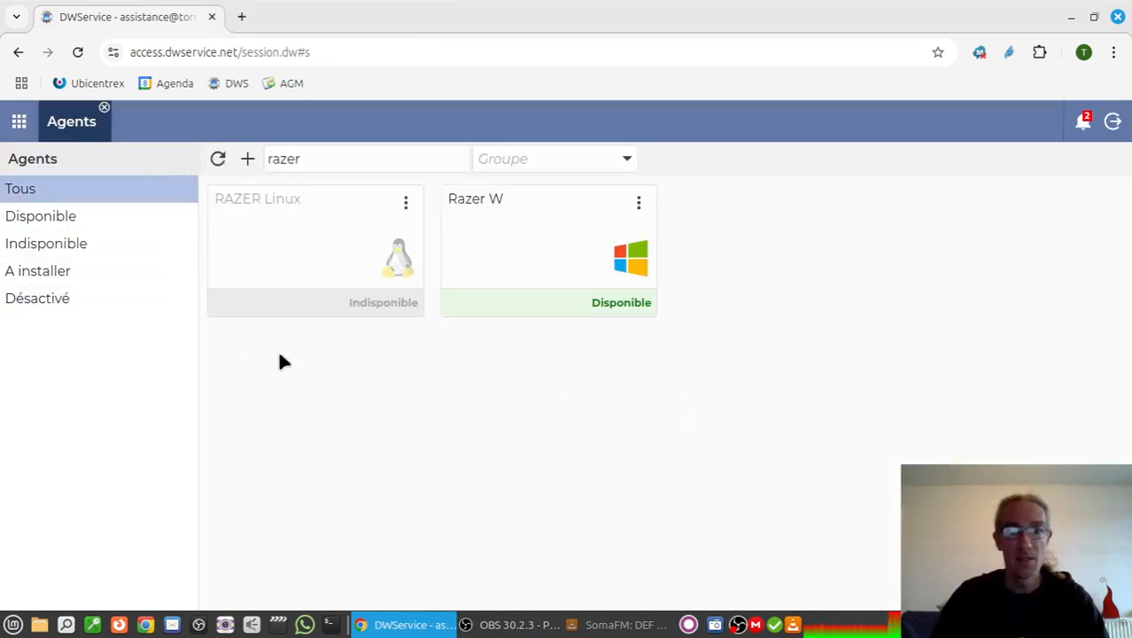
pyautogui.click(495, 241)
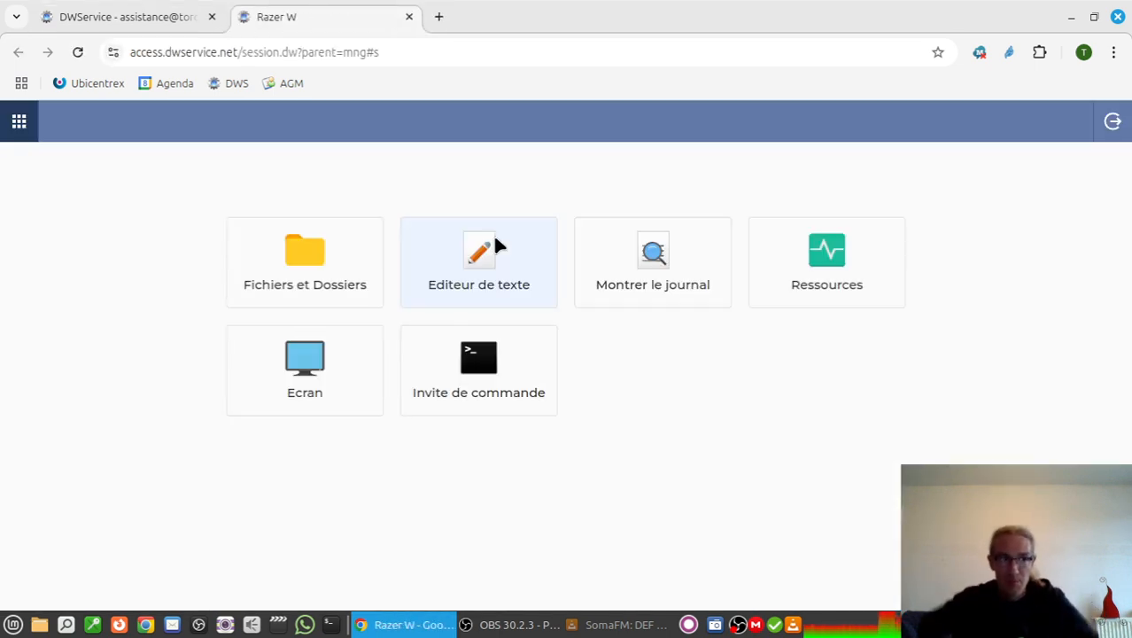
pyautogui.click(292, 358)
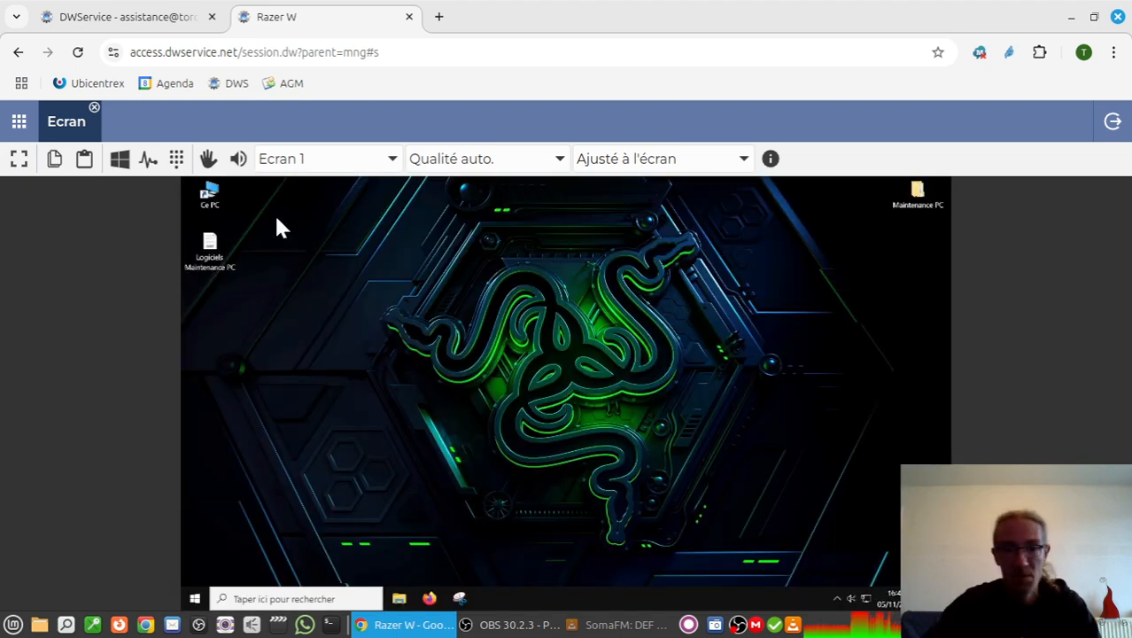
pyautogui.click(17, 159)
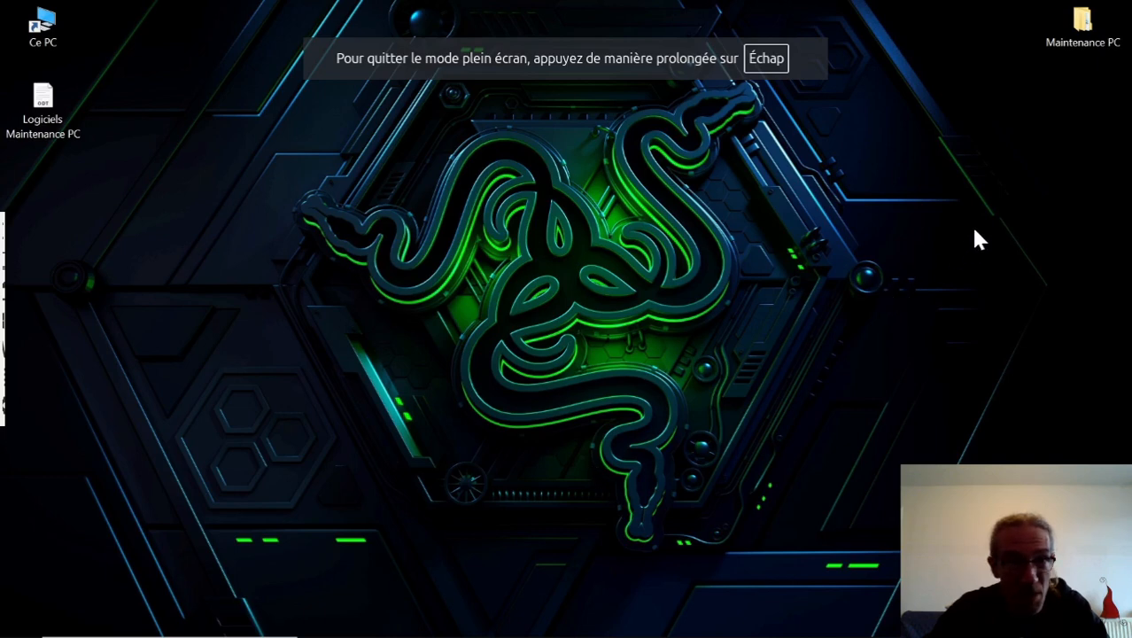
# Run the "06 - ccsetup629" installer from the Logiciels folder in Maintenance PC and authorize it to change the device.
pyautogui.click(1080, 25)
pyautogui.doubleClick(1083, 27)
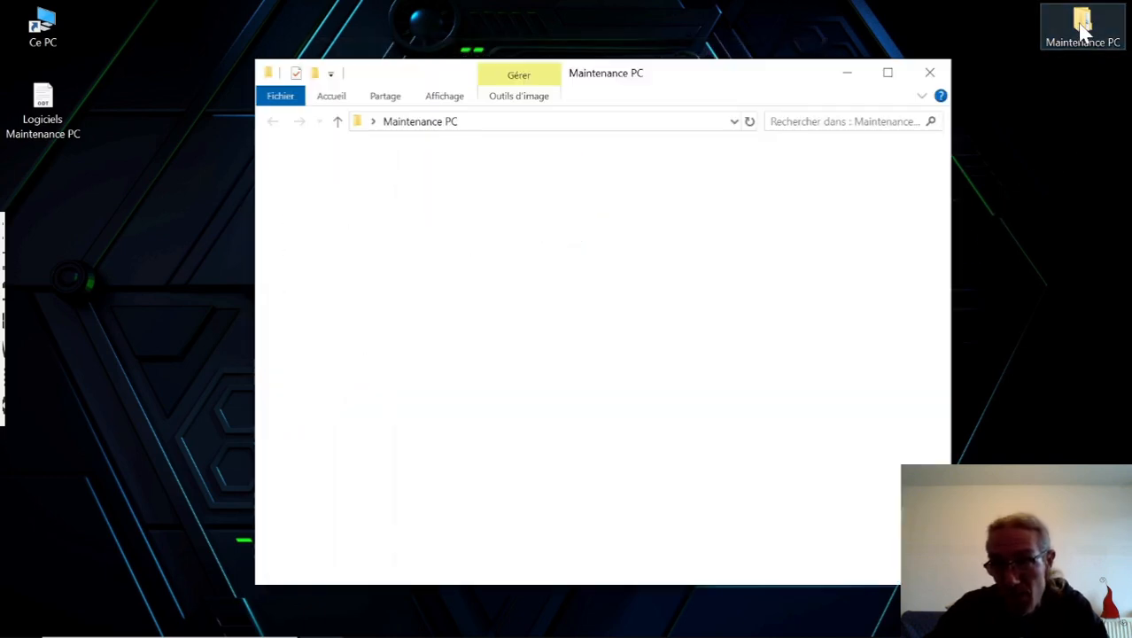
pyautogui.doubleClick(551, 200)
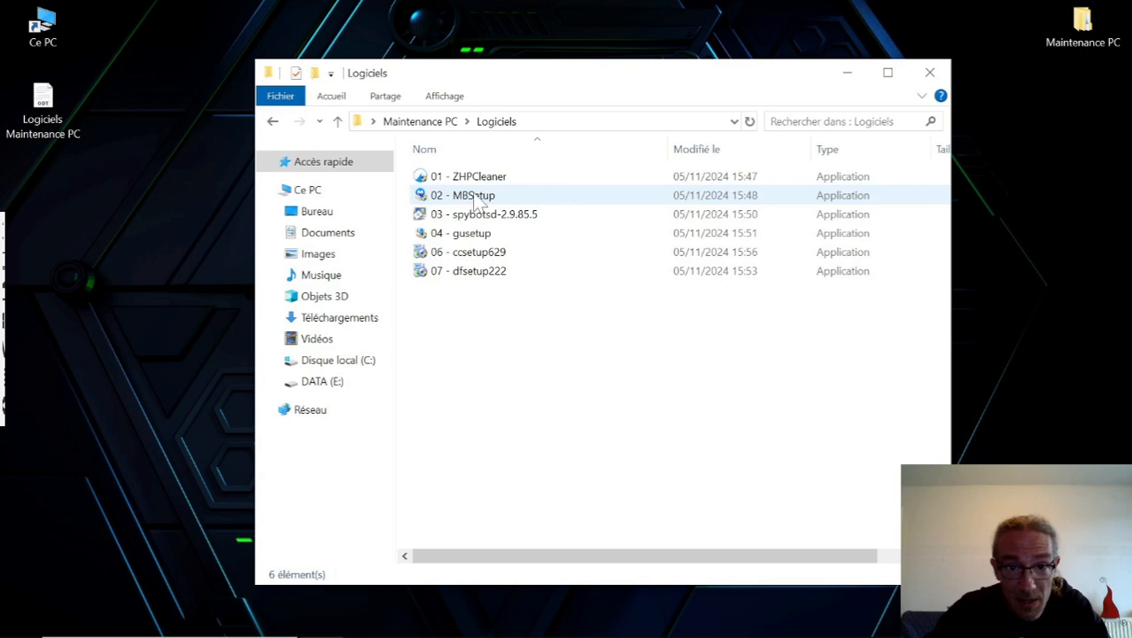
pyautogui.click(499, 260)
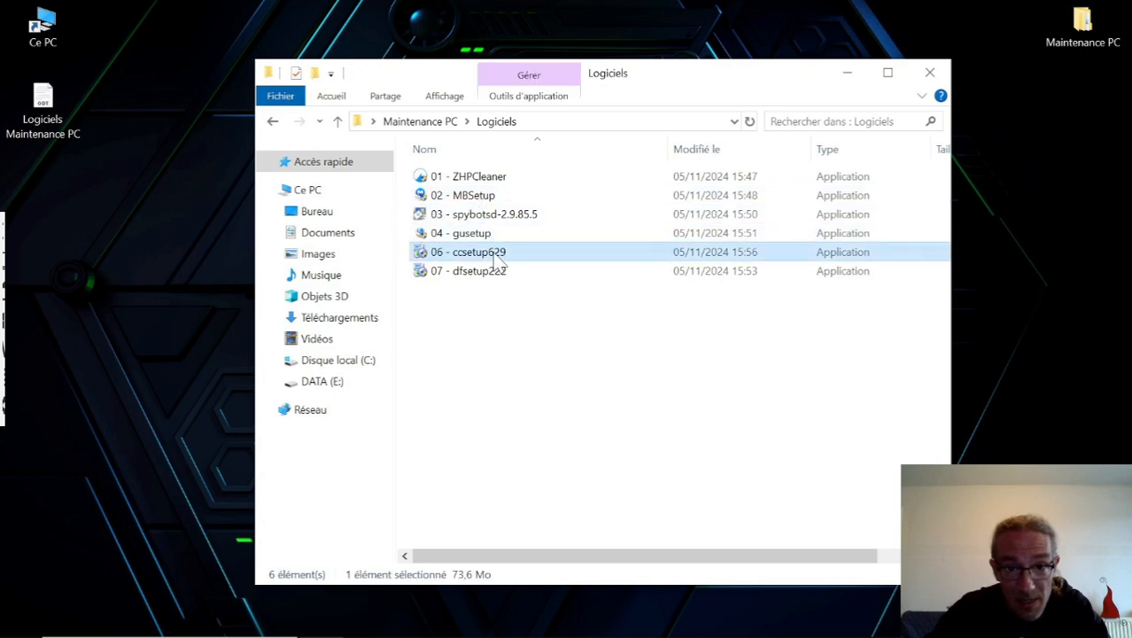
pyautogui.doubleClick(499, 257)
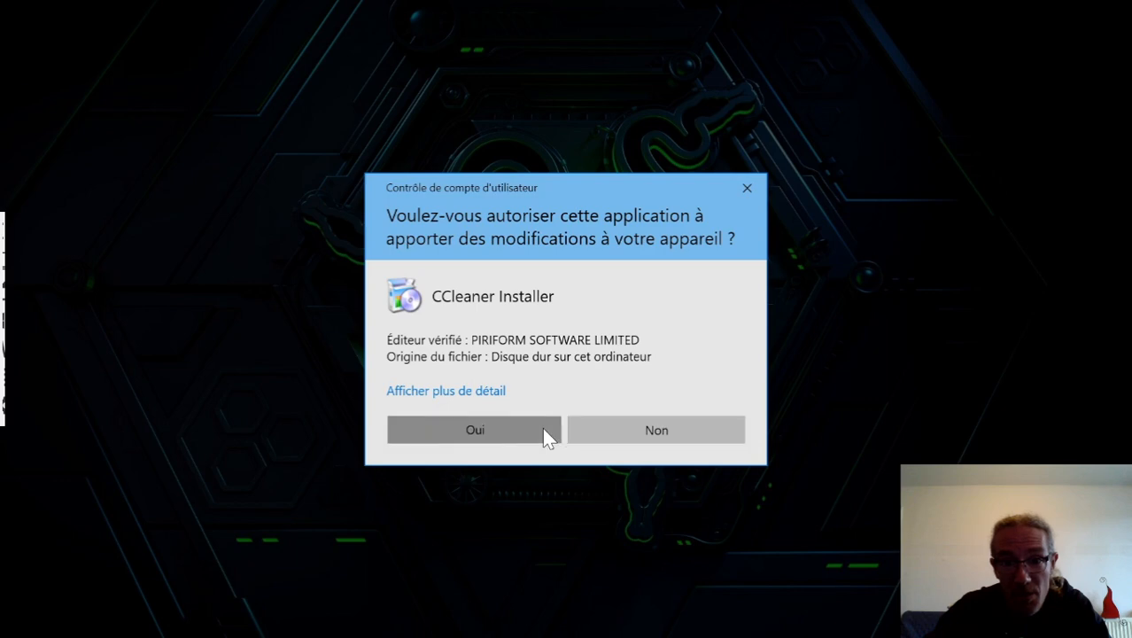
pyautogui.click(544, 430)
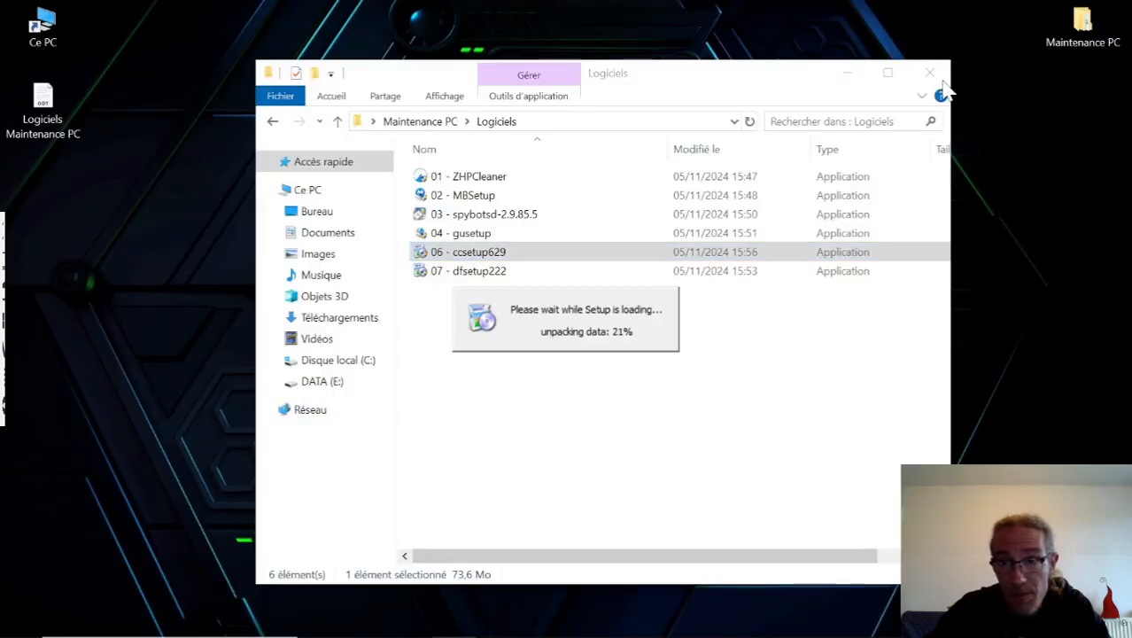
# Close the Logiciels folder window, install CCleaner v6.29 with the default options and launch it without the release notes.
pyautogui.click(930, 73)
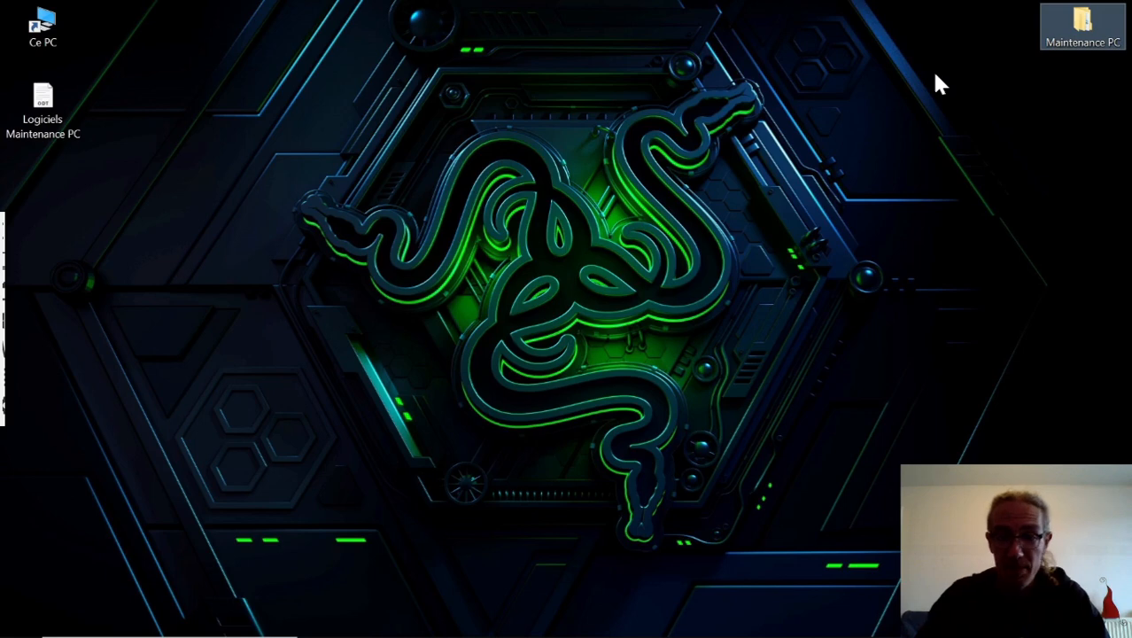
pyautogui.click(935, 75)
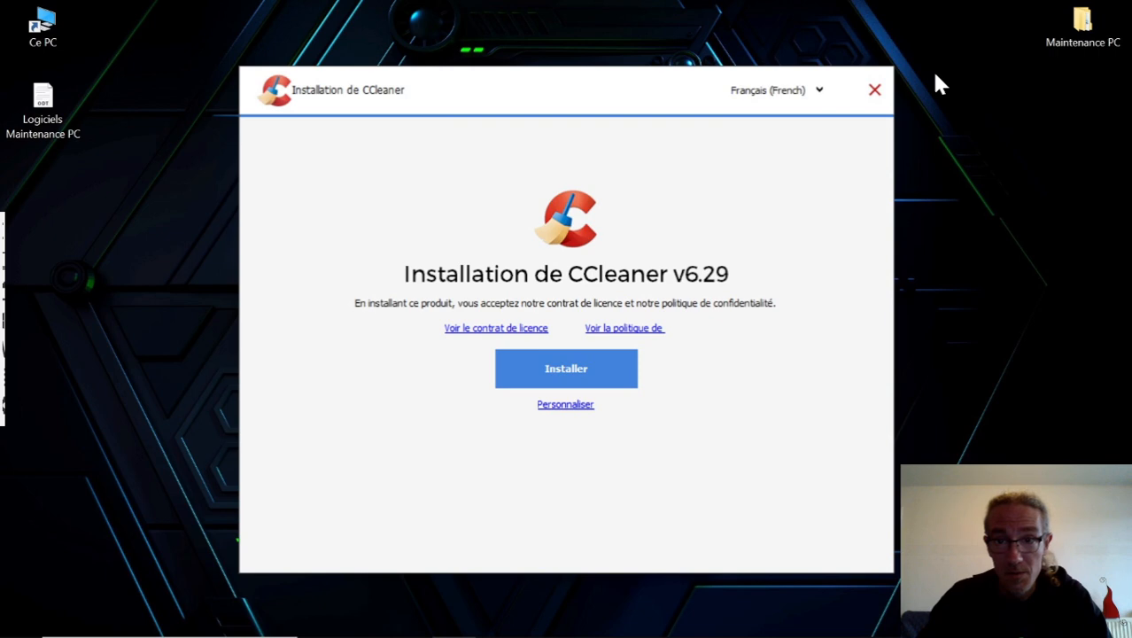
pyautogui.click(564, 371)
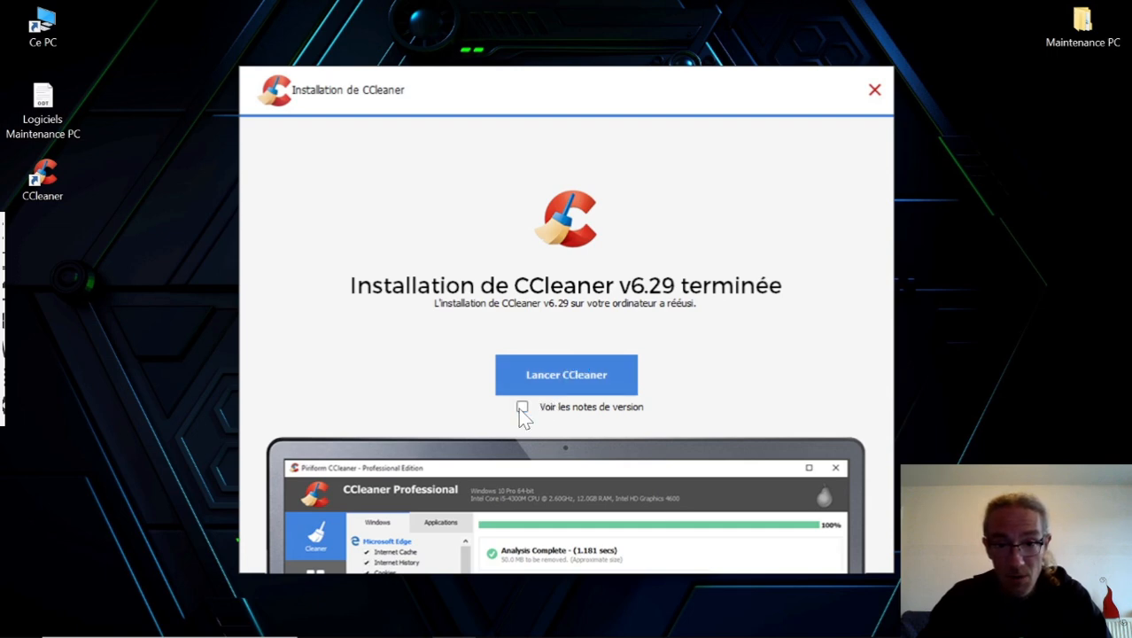
pyautogui.click(584, 383)
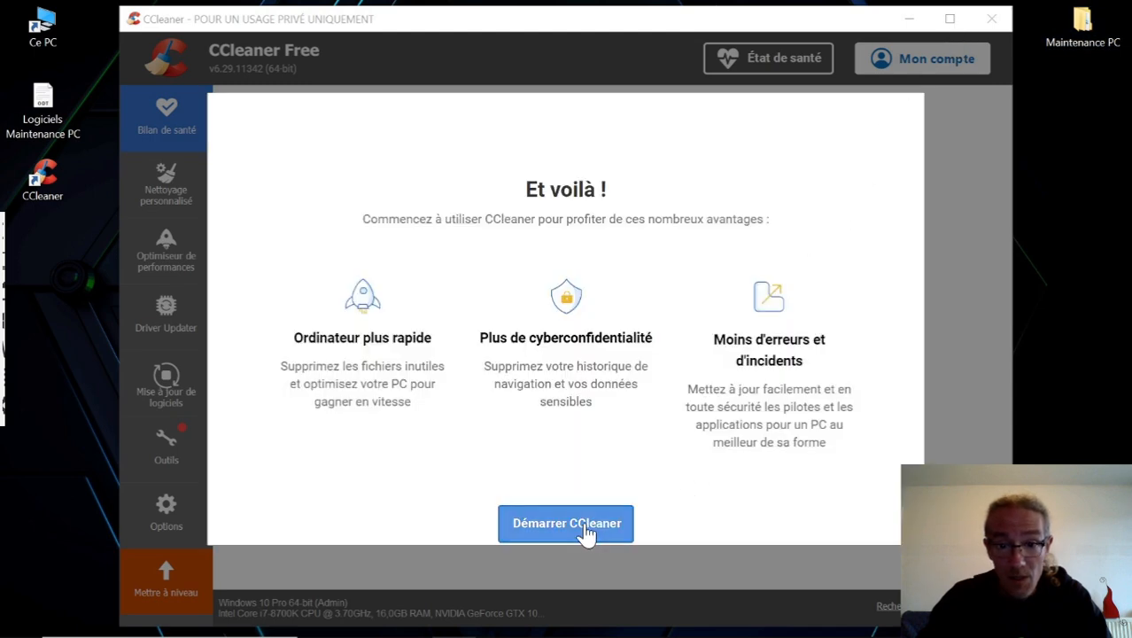
# Start CCleaner, refusing the AVG Antivirus Gratuit installation and dismissing the CCleaner Professional offers.
pyautogui.click(567, 523)
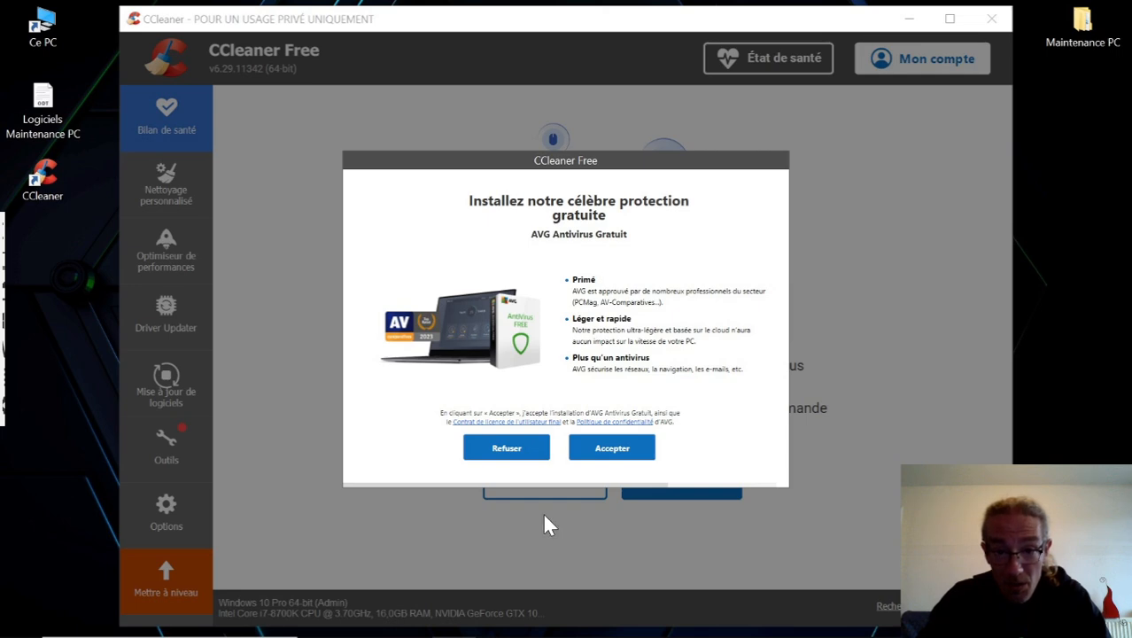
pyautogui.click(506, 449)
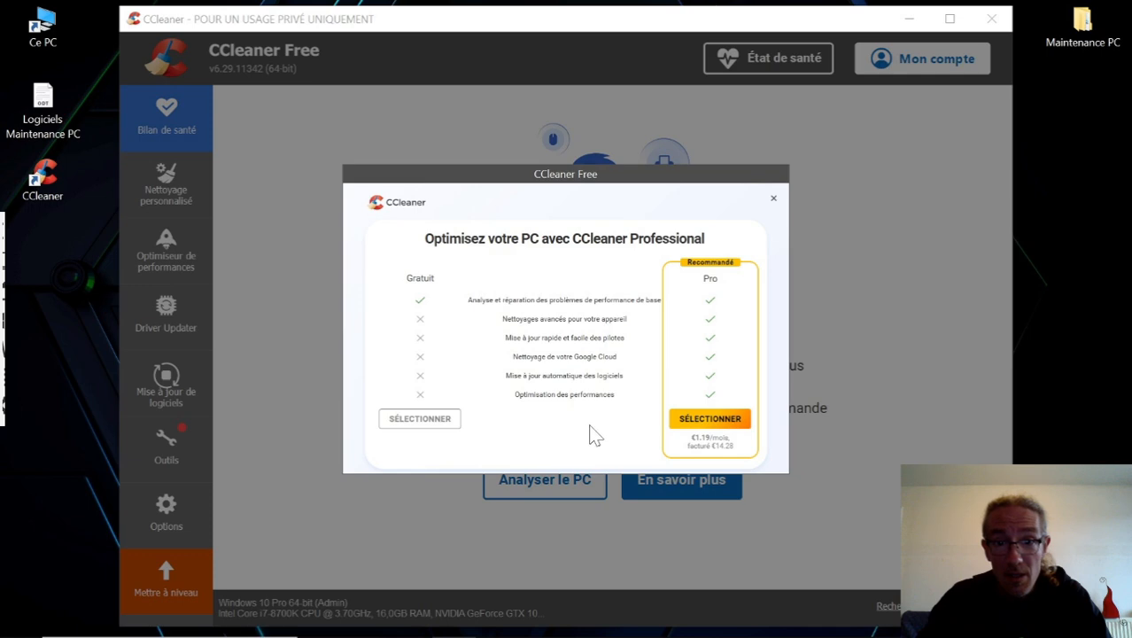
pyautogui.click(773, 202)
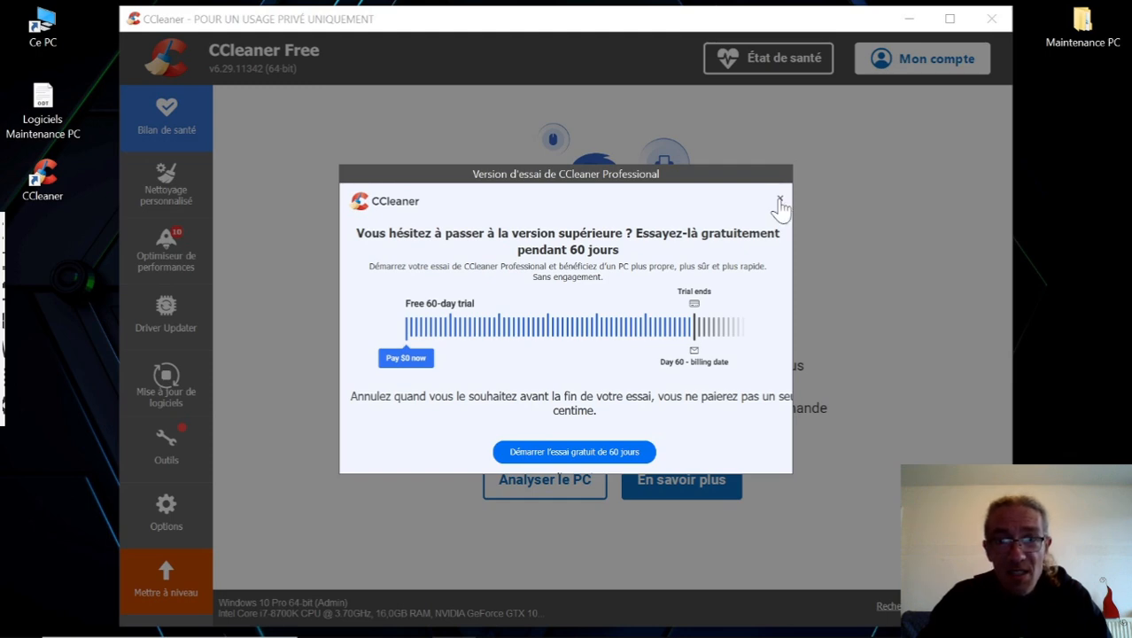
pyautogui.click(778, 200)
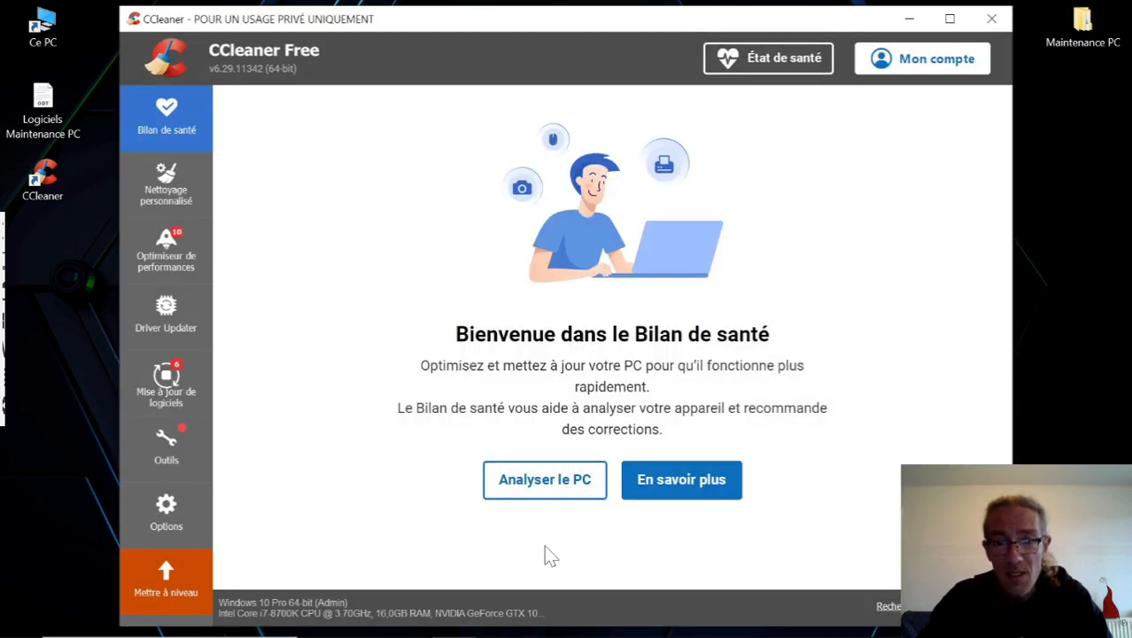
# Analyze the PC with the Bilan de santé and clean all preselected privacy and disk space items.
pyautogui.click(551, 491)
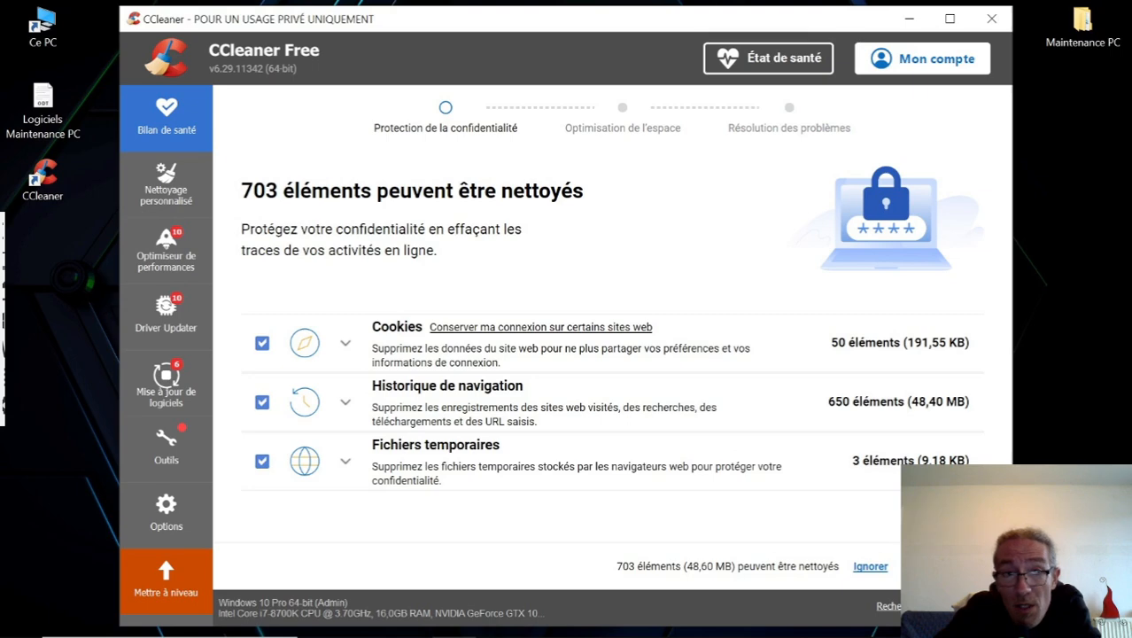
pyautogui.click(943, 566)
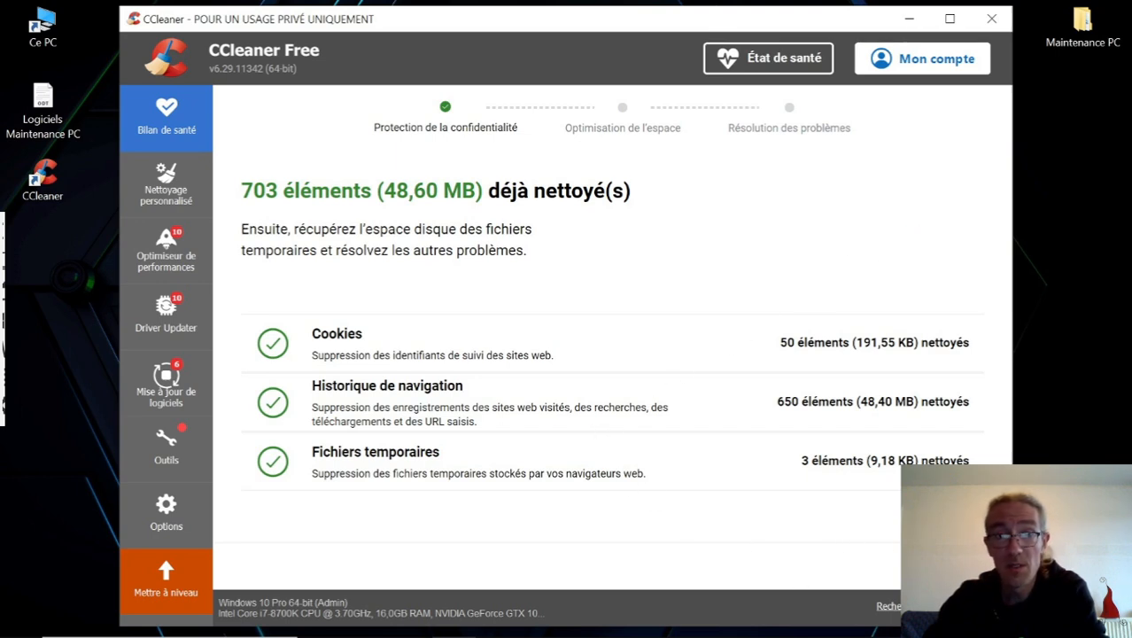
pyautogui.click(943, 566)
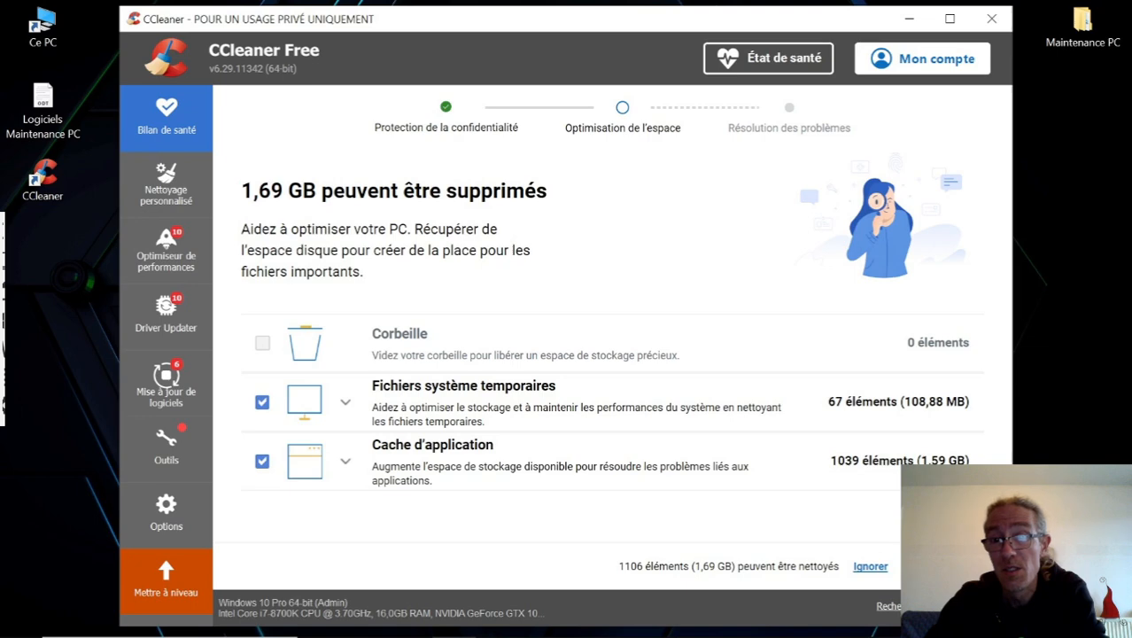
pyautogui.click(942, 566)
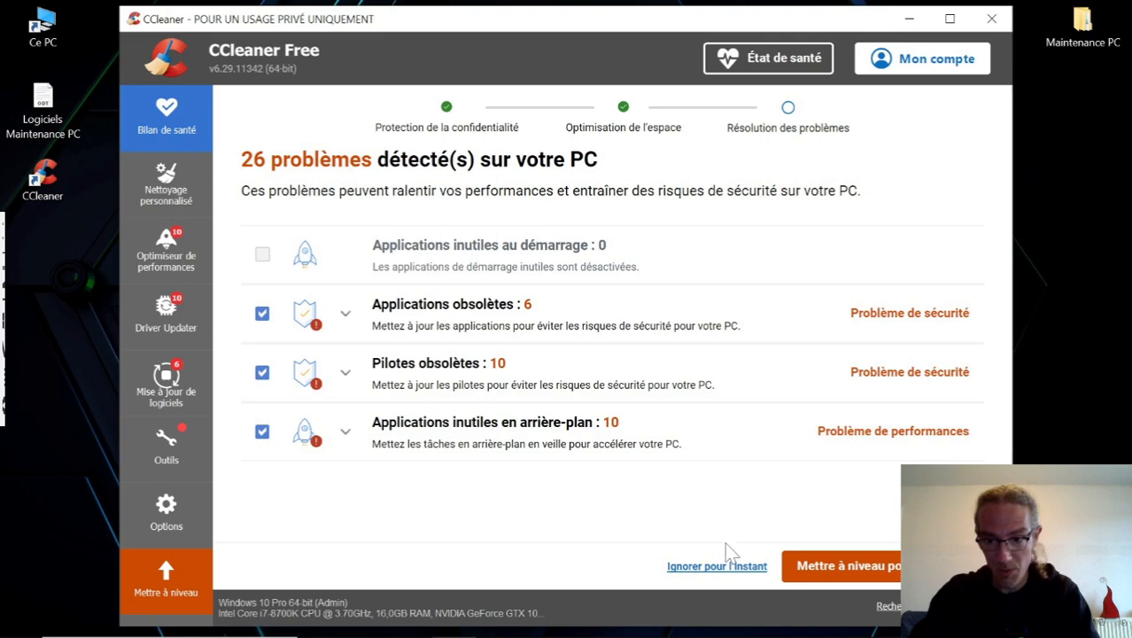
# Finish the Bilan de santé without fixing the detected problems, declining the 60-day free trial.
pyautogui.click(728, 574)
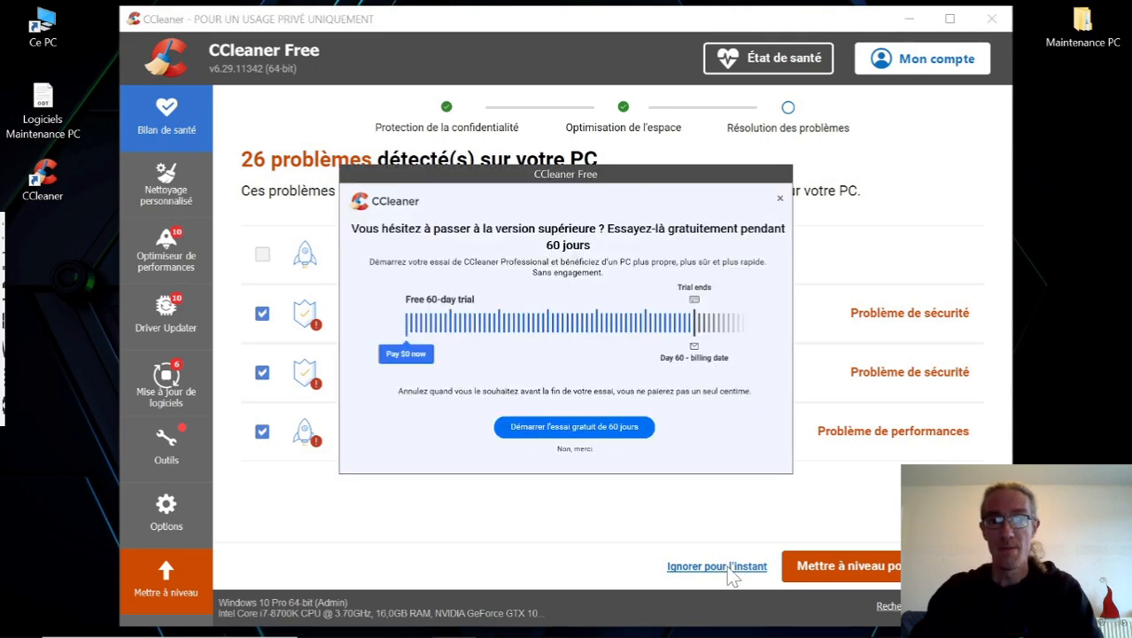
pyautogui.click(574, 449)
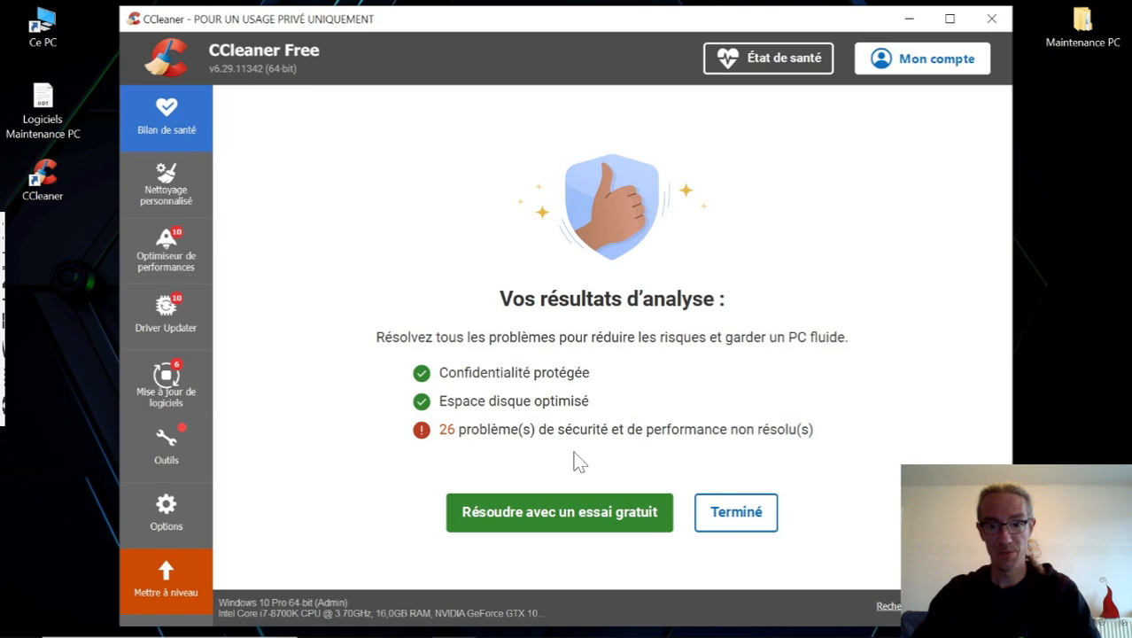
pyautogui.click(738, 515)
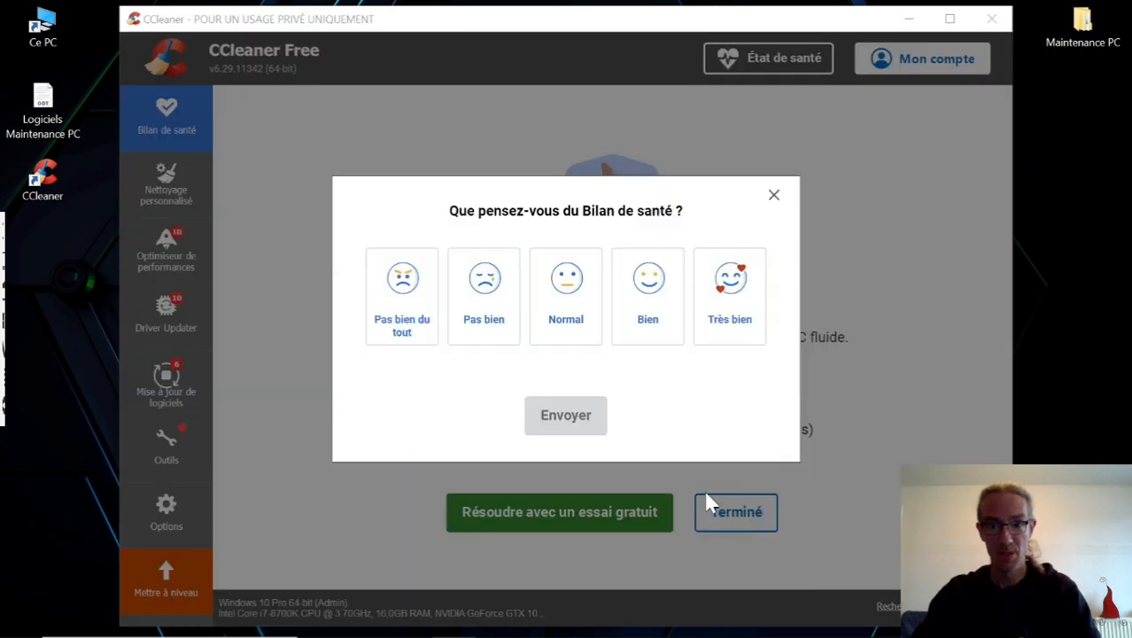
# Submit a "Très bien" rating for the Bilan de santé and dismiss the thank-you message.
pyautogui.click(730, 321)
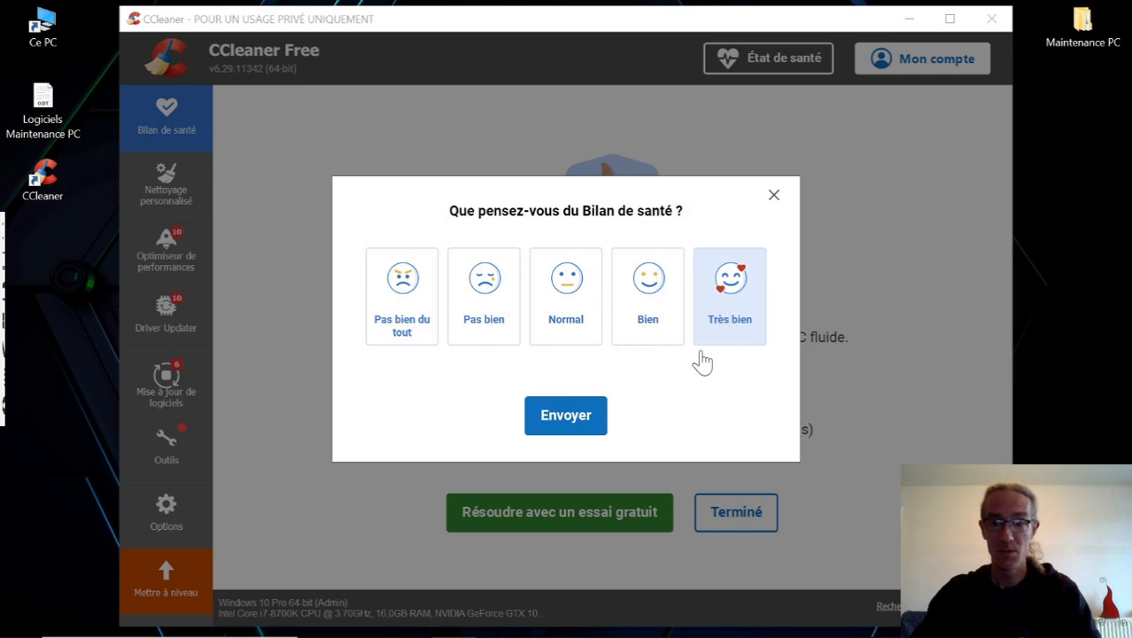
pyautogui.click(572, 418)
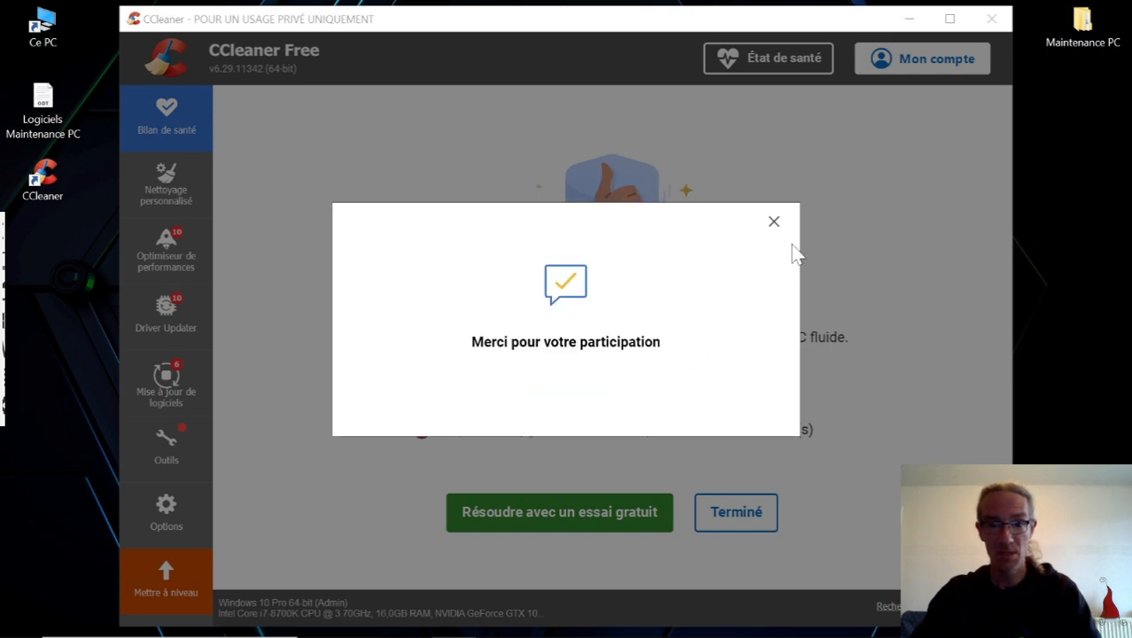
pyautogui.click(774, 223)
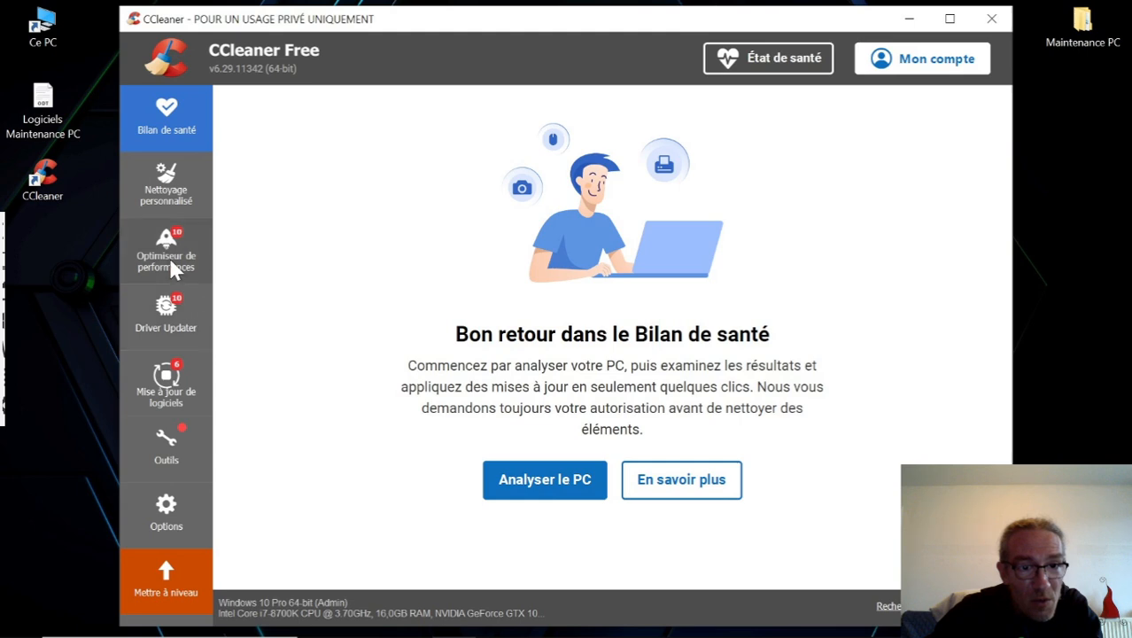
# Scan the Windows registry for problems with CCleaner's registry tool, keeping every category selected.
pyautogui.click(180, 443)
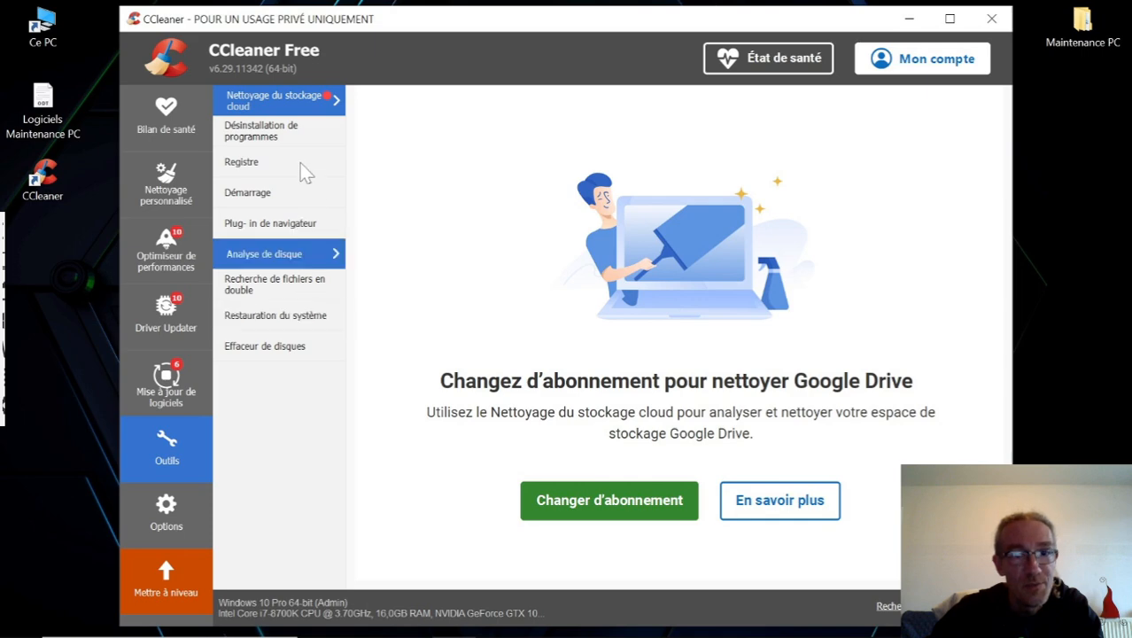
pyautogui.click(259, 170)
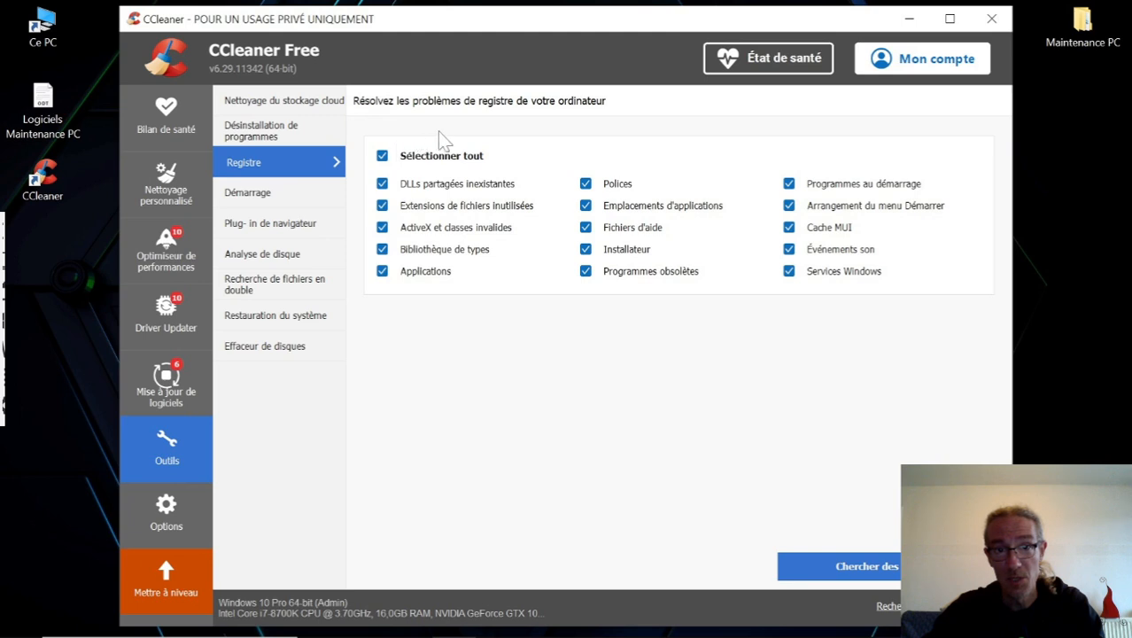
pyautogui.click(827, 574)
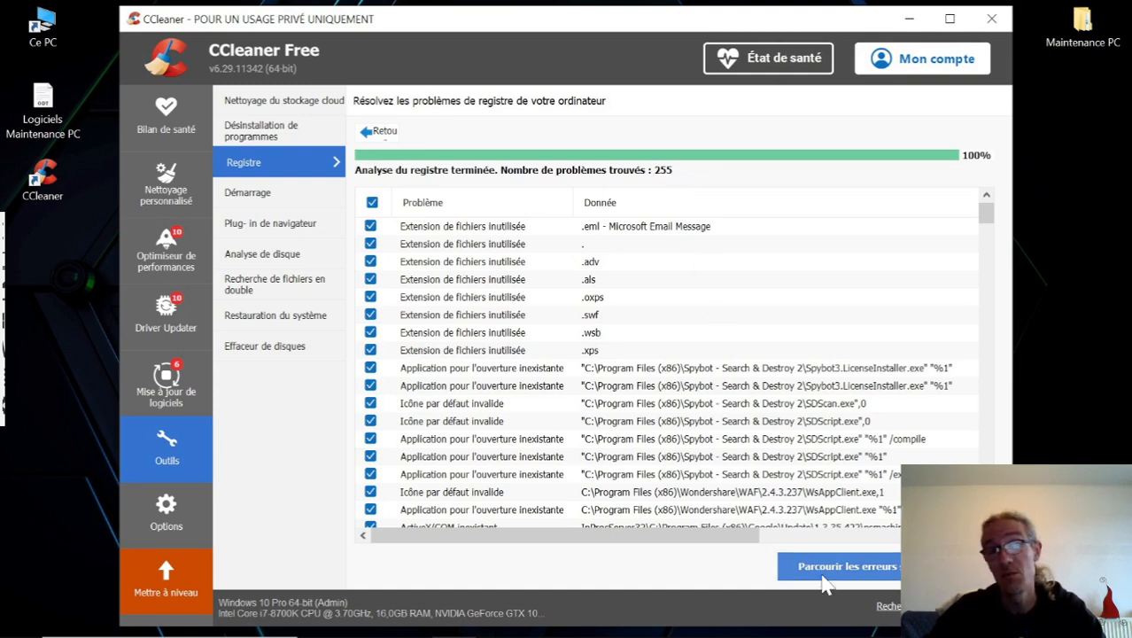
# Fix all selected registry errors without backing up the registry, and close CCleaner.
pyautogui.click(852, 574)
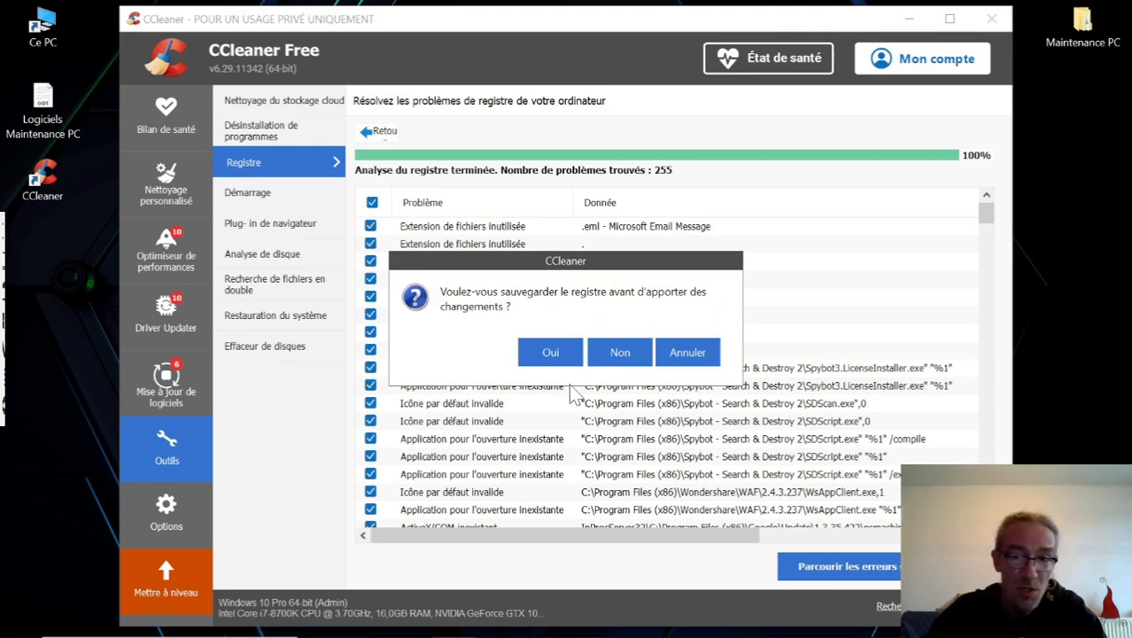
pyautogui.click(621, 353)
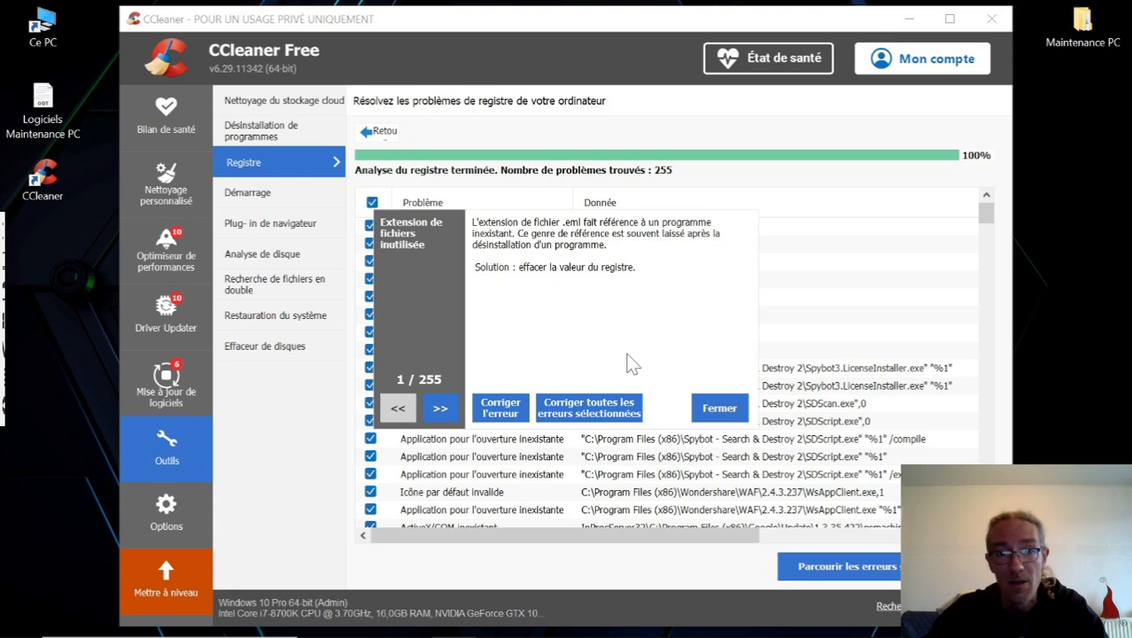
pyautogui.click(592, 406)
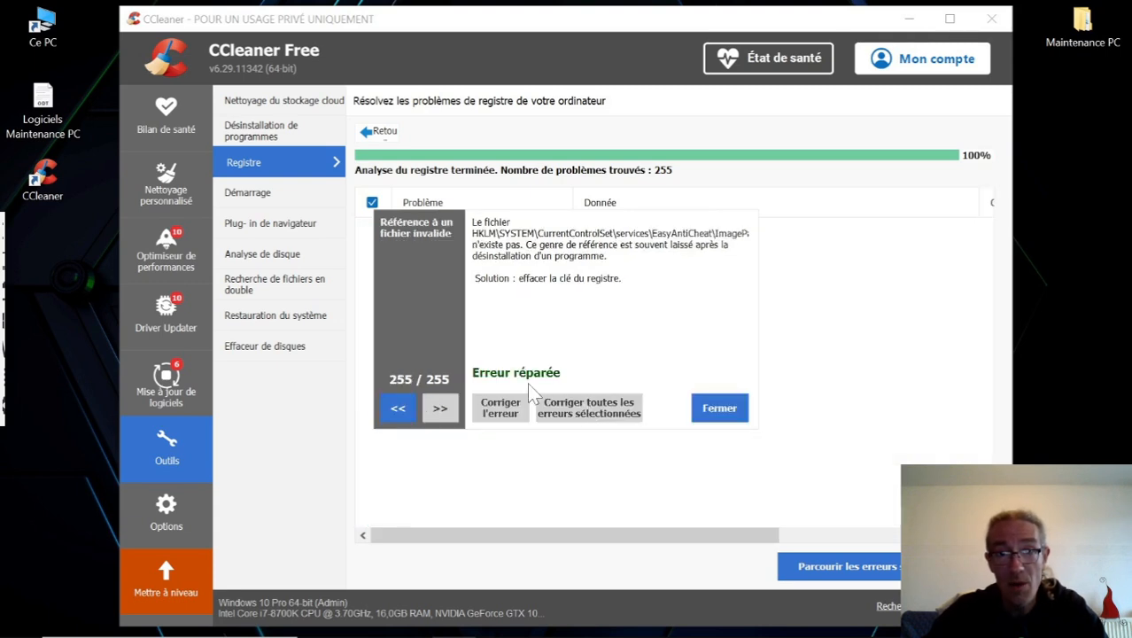
pyautogui.click(718, 412)
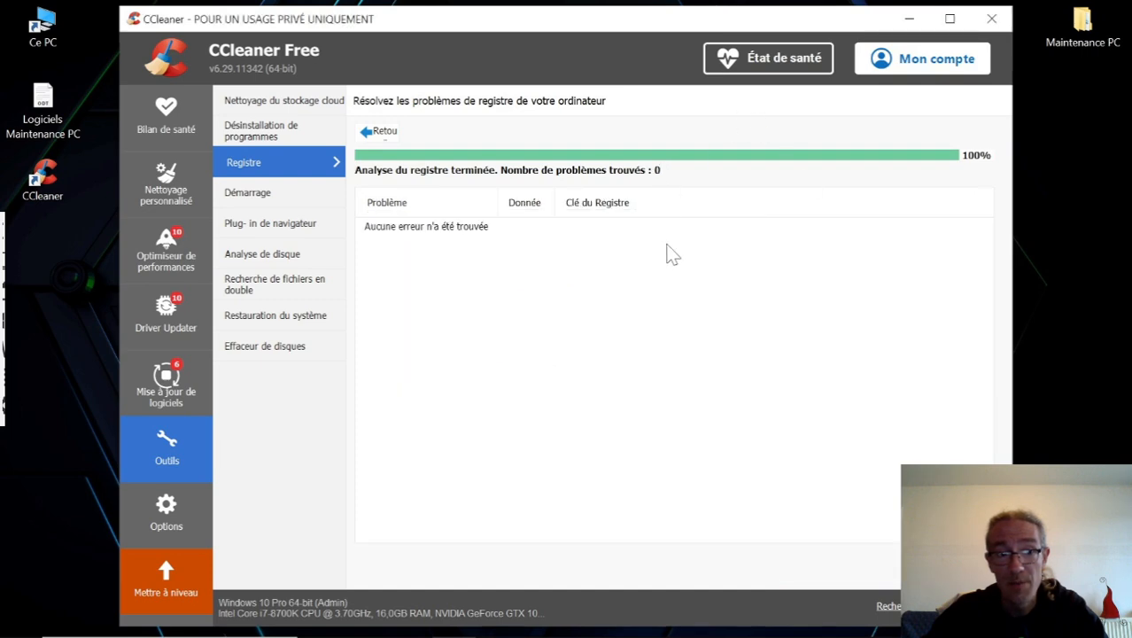
pyautogui.click(991, 19)
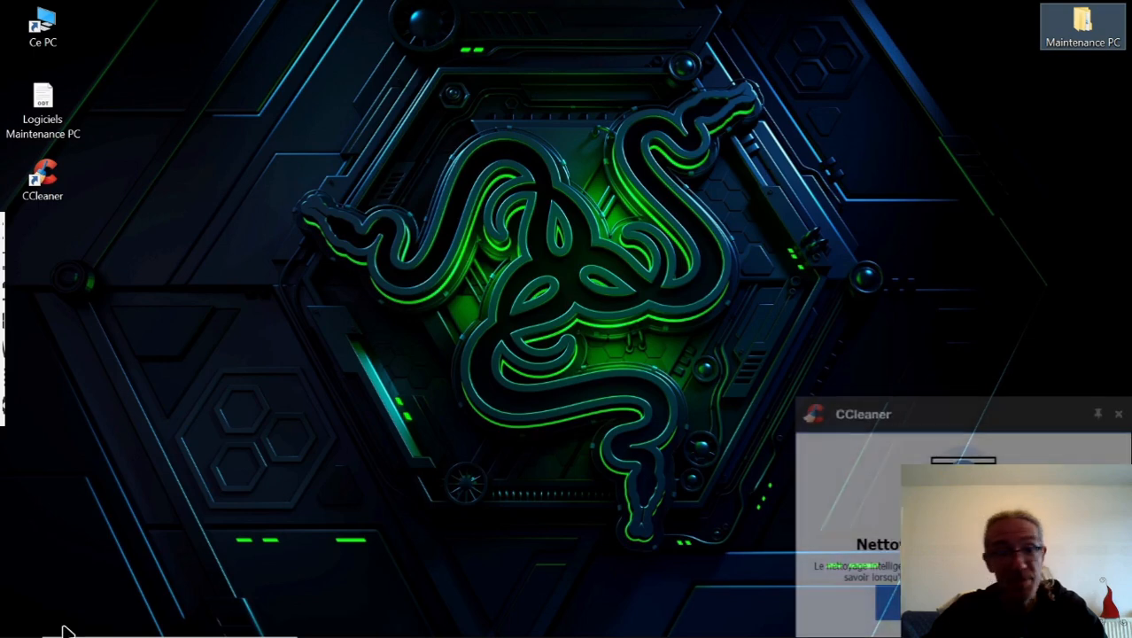
# Open the Windows settings for adding or removing programs and filter the application list by "cclean".
pyautogui.moveTo(63, 632)
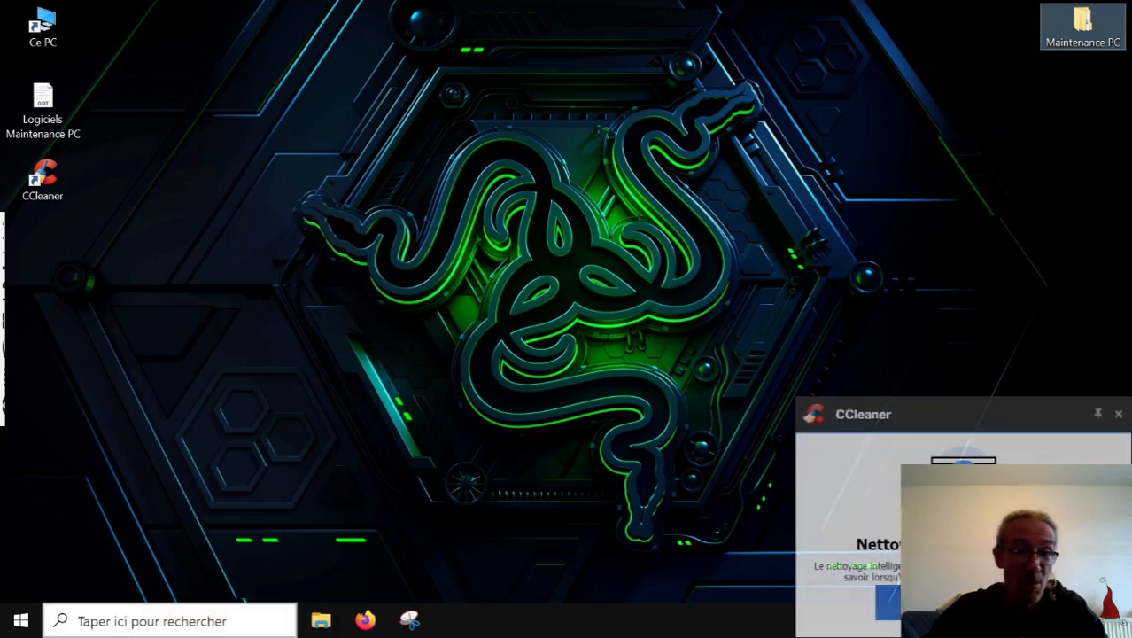
pyautogui.click(20, 620)
pyautogui.write('progr')
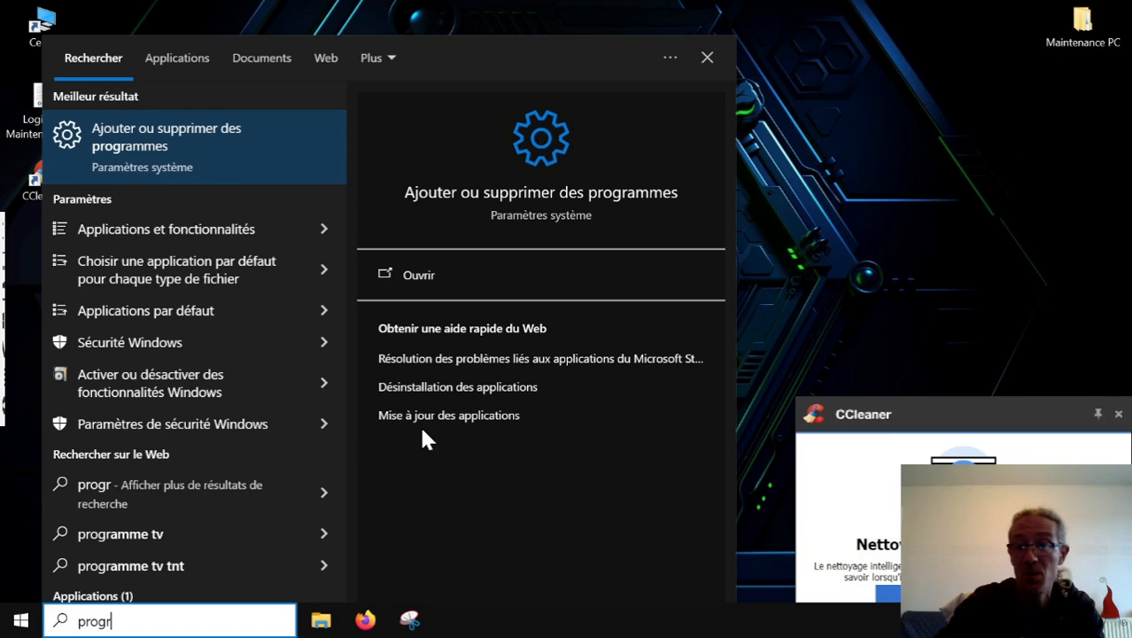
pyautogui.press('Return')
pyautogui.click(433, 397)
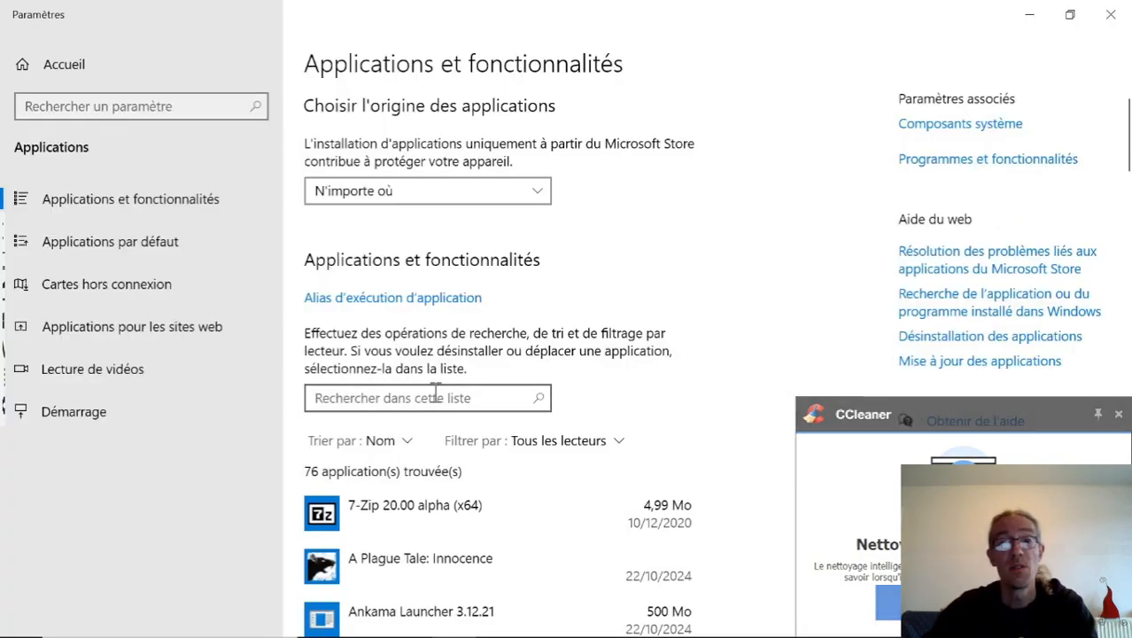
pyautogui.write('cclean')
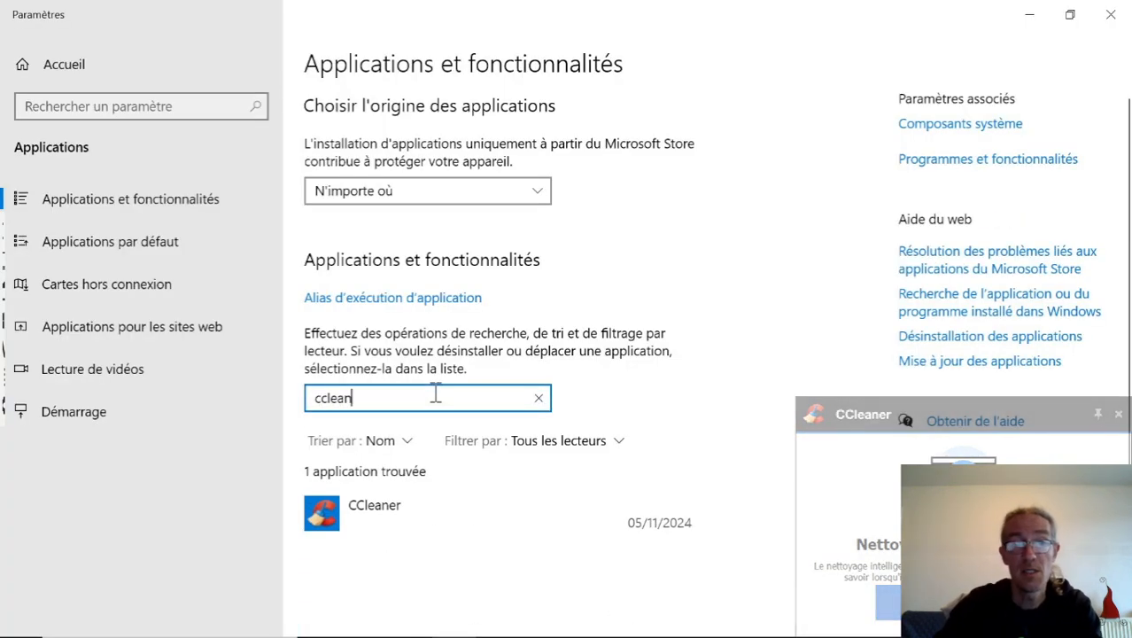
# Uninstall CCleaner 6.29, authorising the changes, and close the Settings window and the finished uninstaller.
pyautogui.click(480, 539)
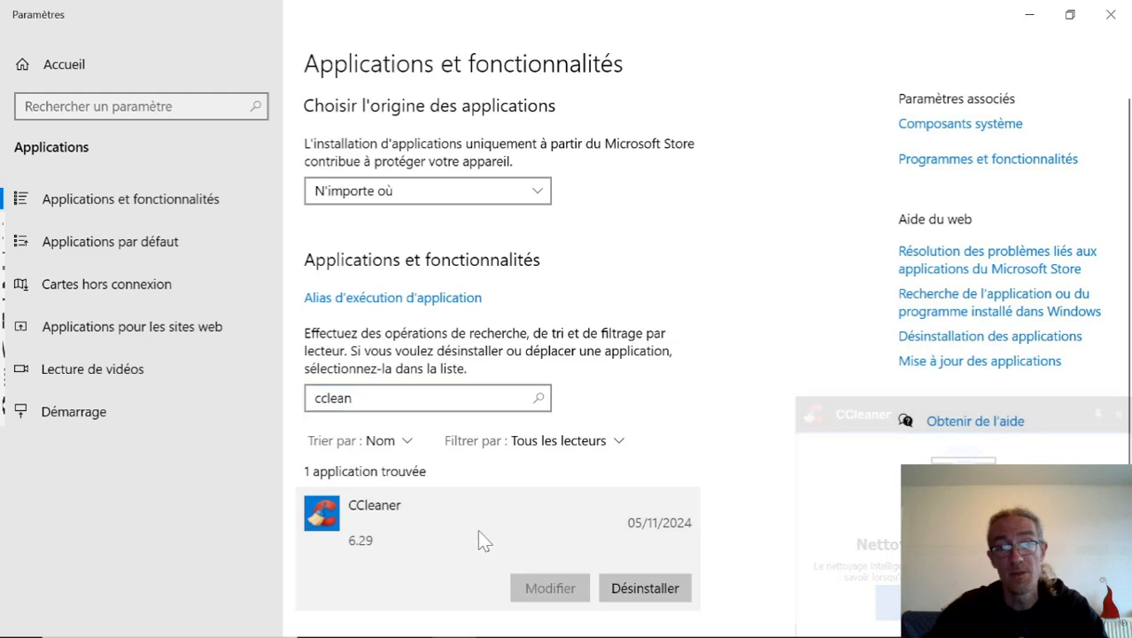
pyautogui.click(636, 598)
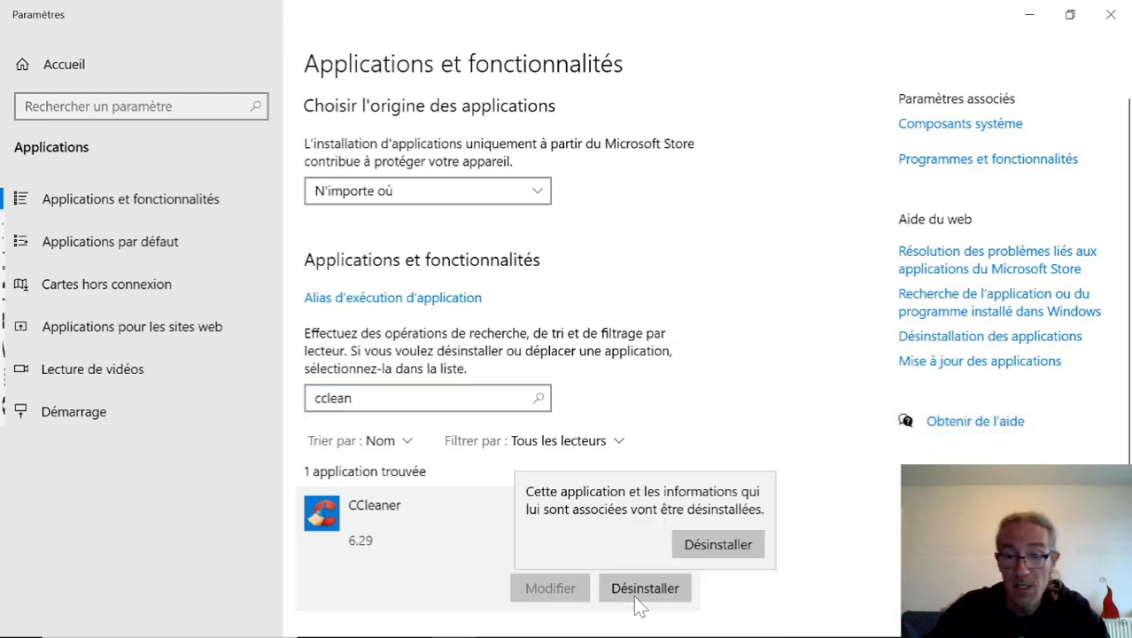
pyautogui.click(732, 551)
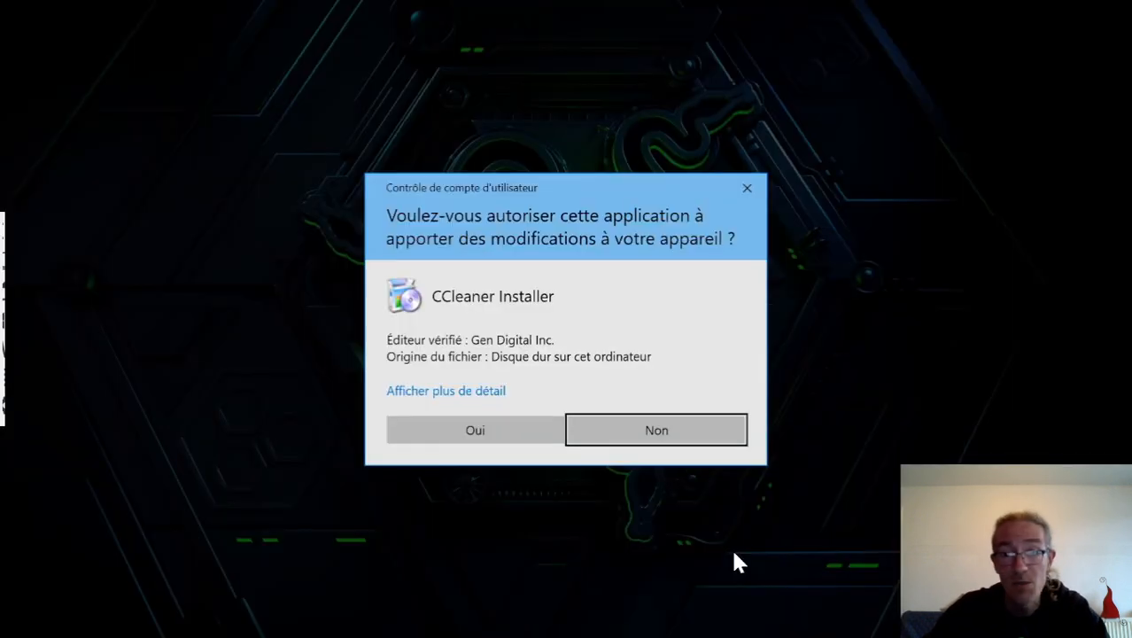
pyautogui.click(505, 434)
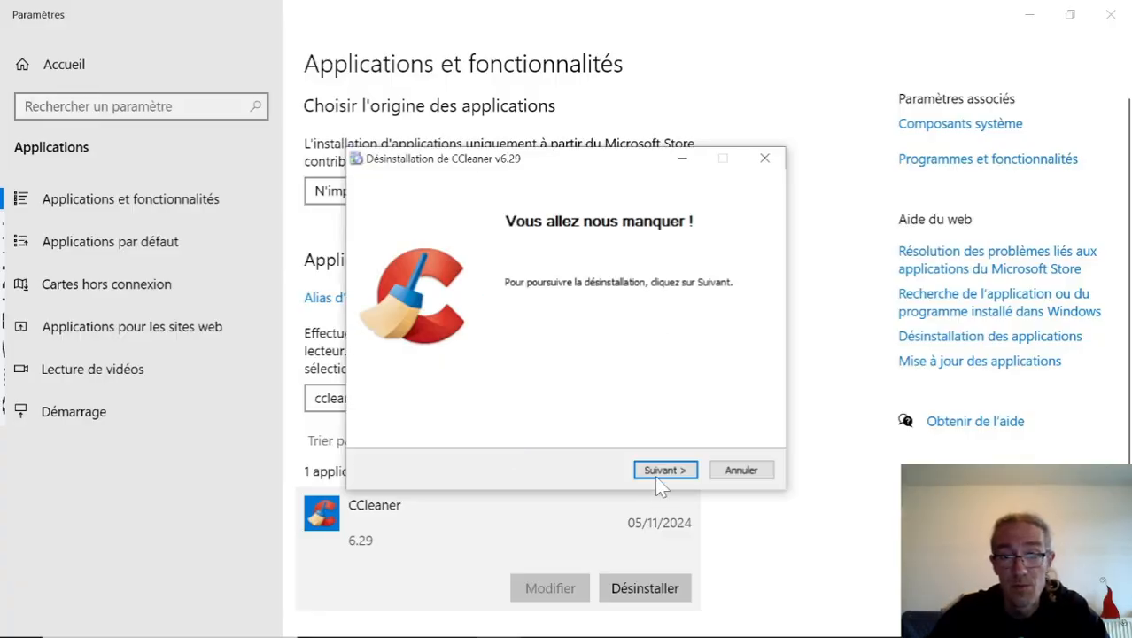
pyautogui.click(660, 469)
pyautogui.click(660, 469)
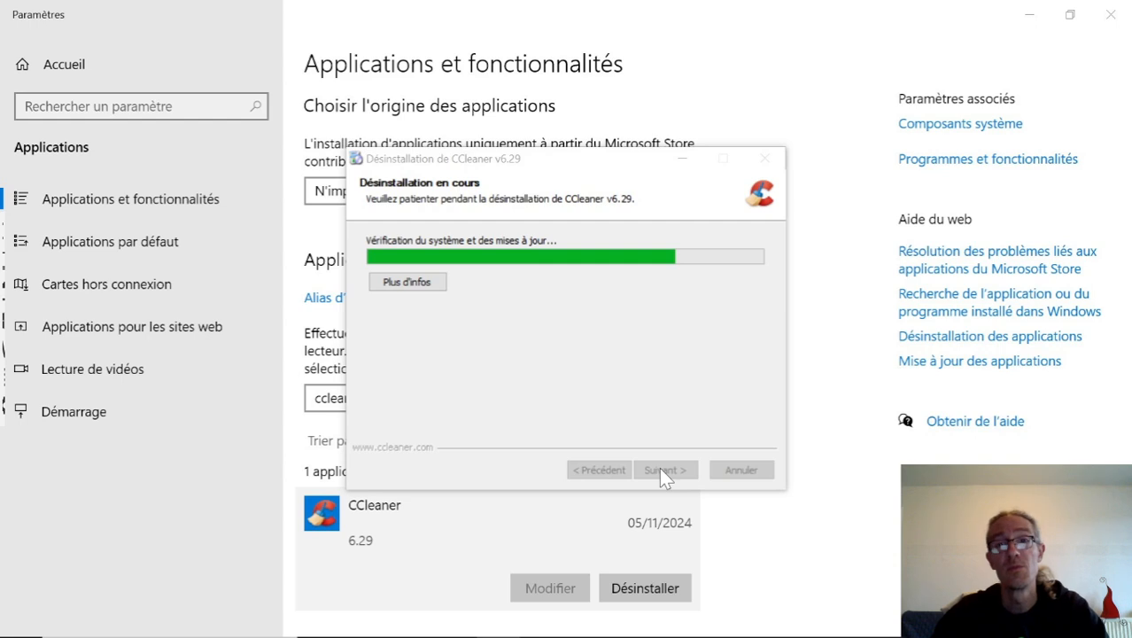
pyautogui.click(1105, 20)
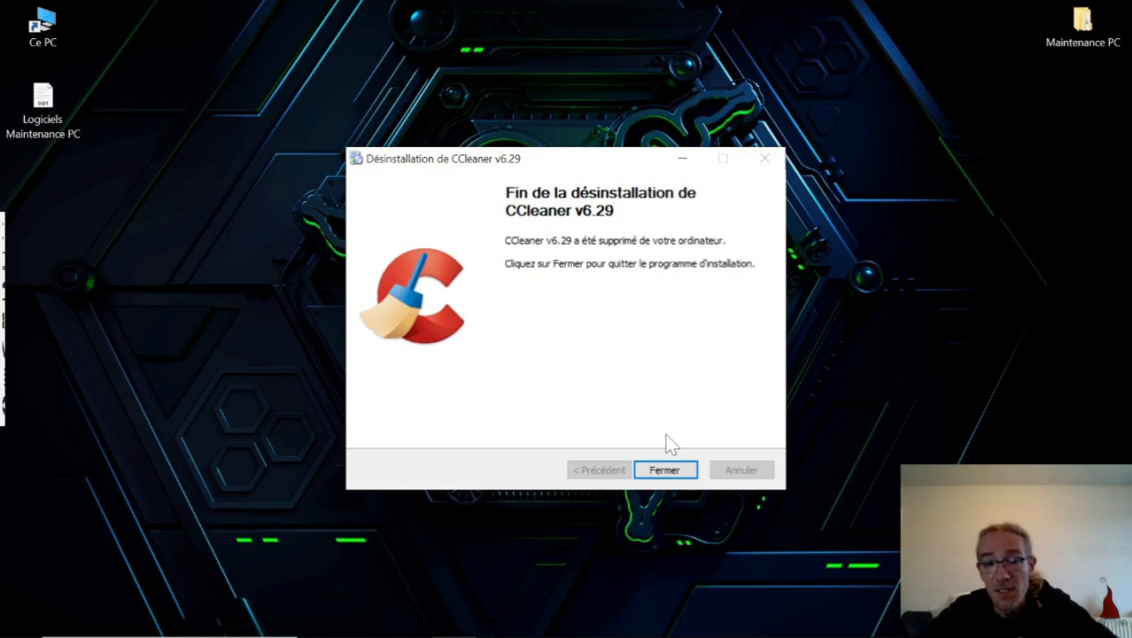
pyautogui.click(666, 470)
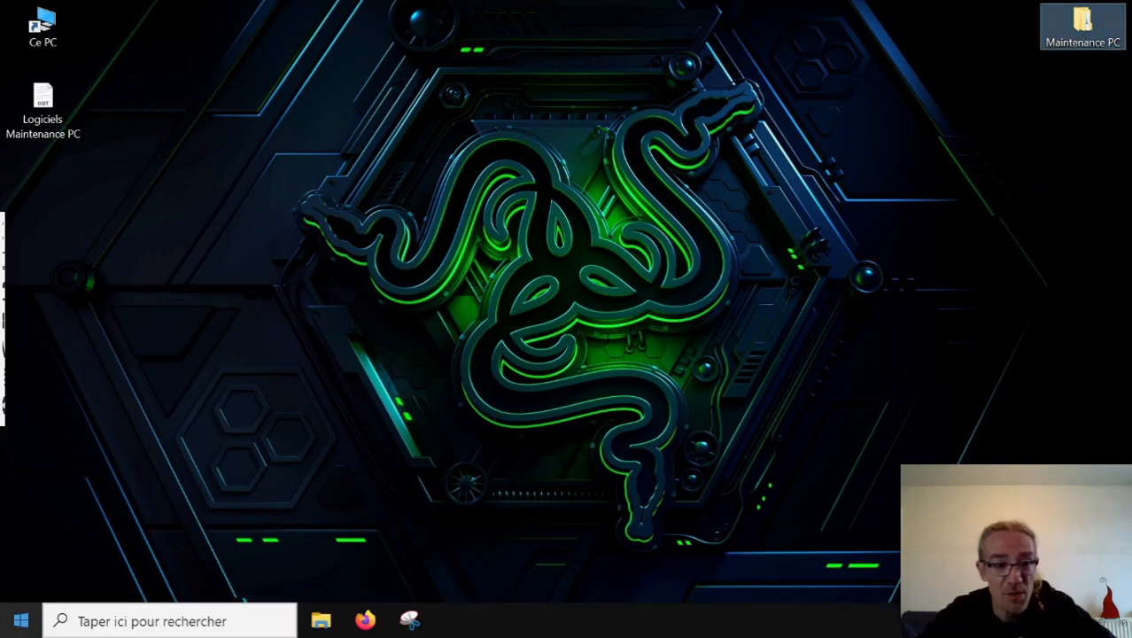
# Restart the remote Windows PC.
pyautogui.click(19, 622)
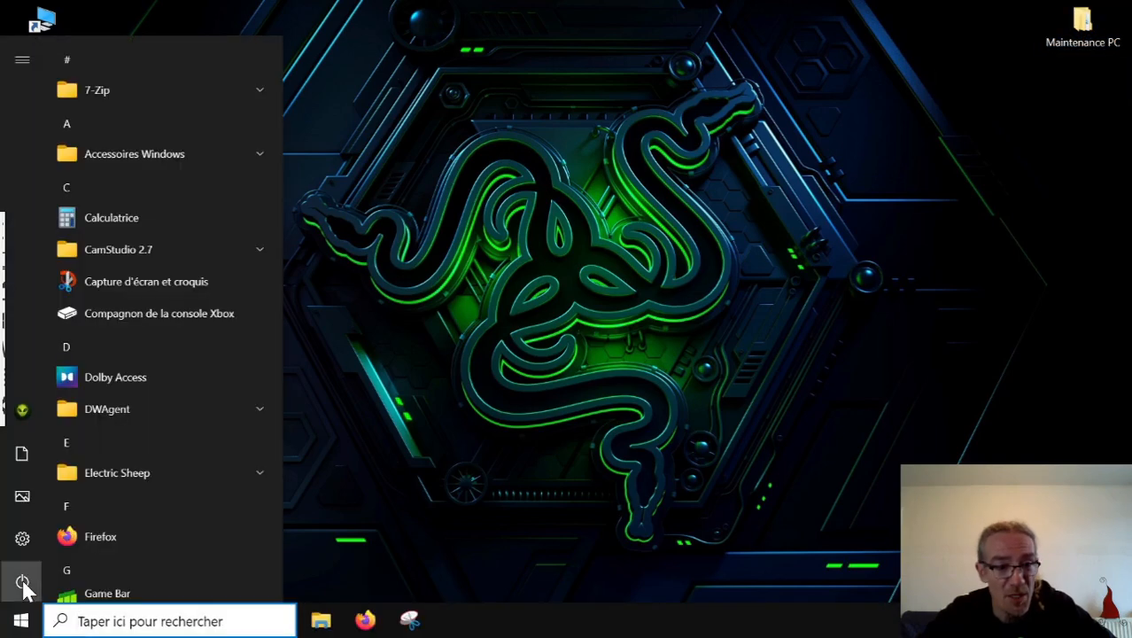
pyautogui.click(22, 581)
pyautogui.click(71, 535)
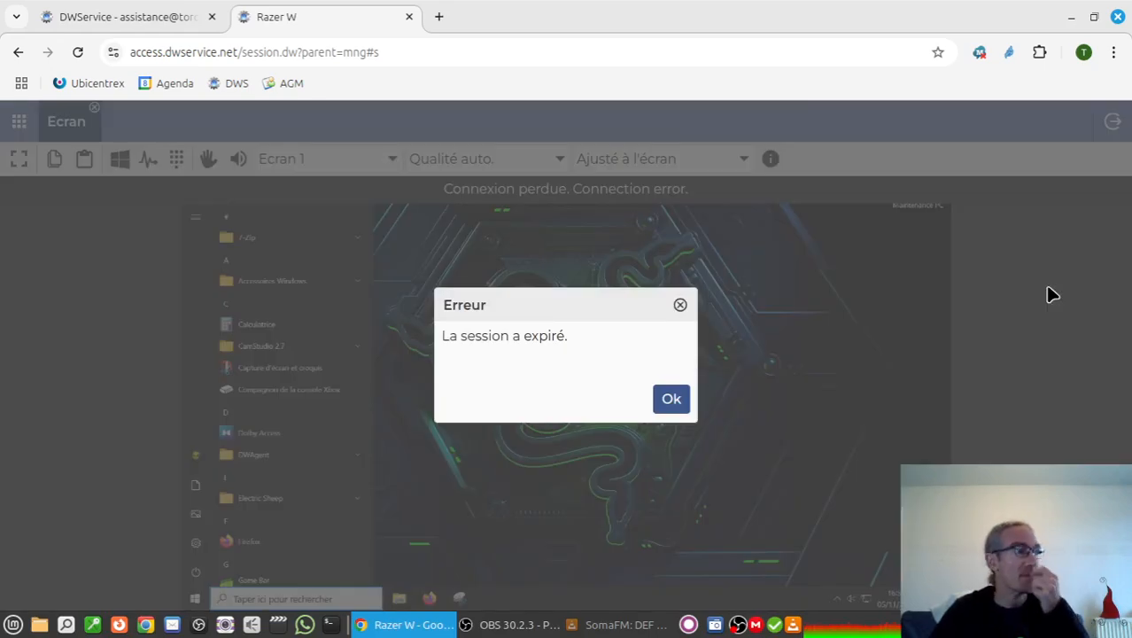
# Dismiss the expired-session error, refresh the agent list, and reconnect to the Razer W agent's screen in full-screen mode.
pyautogui.click(673, 401)
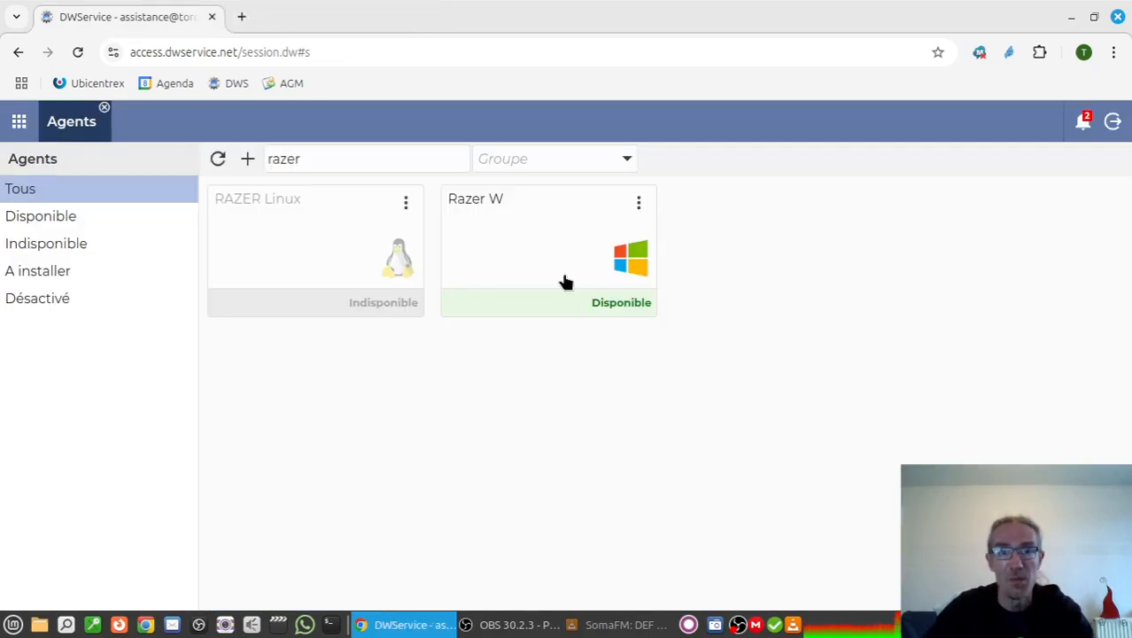
pyautogui.click(218, 158)
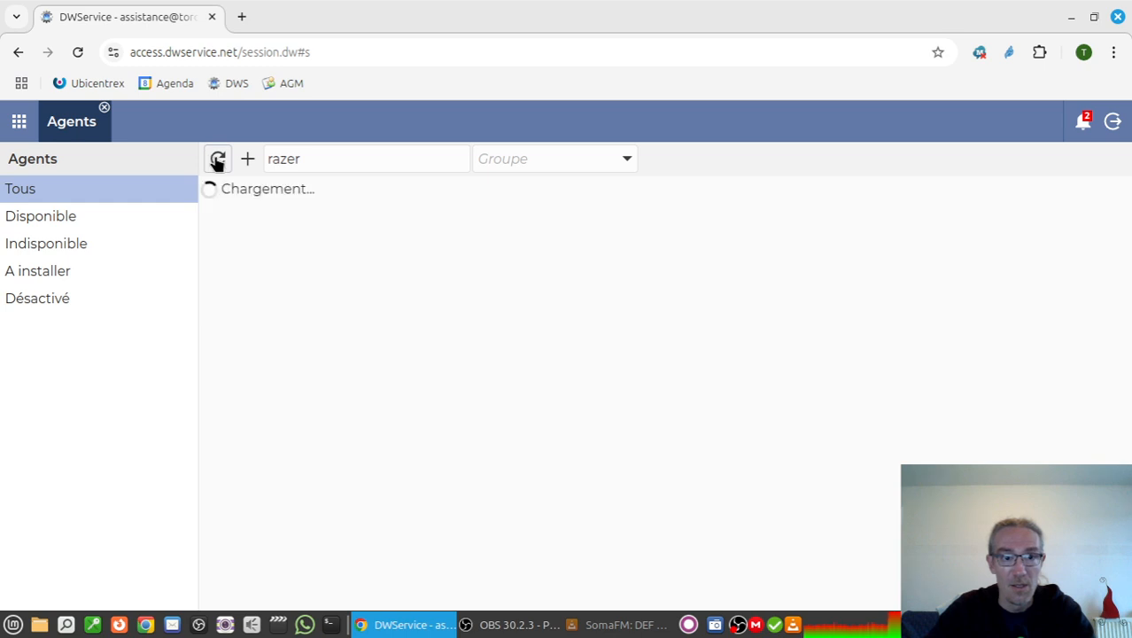
pyautogui.click(530, 257)
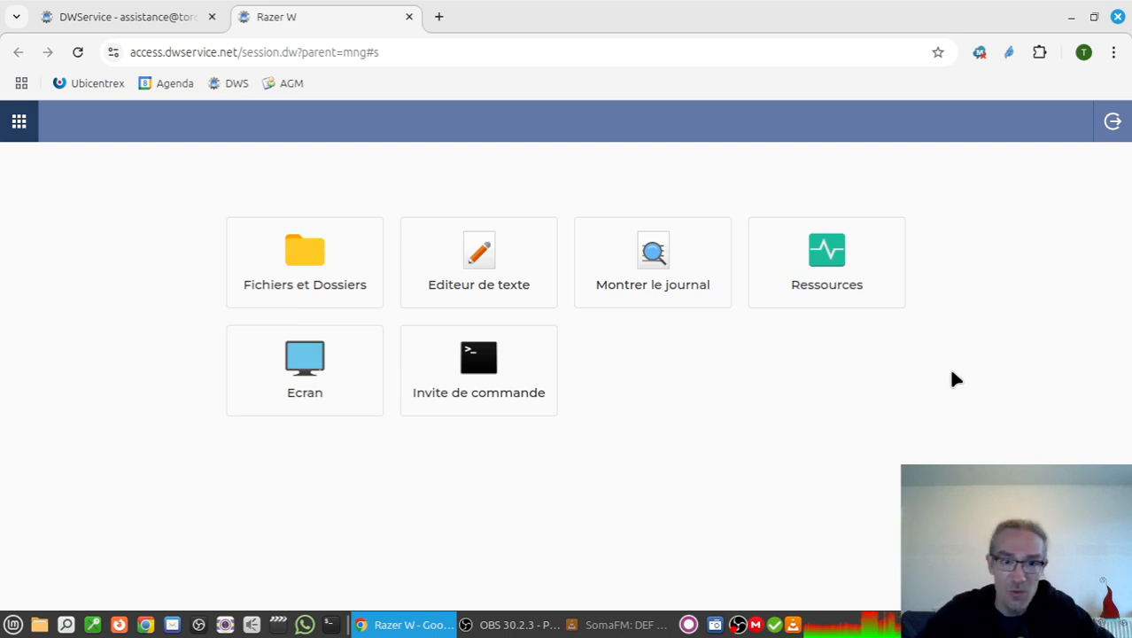
pyautogui.click(335, 373)
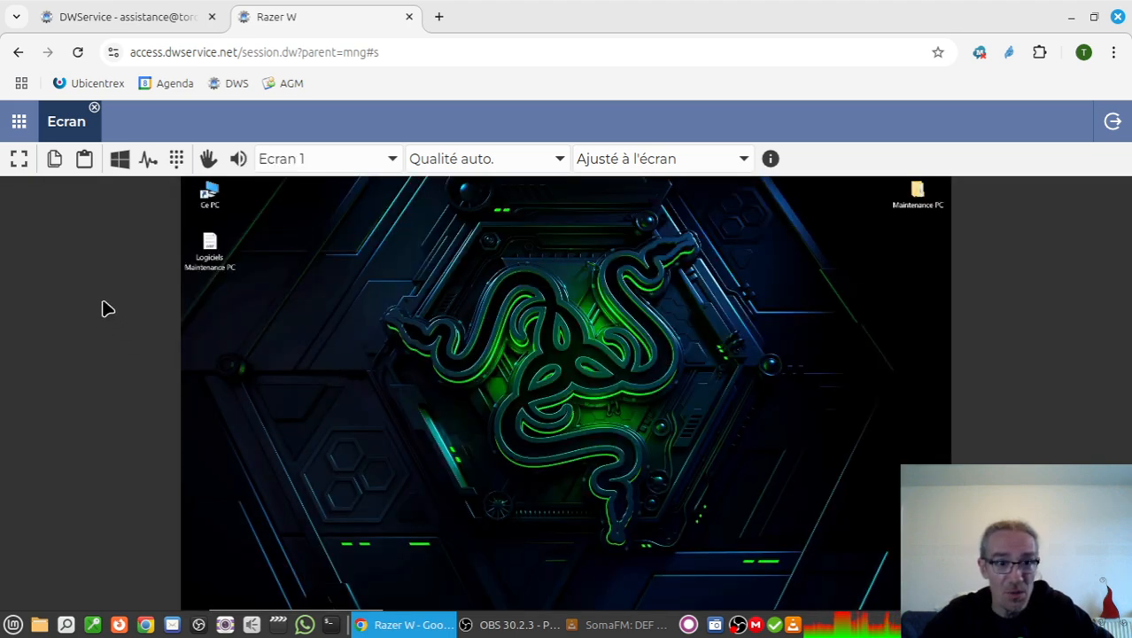
pyautogui.click(18, 158)
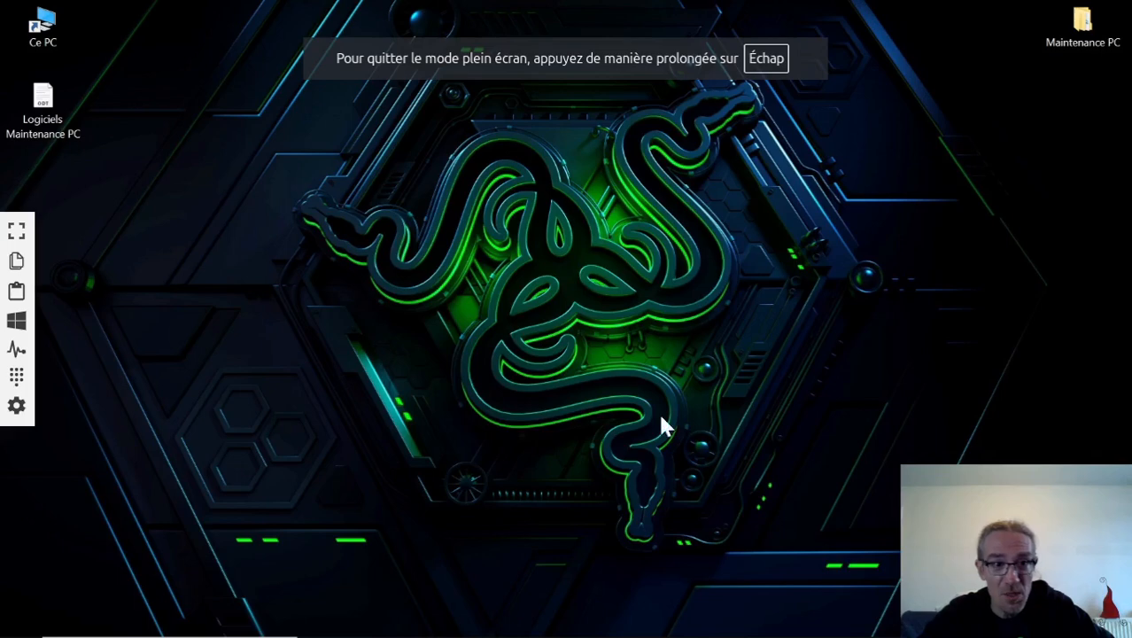
# Run the installer "07 - dfsetup222" from the Logiciels folder inside Maintenance PC and authorise its changes.
pyautogui.doubleClick(1082, 26)
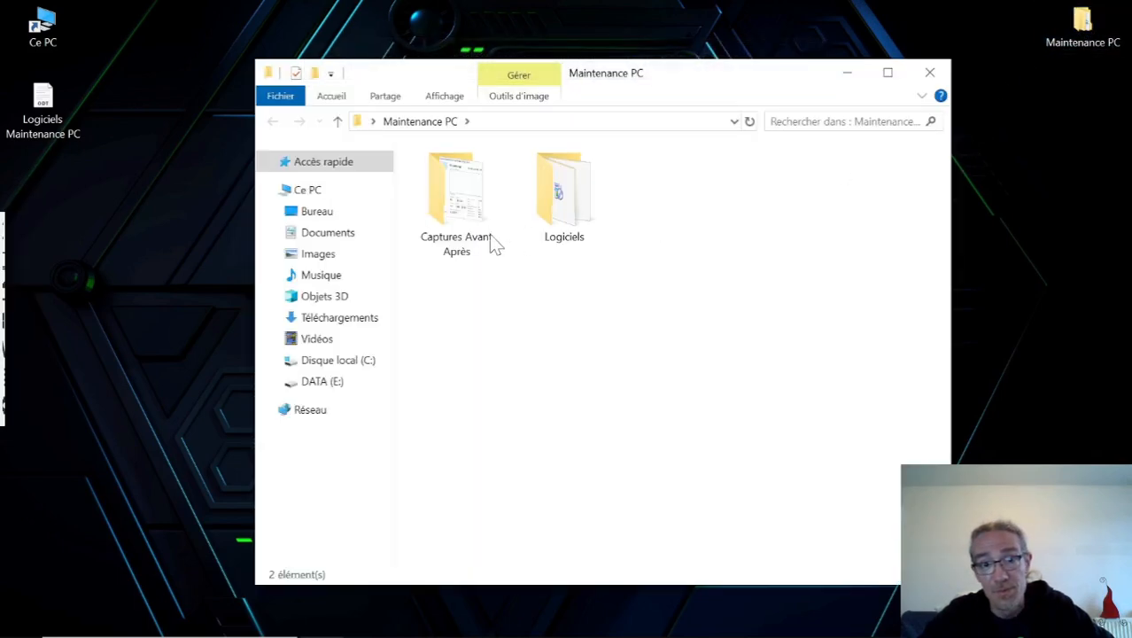
pyautogui.doubleClick(565, 195)
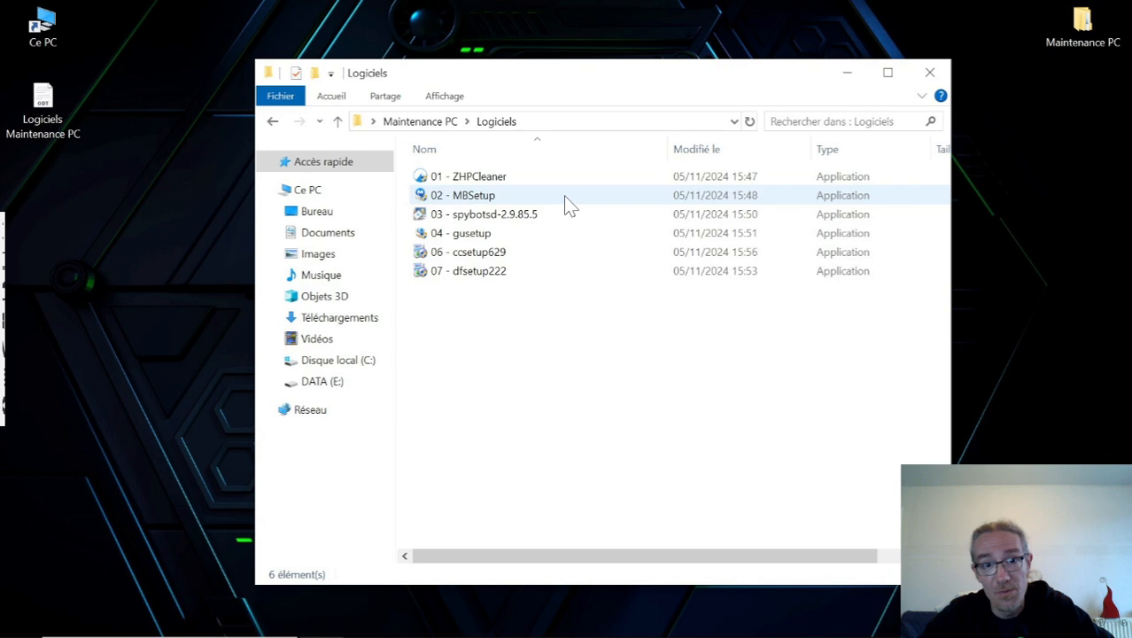
pyautogui.doubleClick(483, 282)
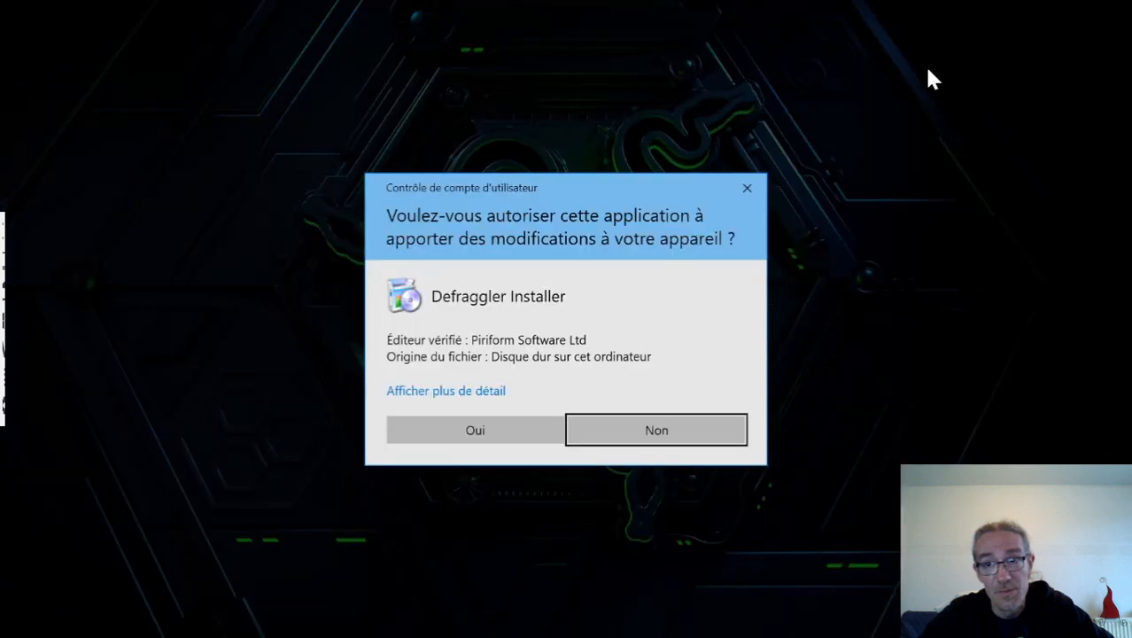
pyautogui.click(491, 428)
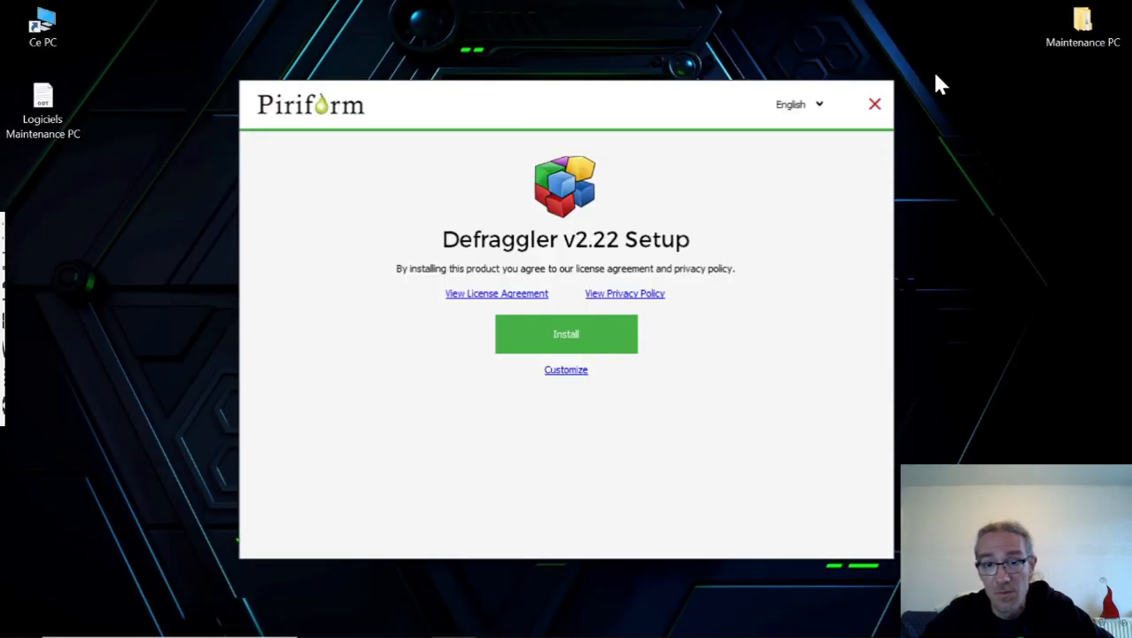
# Install Defraggler v2.22 with Français (French) as the setup language, and launch it.
pyautogui.click(825, 104)
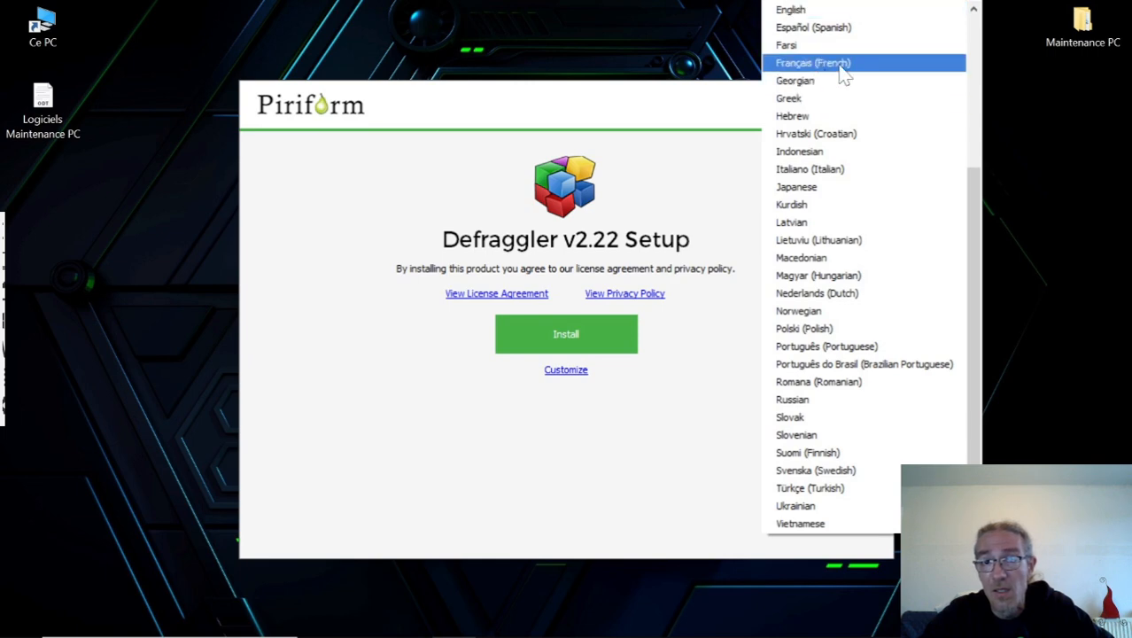
pyautogui.click(840, 65)
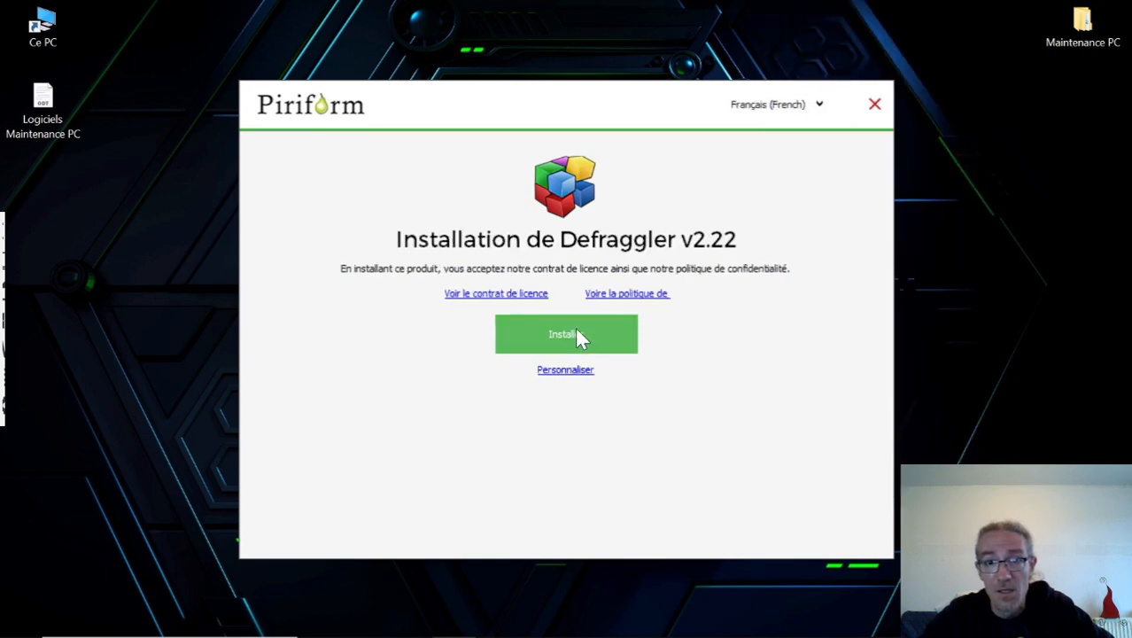
pyautogui.click(567, 335)
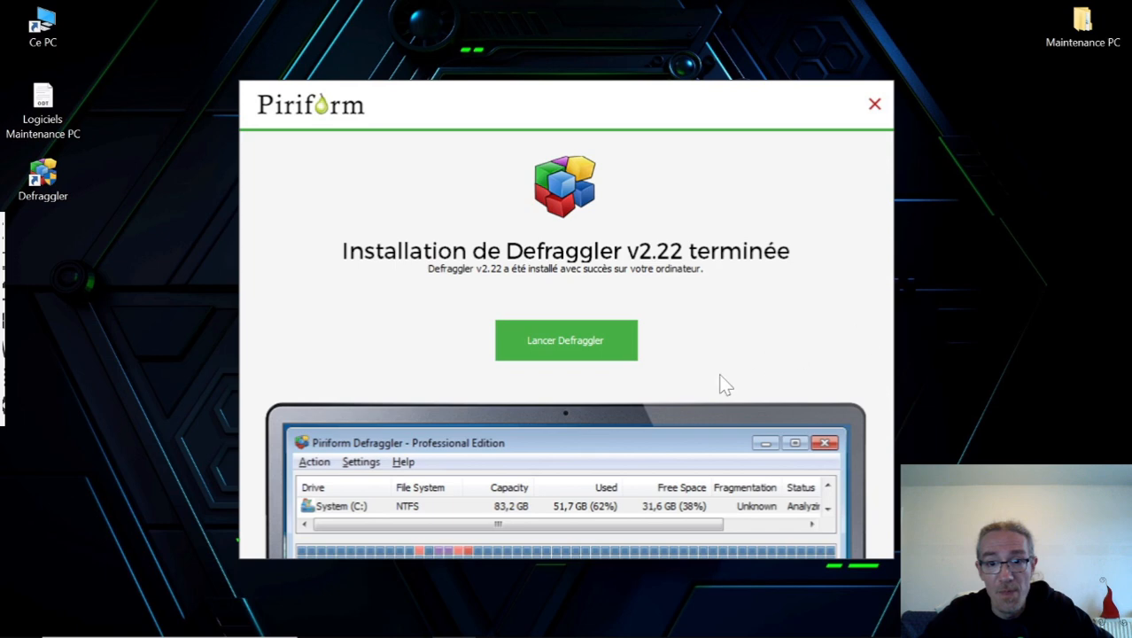
pyautogui.click(572, 347)
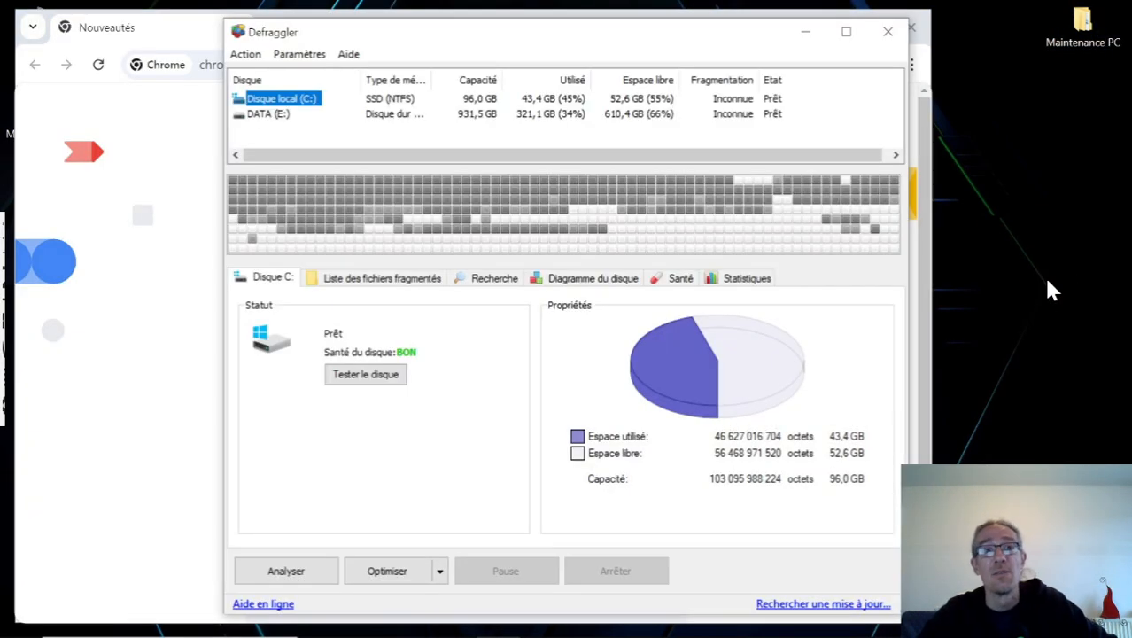
# Switch to the Chrome window, set Google as the default search engine, and close both tabs.
pyautogui.click(183, 36)
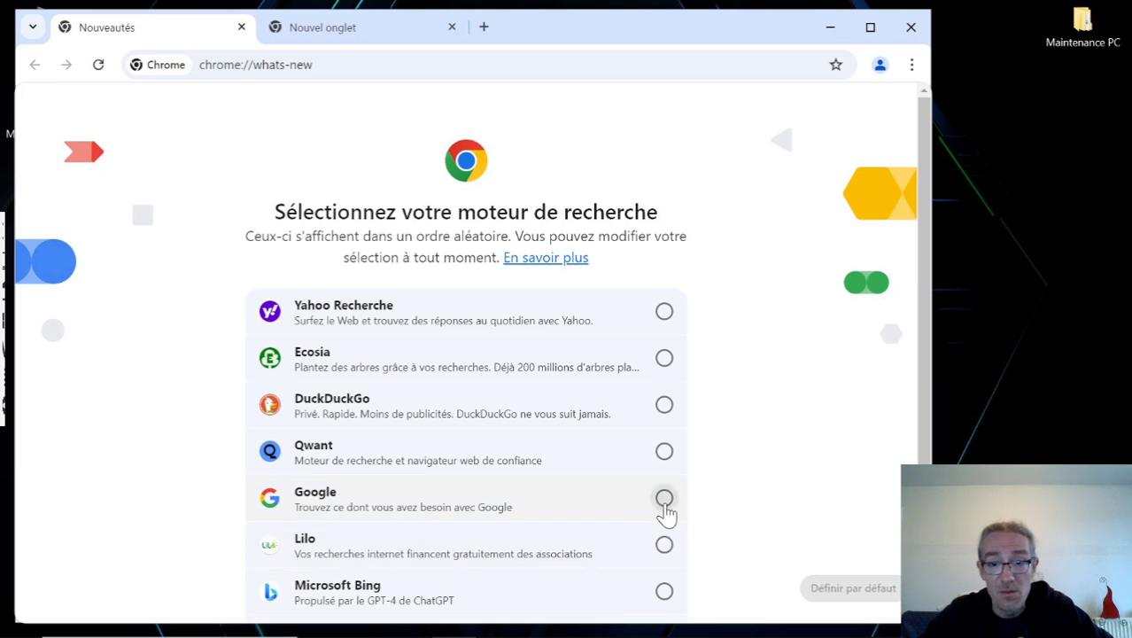
pyautogui.click(626, 484)
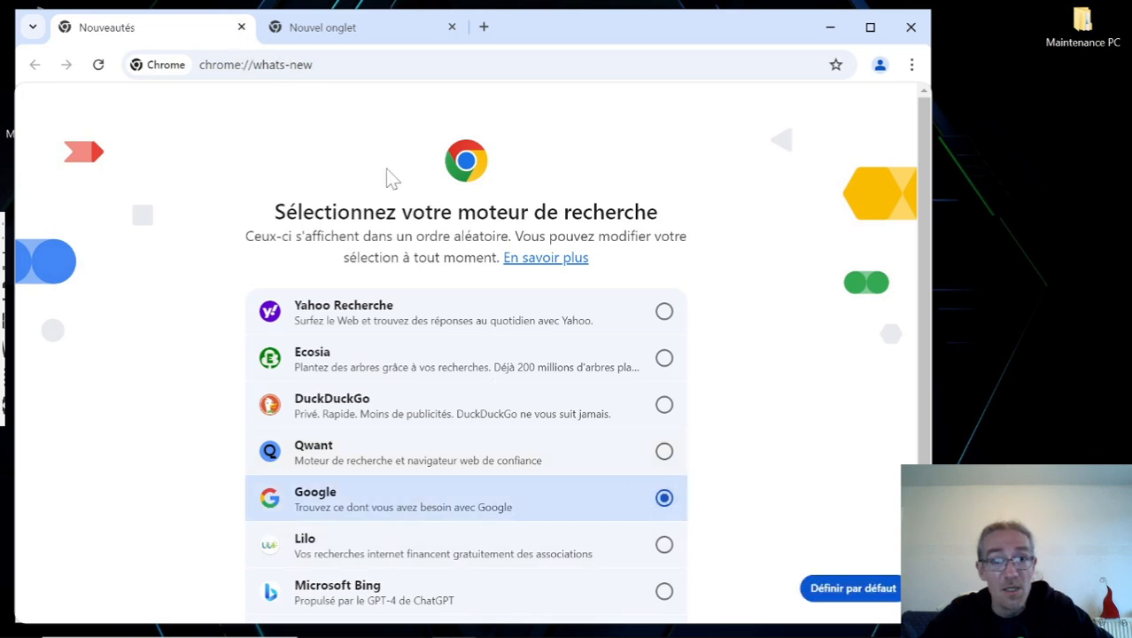
pyautogui.click(827, 595)
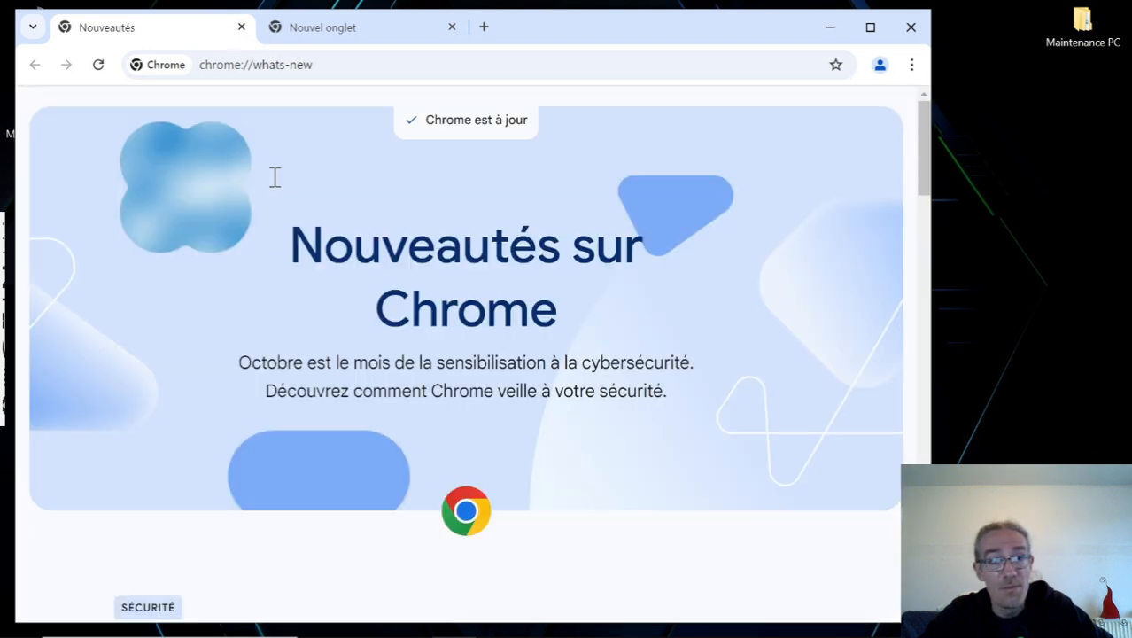
pyautogui.click(241, 27)
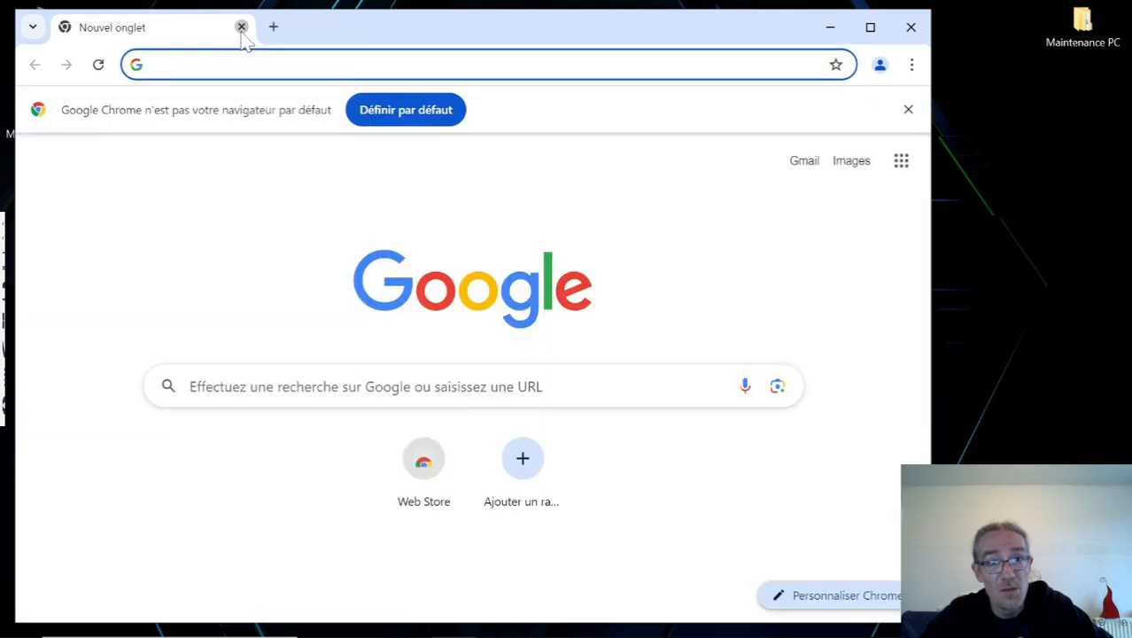
pyautogui.click(241, 29)
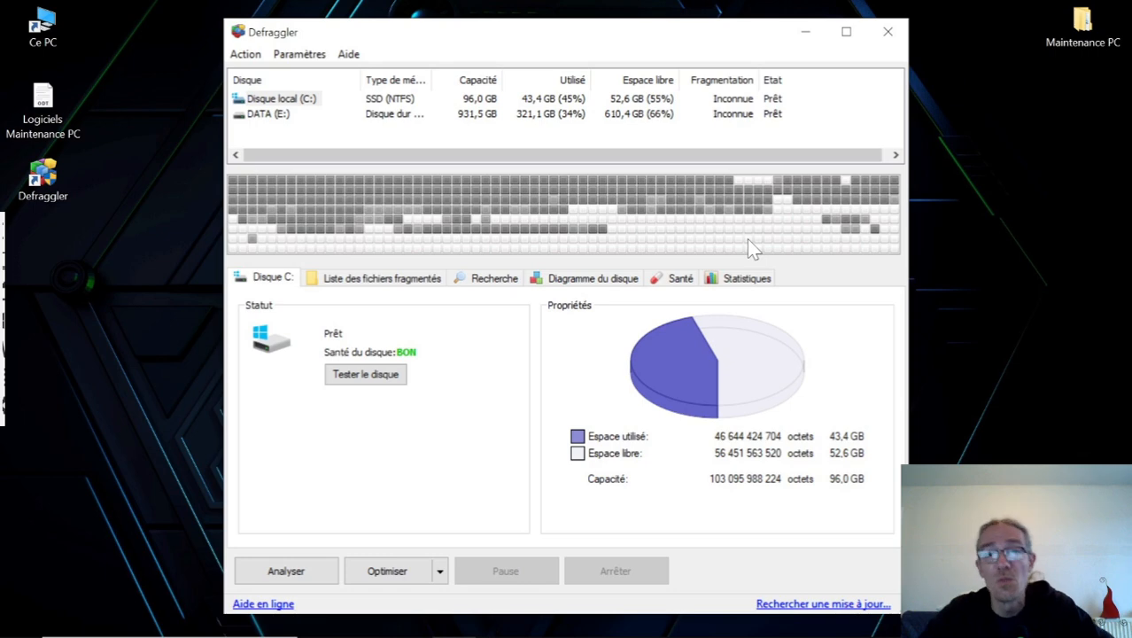
# Maximise Defraggler and optimise Disque local (C:), accepting the zero-fill operation and choosing not to show its message again.
pyautogui.click(846, 32)
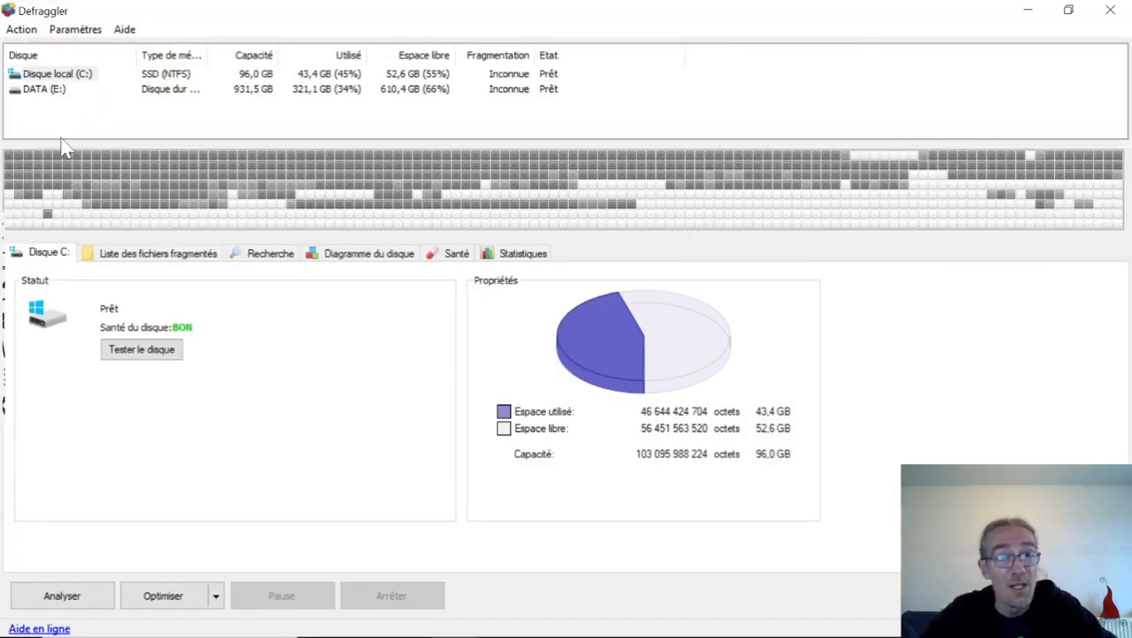
pyautogui.click(87, 76)
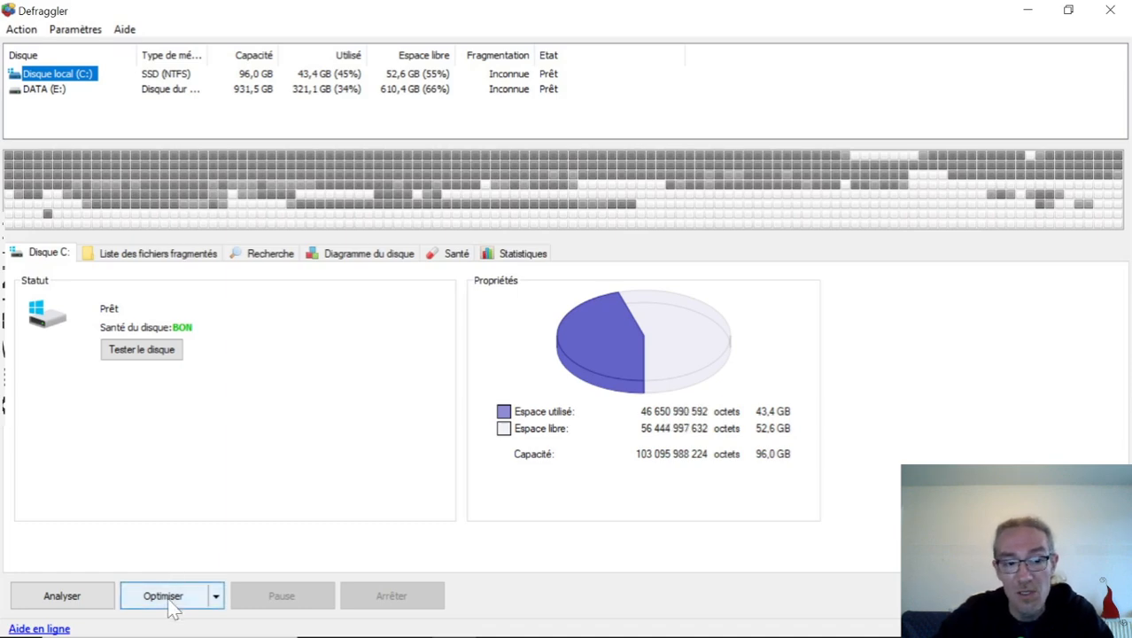
pyautogui.click(169, 599)
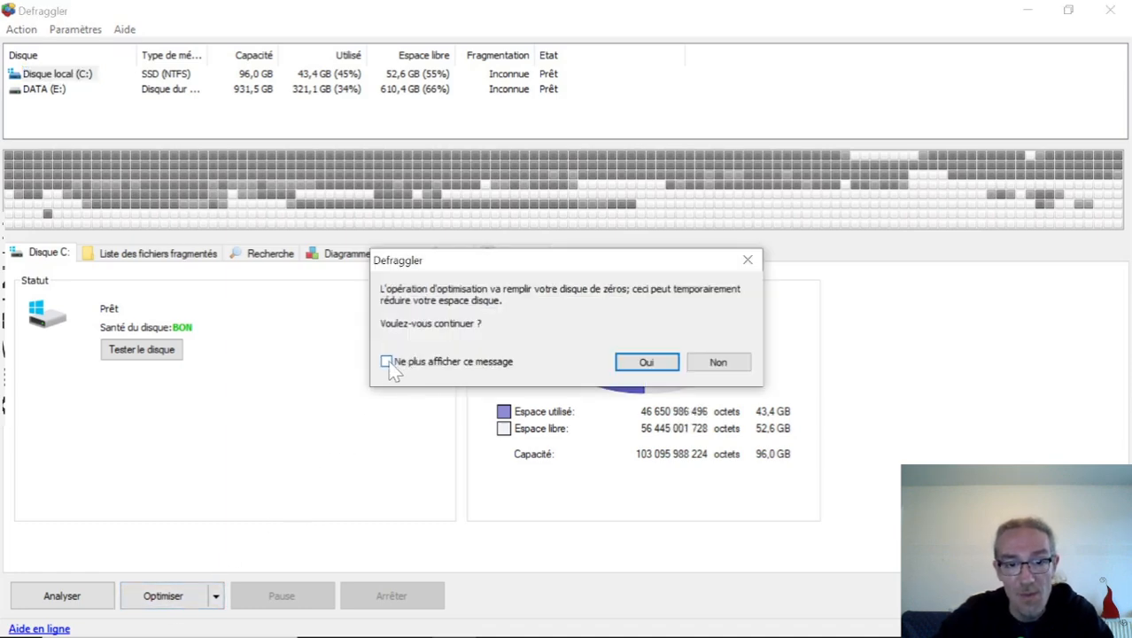
pyautogui.click(388, 364)
pyautogui.click(646, 363)
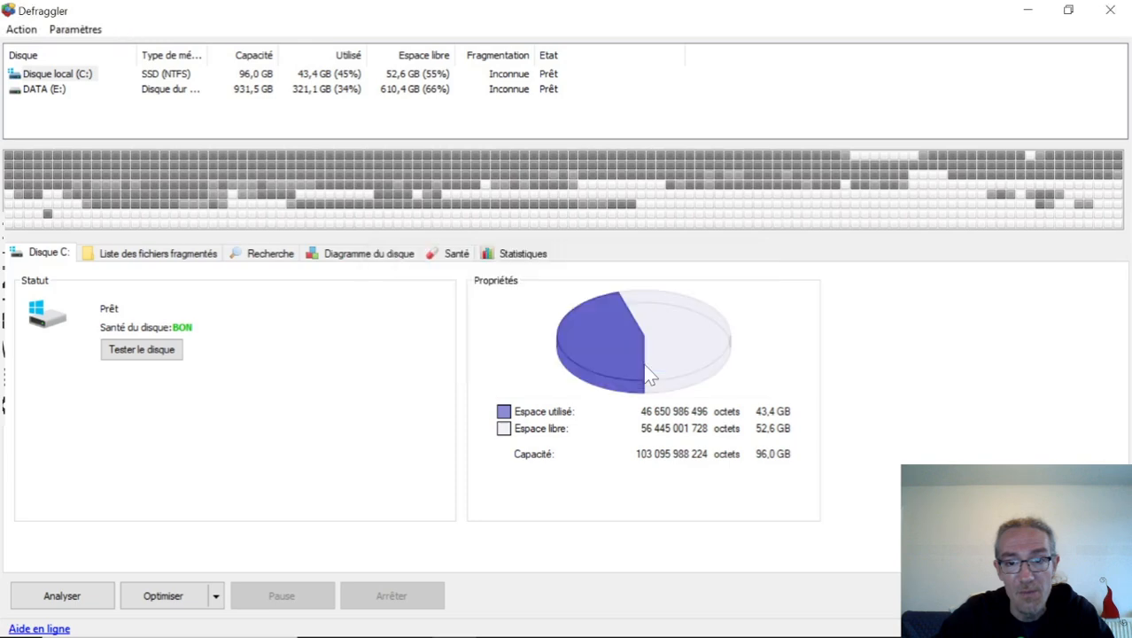
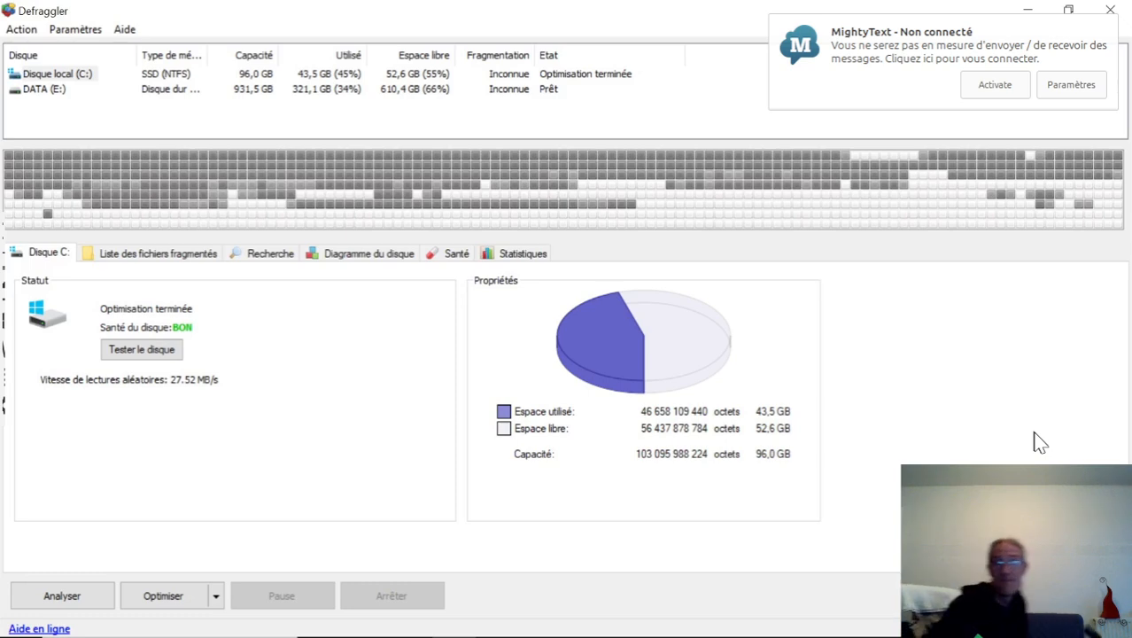
# Dismiss the MightyText notification, close Defraggler, and open the Ajouter ou supprimer des programmes settings by searching Windows for "progr".
pyautogui.click(899, 91)
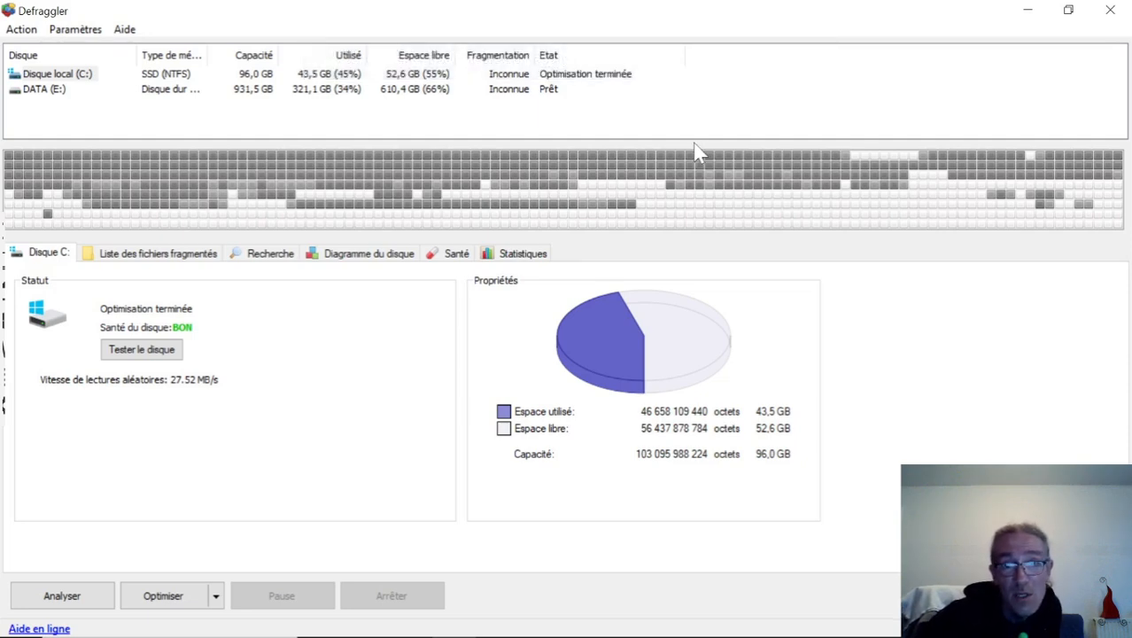
pyautogui.click(1112, 12)
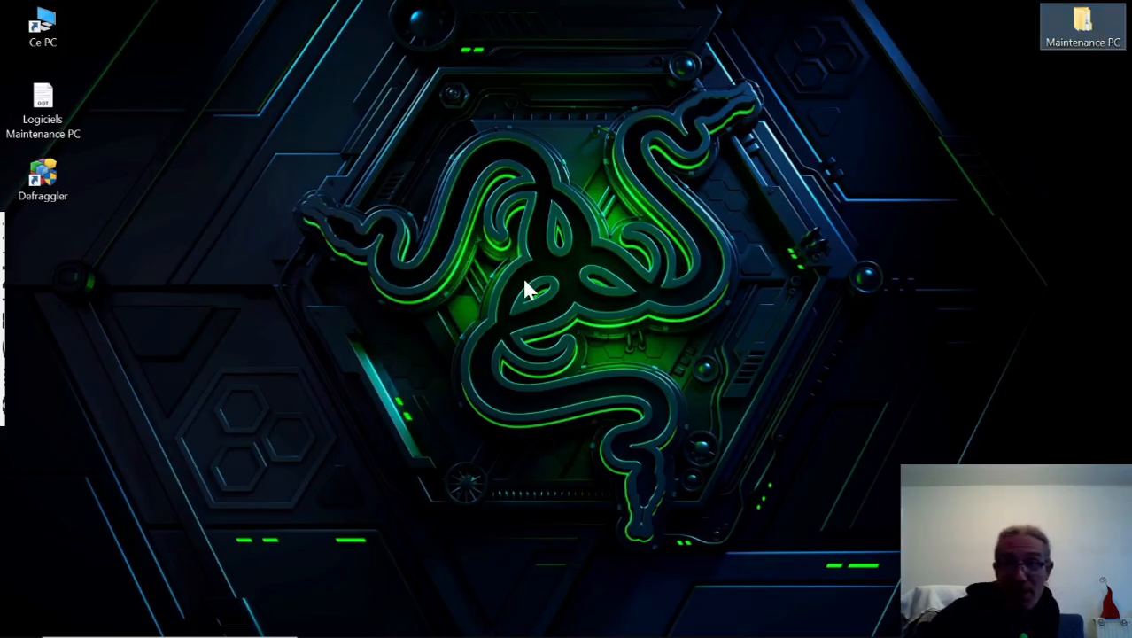
pyautogui.moveTo(195, 632)
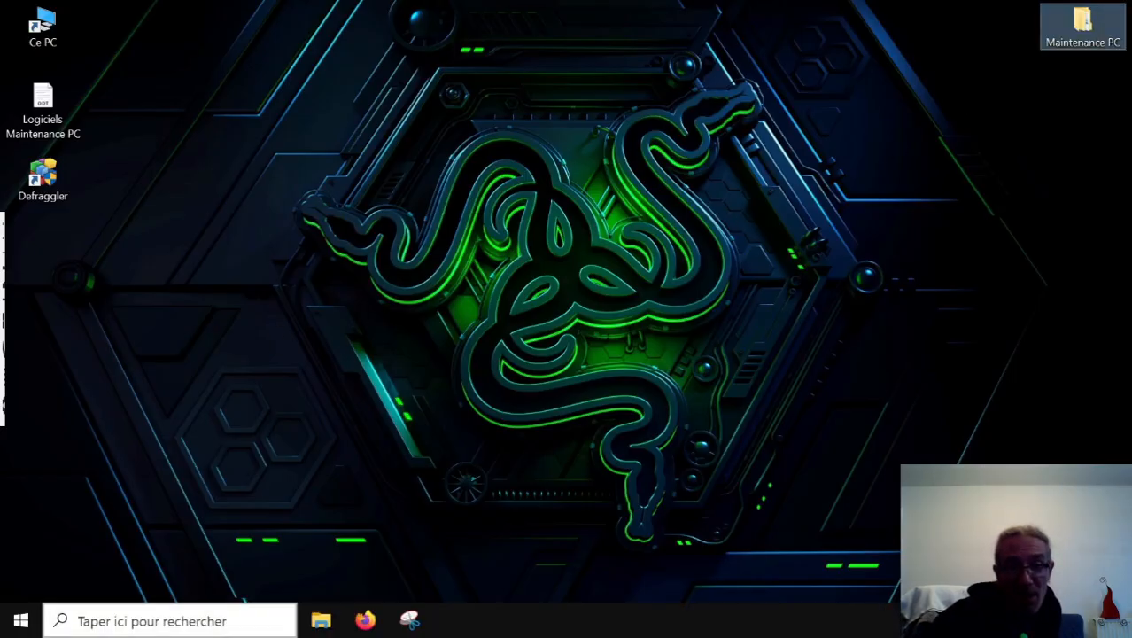
pyautogui.click(21, 623)
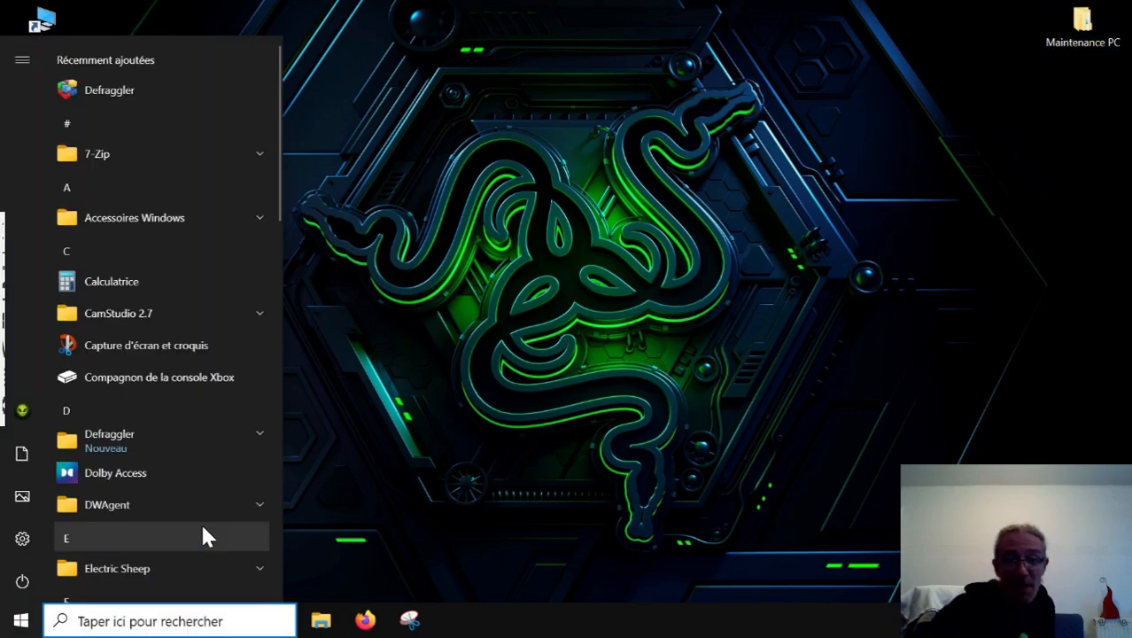
pyautogui.write('pro')
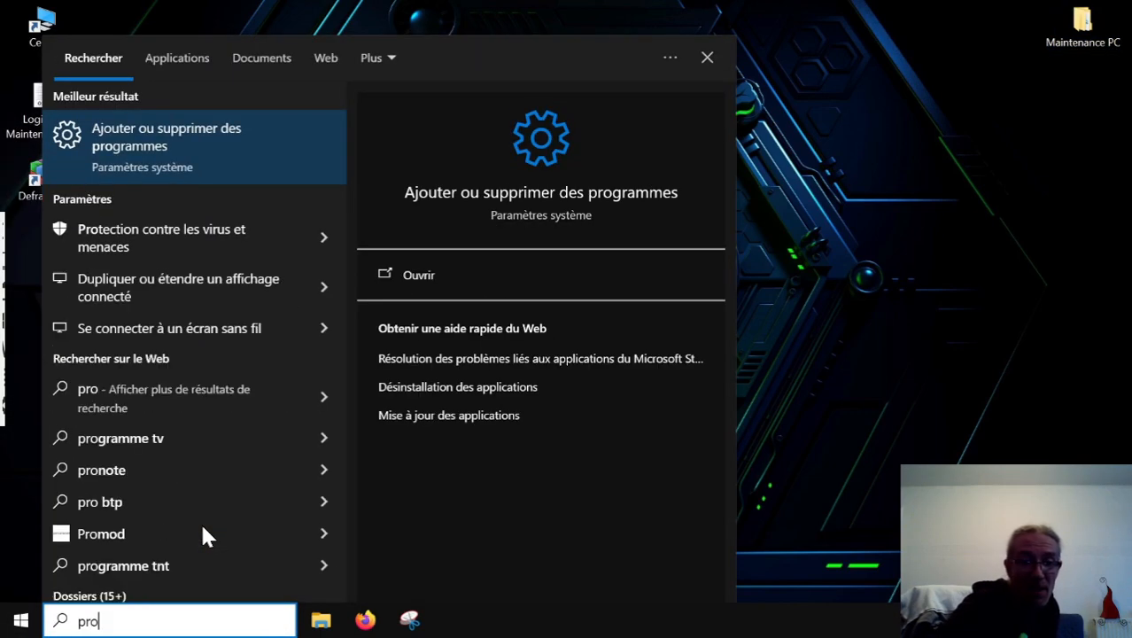
pyautogui.write('gr')
pyautogui.press('Escape')
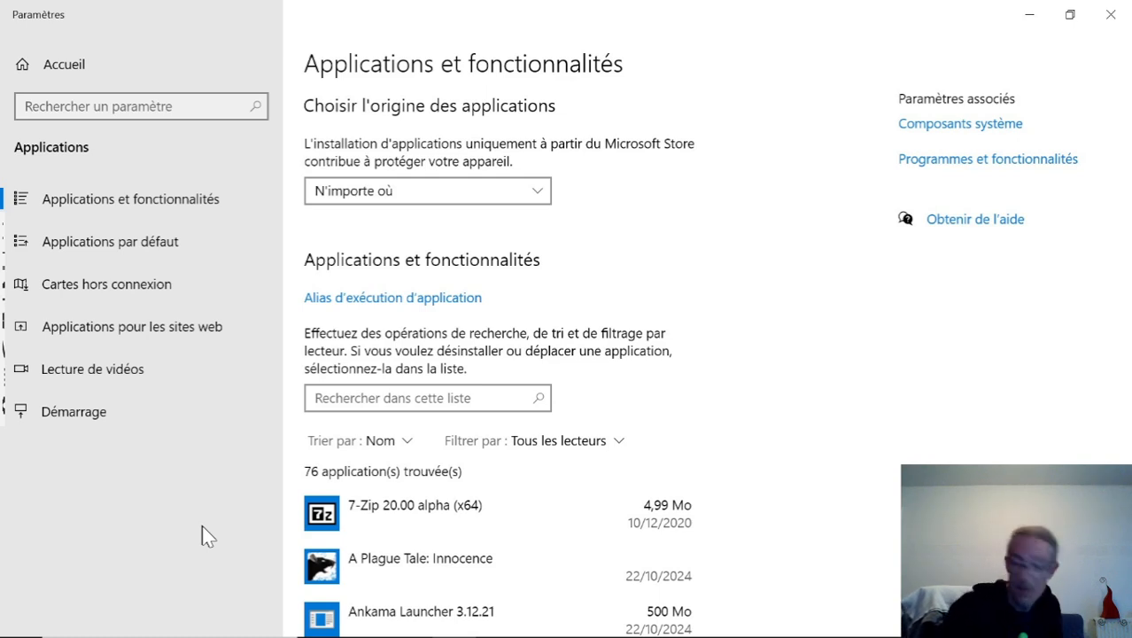
# Find Defraggler by searching the installed applications for "defr", uninstall it with authorisation, and close Paramètres.
pyautogui.click(456, 397)
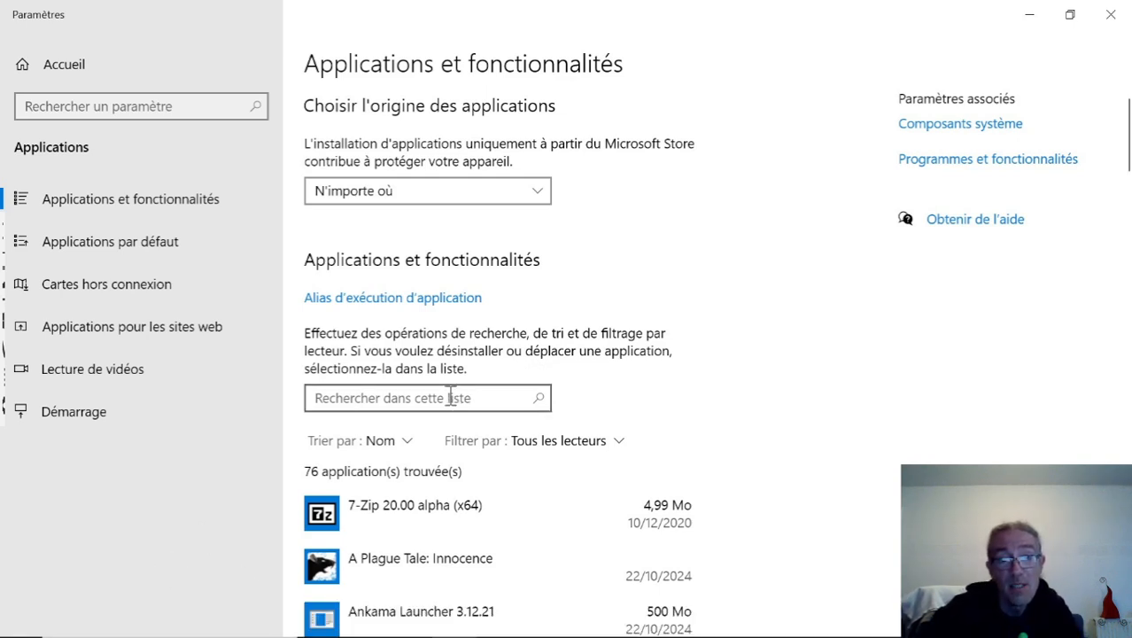
pyautogui.write('defr')
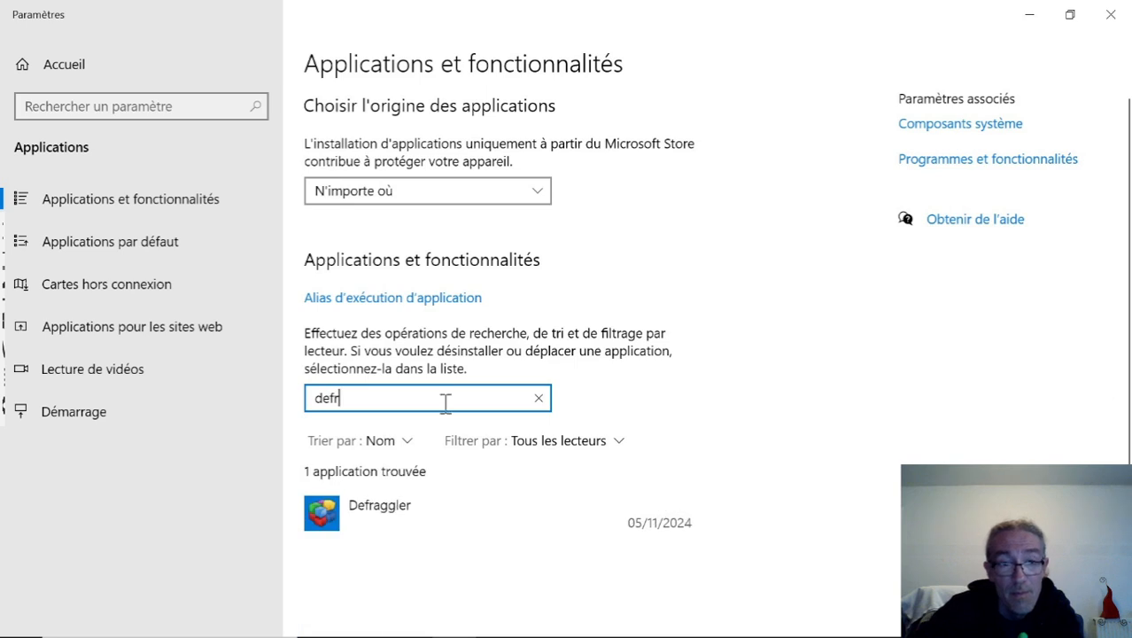
pyautogui.click(404, 516)
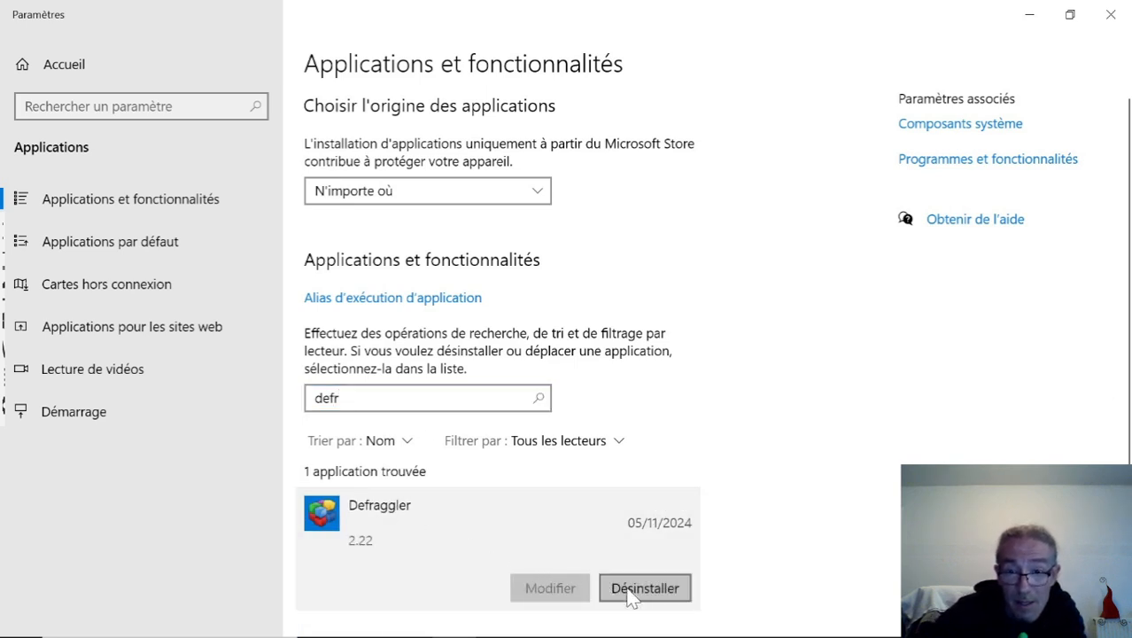
pyautogui.click(634, 593)
pyautogui.click(731, 550)
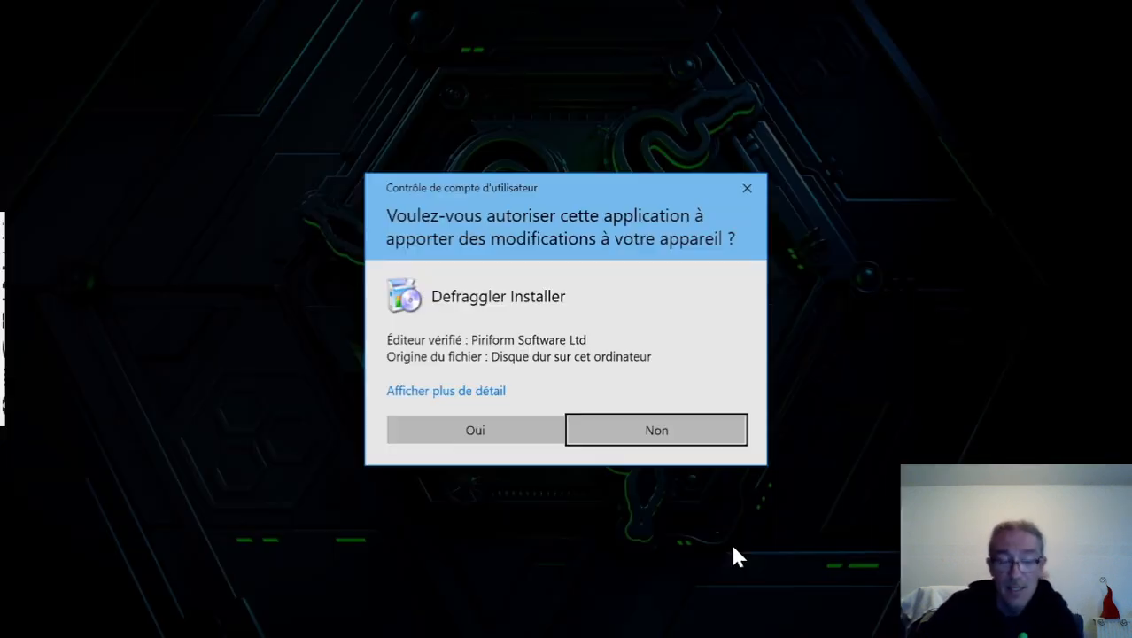
pyautogui.click(538, 438)
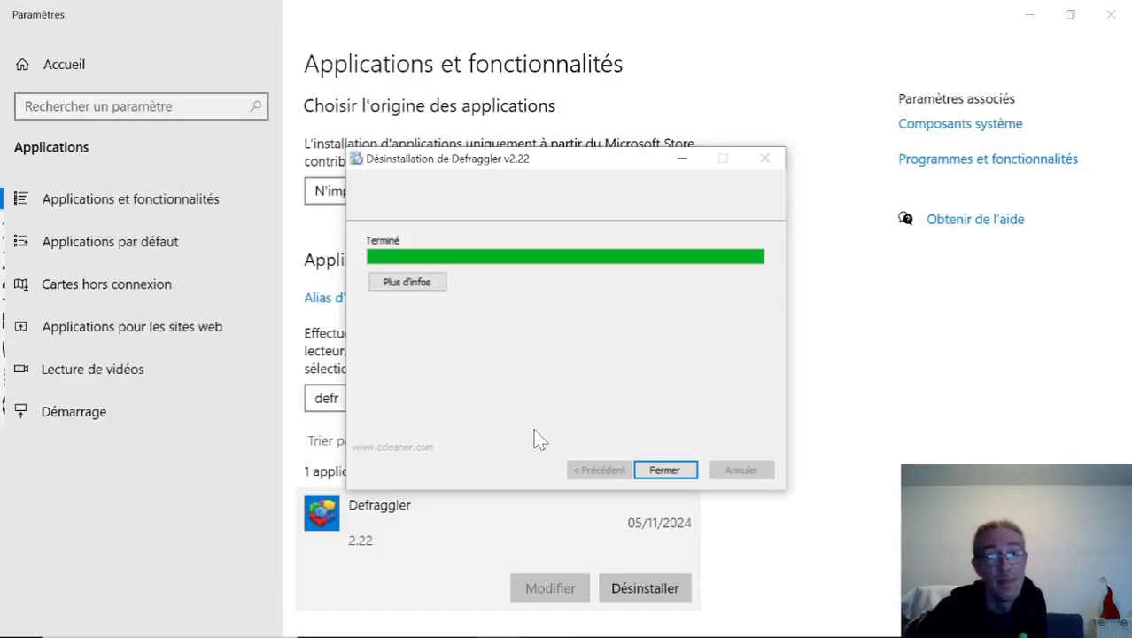
pyautogui.click(663, 471)
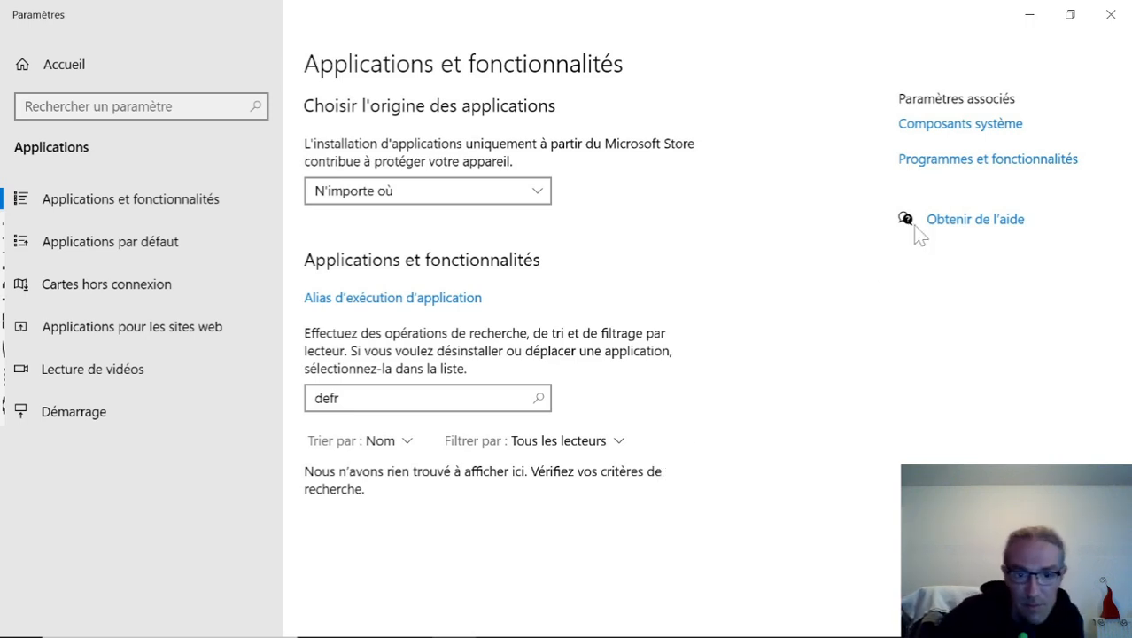
pyautogui.click(1111, 14)
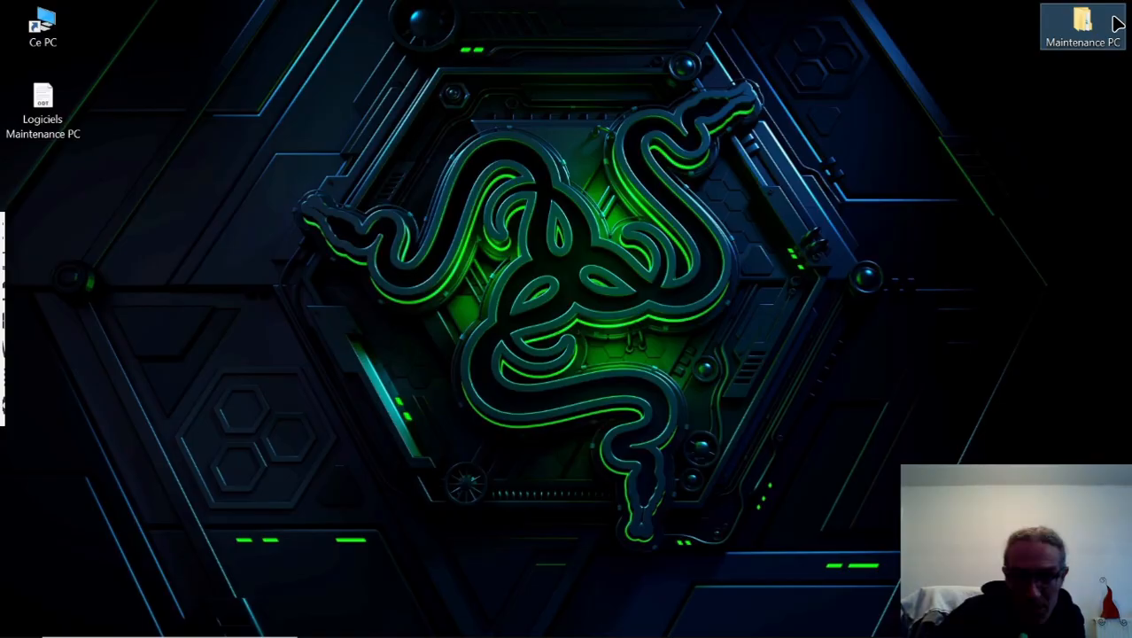
pyautogui.click(500, 316)
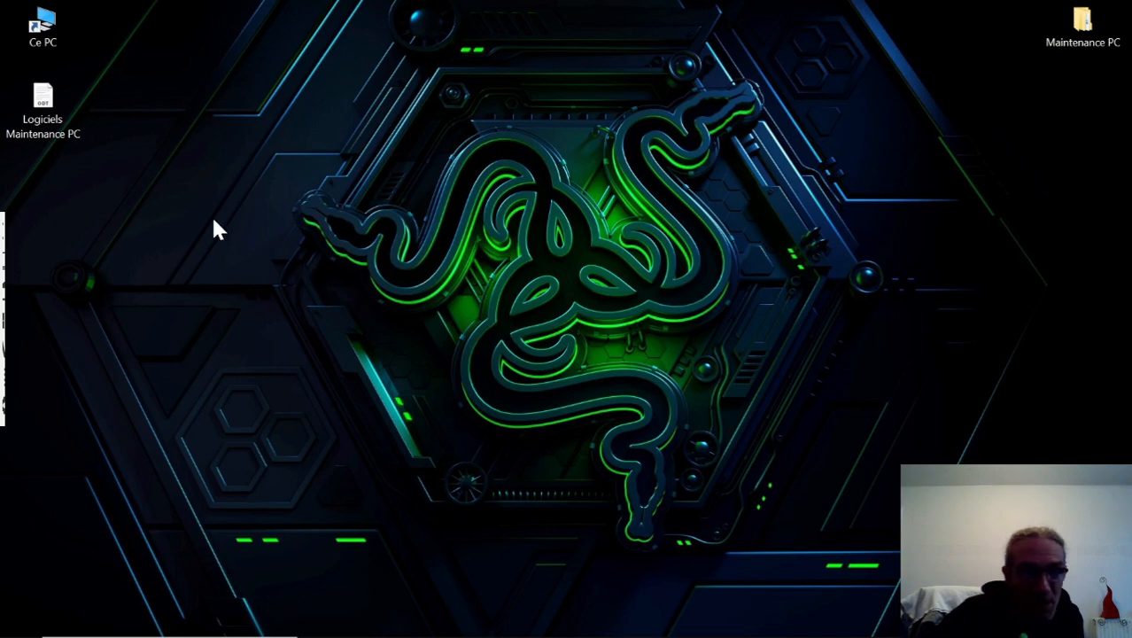
pyautogui.moveTo(266, 630)
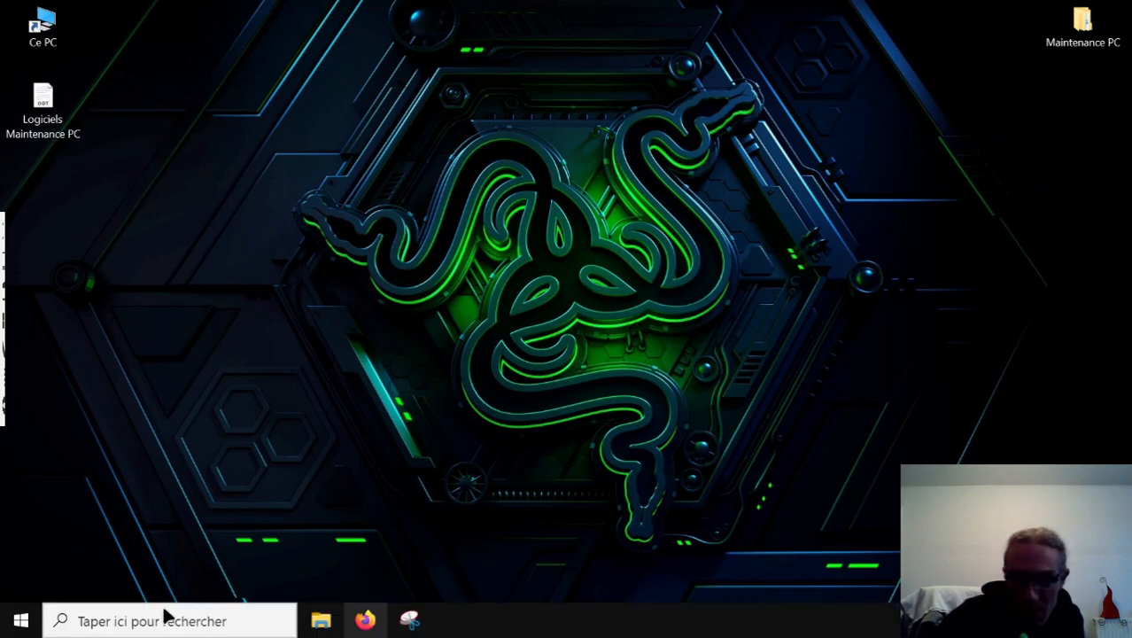
pyautogui.click(21, 620)
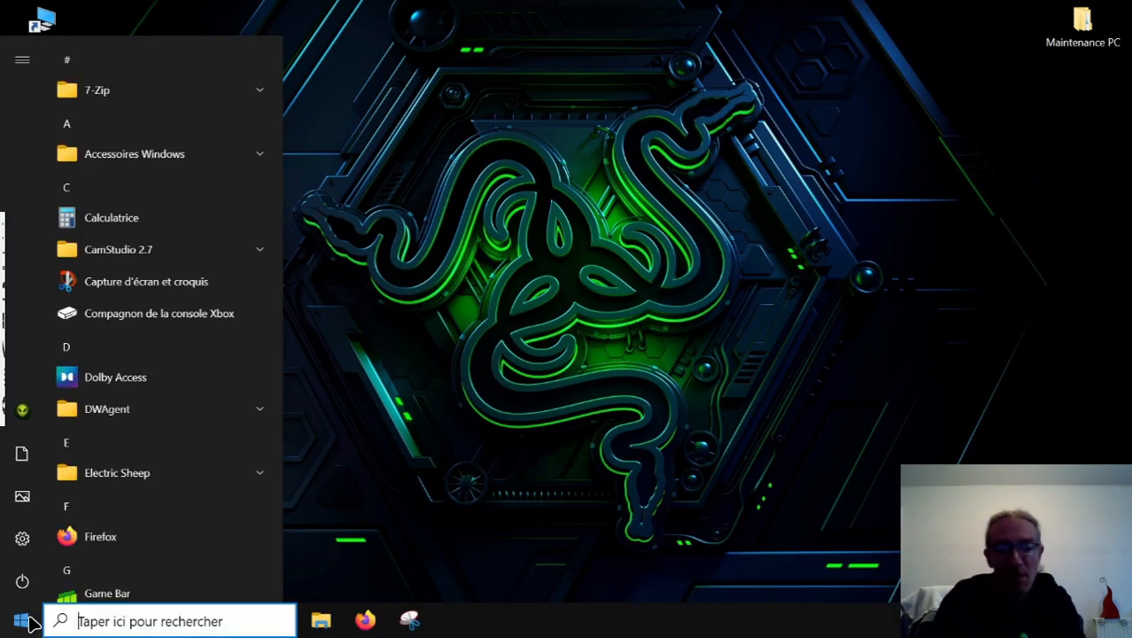
pyautogui.write('tele')
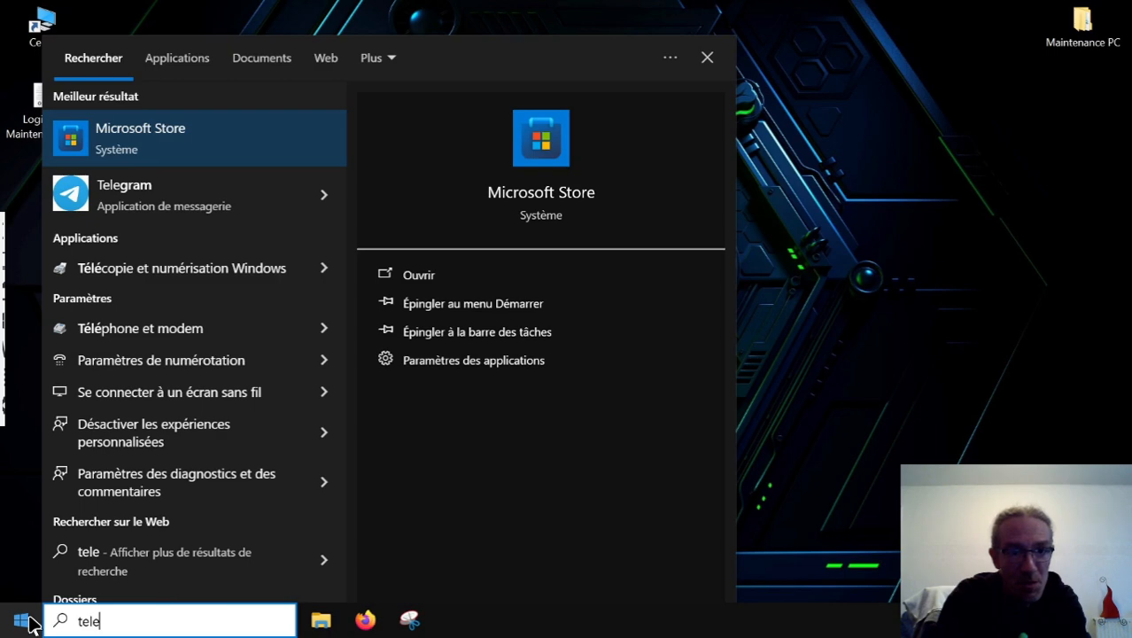
pyautogui.click(873, 287)
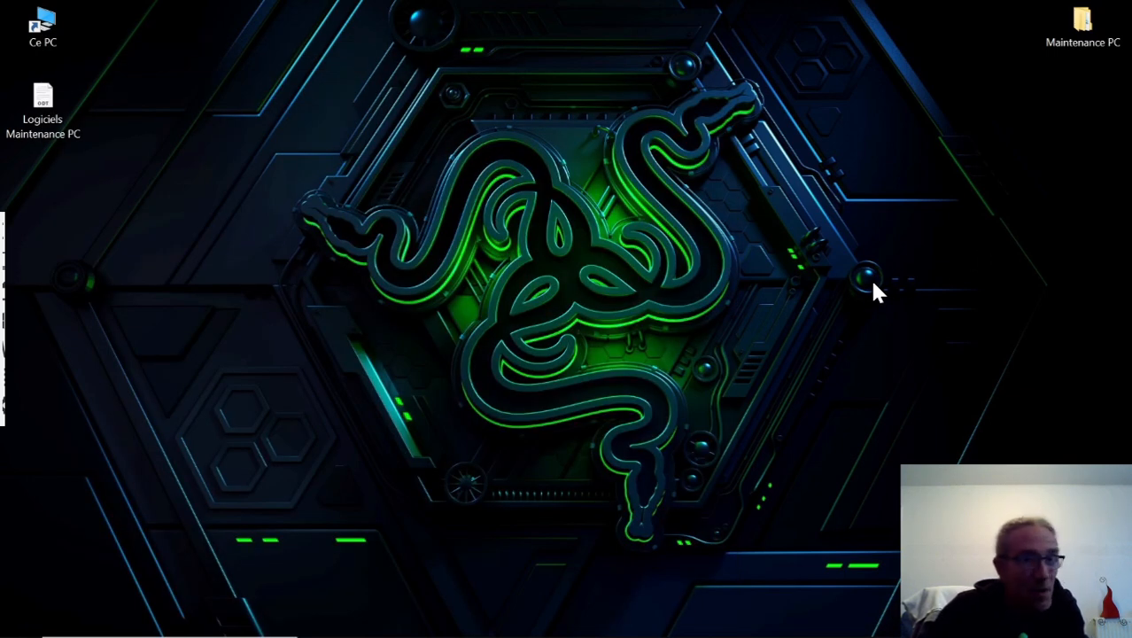
pyautogui.click(42, 104)
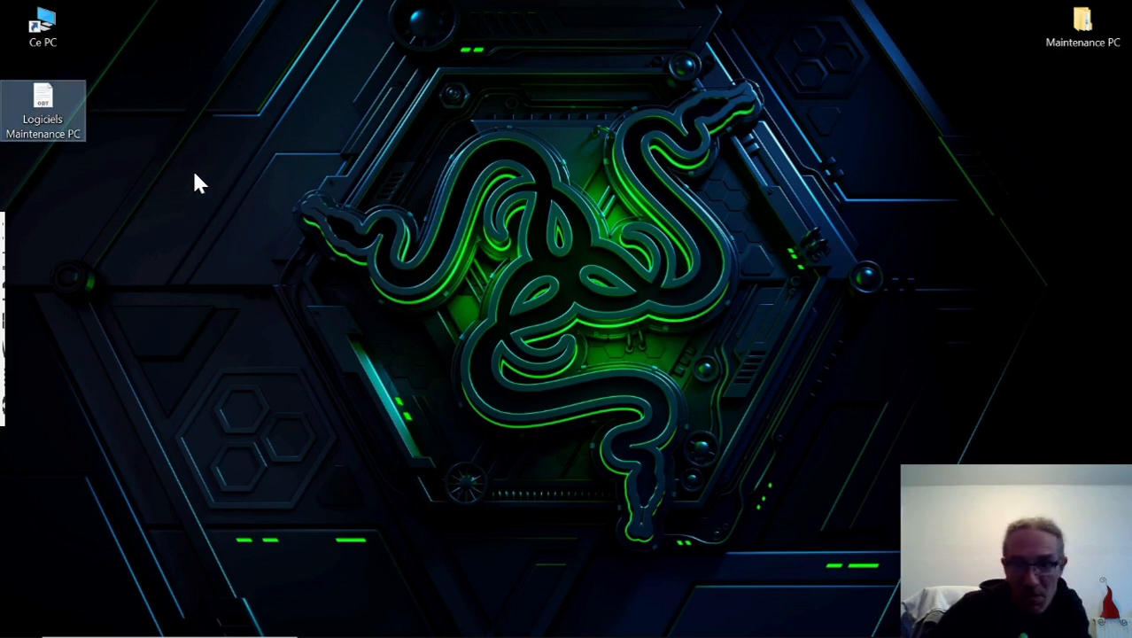
pyautogui.click(592, 366)
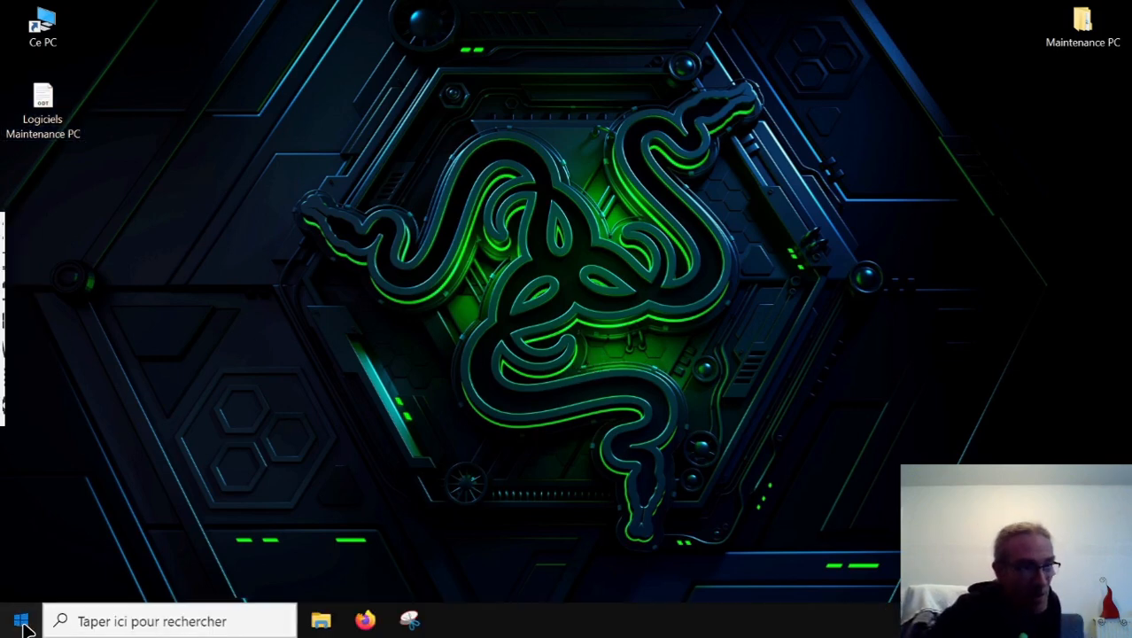
# Restart the remote Windows PC.
pyautogui.click(21, 620)
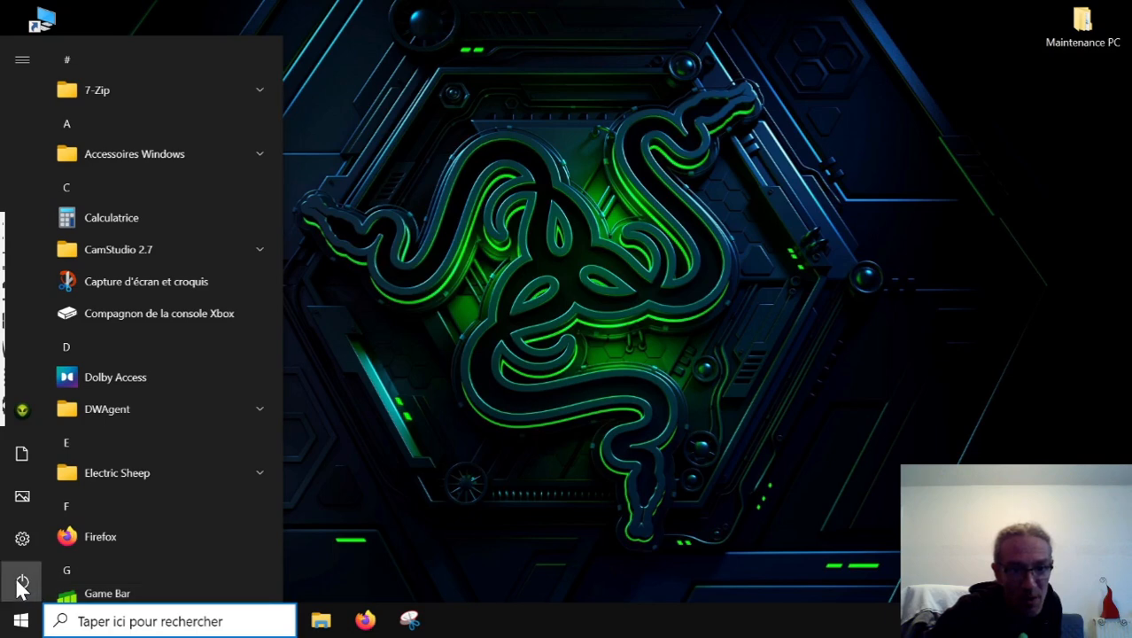
pyautogui.click(23, 581)
pyautogui.click(94, 532)
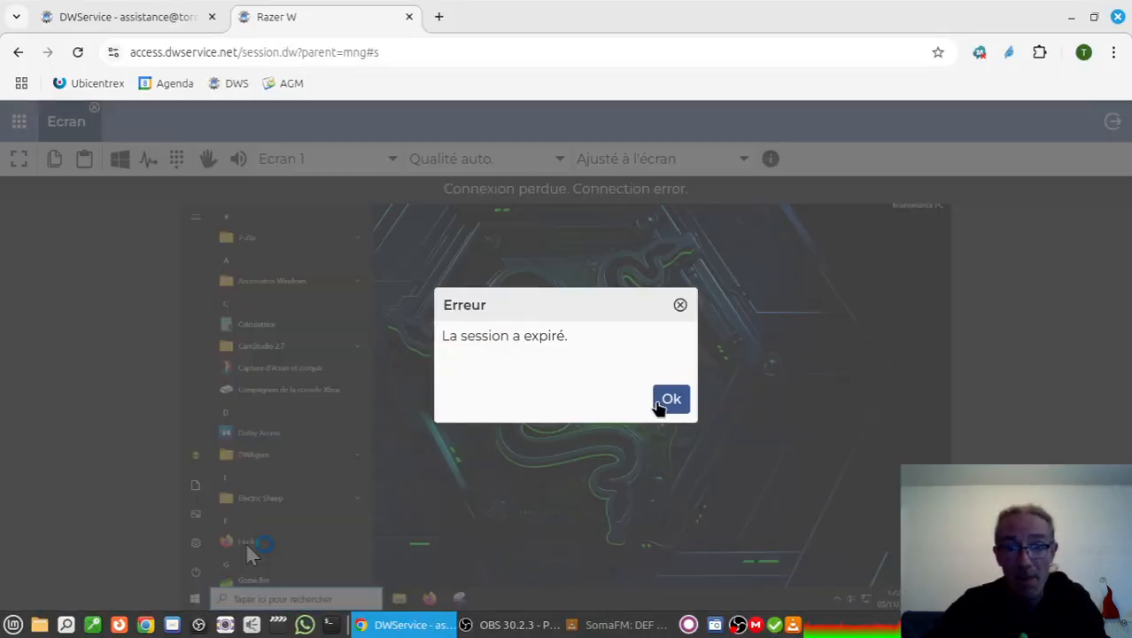
# Dismiss the expired-session error, refresh the DWService agents list, and reconnect to the screen of Razer W in full-screen view.
pyautogui.click(661, 405)
pyautogui.click(217, 160)
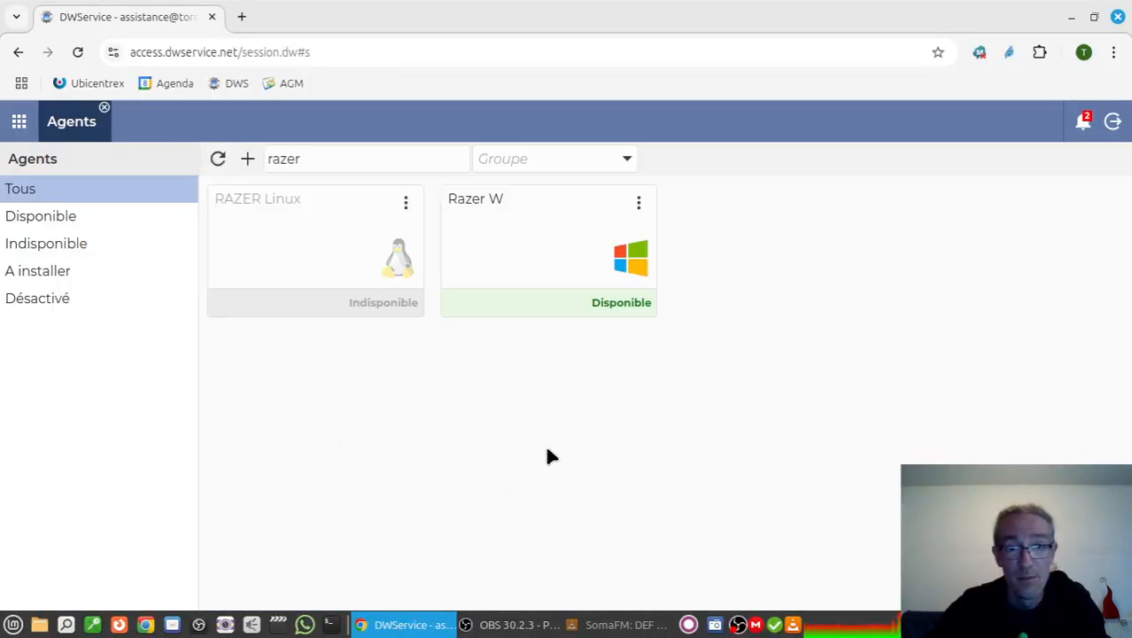
pyautogui.click(520, 244)
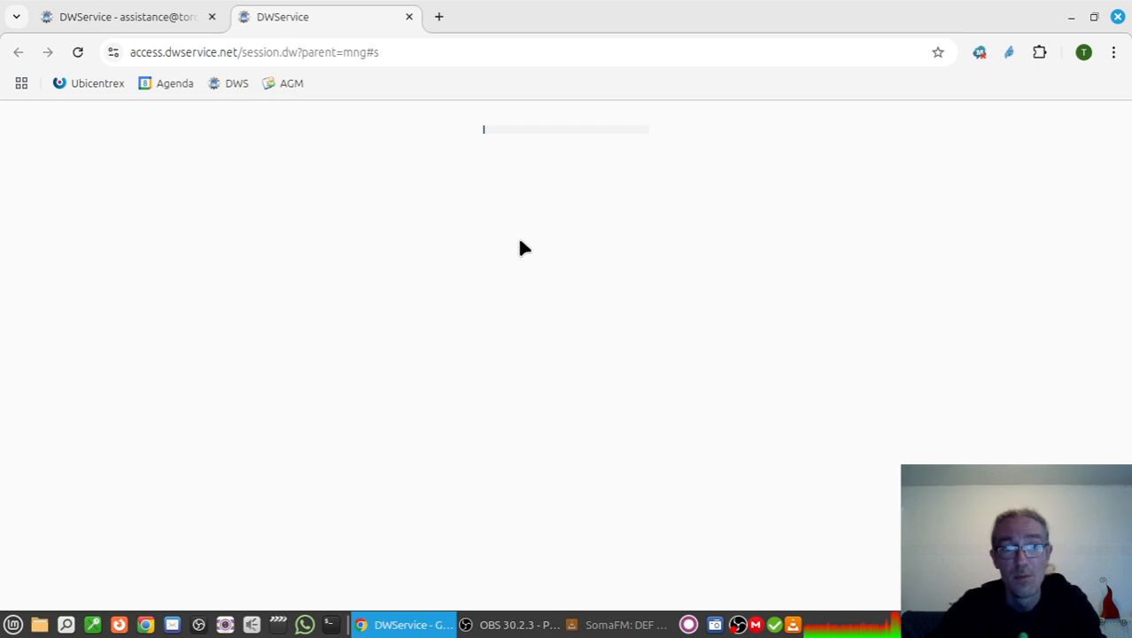
pyautogui.click(359, 374)
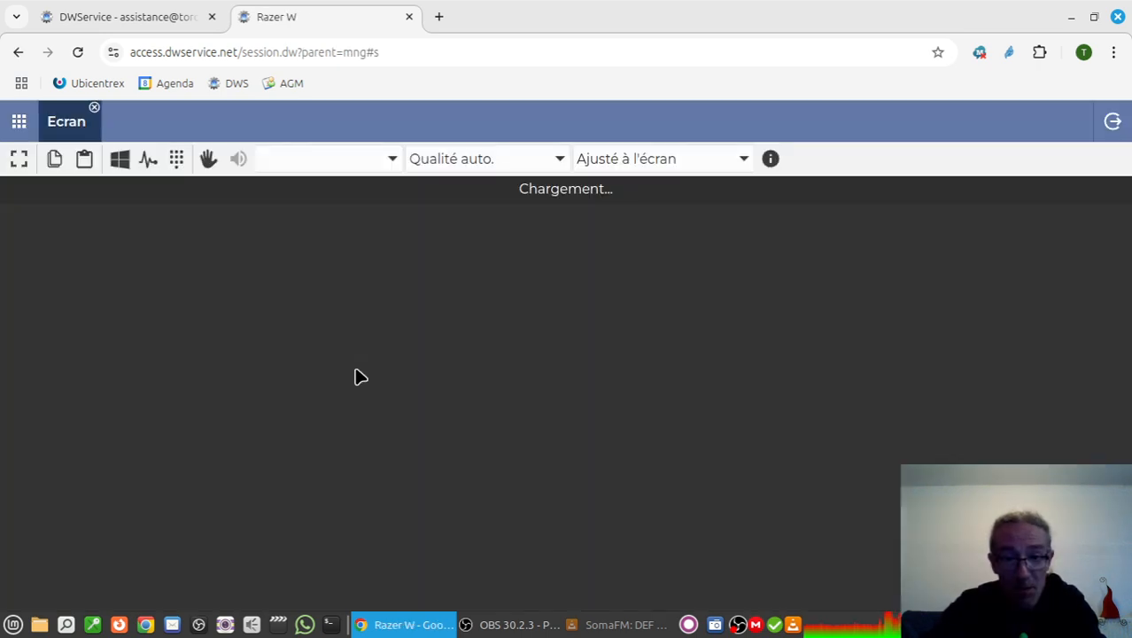
pyautogui.click(20, 163)
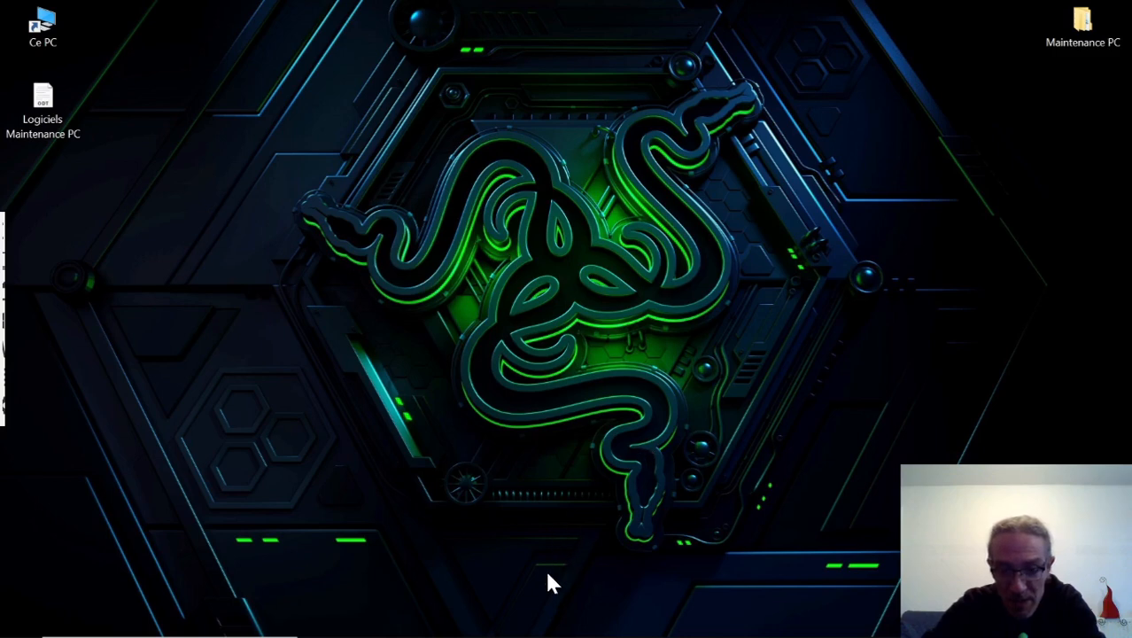
# Open the Gestionnaire des tâches and show its Performance information.
pyautogui.moveTo(545, 626)
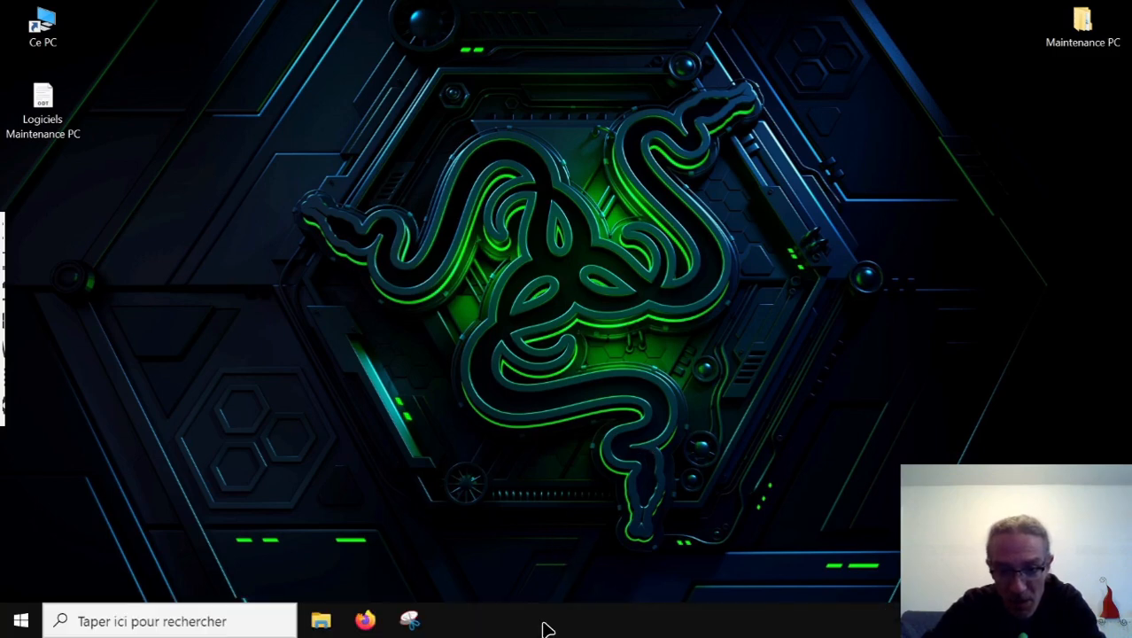
pyautogui.rightClick(545, 627)
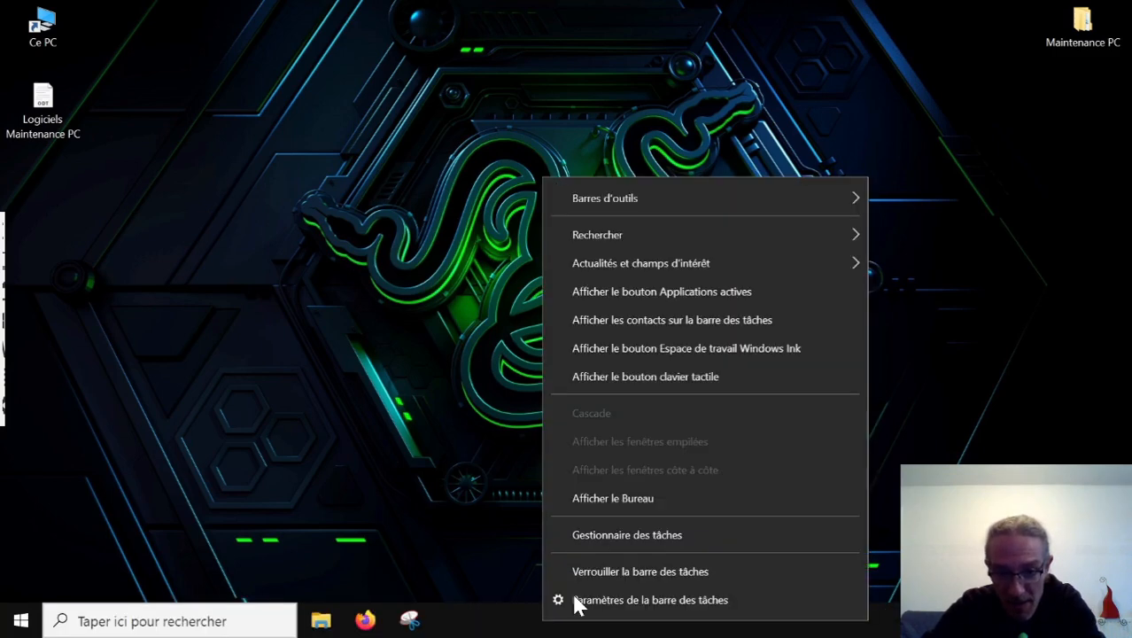
pyautogui.click(607, 535)
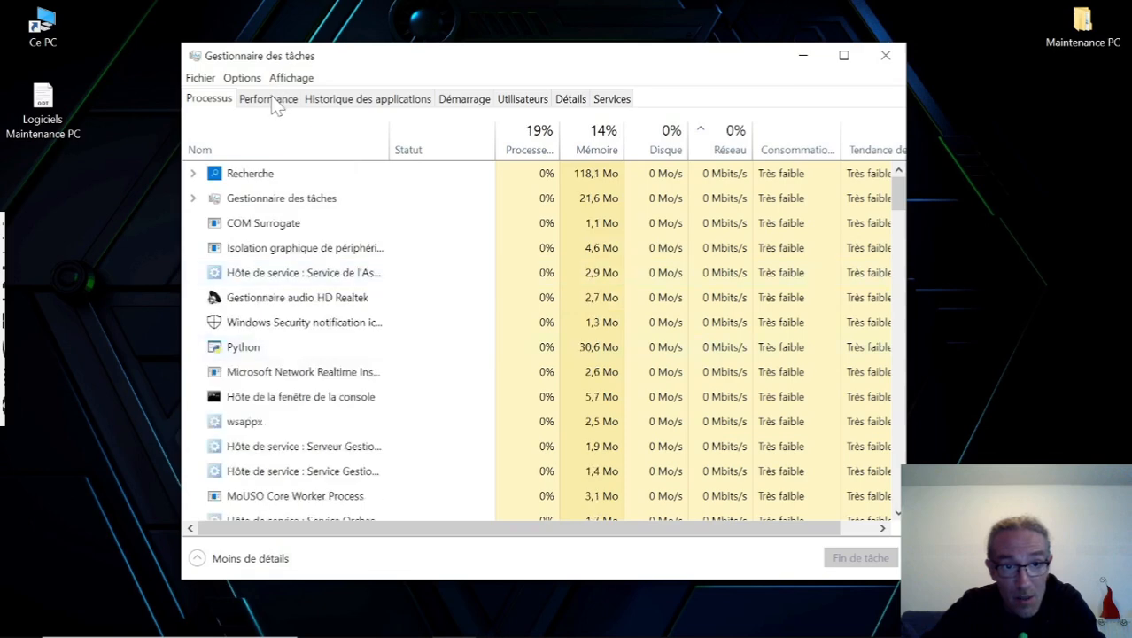
pyautogui.click(270, 98)
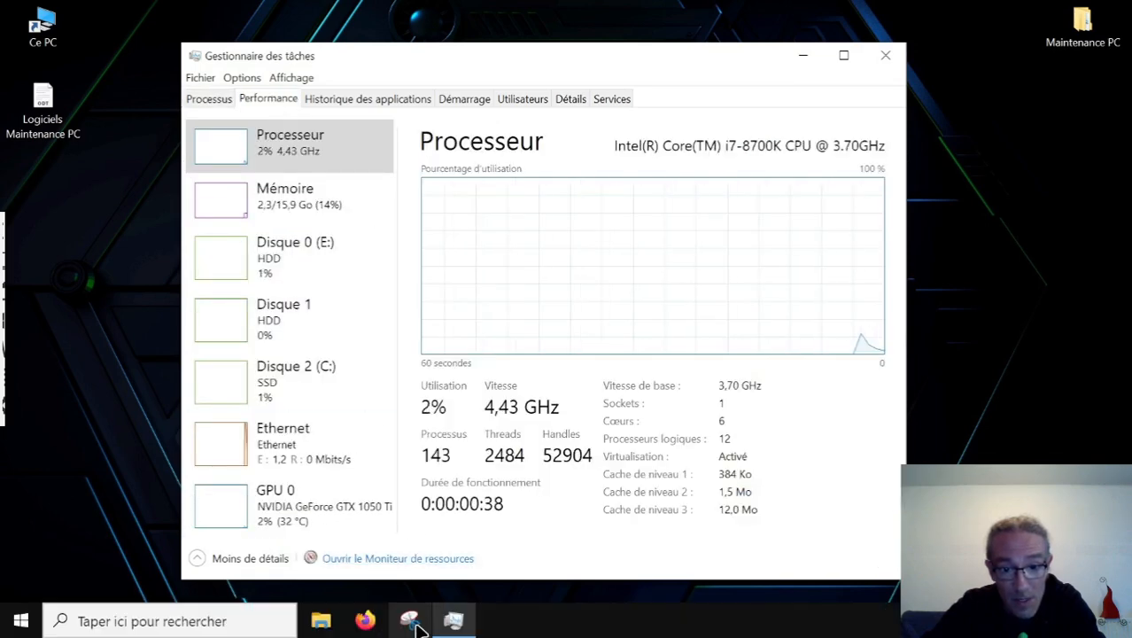
# Capture the Performance resource list from Processeur to Disque 2 (C:) with Outil Capture d'écran.
pyautogui.click(412, 618)
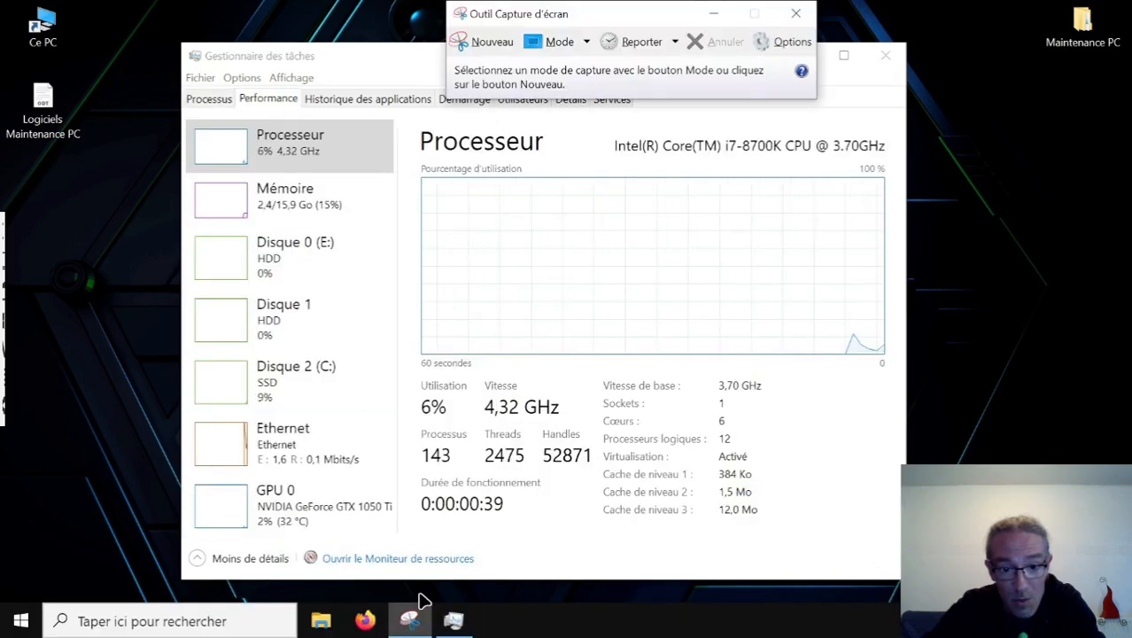
pyautogui.click(493, 49)
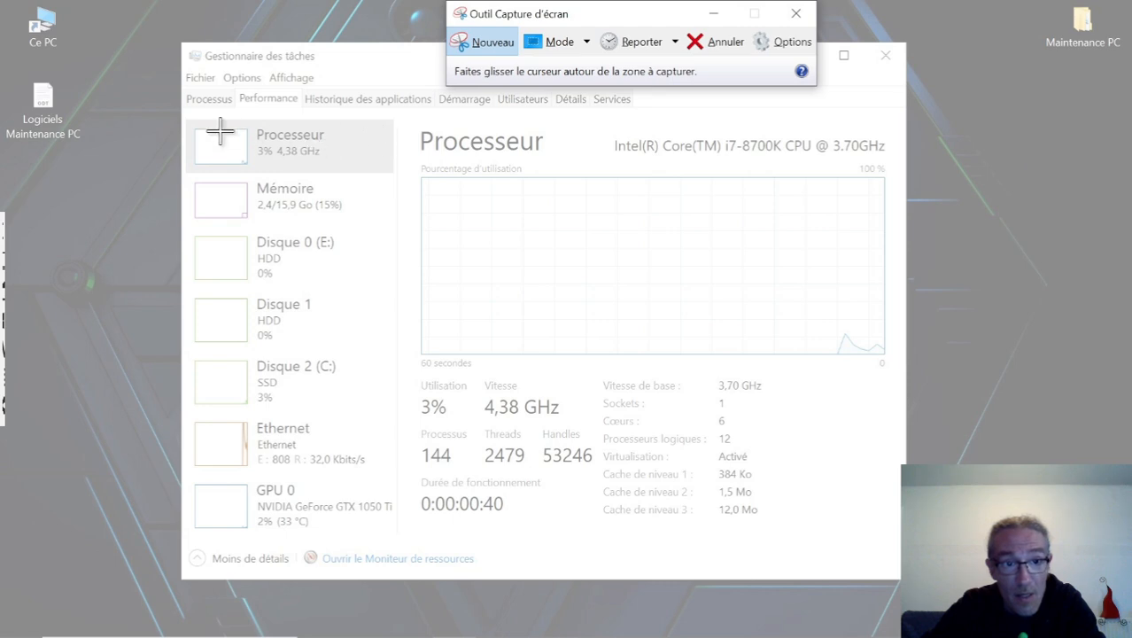
pyautogui.moveTo(181, 85); pyautogui.dragTo(405, 412)
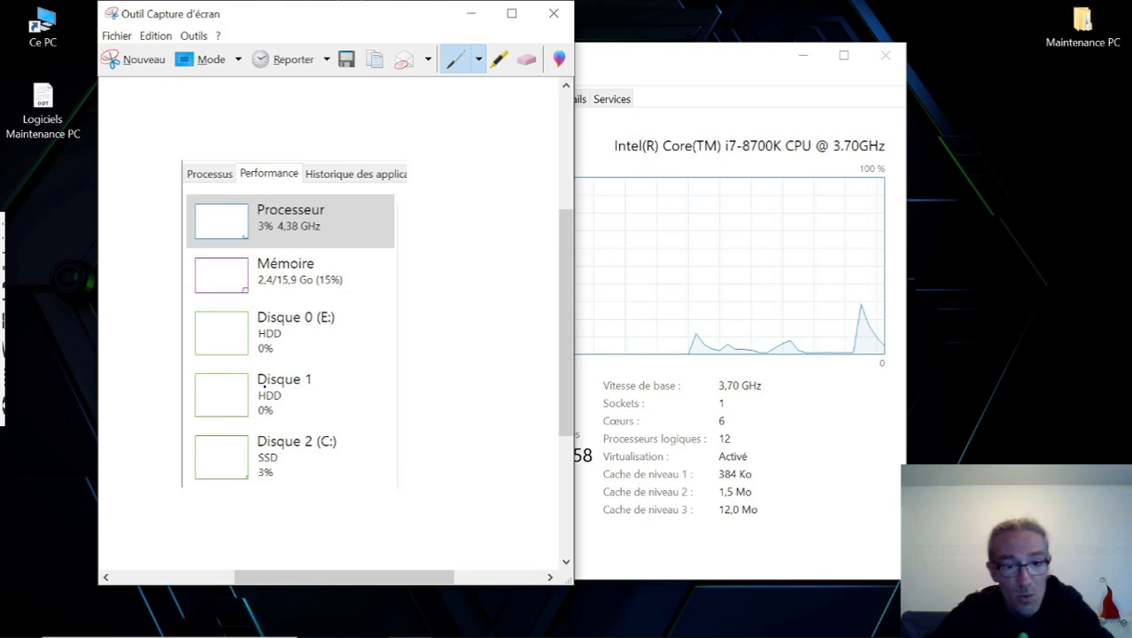
# Save the capture as a PNG named Capture 02 in the Captures Avant Après folder under Maintenance PC on the Bureau.
pyautogui.click(346, 60)
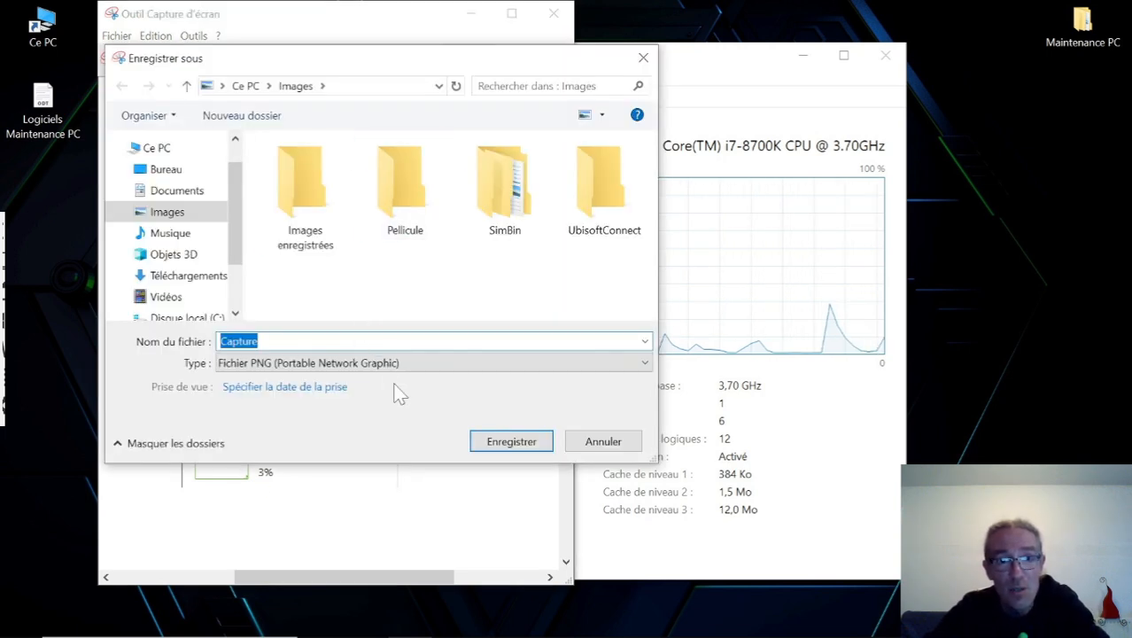
pyautogui.click(168, 170)
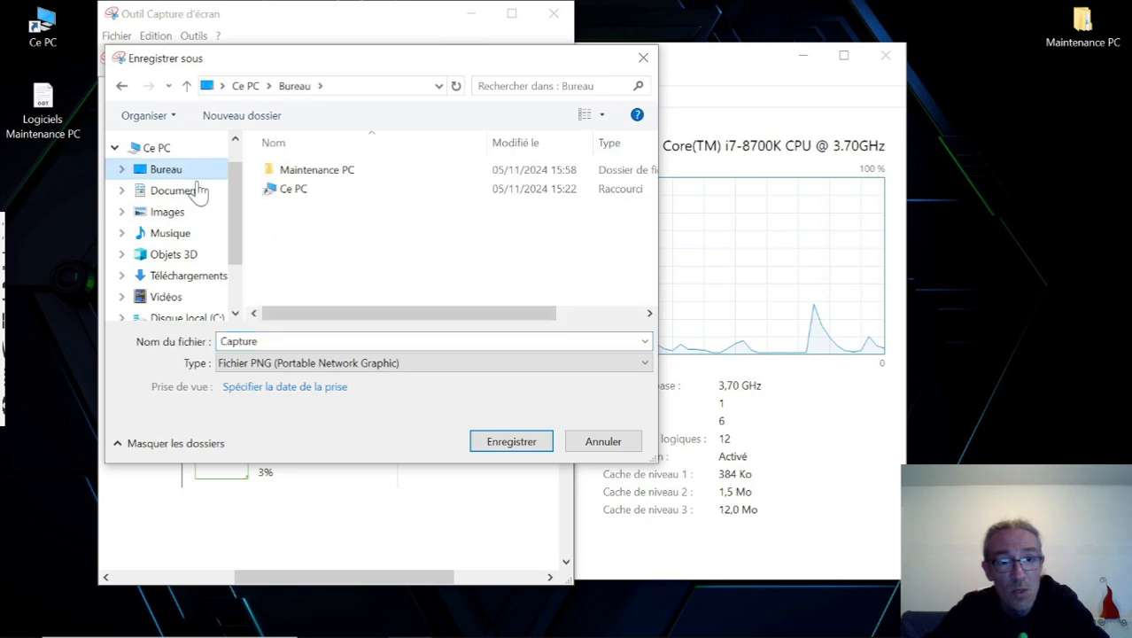
pyautogui.click(339, 174)
pyautogui.doubleClick(340, 174)
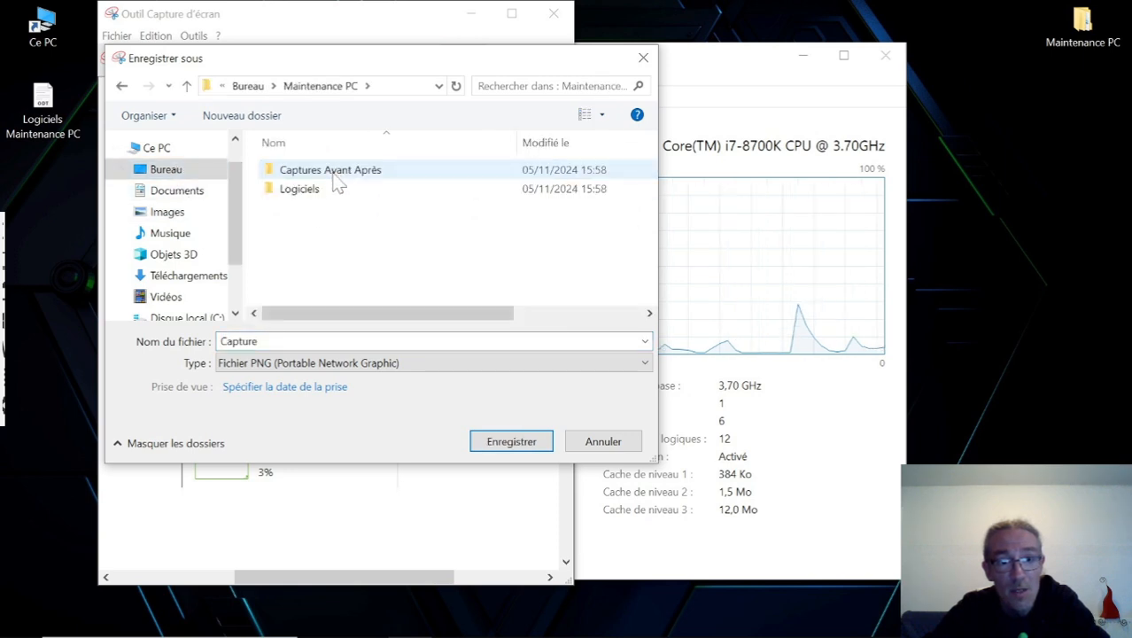
pyautogui.doubleClick(336, 178)
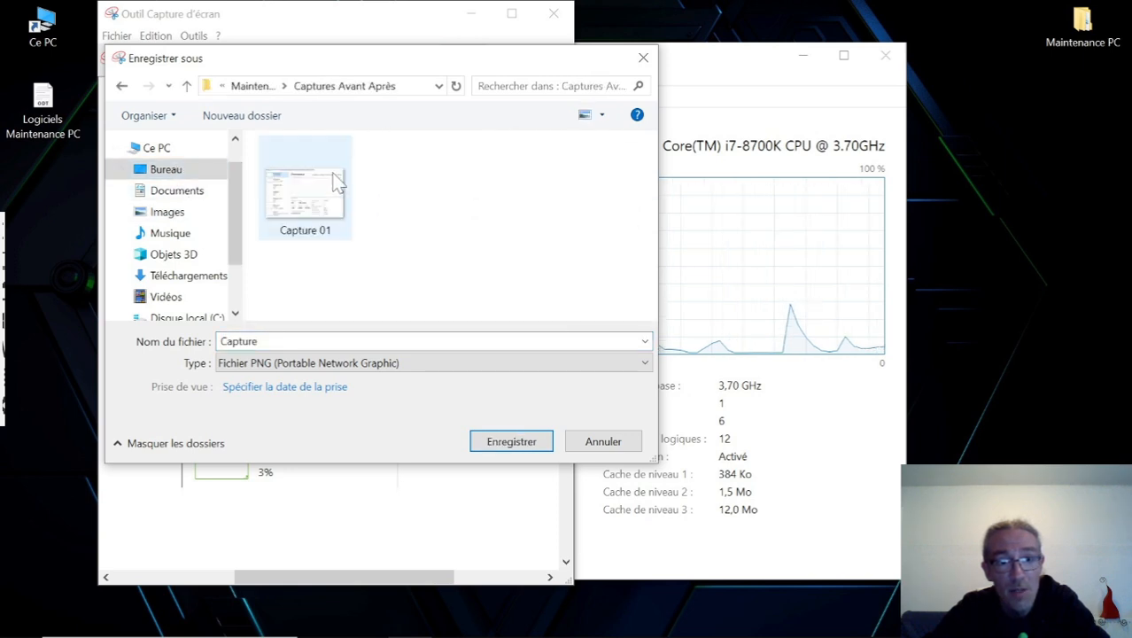
pyautogui.click(329, 237)
pyautogui.click(310, 338)
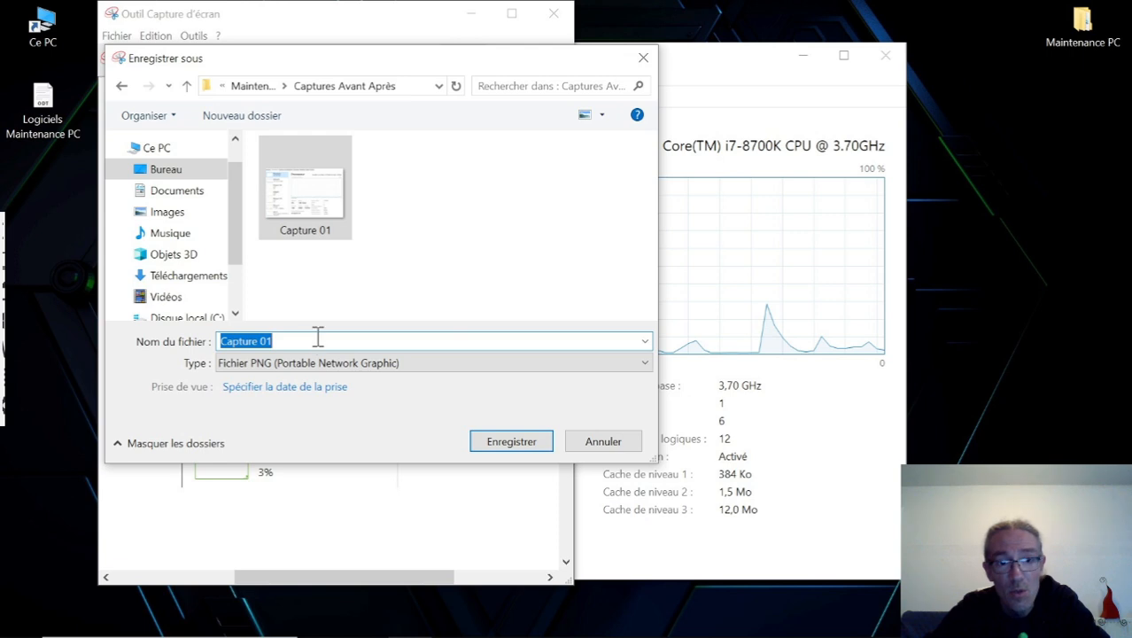
pyautogui.click(318, 339)
pyautogui.press('BackSpace')
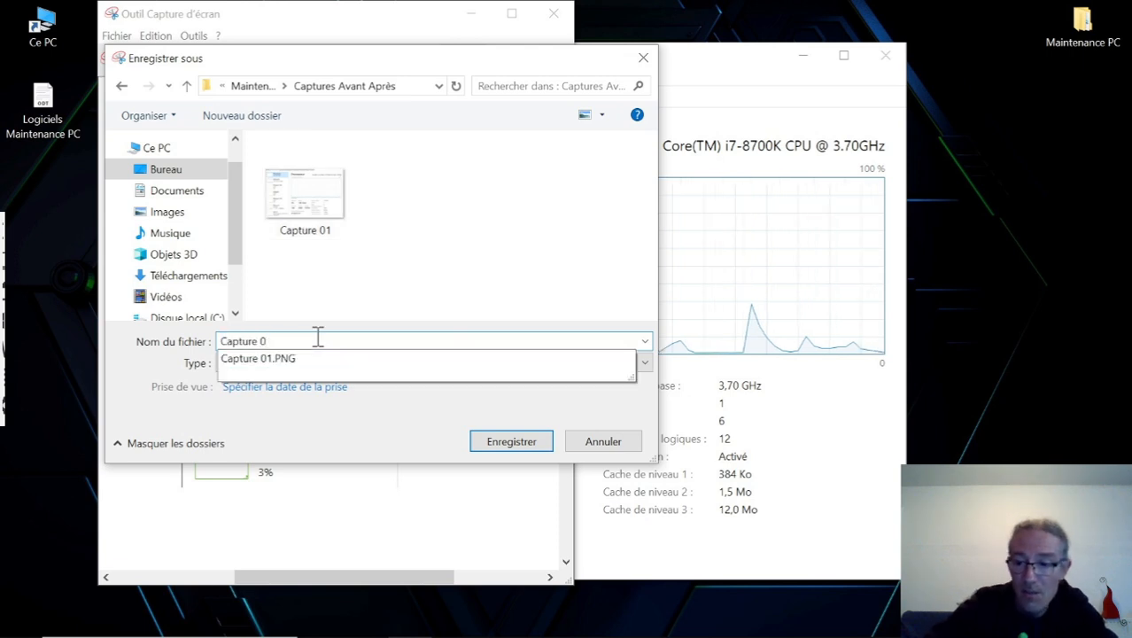
pyautogui.write('2')
pyautogui.press('Return')
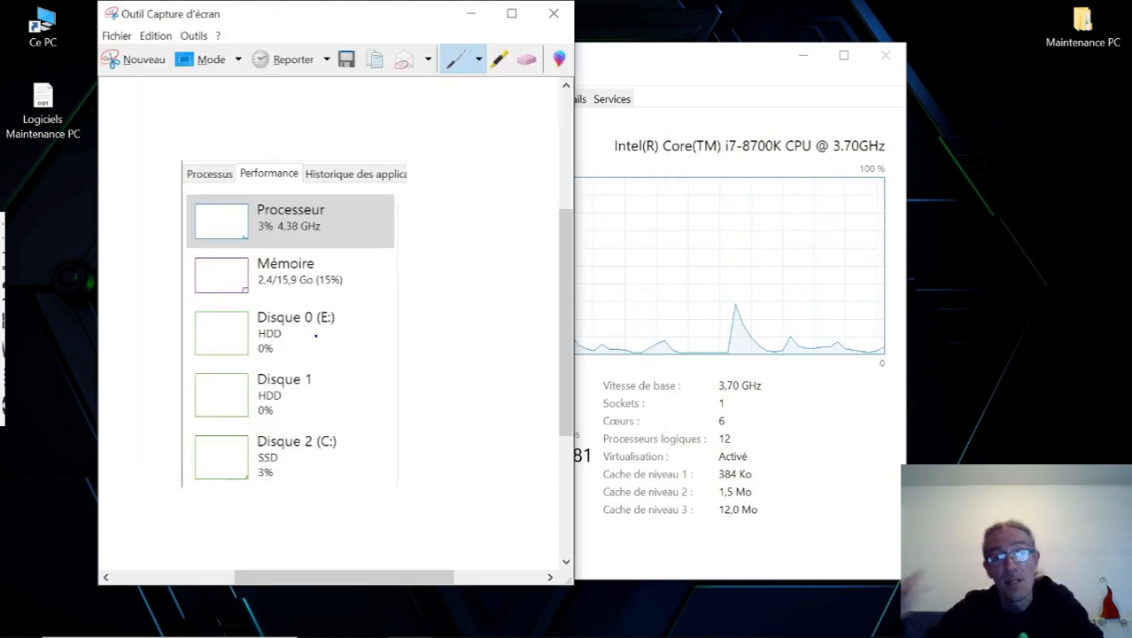
# Close Outil Capture d'écran and the Gestionnaire des tâches on the remote PC.
pyautogui.click(554, 16)
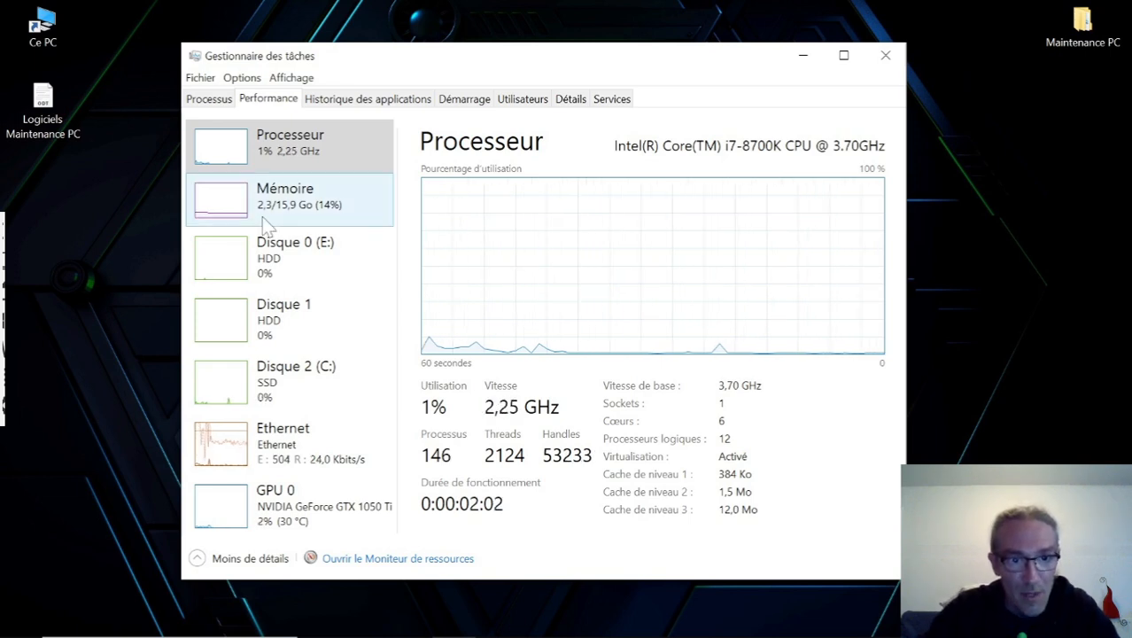
pyautogui.click(885, 56)
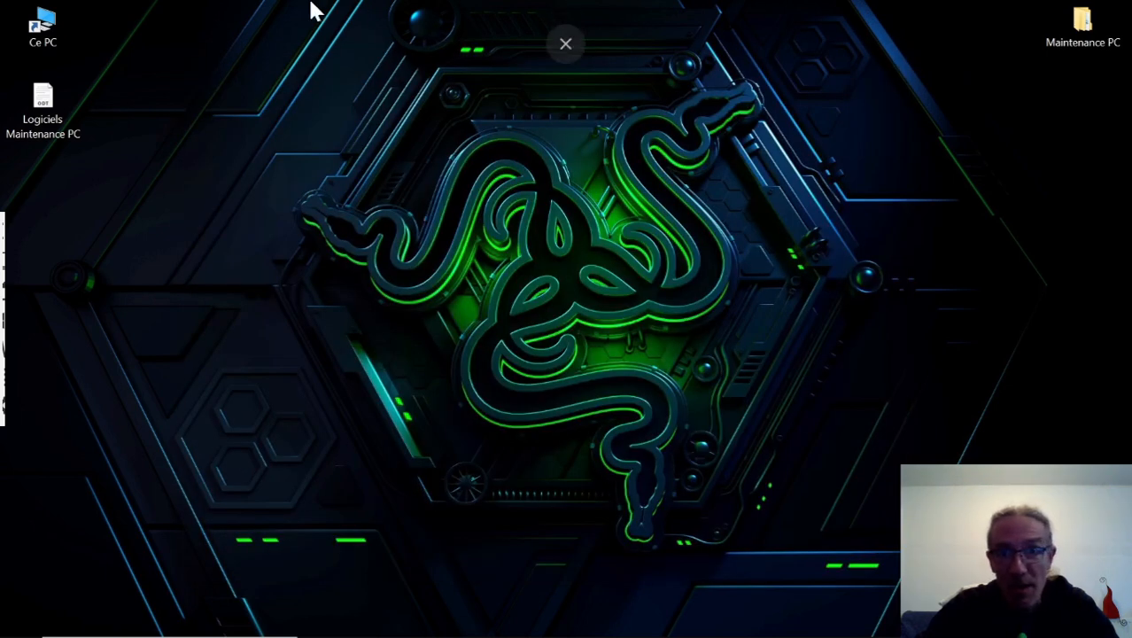
# Leave the full-screen remote view and close both the Razer W session and the DWService agents page.
pyautogui.click(566, 60)
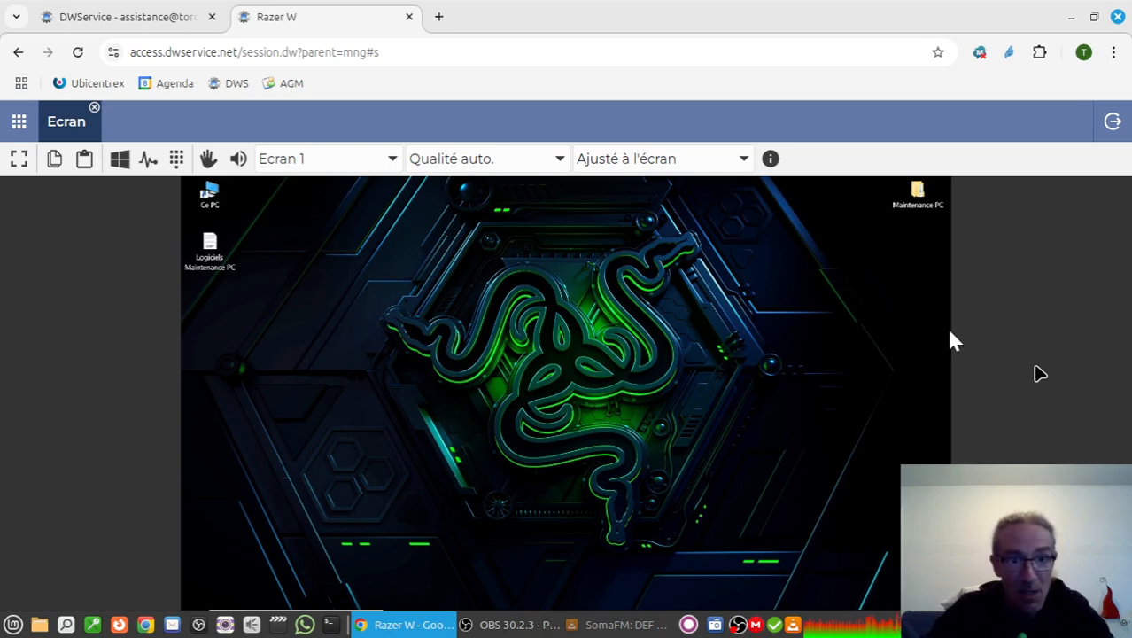
pyautogui.click(410, 17)
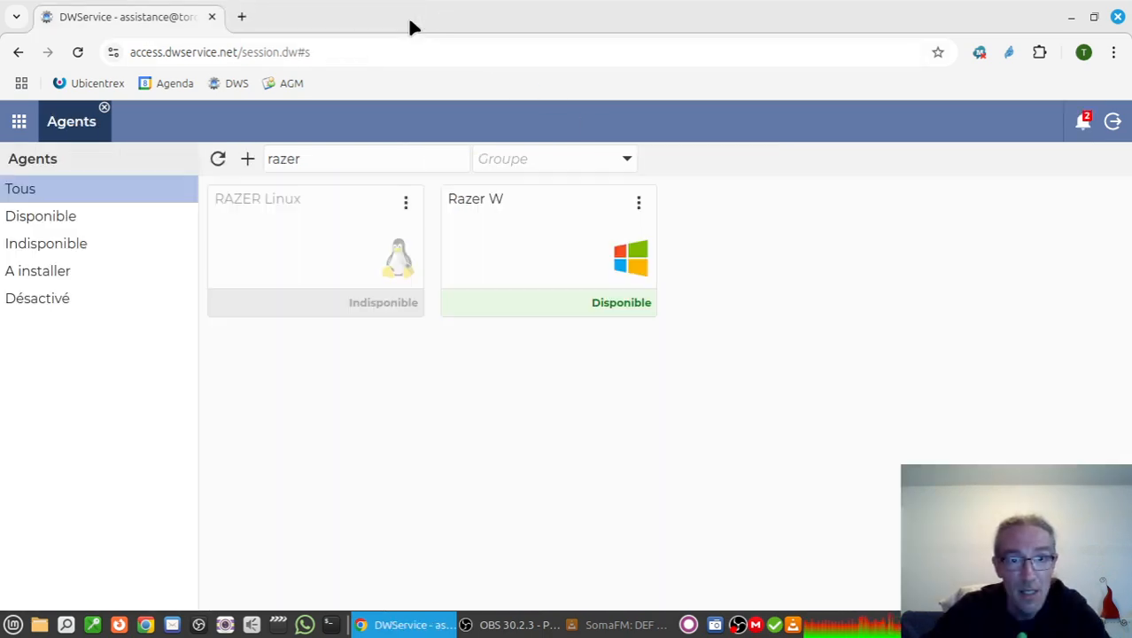
pyautogui.click(213, 17)
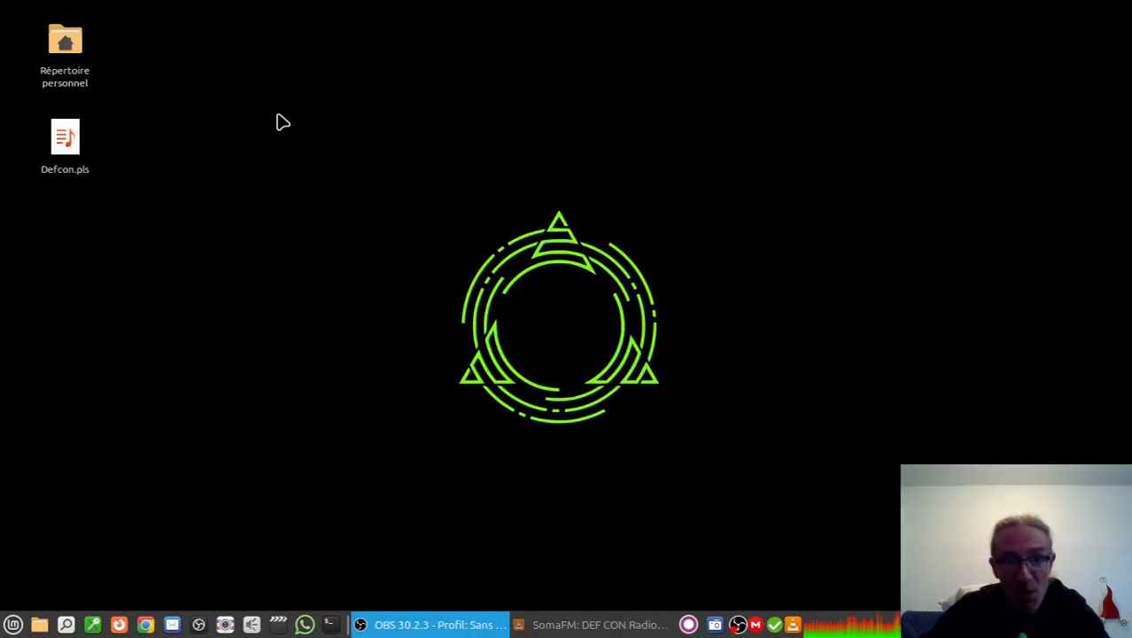